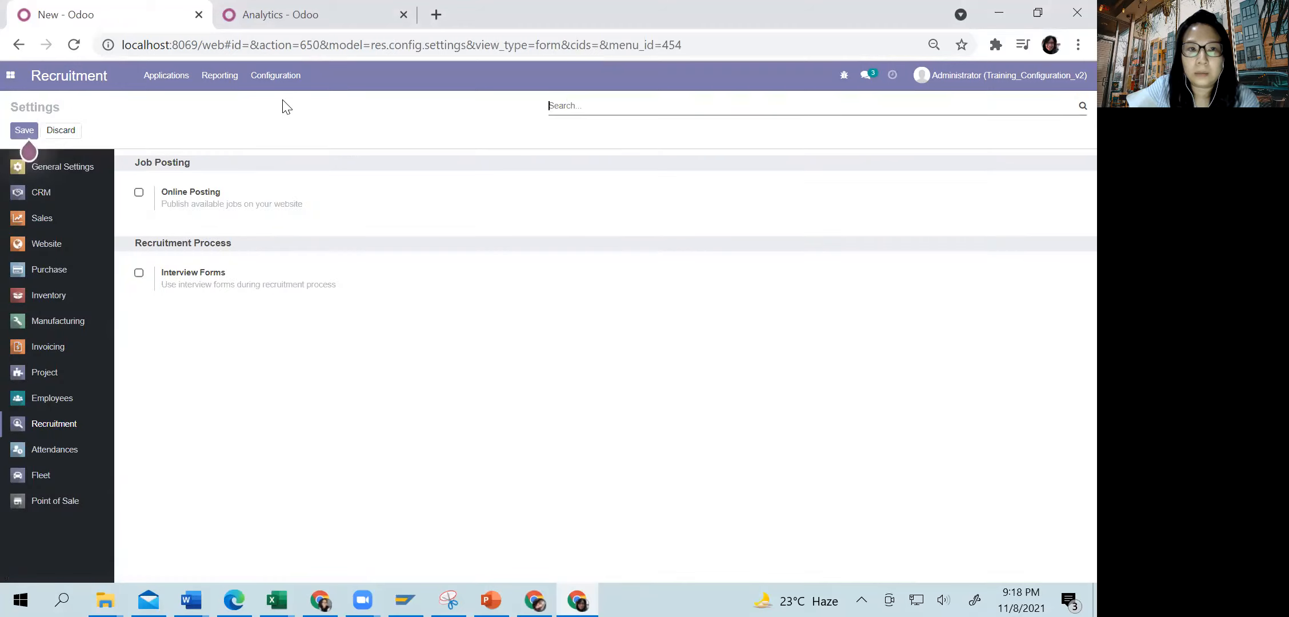
Enable Online Posting of jobs in the Recruitment settings and save them.
click(139, 194)
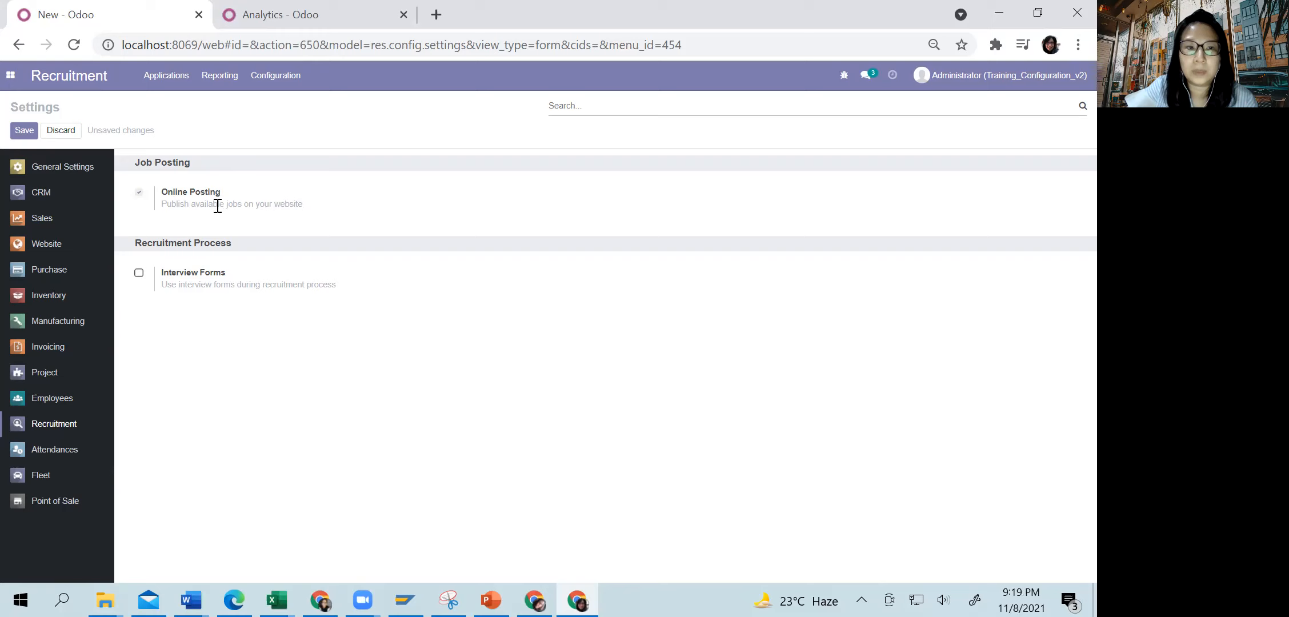
click(24, 130)
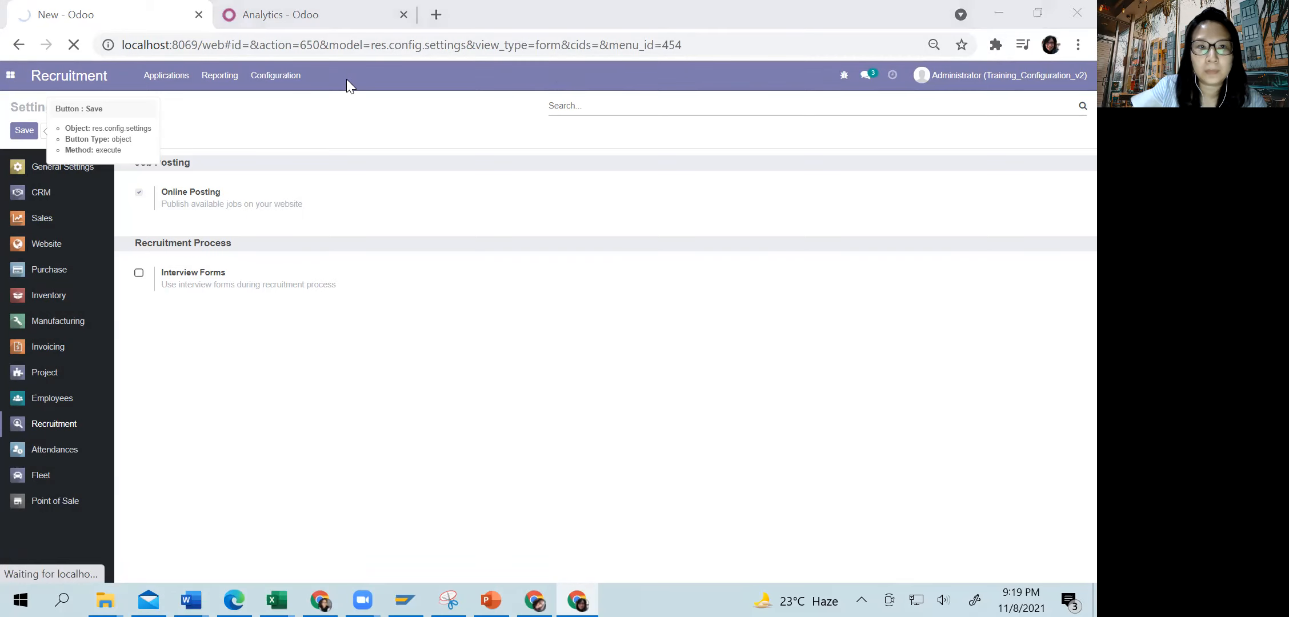
Review the configured recruitment stages, applicant tags and degrees.
click(277, 87)
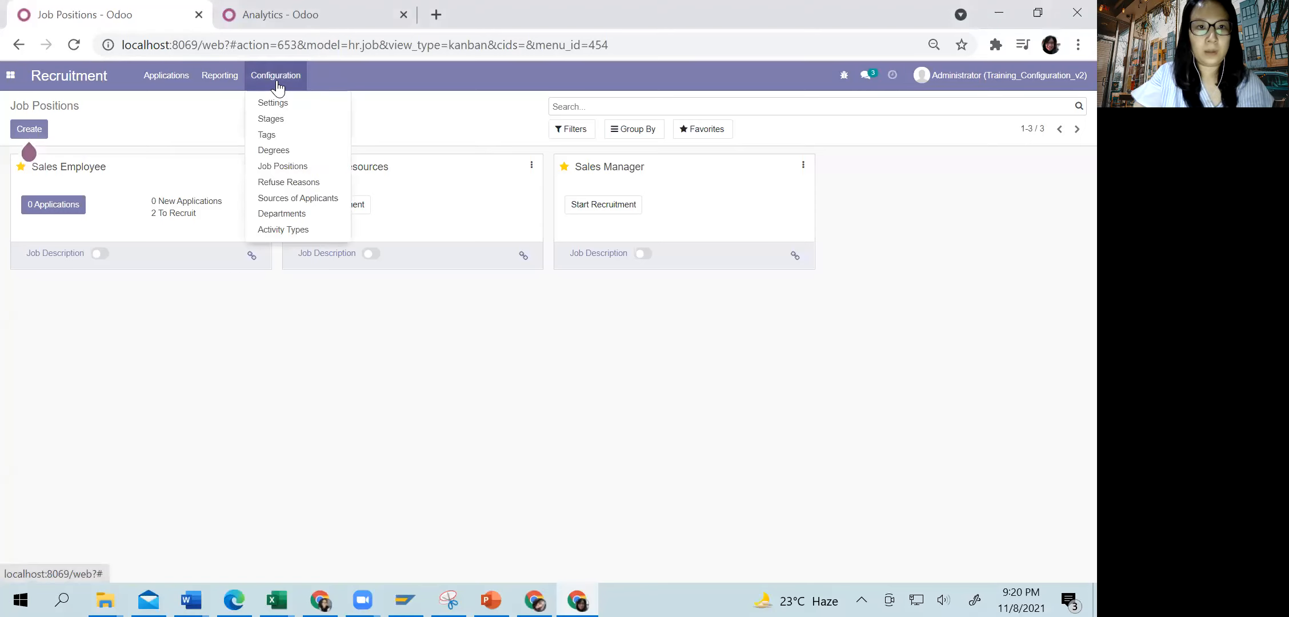
click(279, 120)
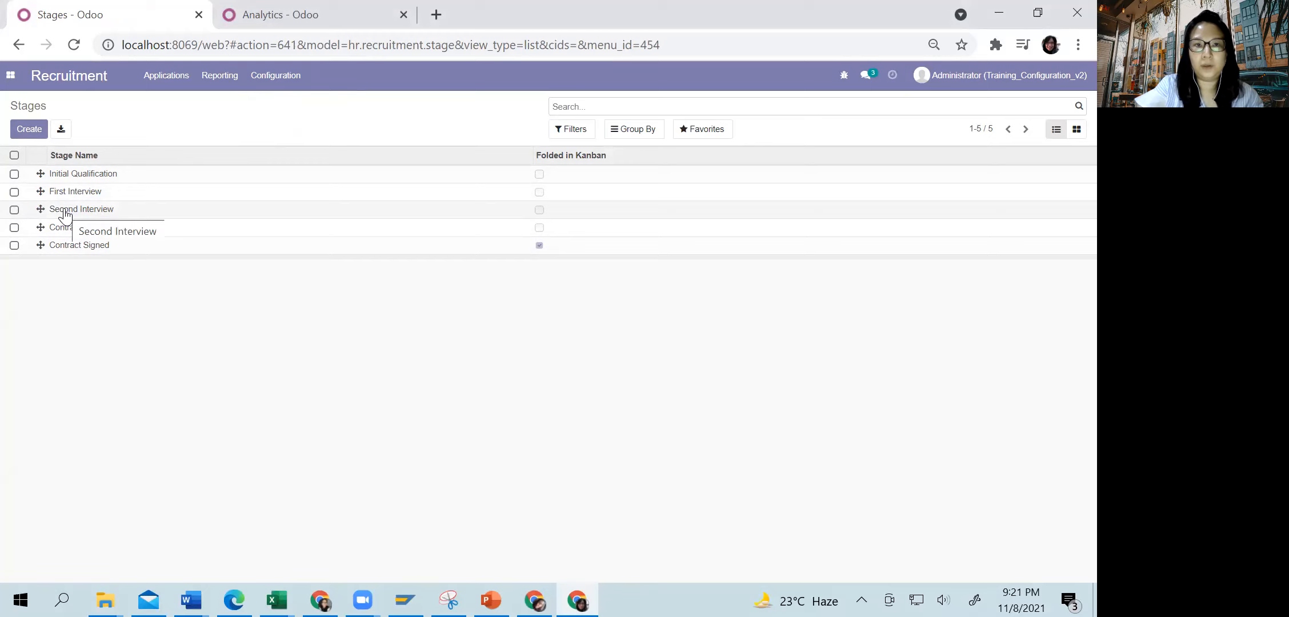
click(276, 78)
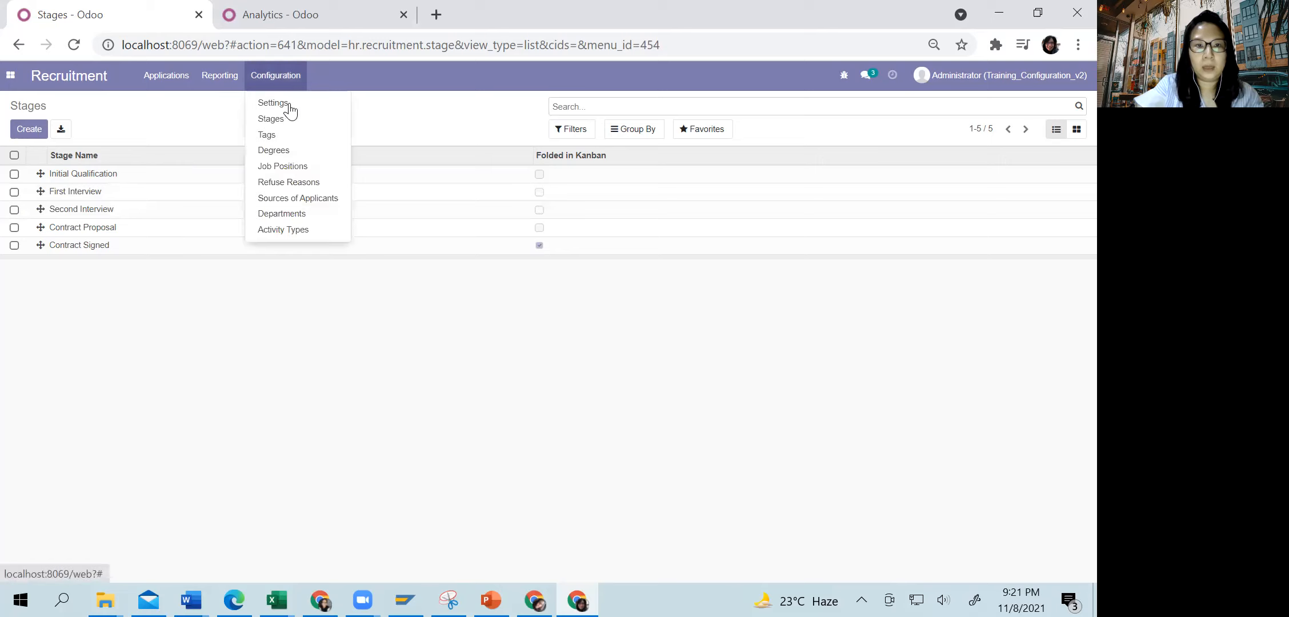
click(294, 142)
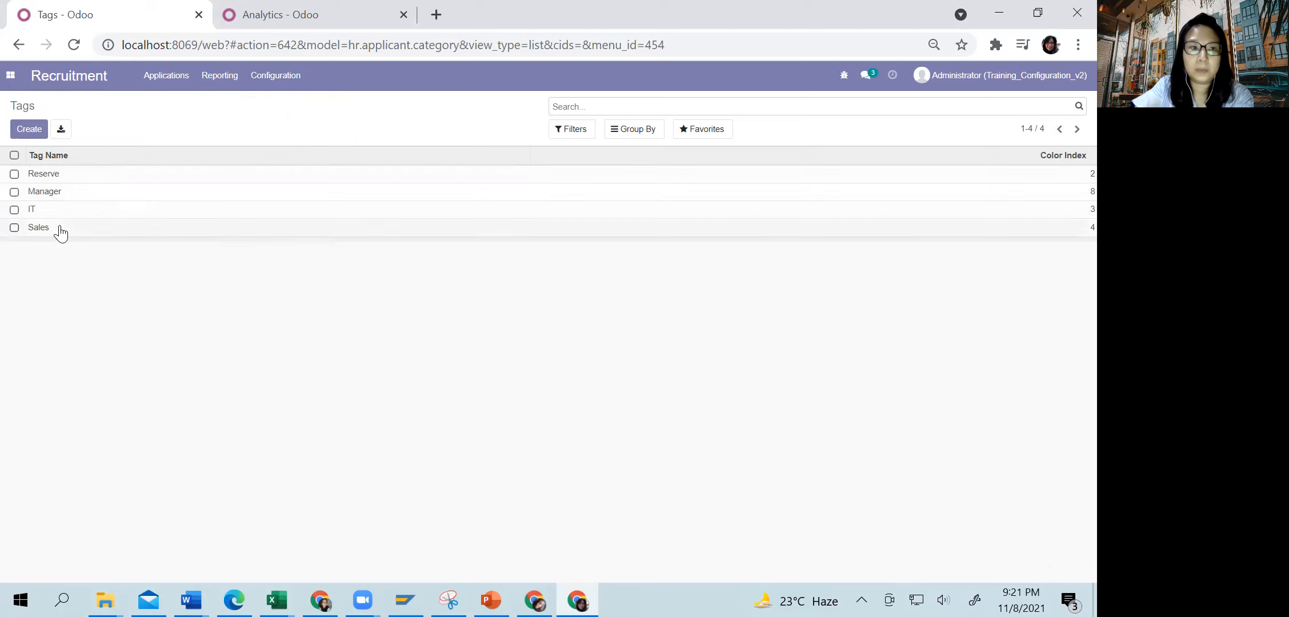
click(276, 76)
click(299, 152)
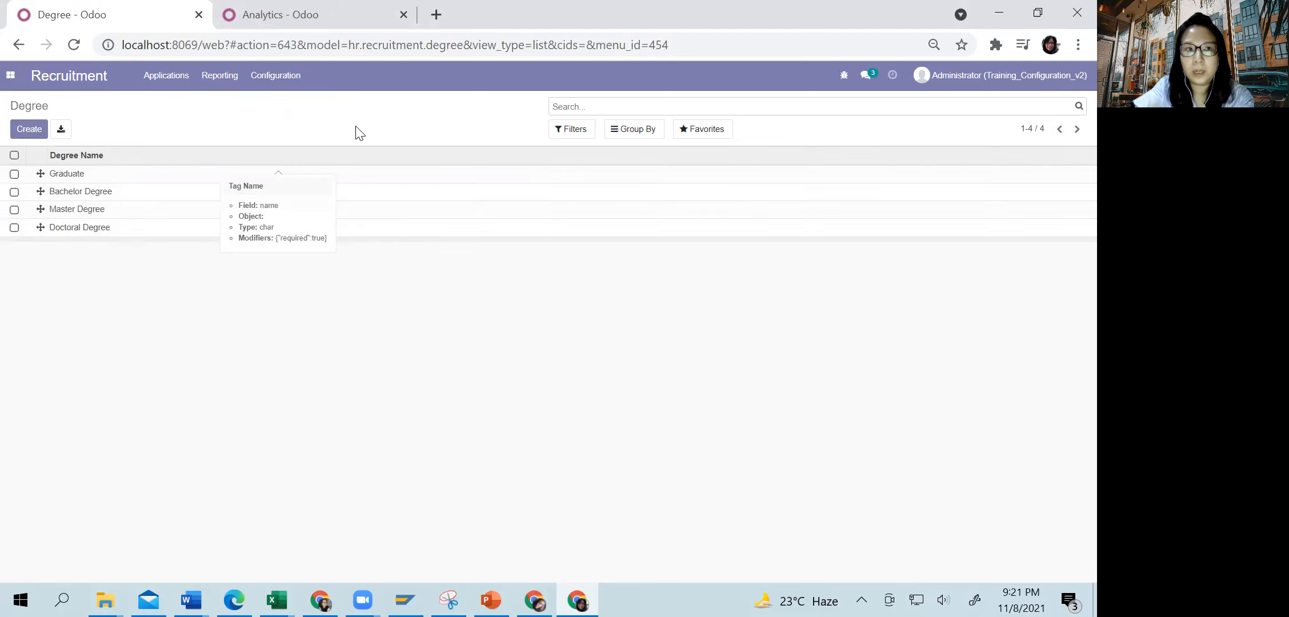
List all job positions without the In Recruitment filter and open Sales Employee for editing.
click(284, 78)
click(283, 166)
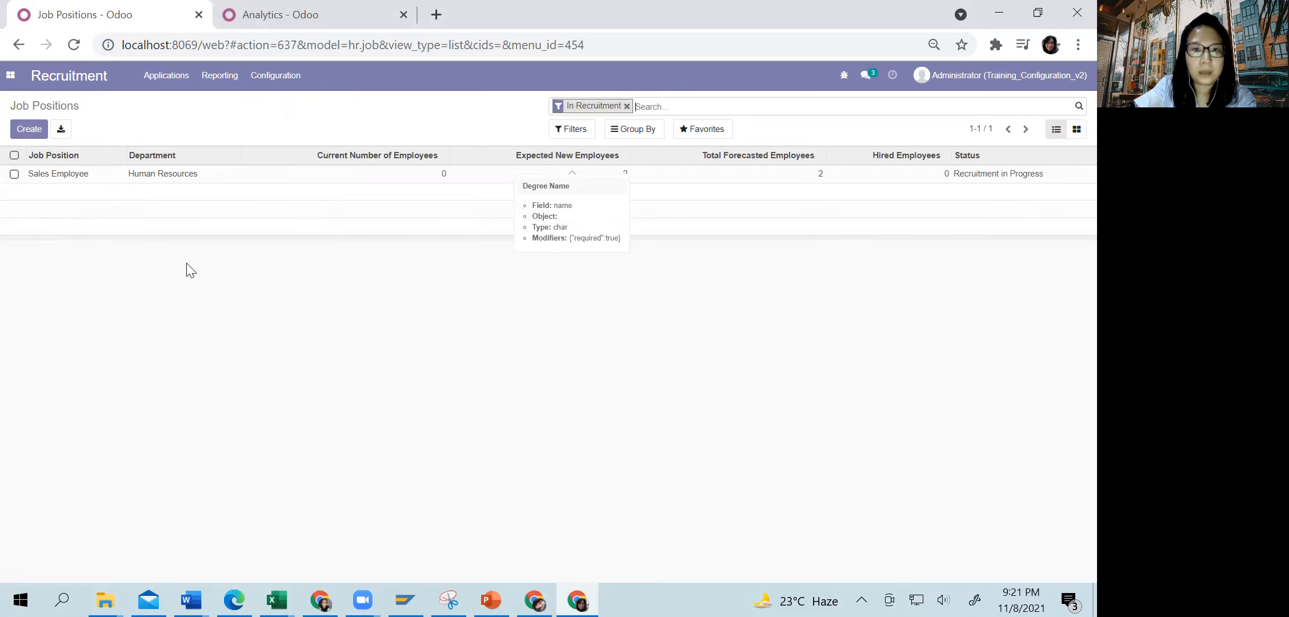
click(626, 107)
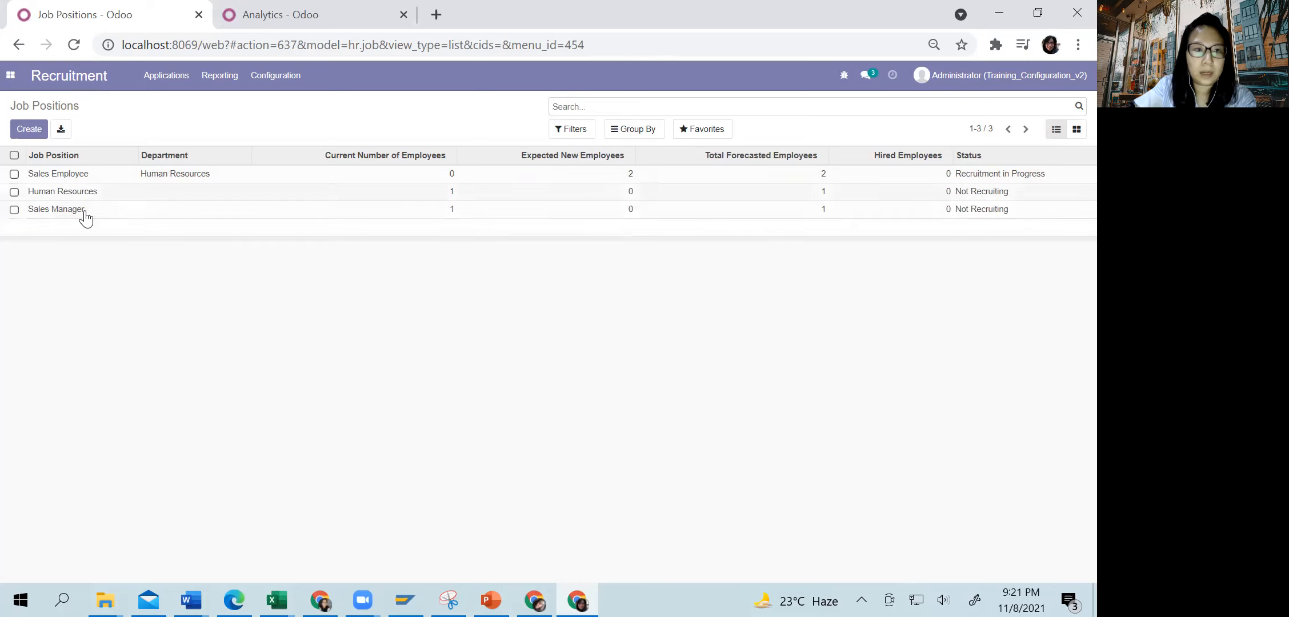
click(82, 180)
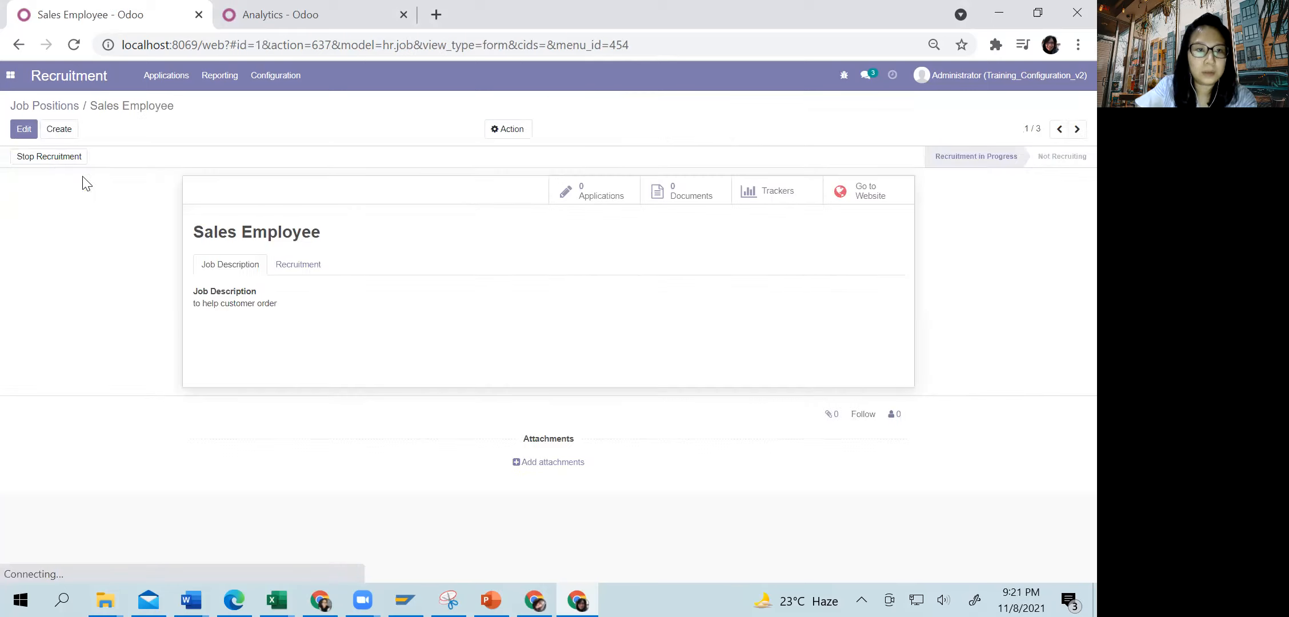
click(24, 131)
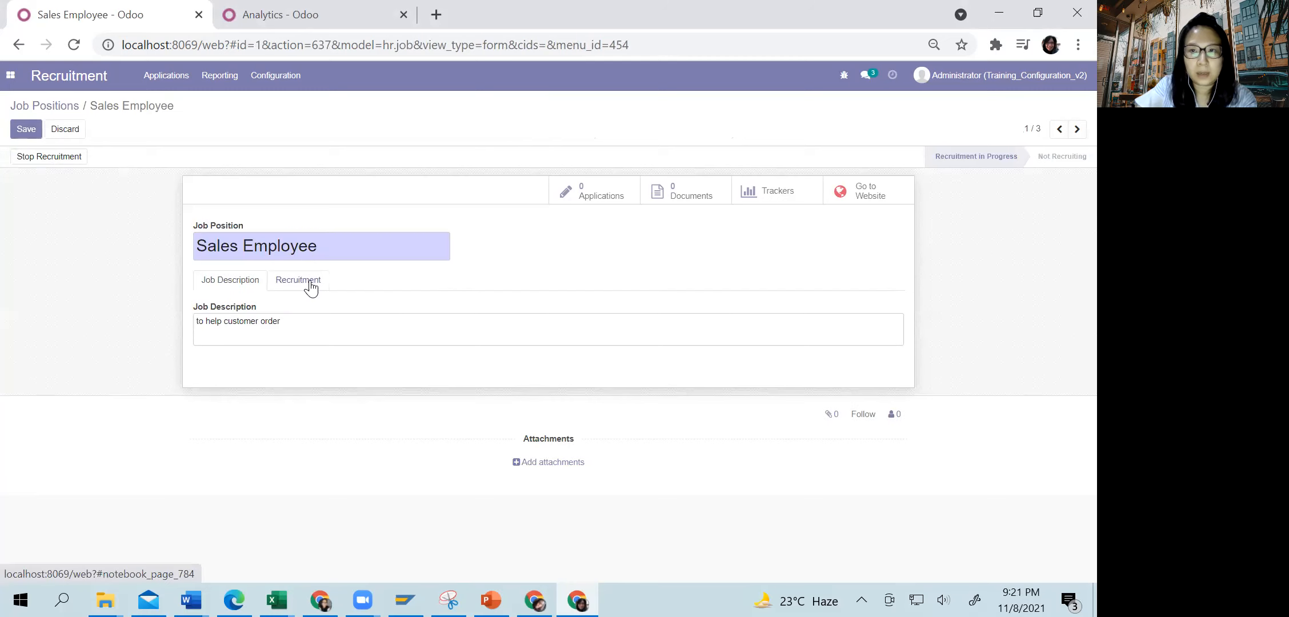
Replace the Sales Employee position's department with a newly created department named Sales.
click(310, 286)
click(353, 324)
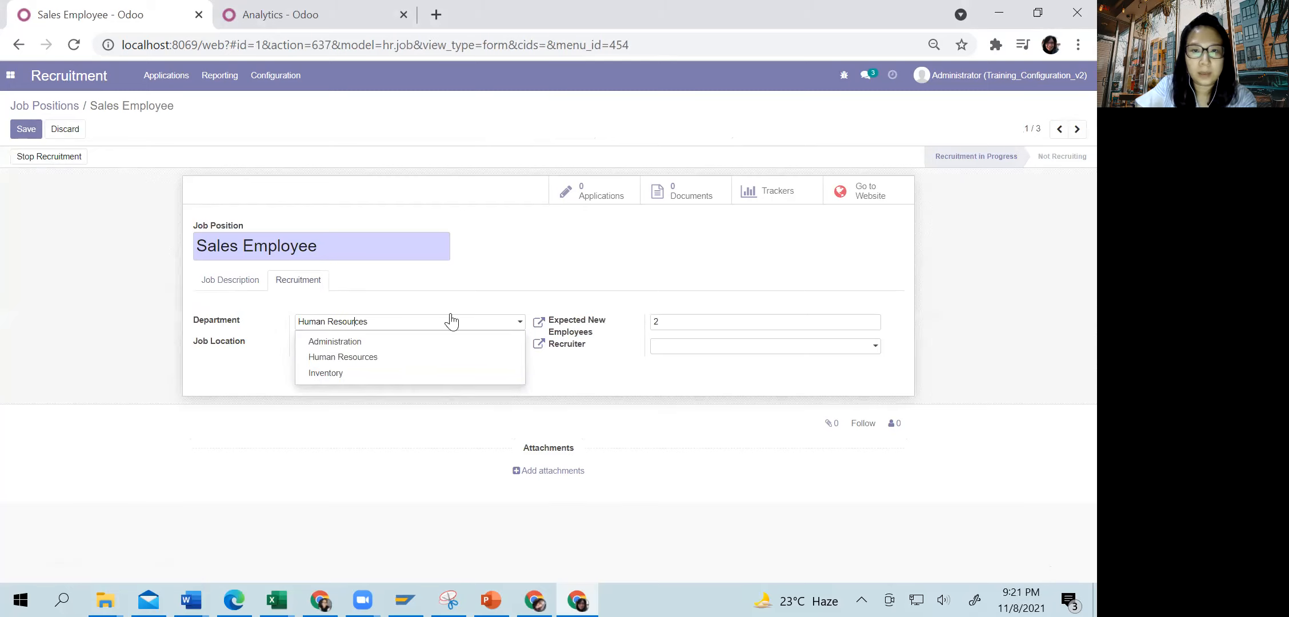
drag(406, 323, 243, 320)
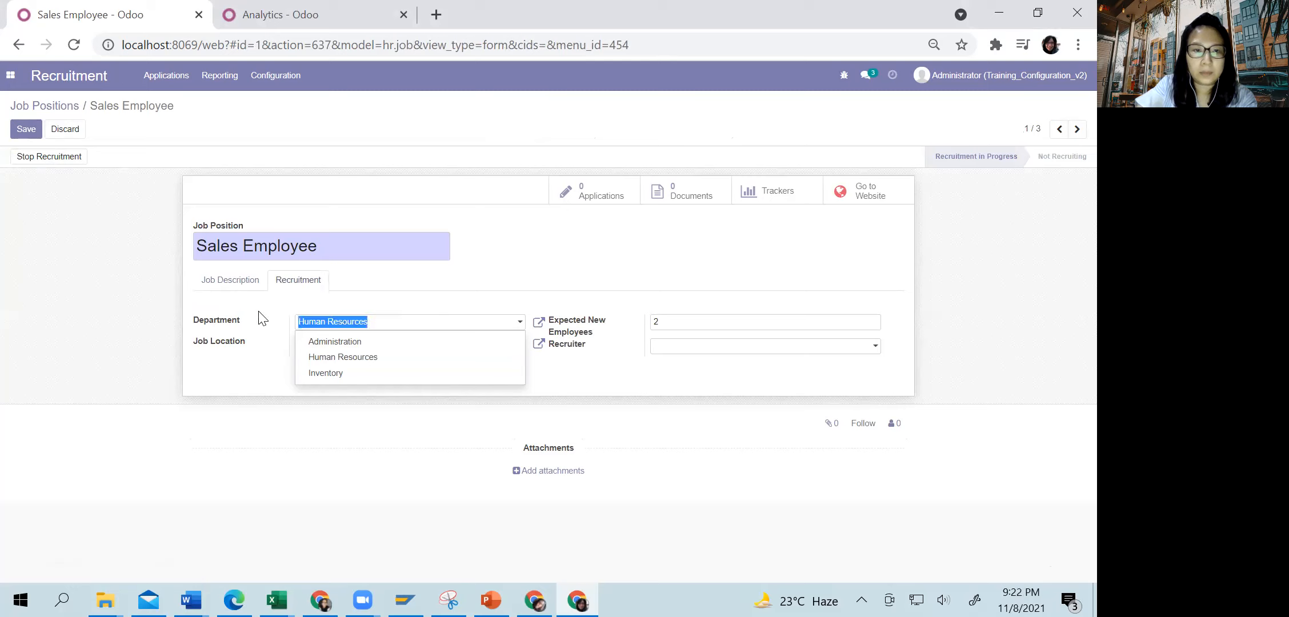
key(BackSpace)
click(244, 366)
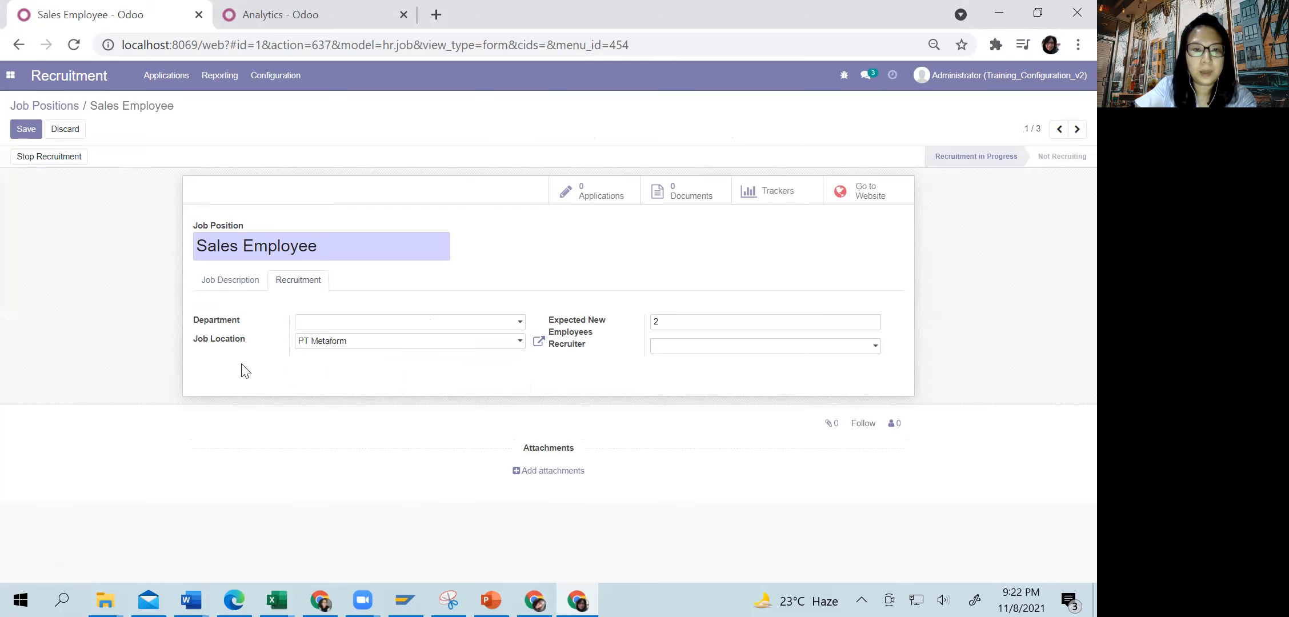
click(341, 323)
text(Sales)
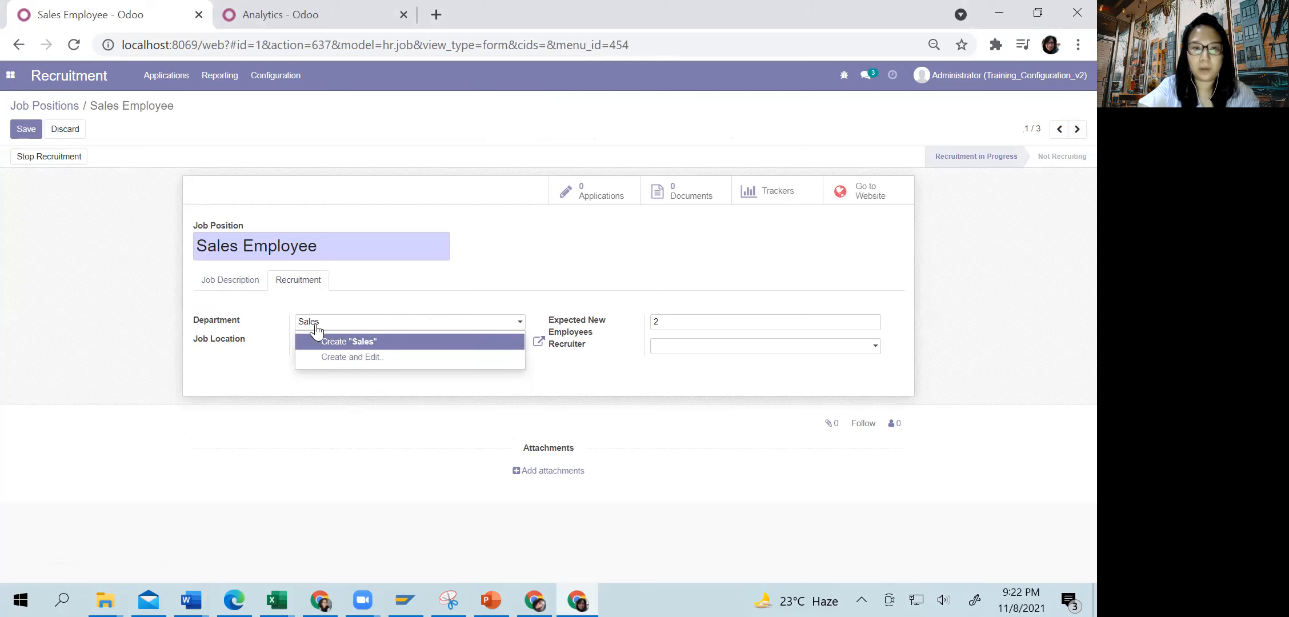
click(356, 343)
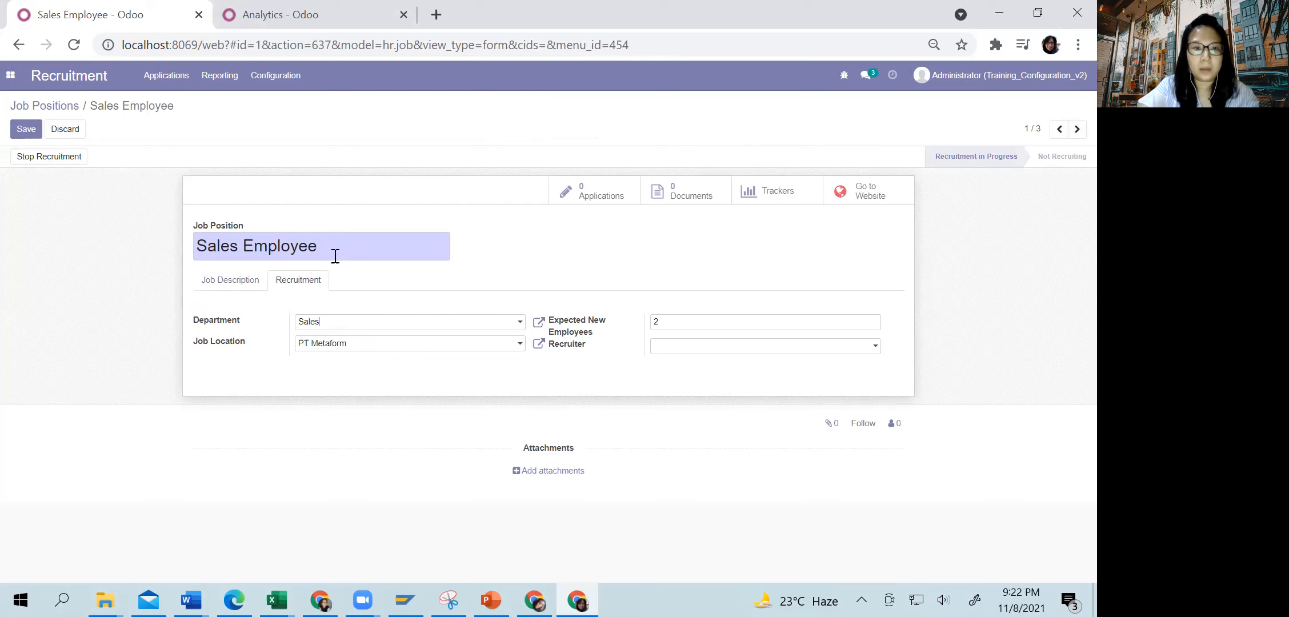
Review the job position's title and its job description text.
drag(336, 248, 154, 253)
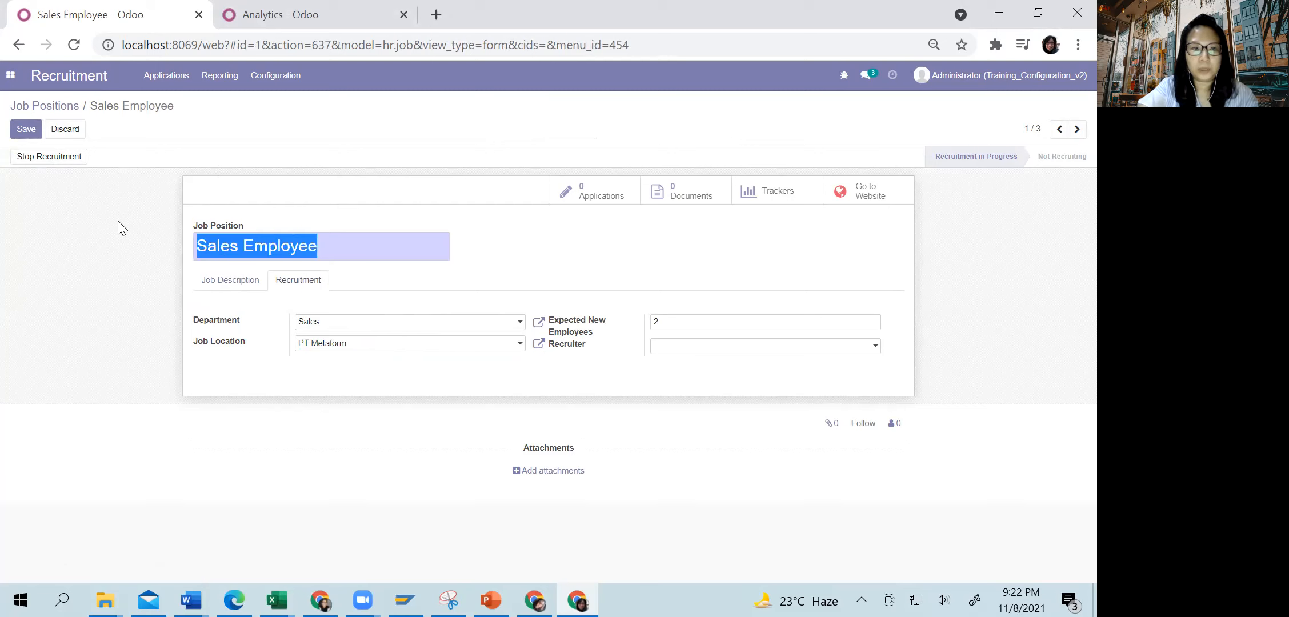
click(251, 281)
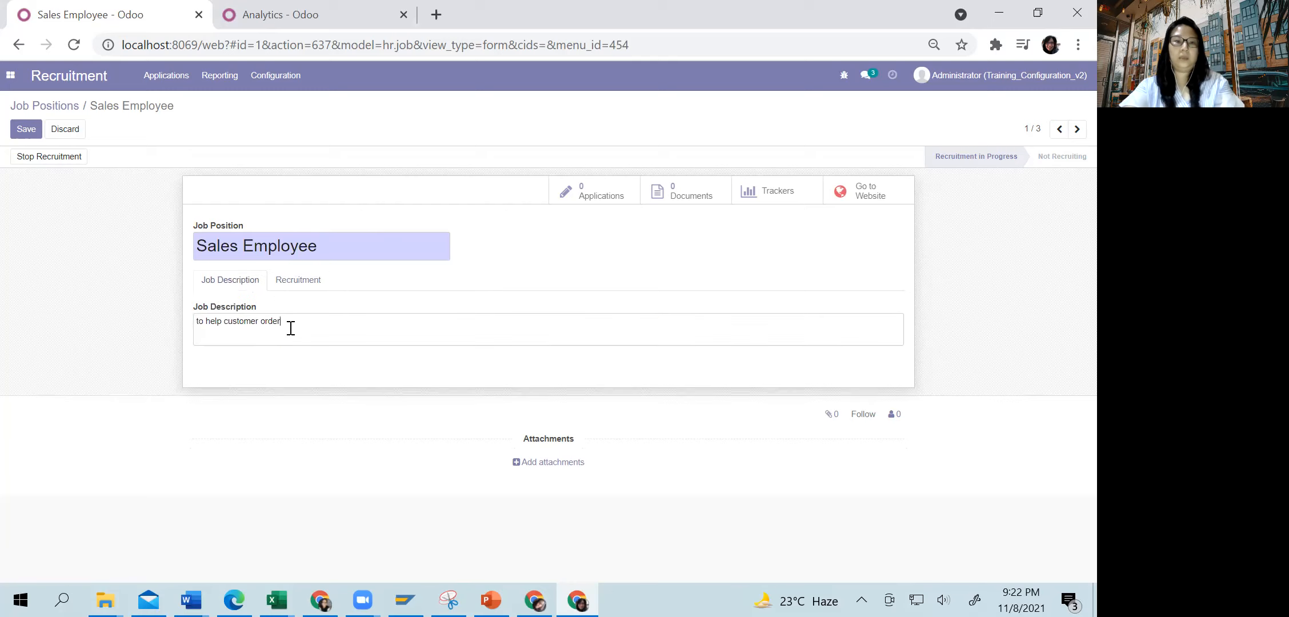
drag(285, 322, 191, 323)
Assign the HR user as recruiter in the Sales Employee position's recruitment details.
click(292, 281)
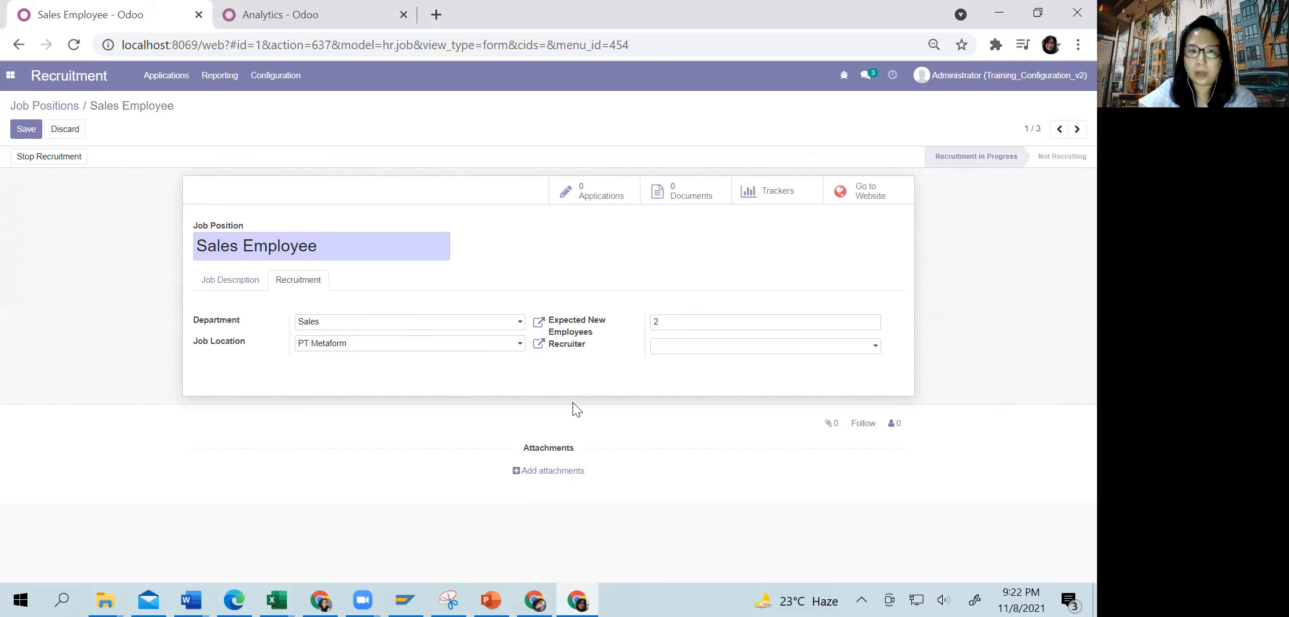
click(659, 348)
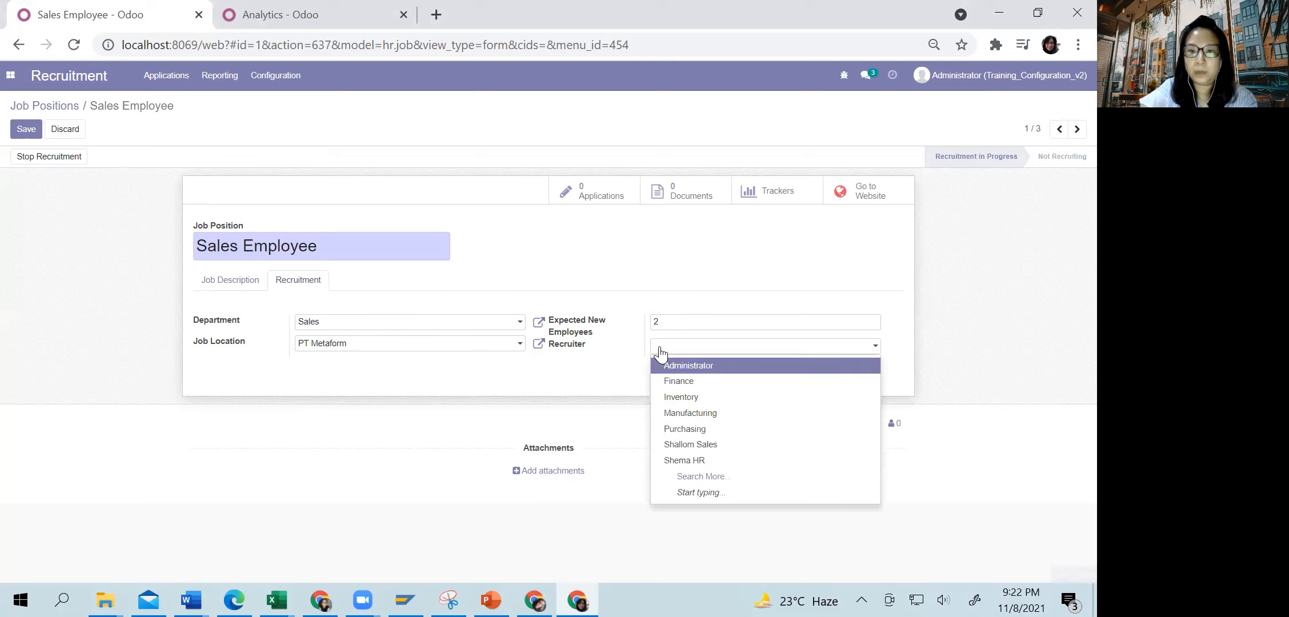
click(683, 462)
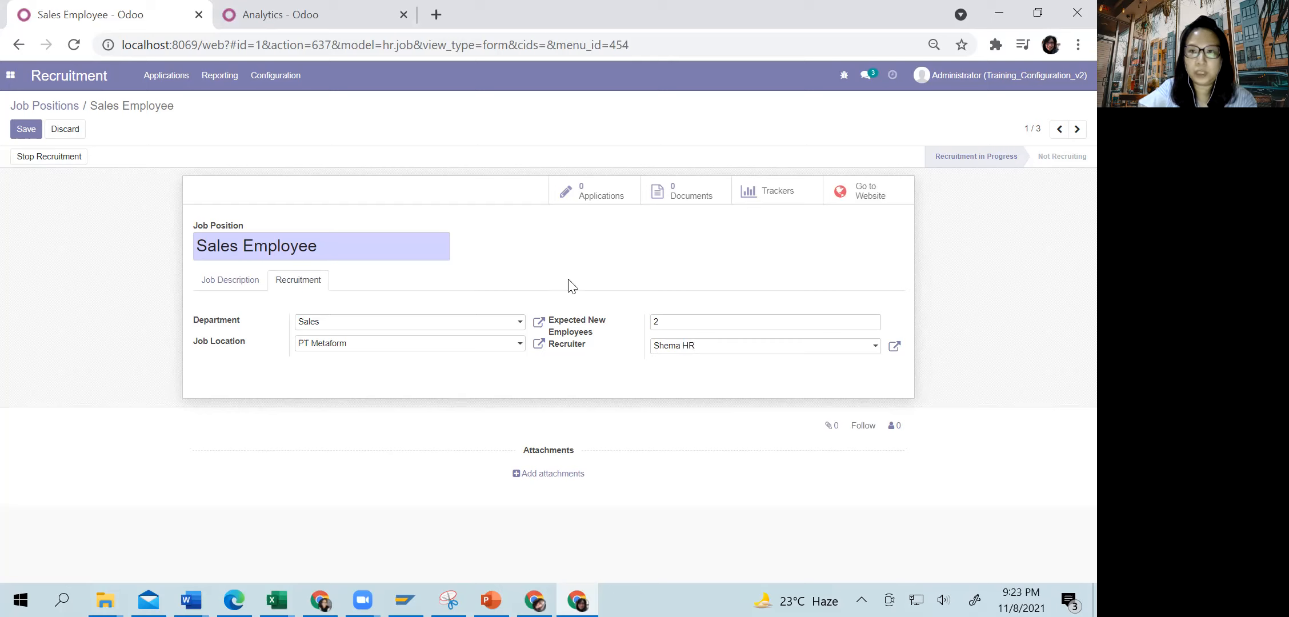
Go to the Sales Employee position's website page and publish it.
click(866, 207)
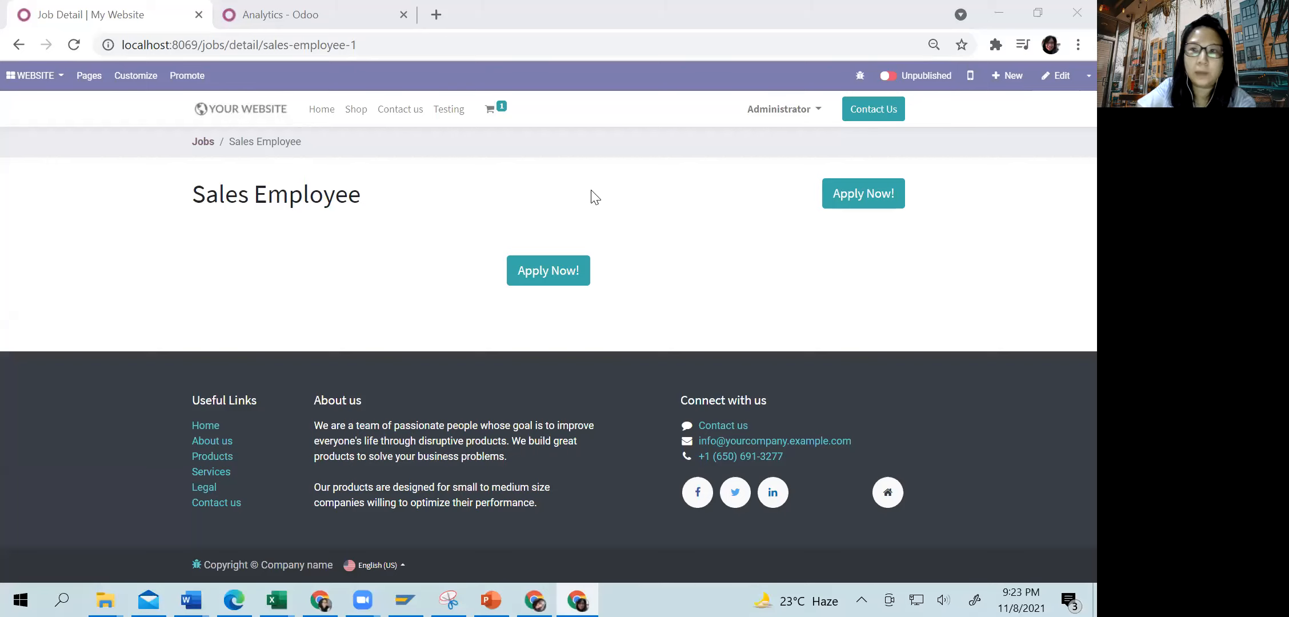
click(895, 83)
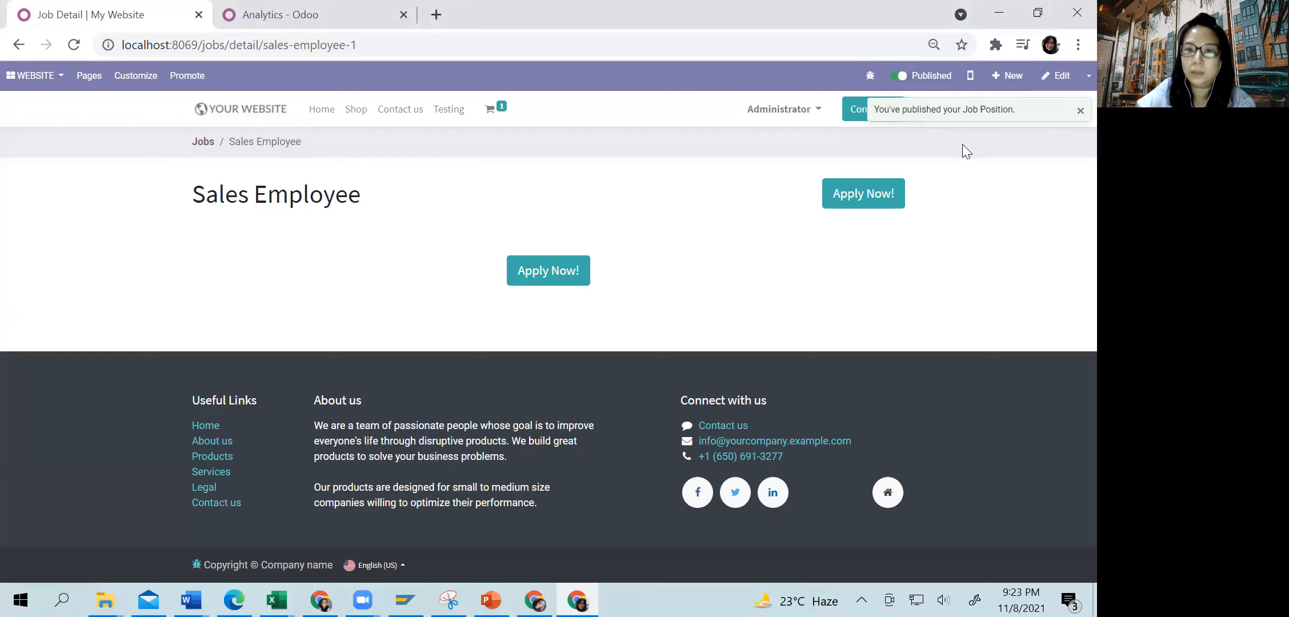
Edit the Sales Employee web page, add a Text block below the job title, and save the page.
click(1059, 86)
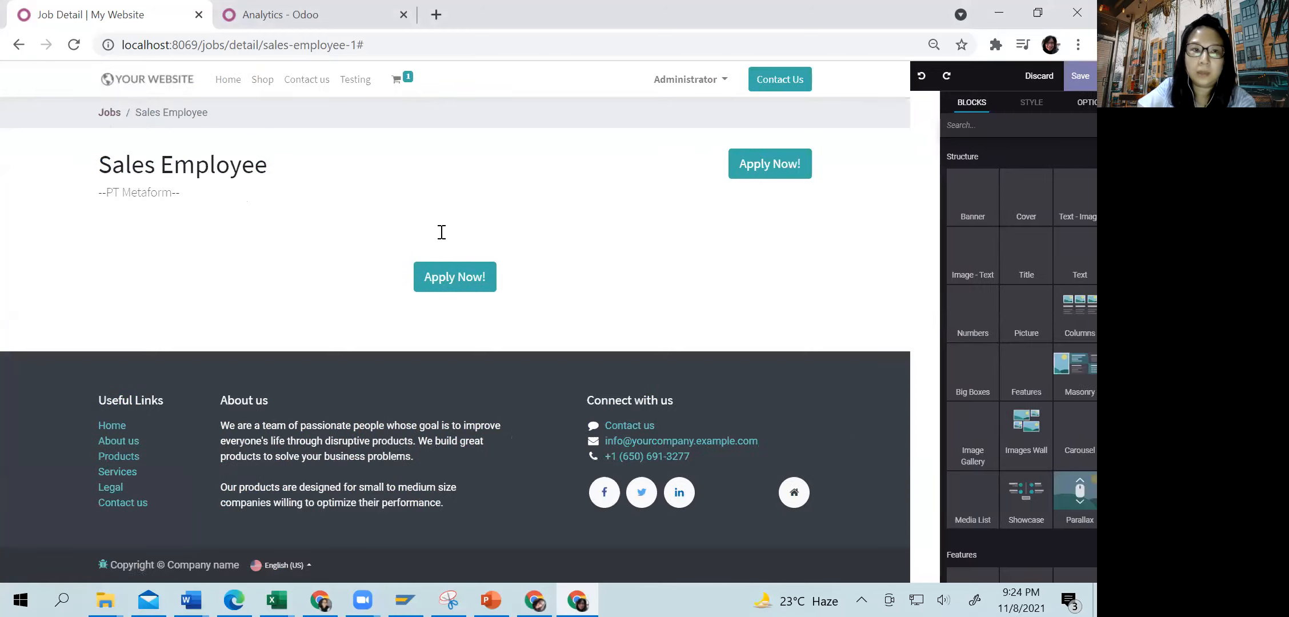
click(197, 192)
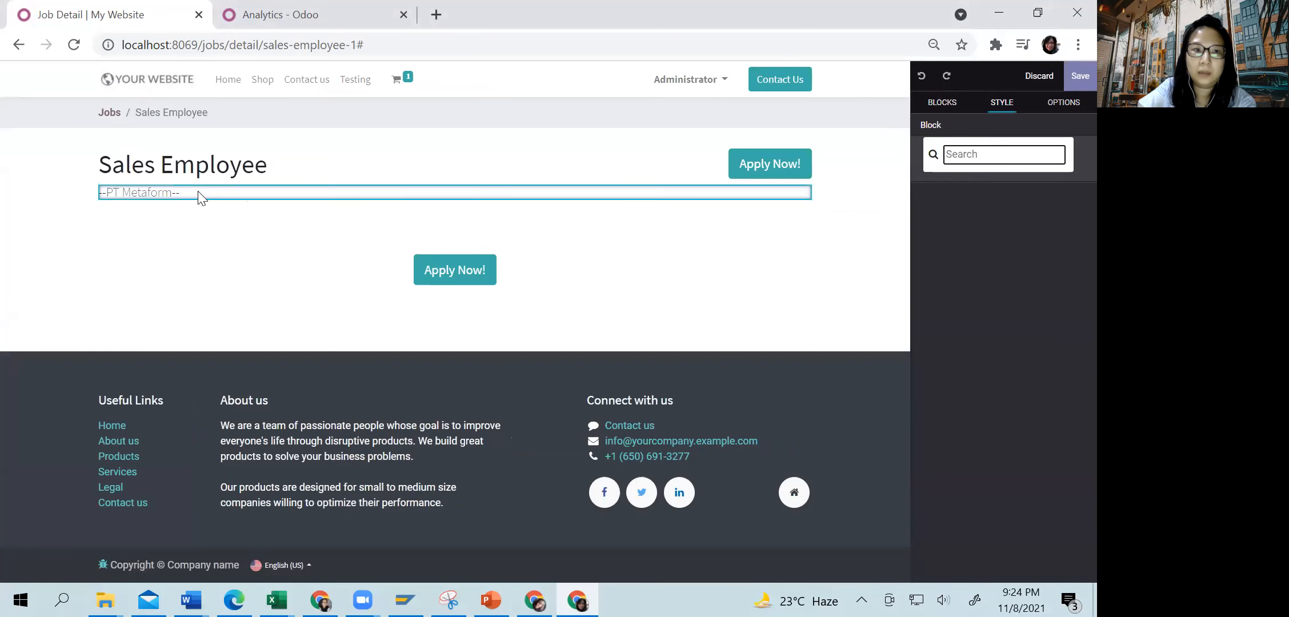
click(222, 202)
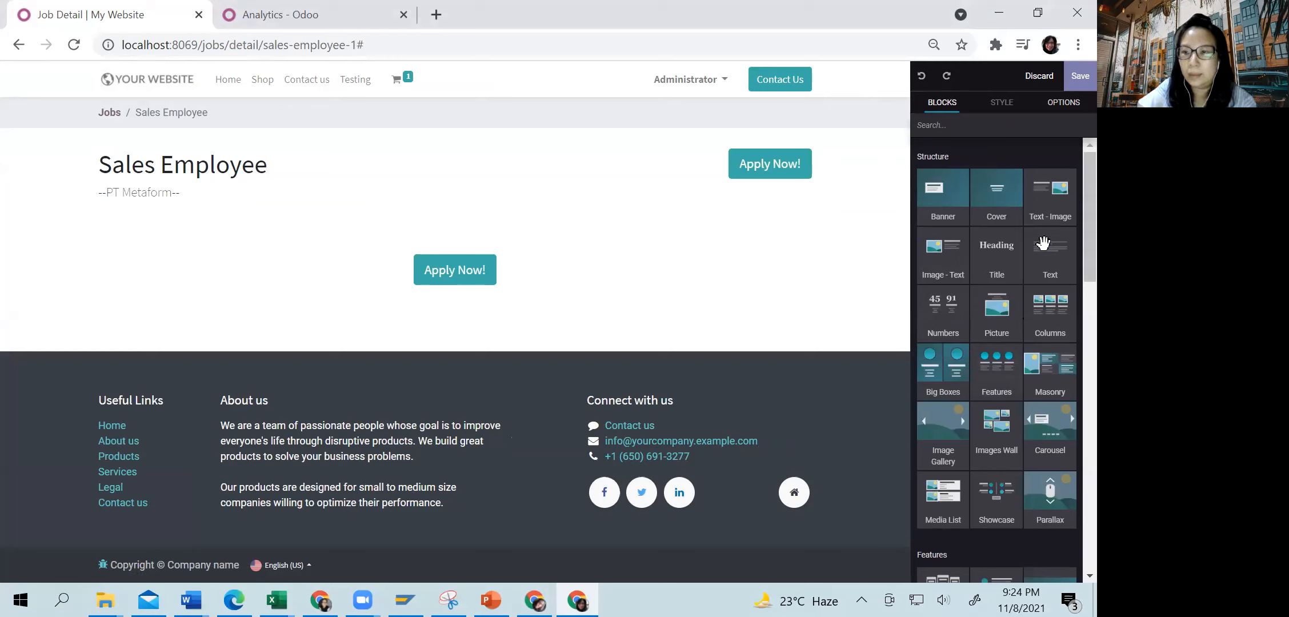
drag(1044, 243, 161, 243)
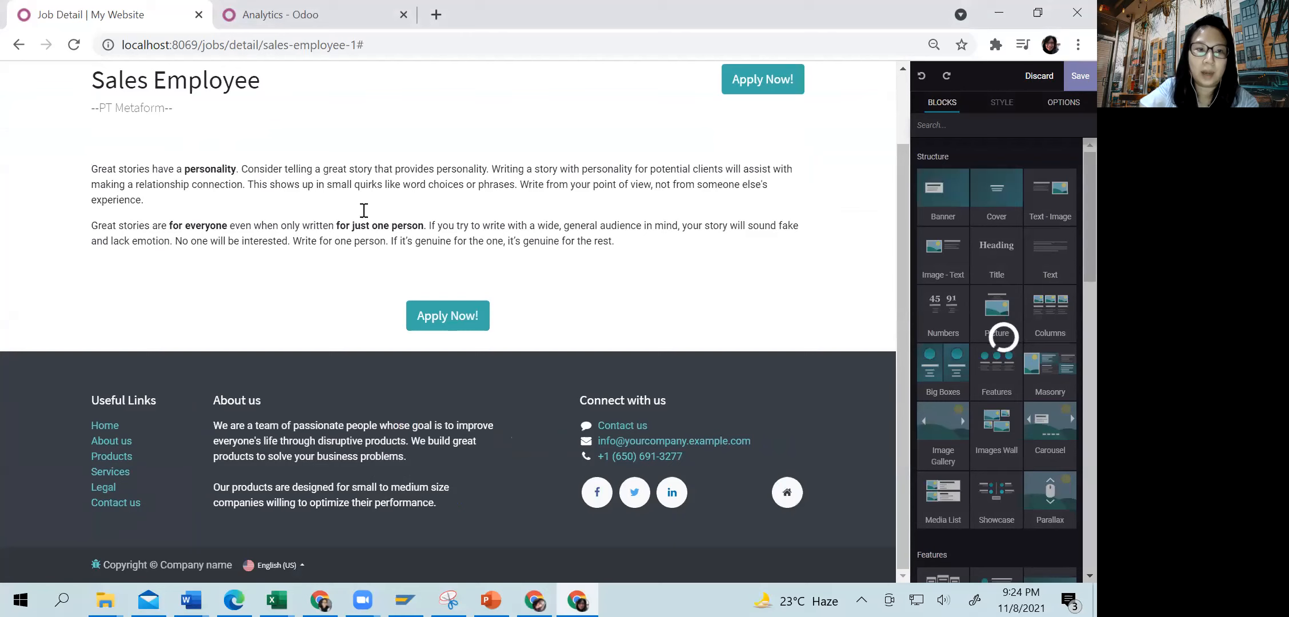
triple_click(584, 201)
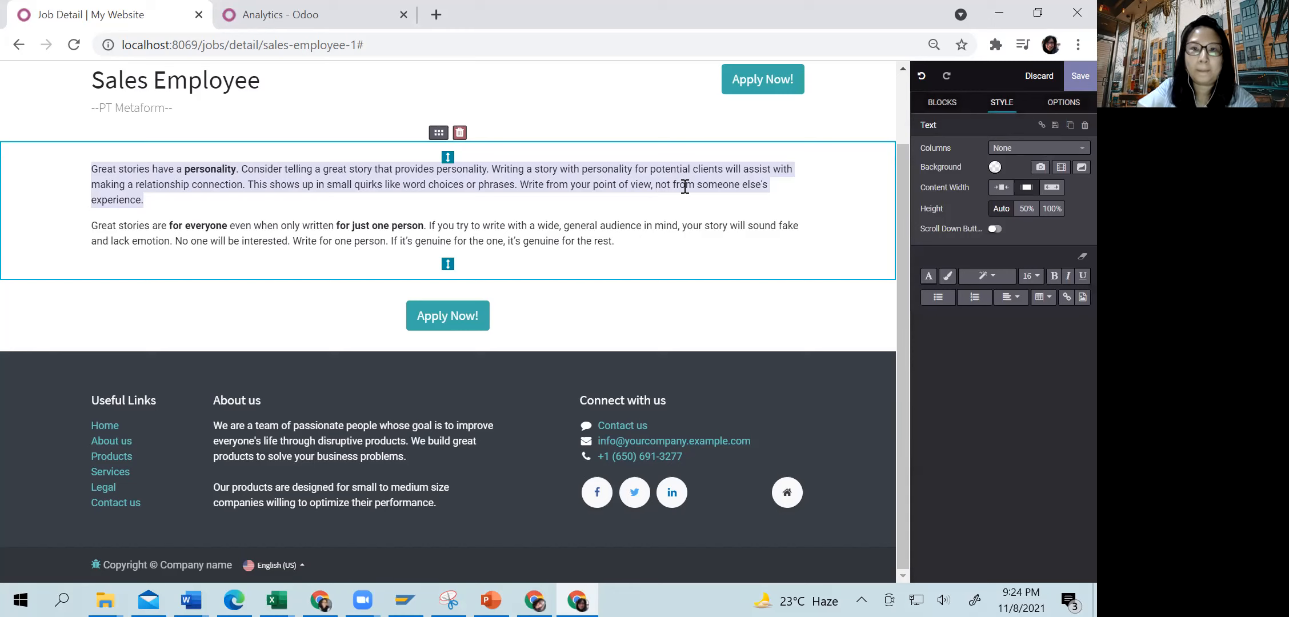
click(1078, 78)
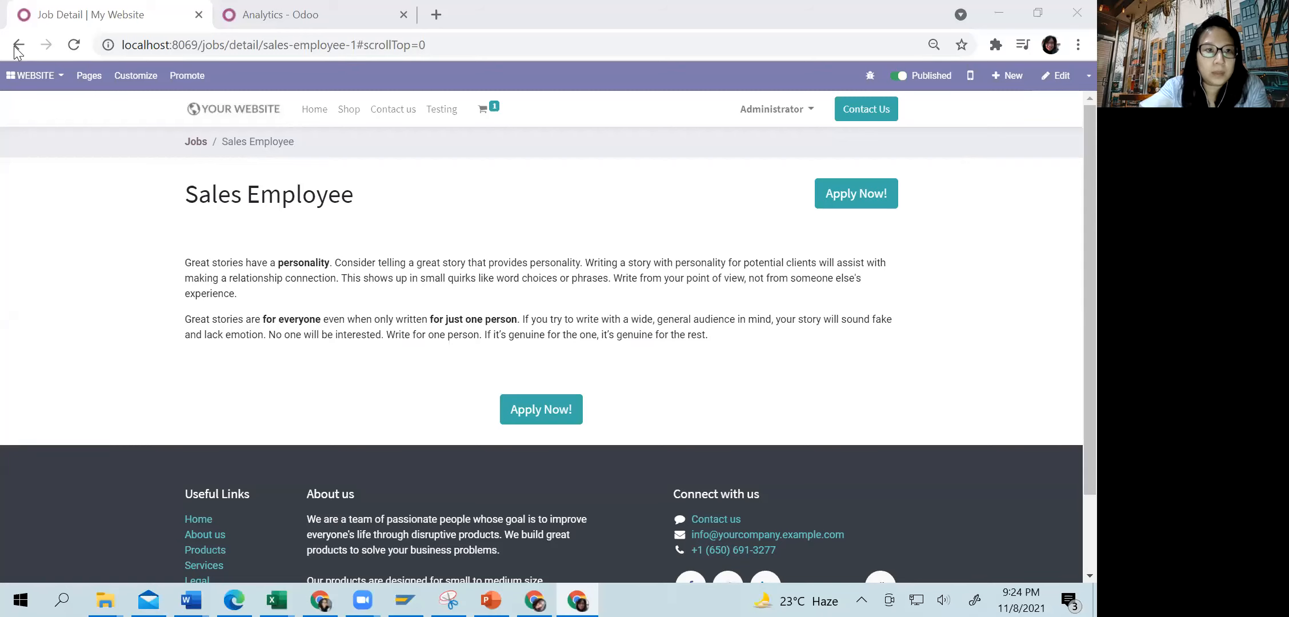
Return to the Recruitment app, check the Sales Employee position's form, and go back to the job positions overview.
click(50, 79)
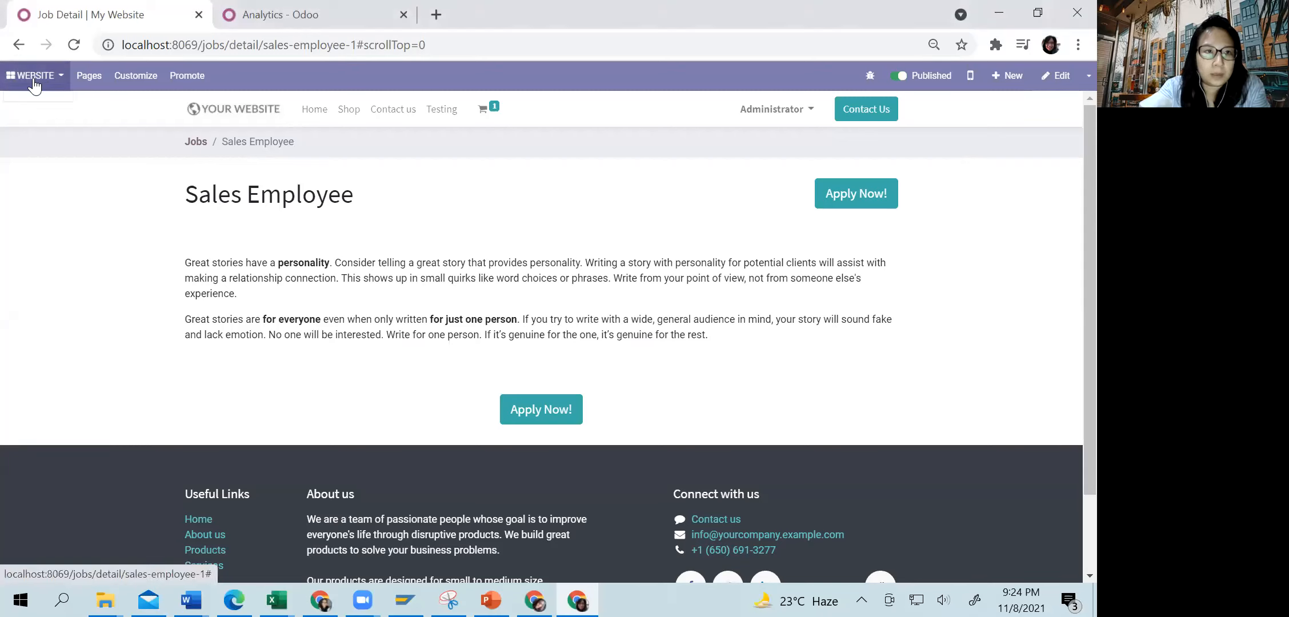
click(43, 351)
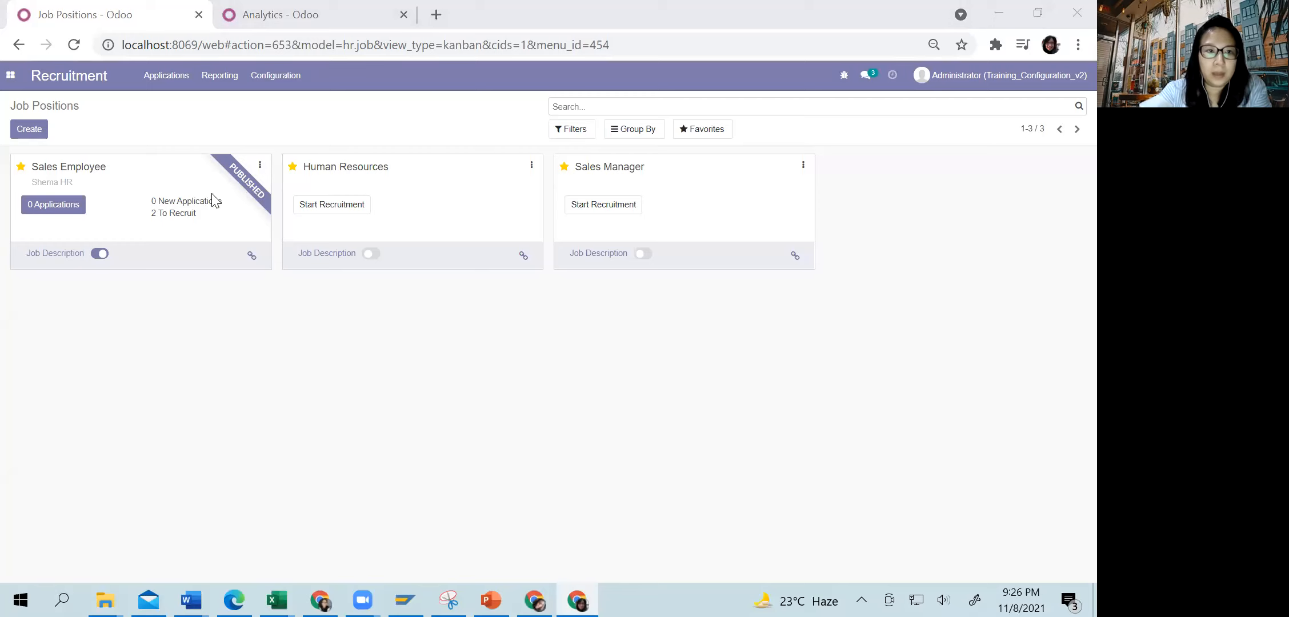
click(259, 165)
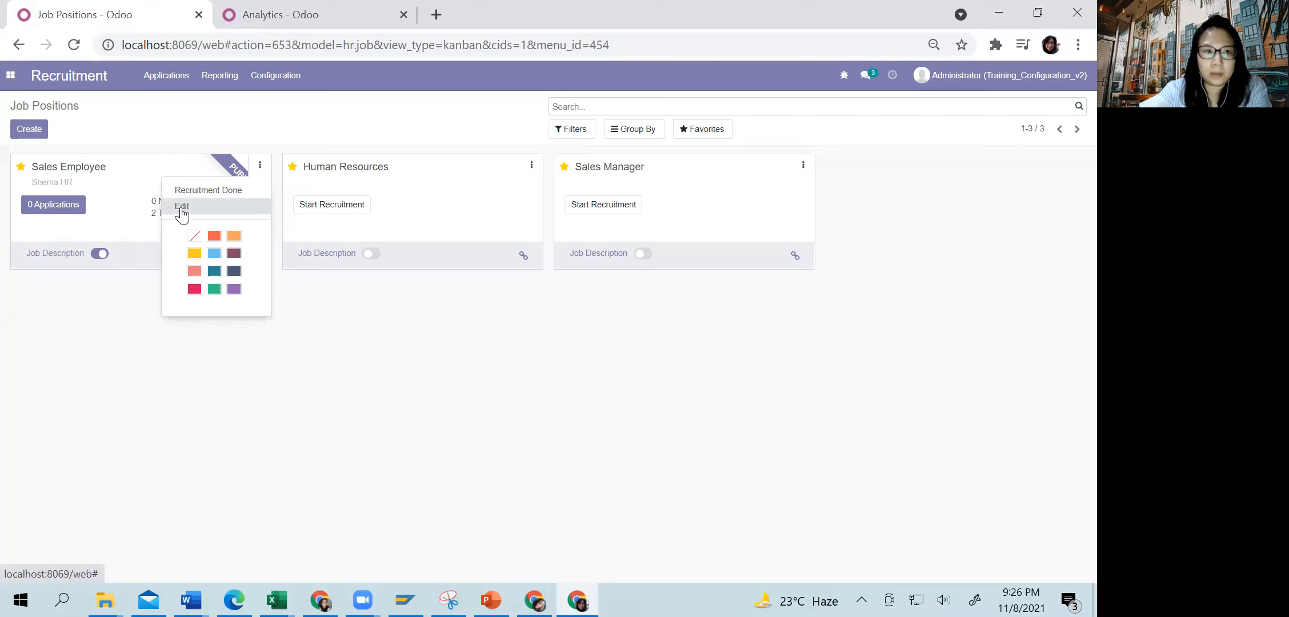
click(181, 210)
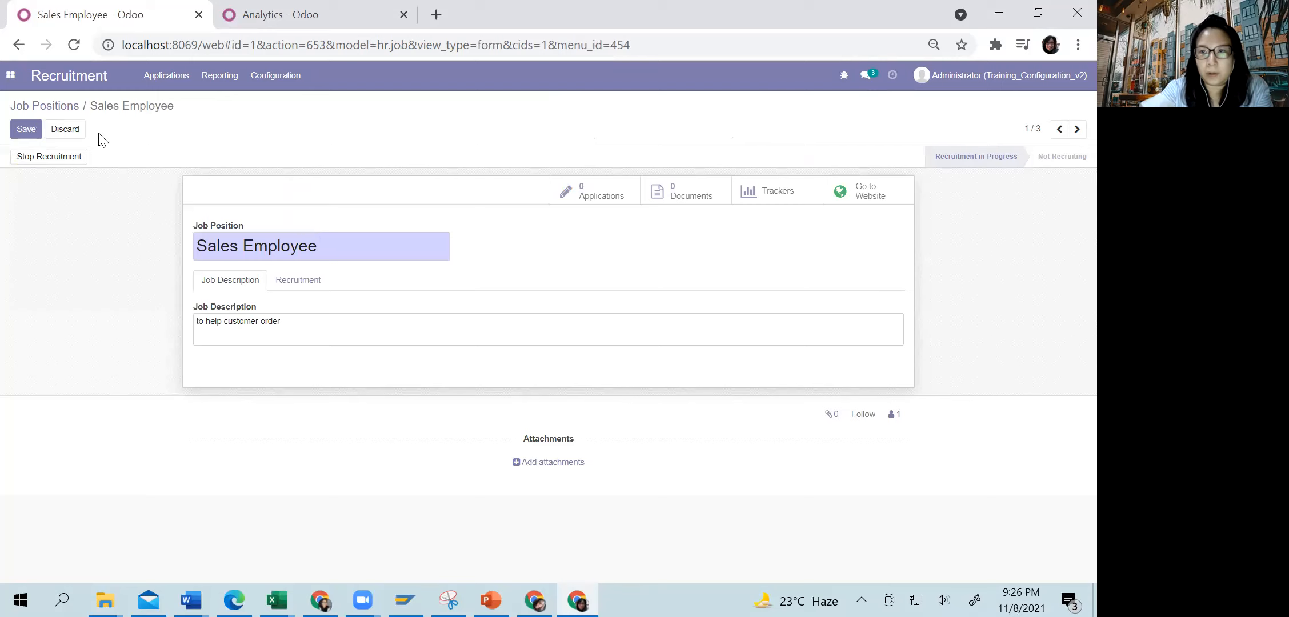
click(55, 105)
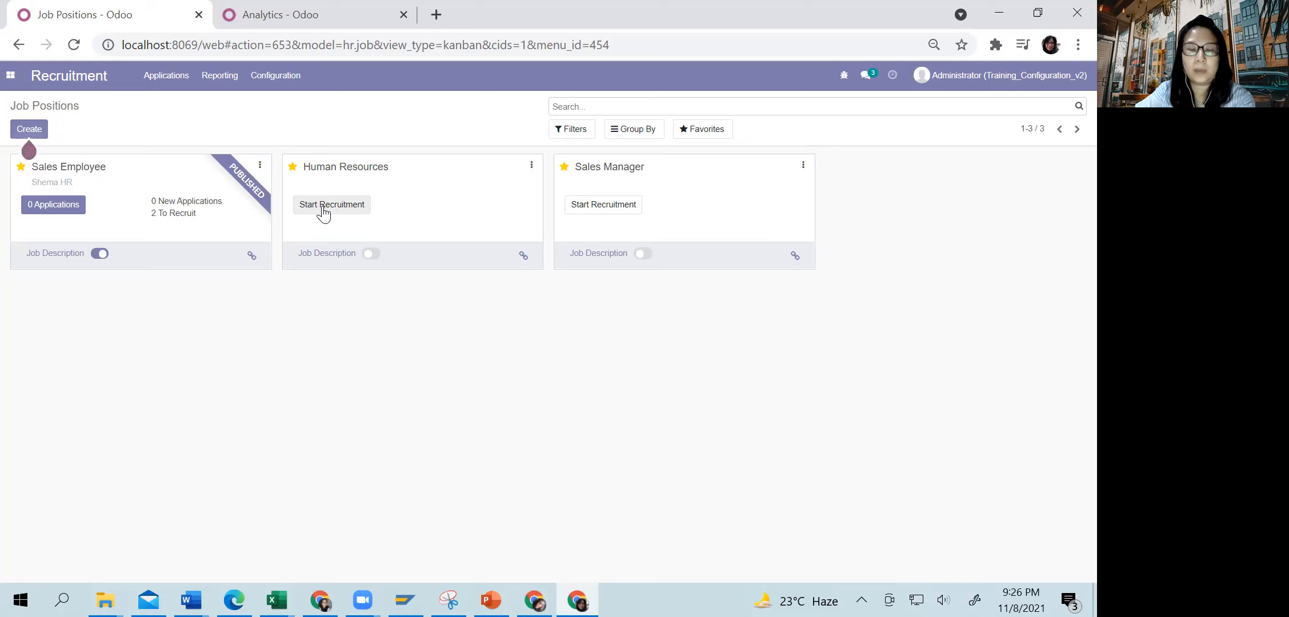
Review the Recruitment app's refuse reasons and its sources of applicants.
click(274, 86)
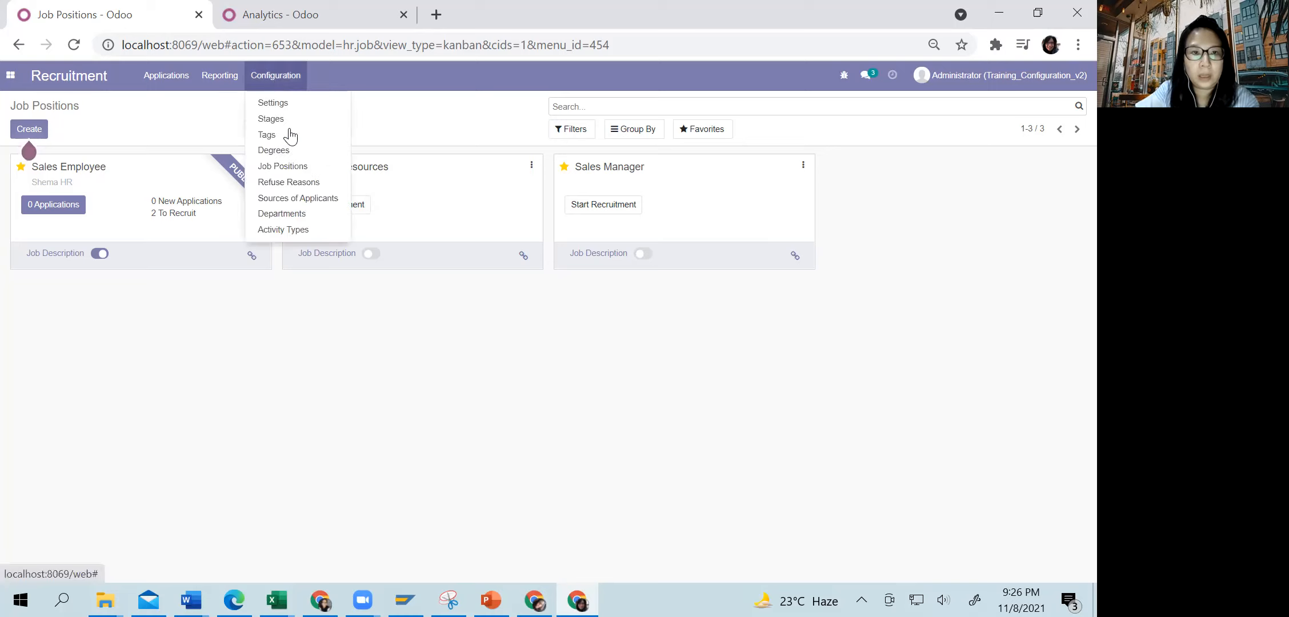
click(290, 189)
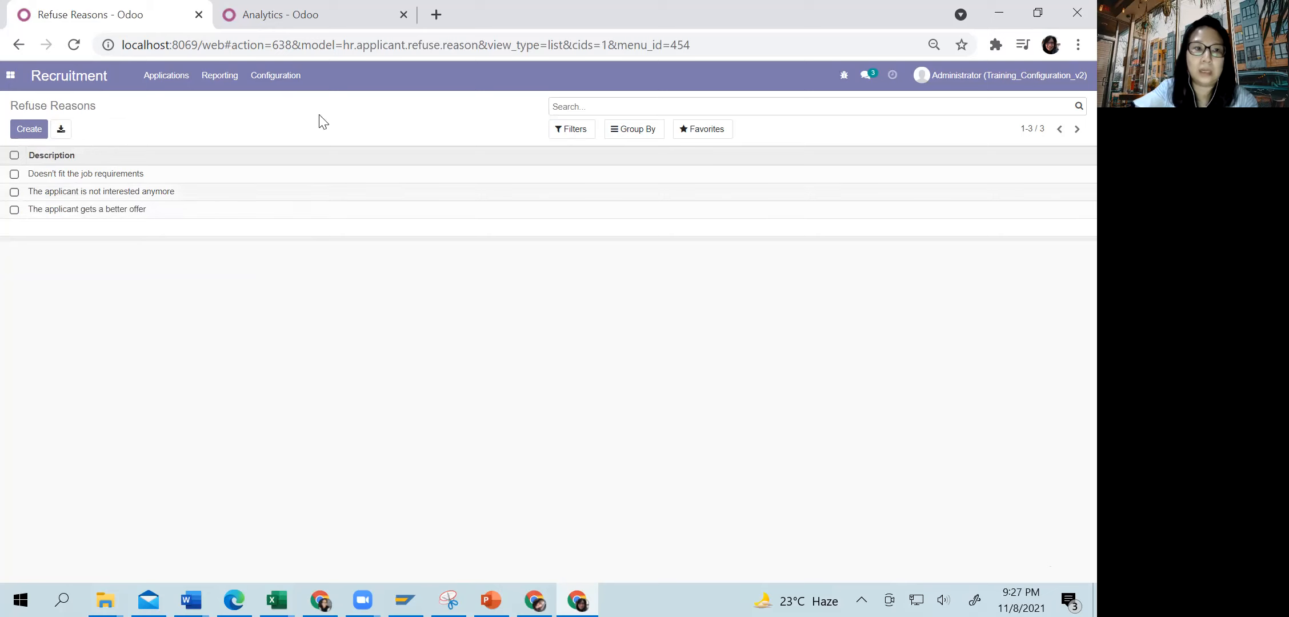
click(283, 83)
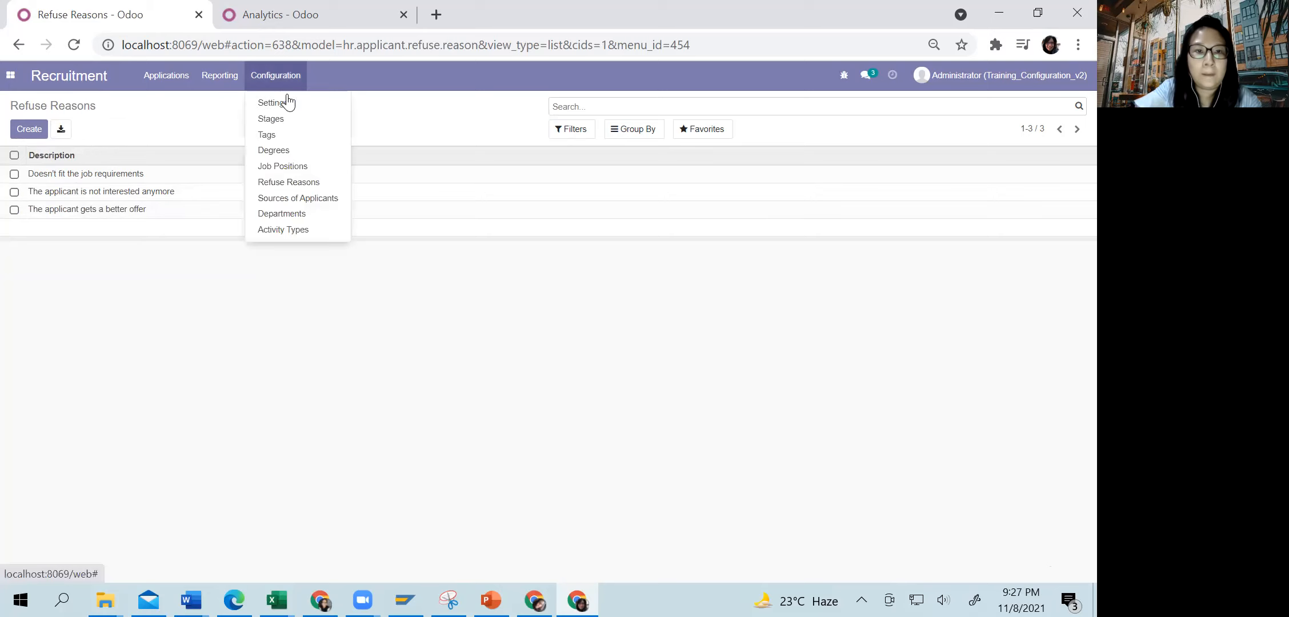
click(296, 197)
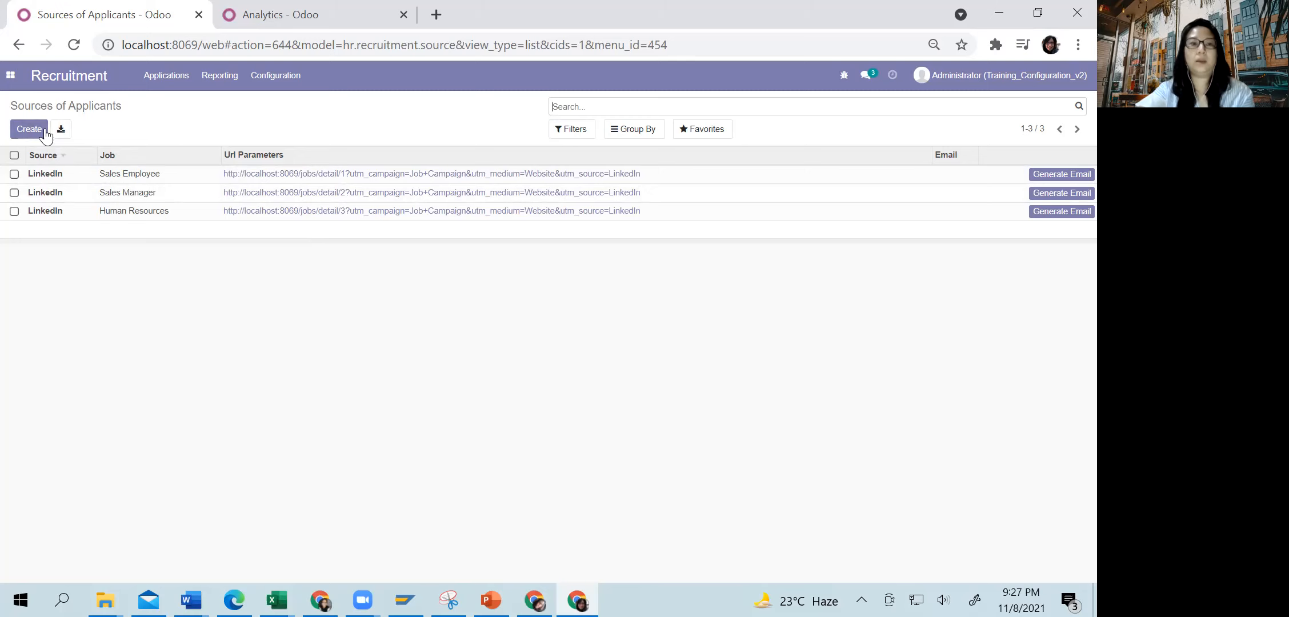
Open the Sales department in Recruitment's department list, assign the sales user as its manager, and save the record.
click(285, 76)
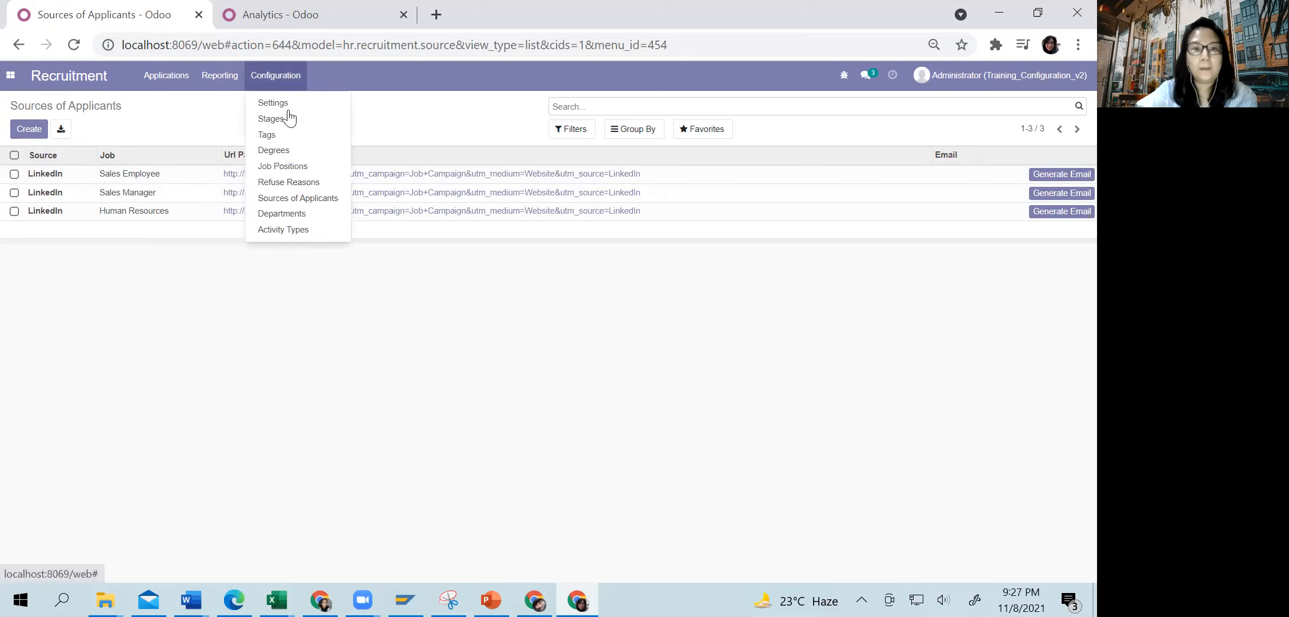
click(275, 215)
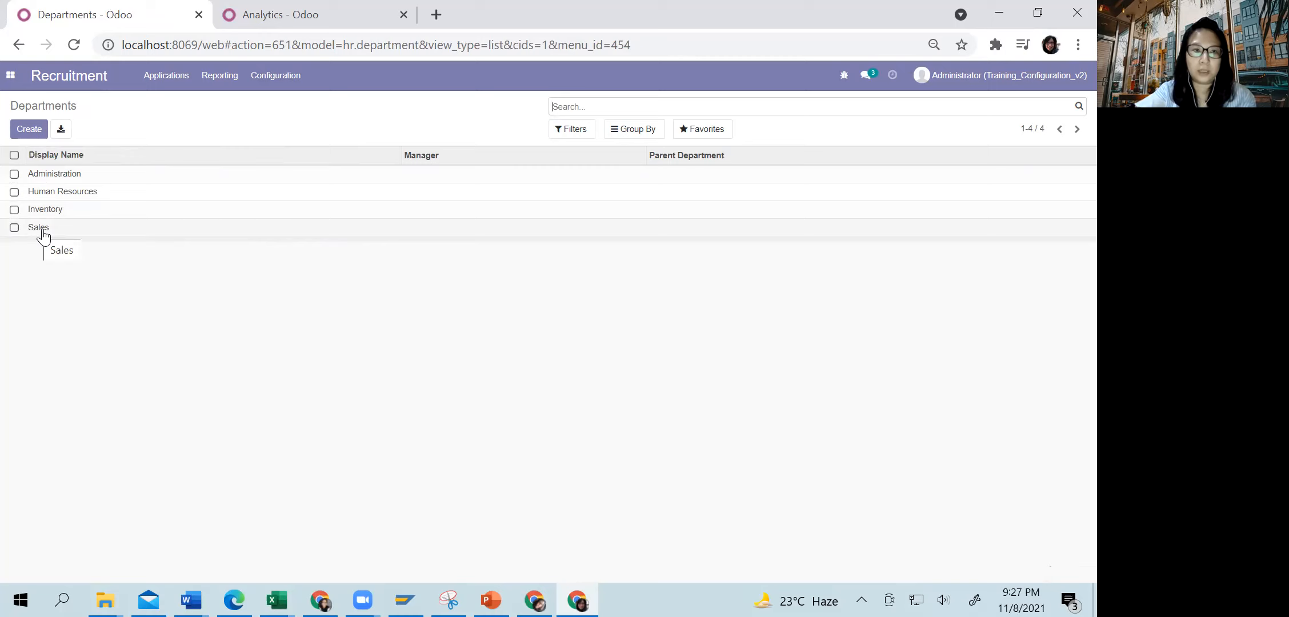
click(30, 131)
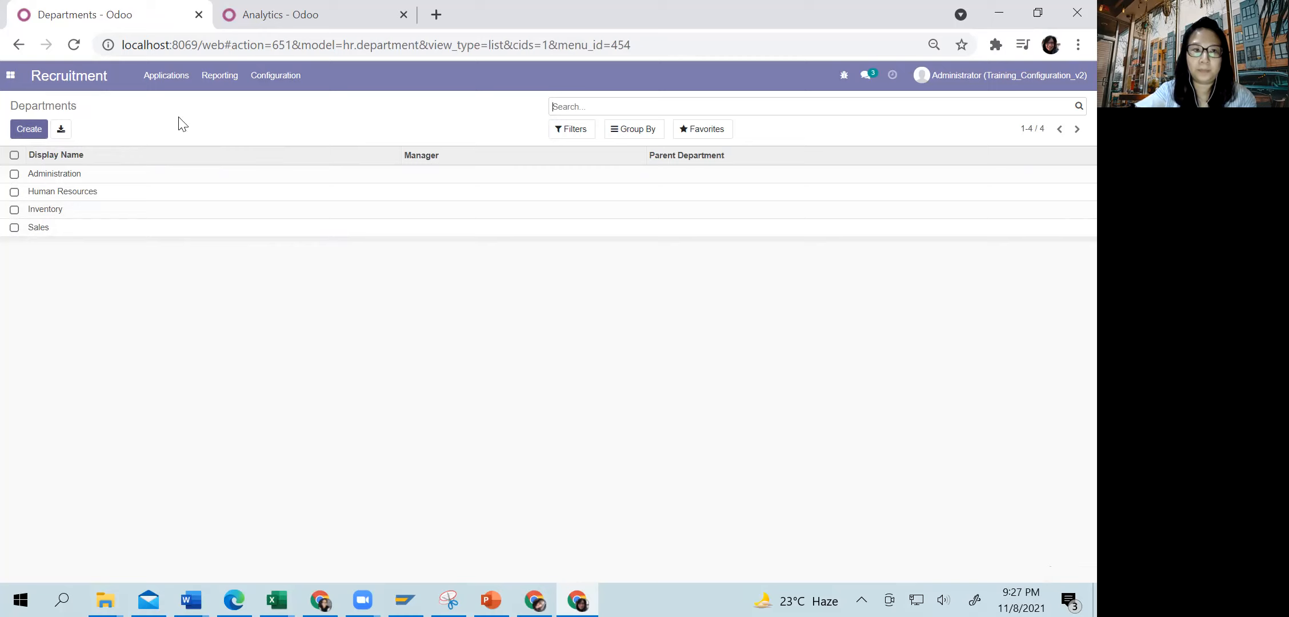
click(38, 233)
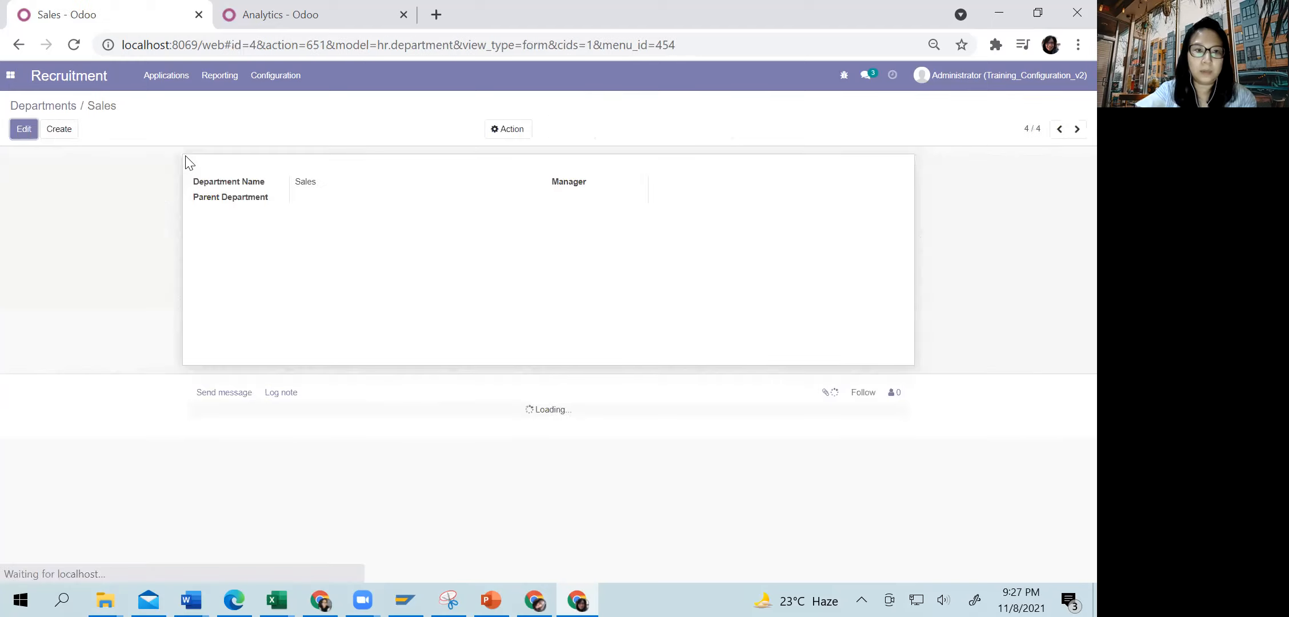
click(27, 130)
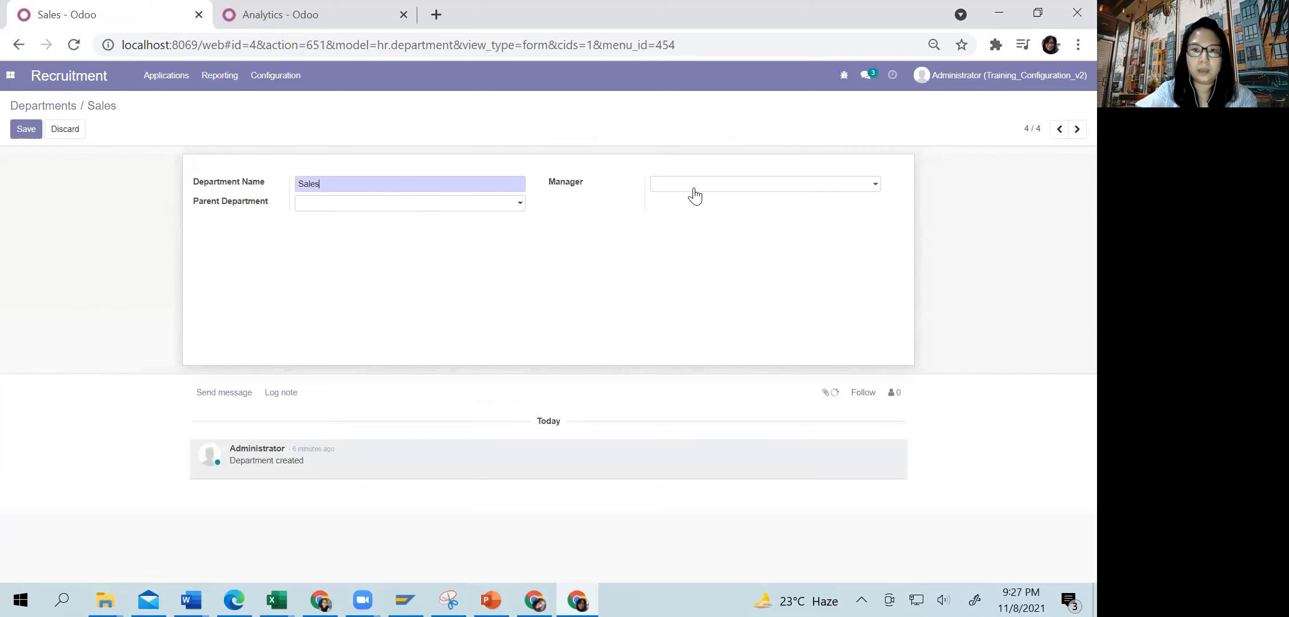
click(694, 191)
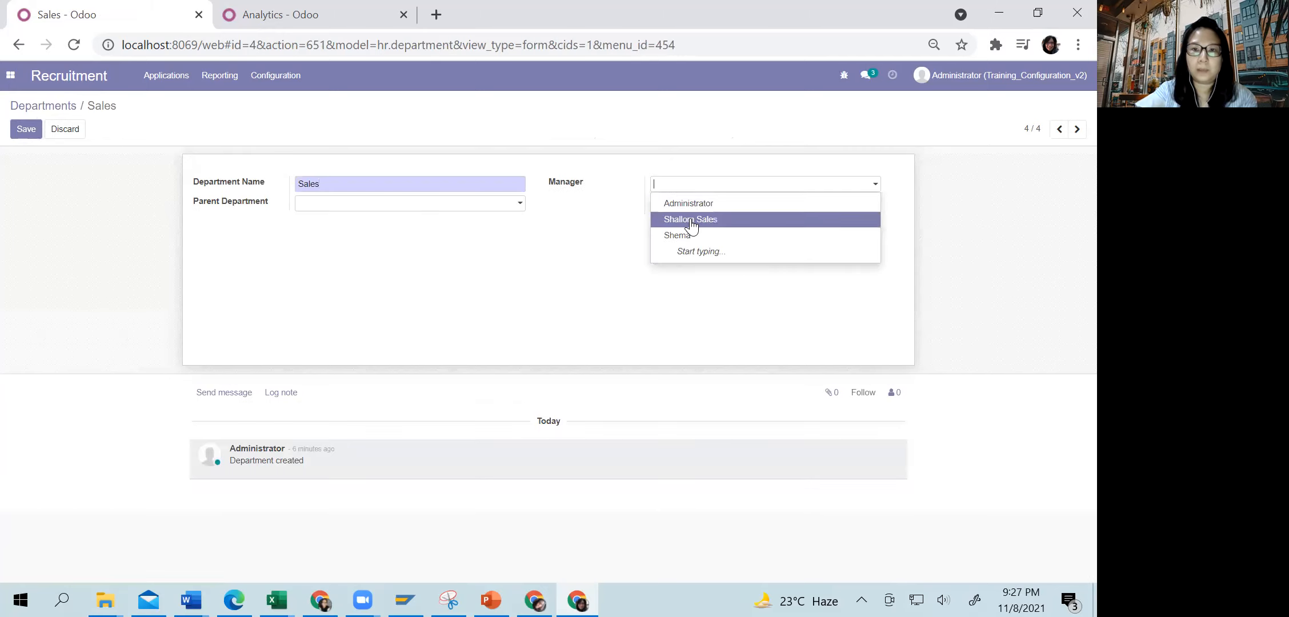
click(690, 220)
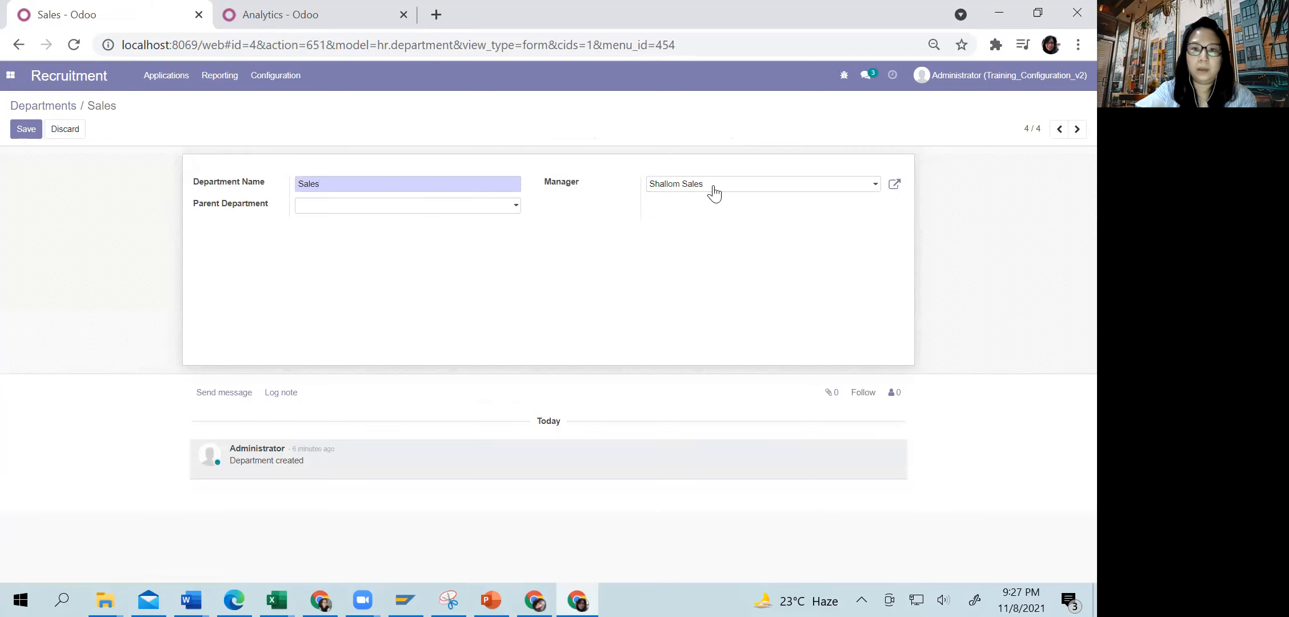
click(33, 128)
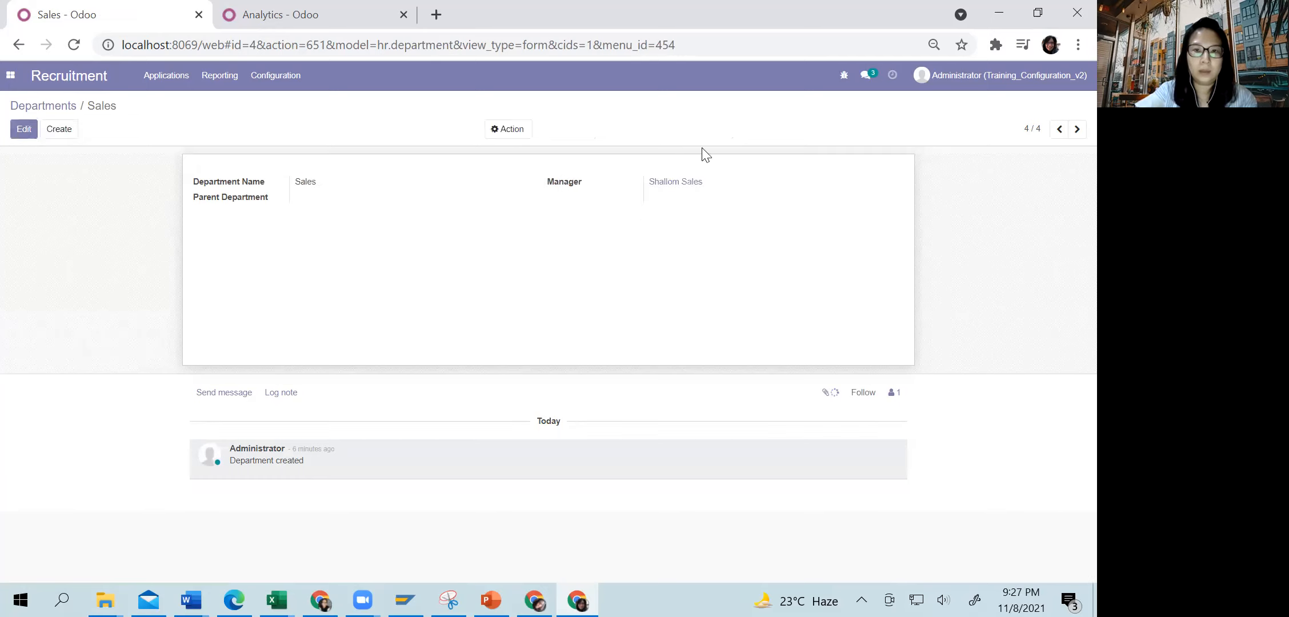
Switch to the Employees app and look over its employee list and available configuration options.
click(275, 75)
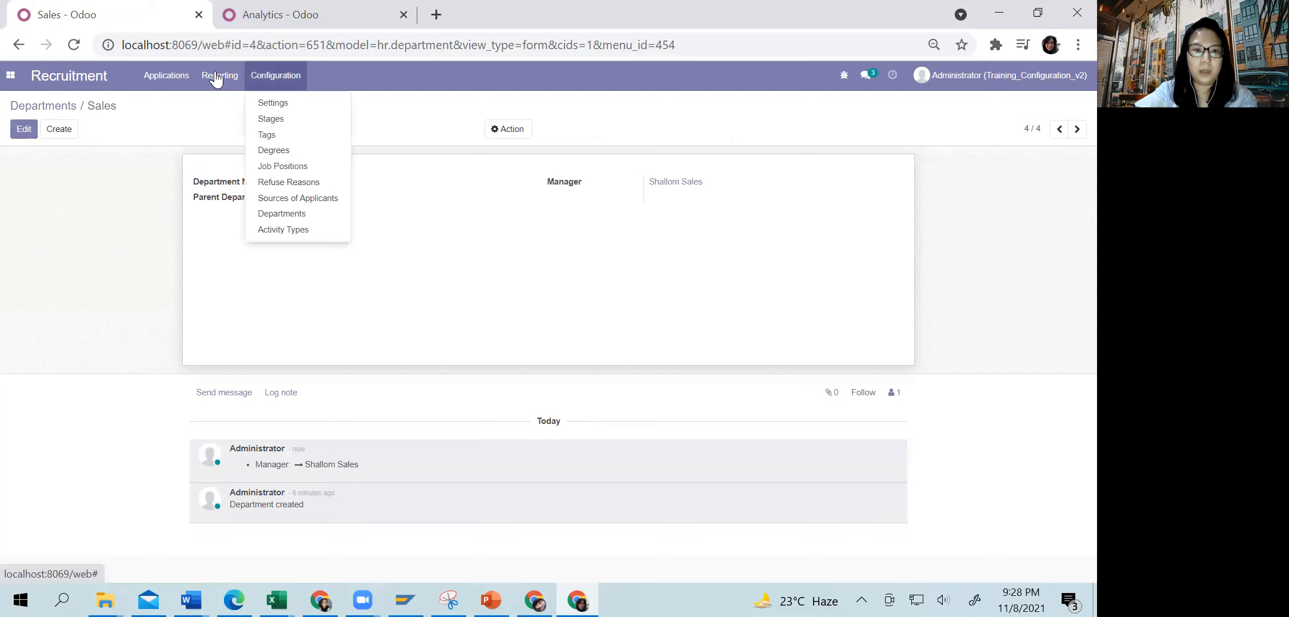
mouse_move(138, 85)
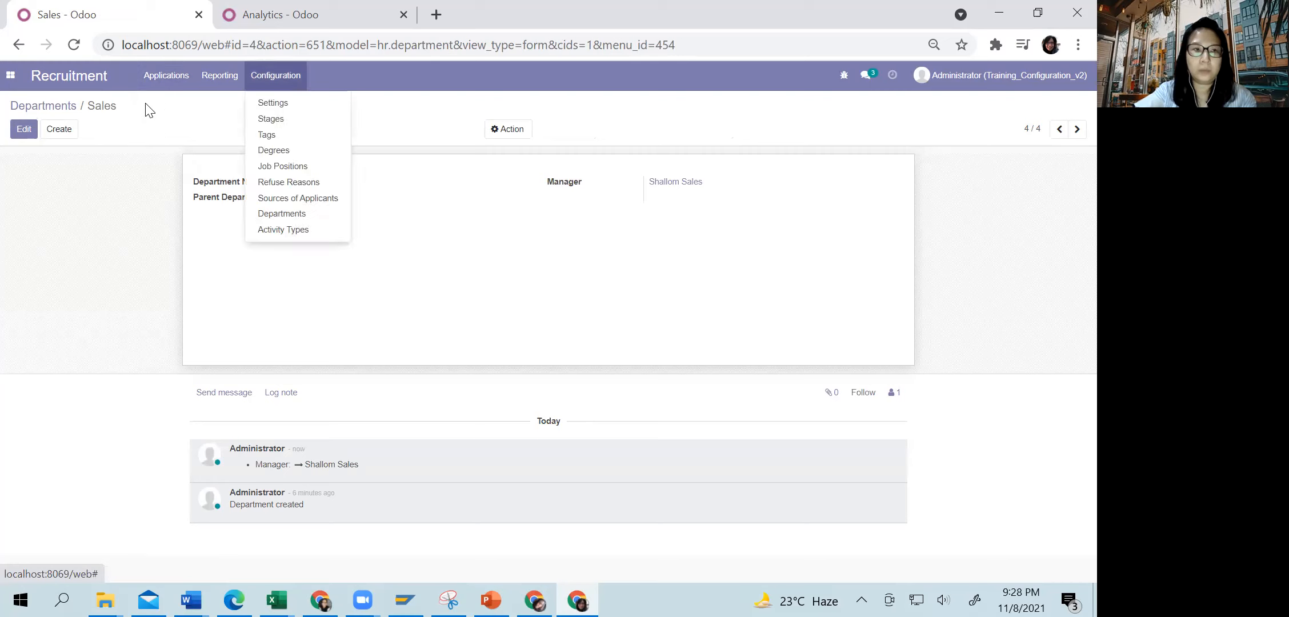
click(14, 76)
click(16, 313)
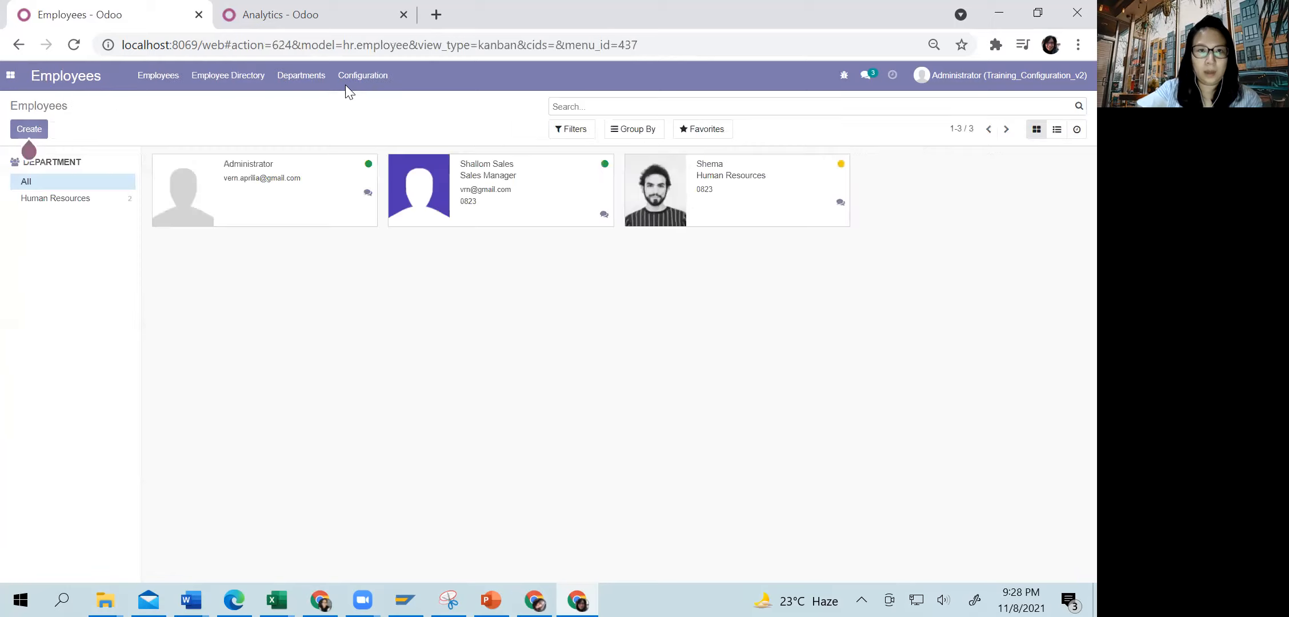
click(346, 85)
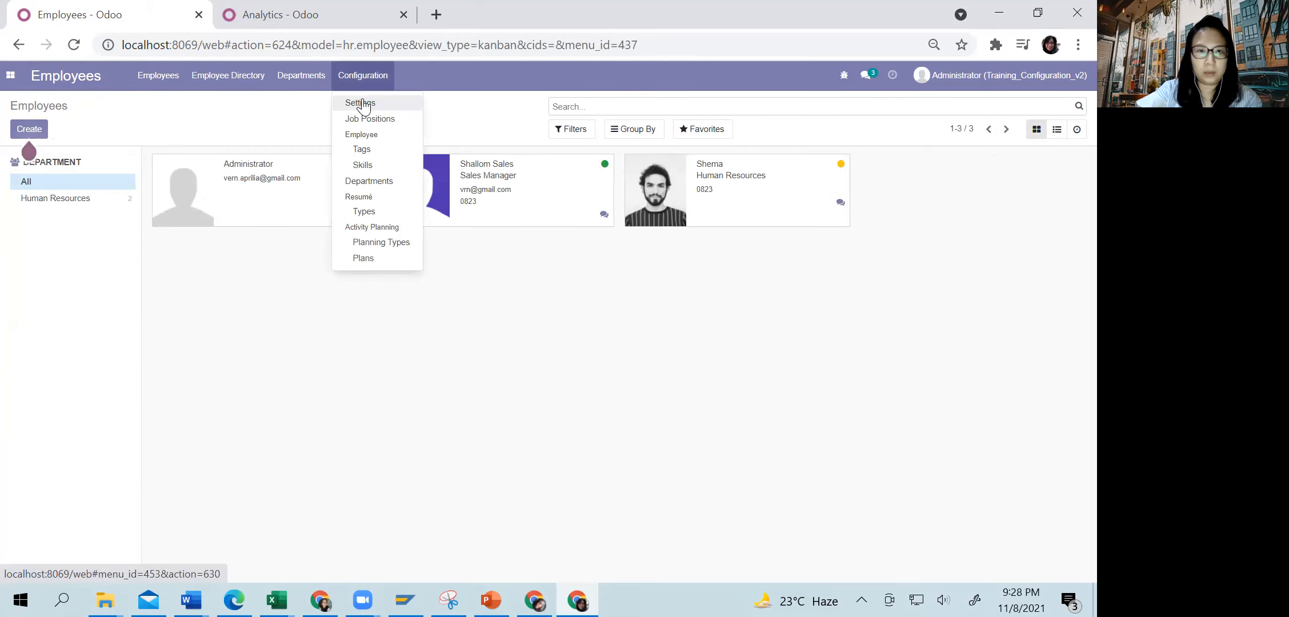
click(293, 289)
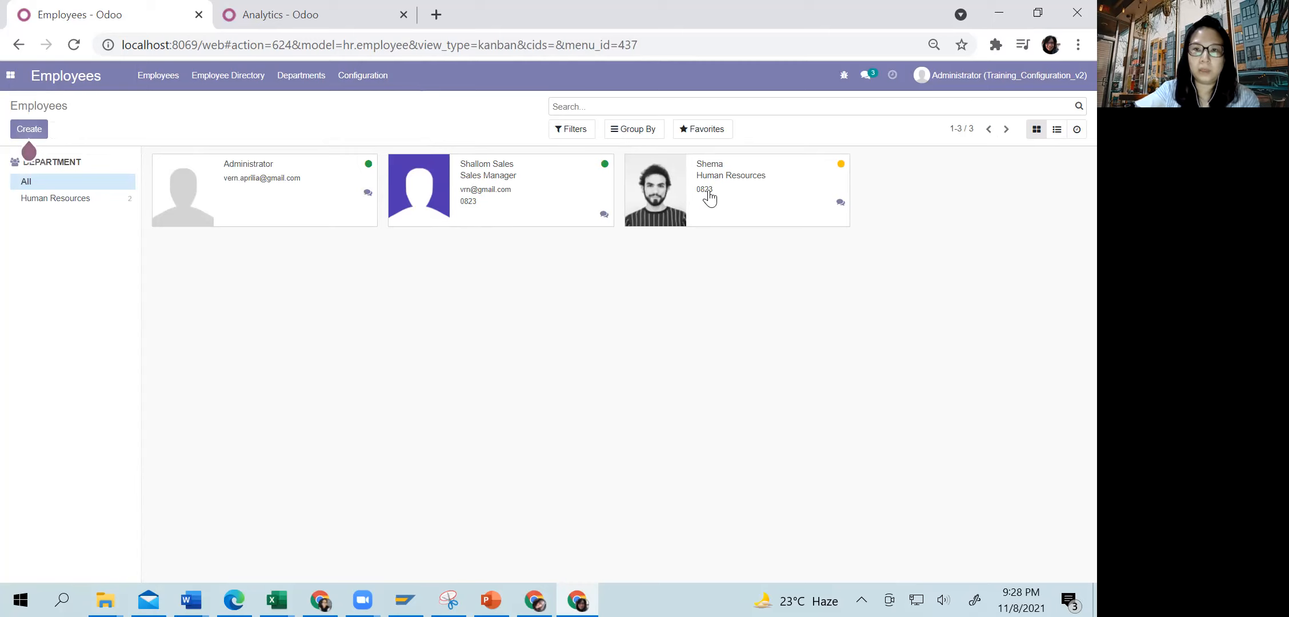
Open the Sales Manager's employee record and review its work information, private information, and HR settings.
click(509, 180)
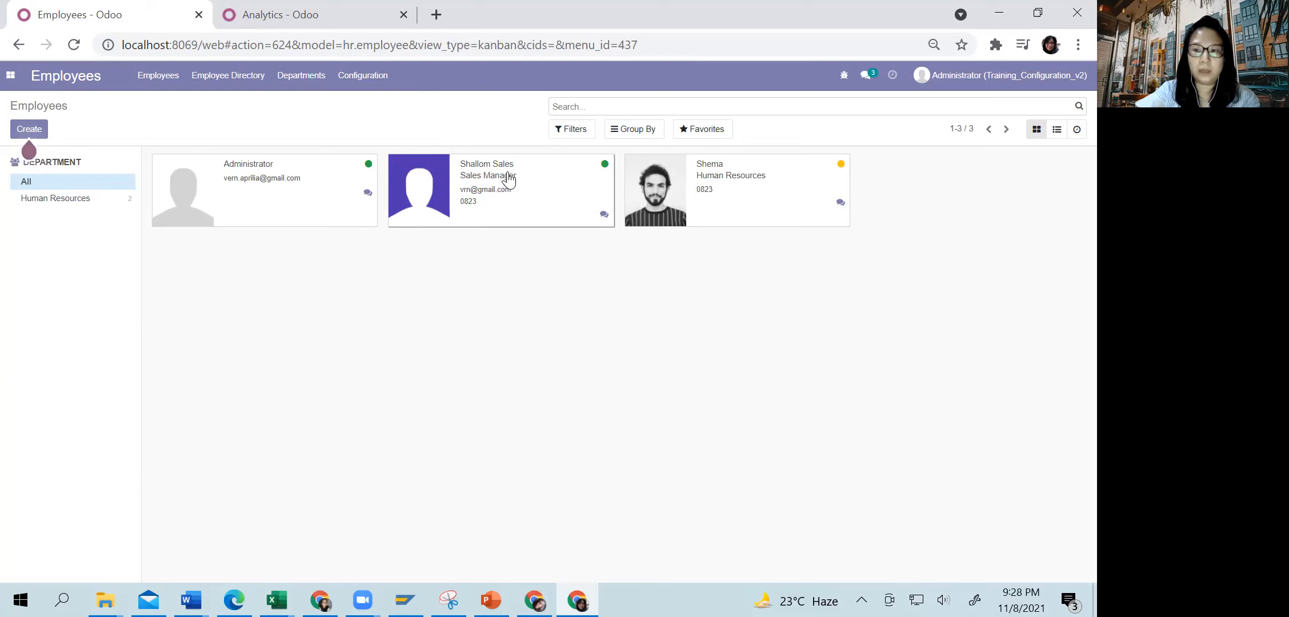
click(432, 189)
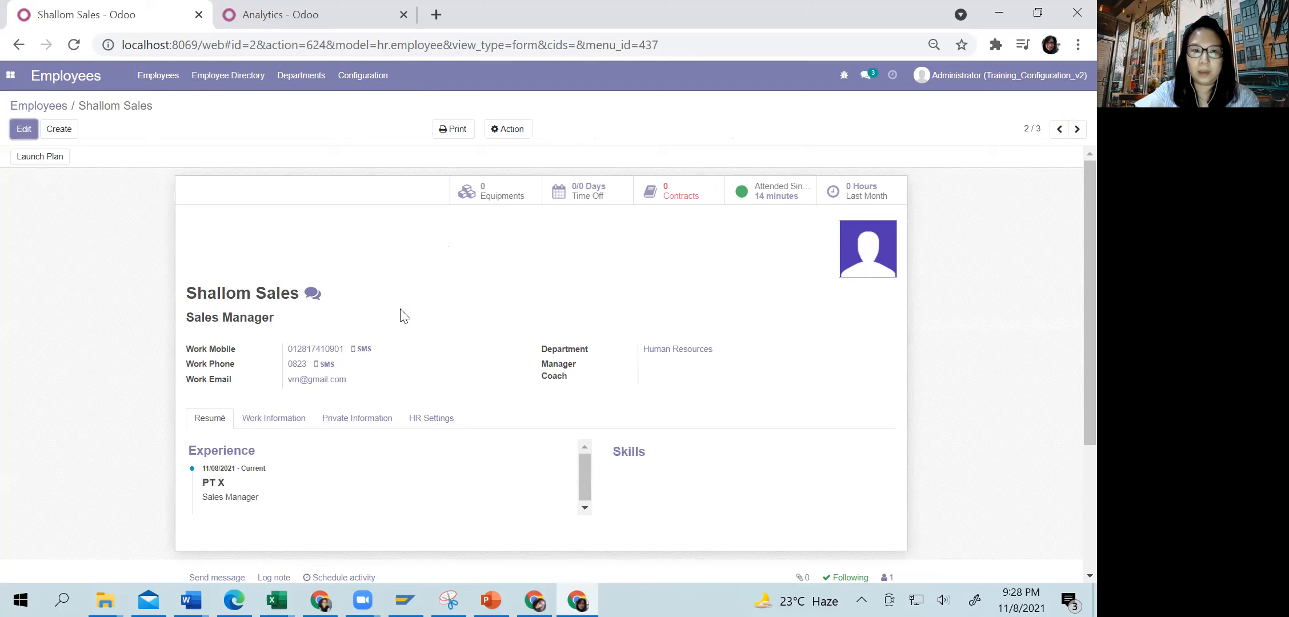
click(270, 422)
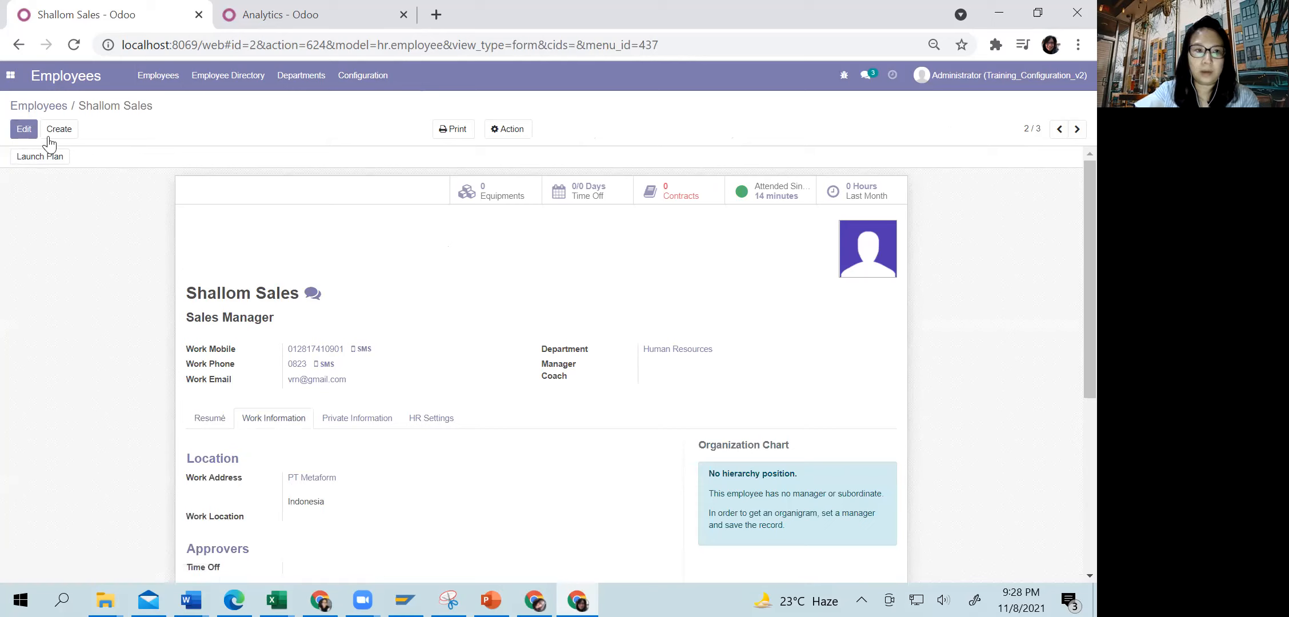
click(364, 422)
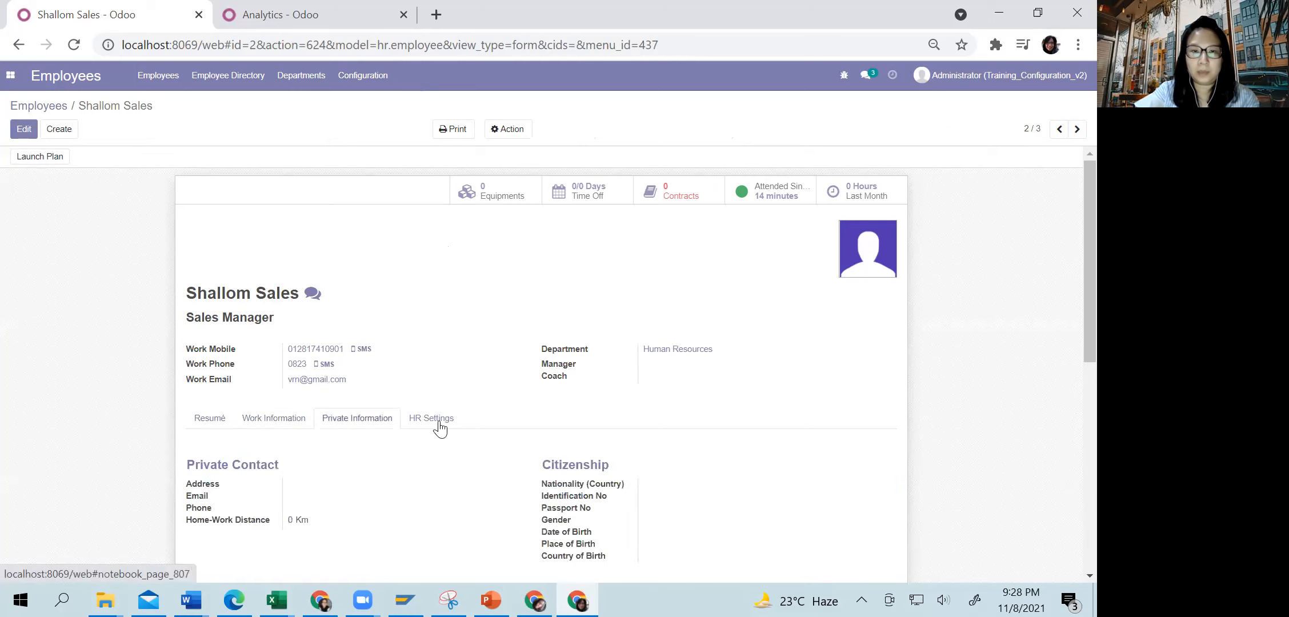
click(437, 424)
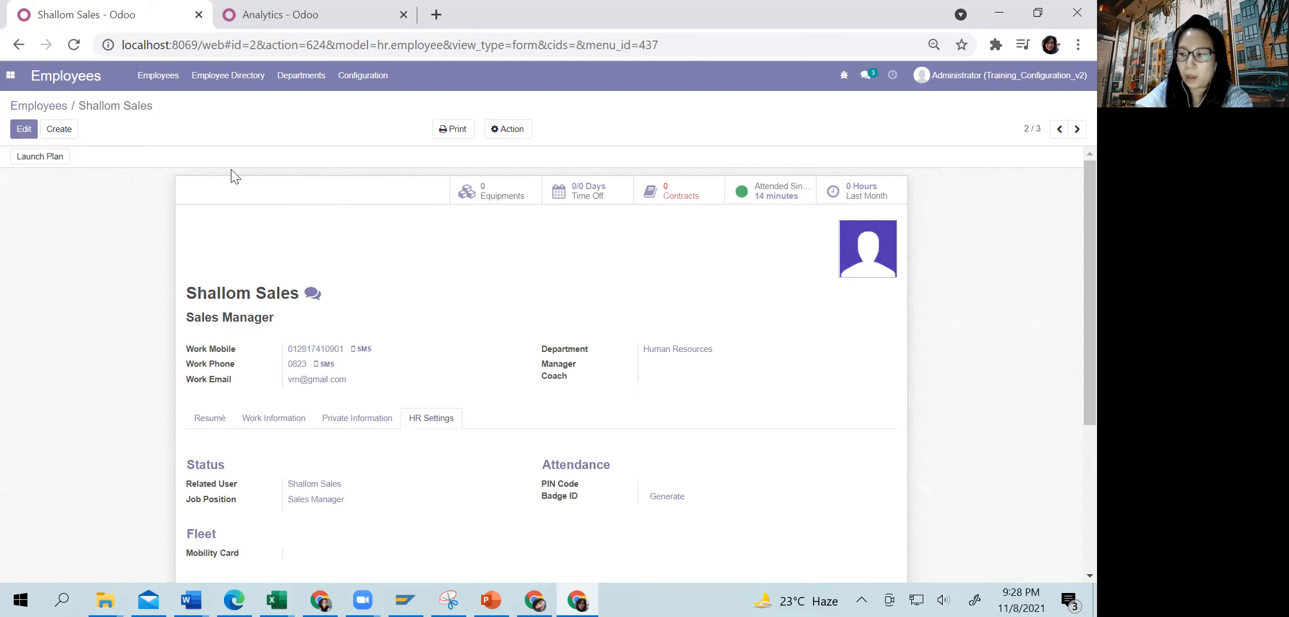
Switch to the Time Off app and open its list of time off types.
click(10, 75)
click(26, 358)
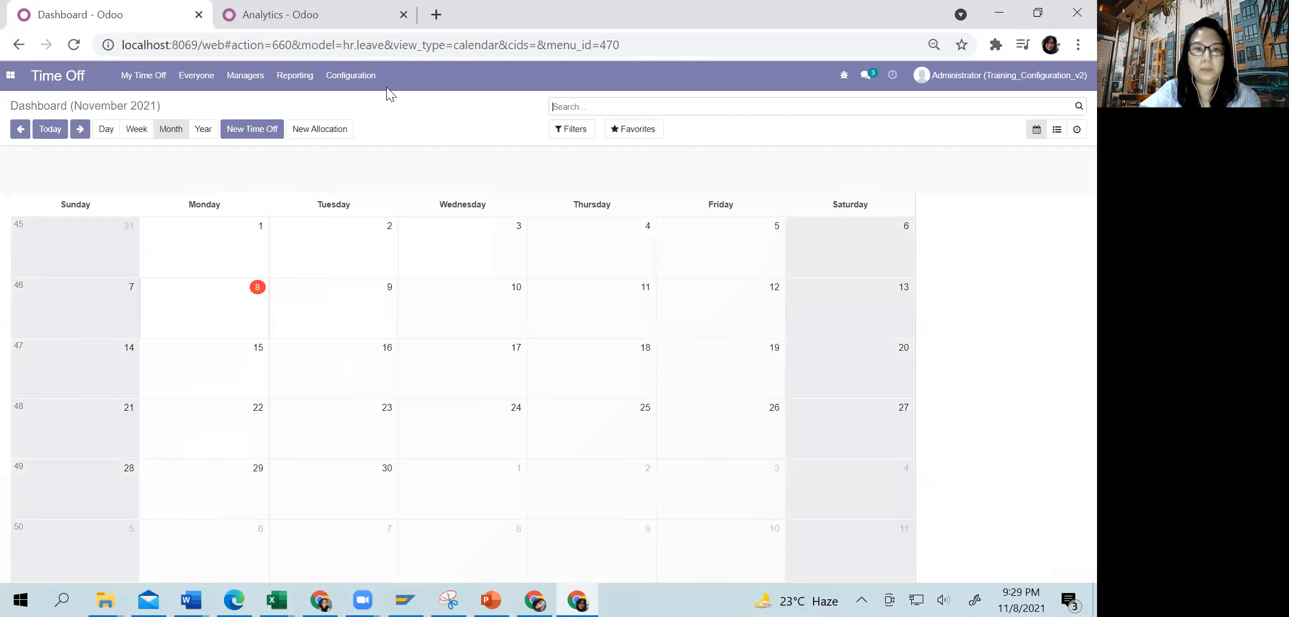
click(350, 85)
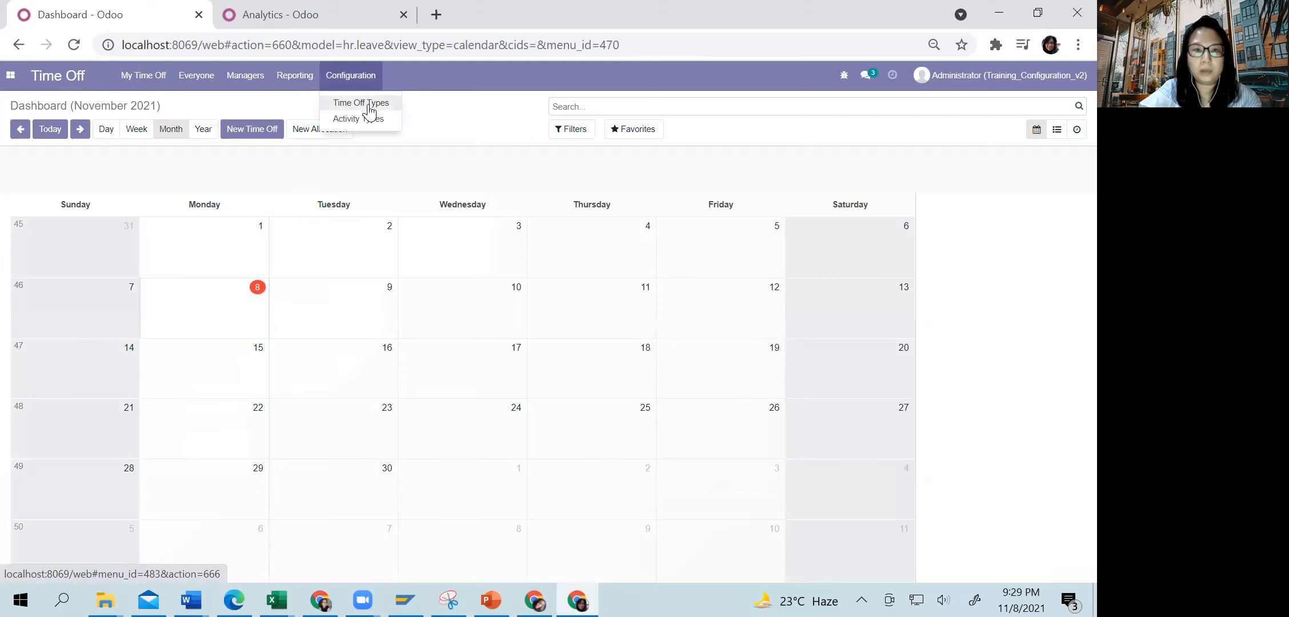
click(369, 105)
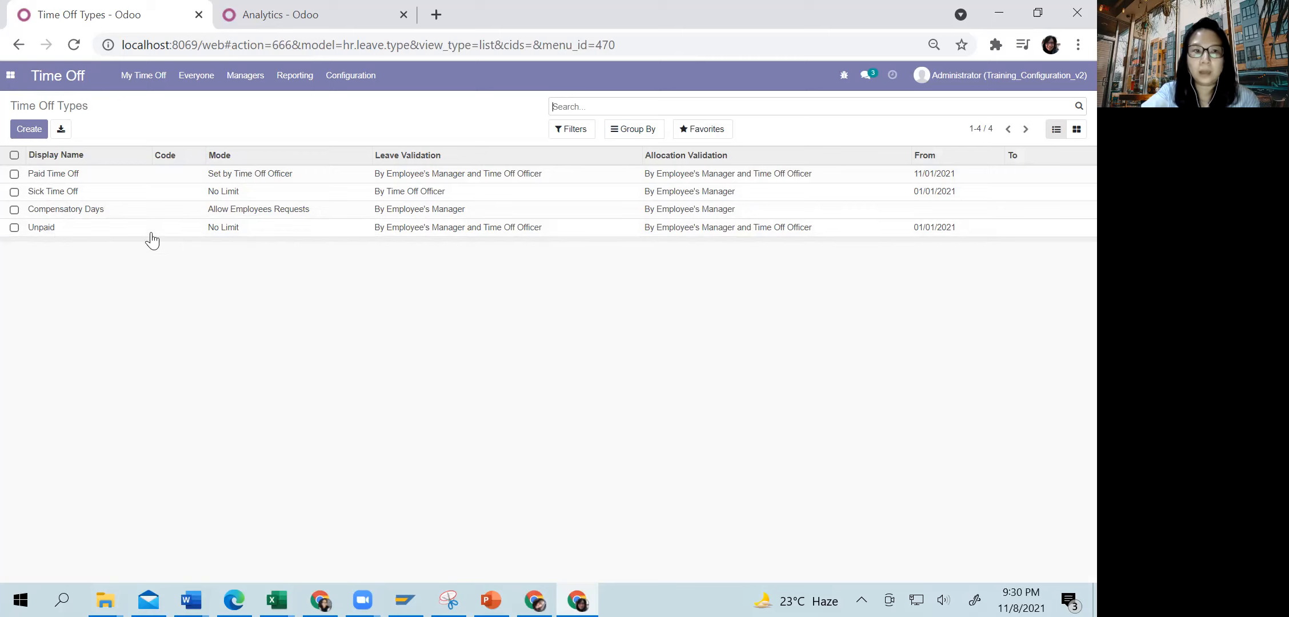
Edit the Paid Time Off type and set the HR user as responsible for its allocation requests.
click(86, 175)
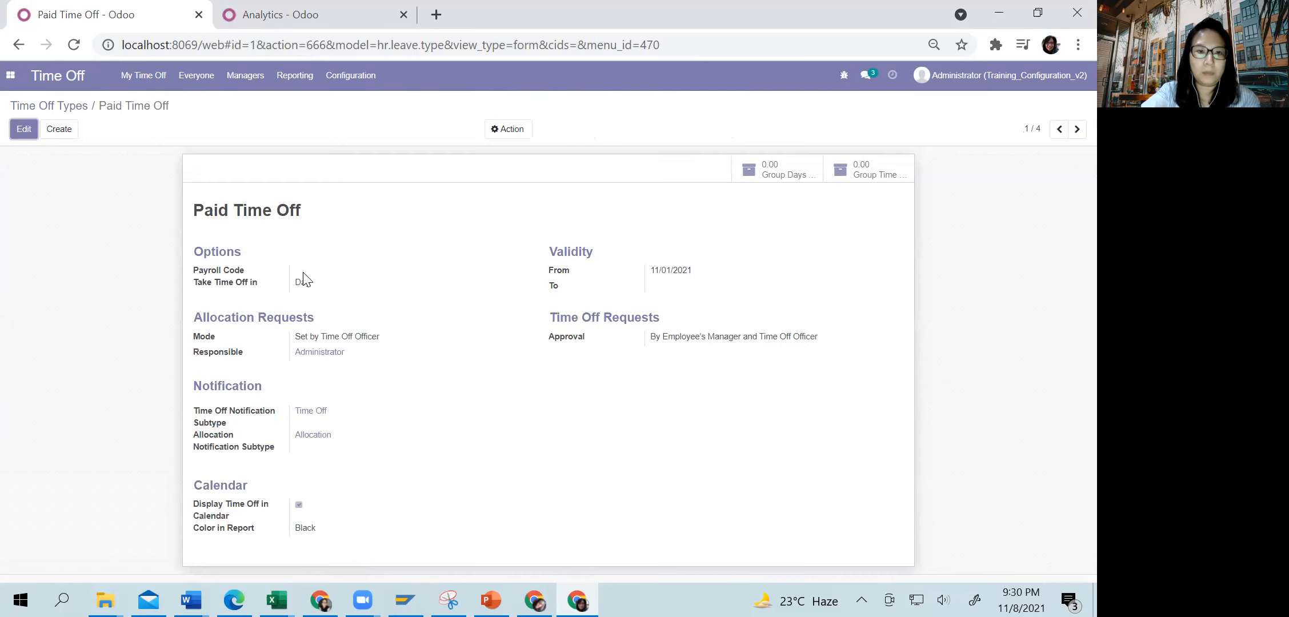
click(29, 130)
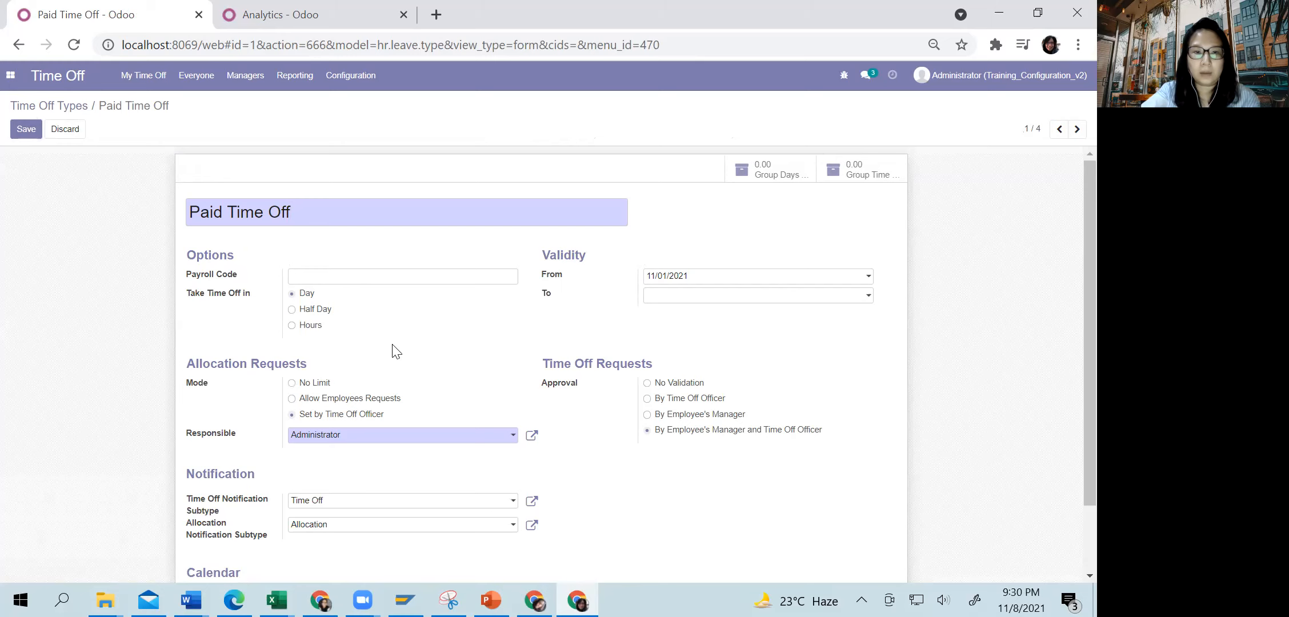
drag(187, 364, 313, 369)
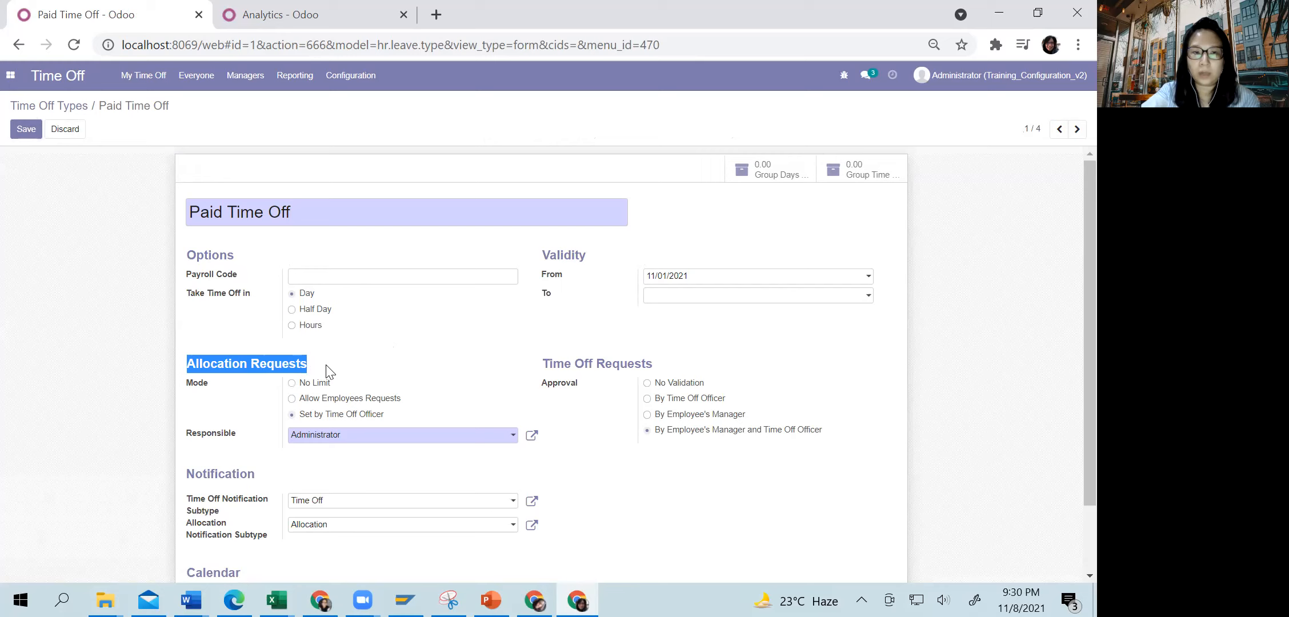
click(351, 368)
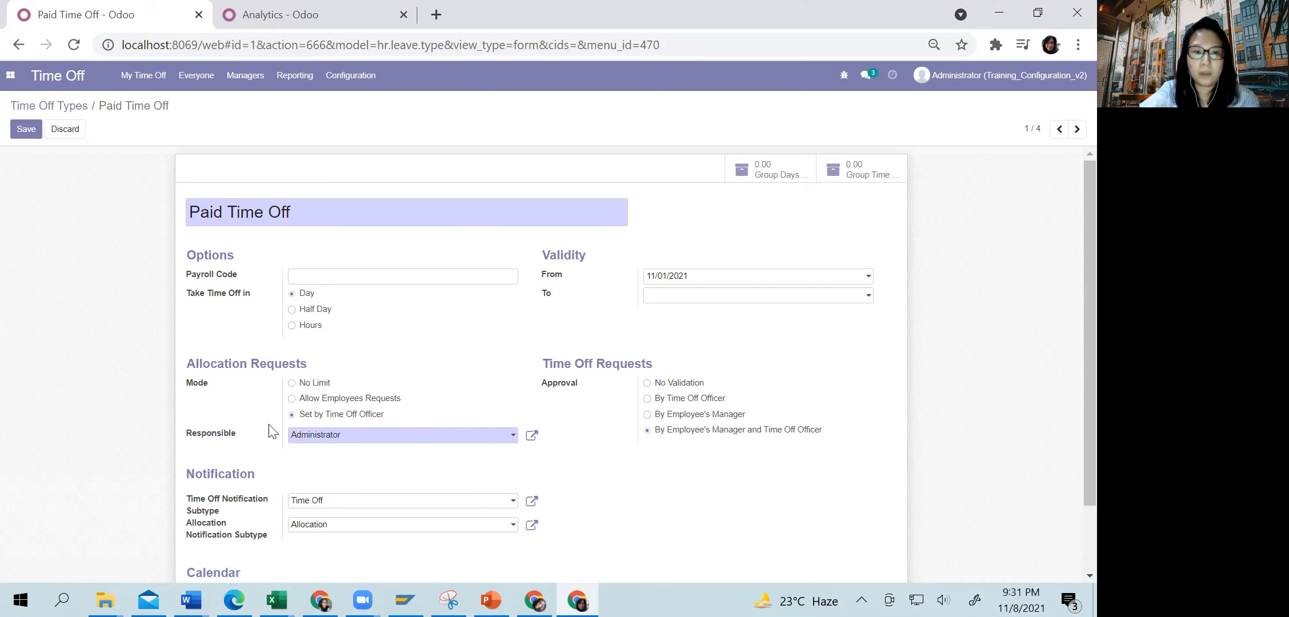
click(339, 437)
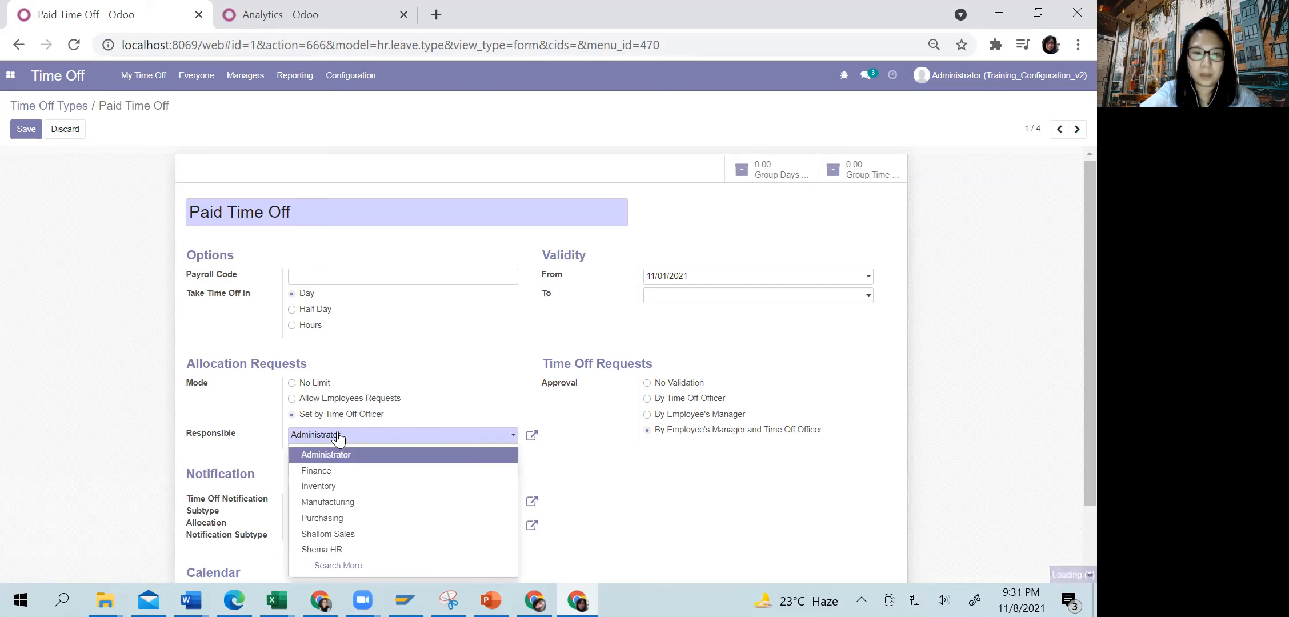
click(320, 551)
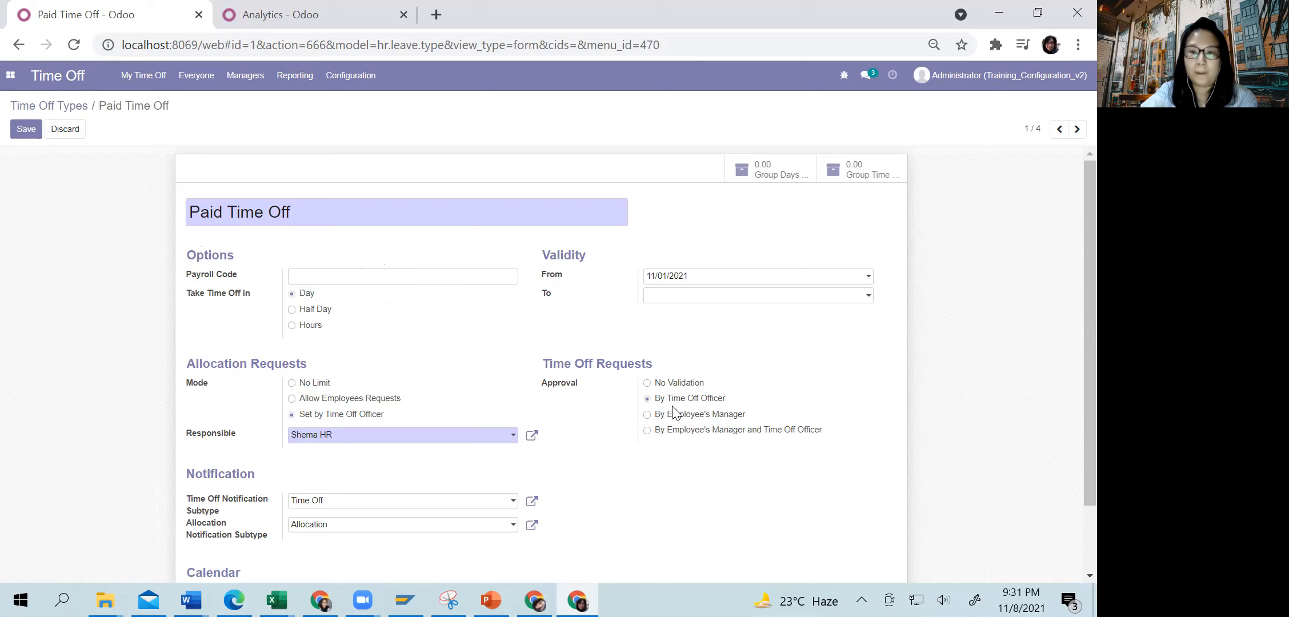
Set the Paid Time Off request approval to By Employee's Manager and check the notification and calendar settings.
click(647, 415)
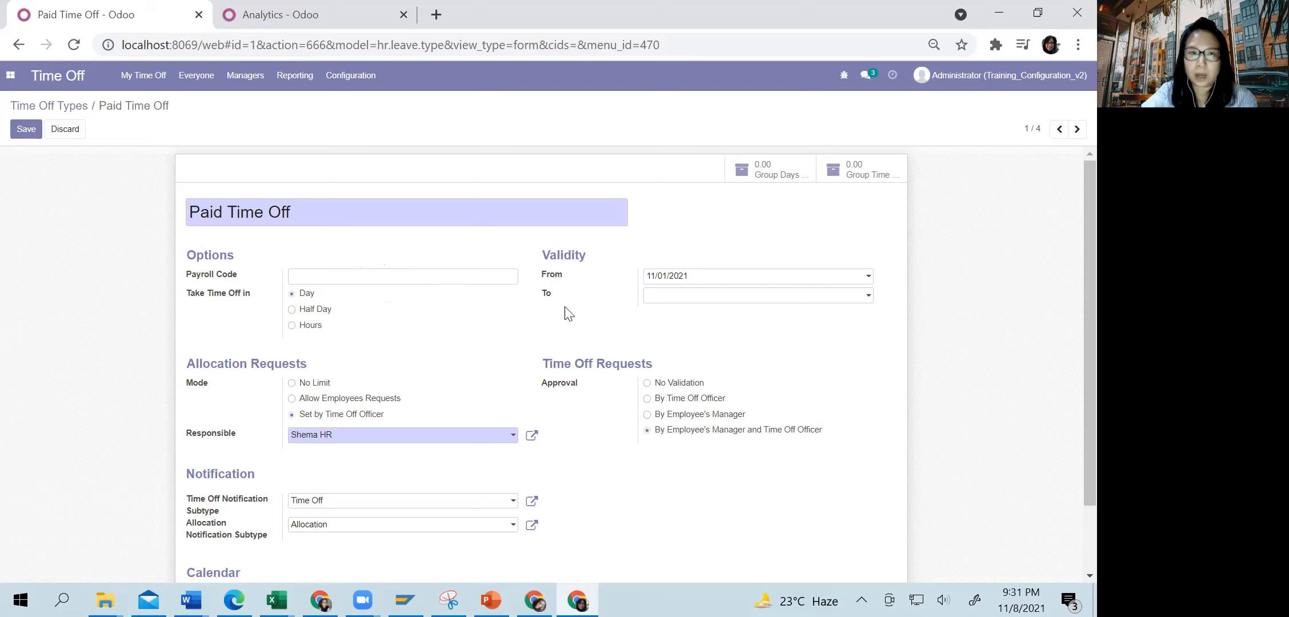
click(648, 416)
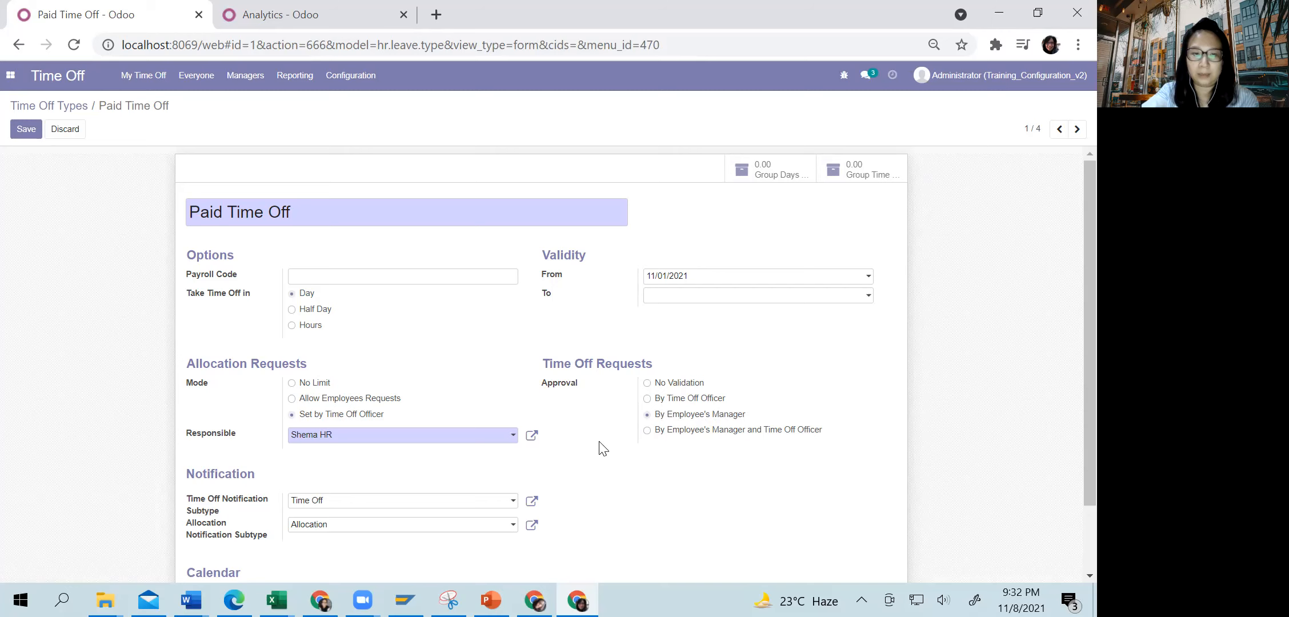
scroll(605, 469, down, 2)
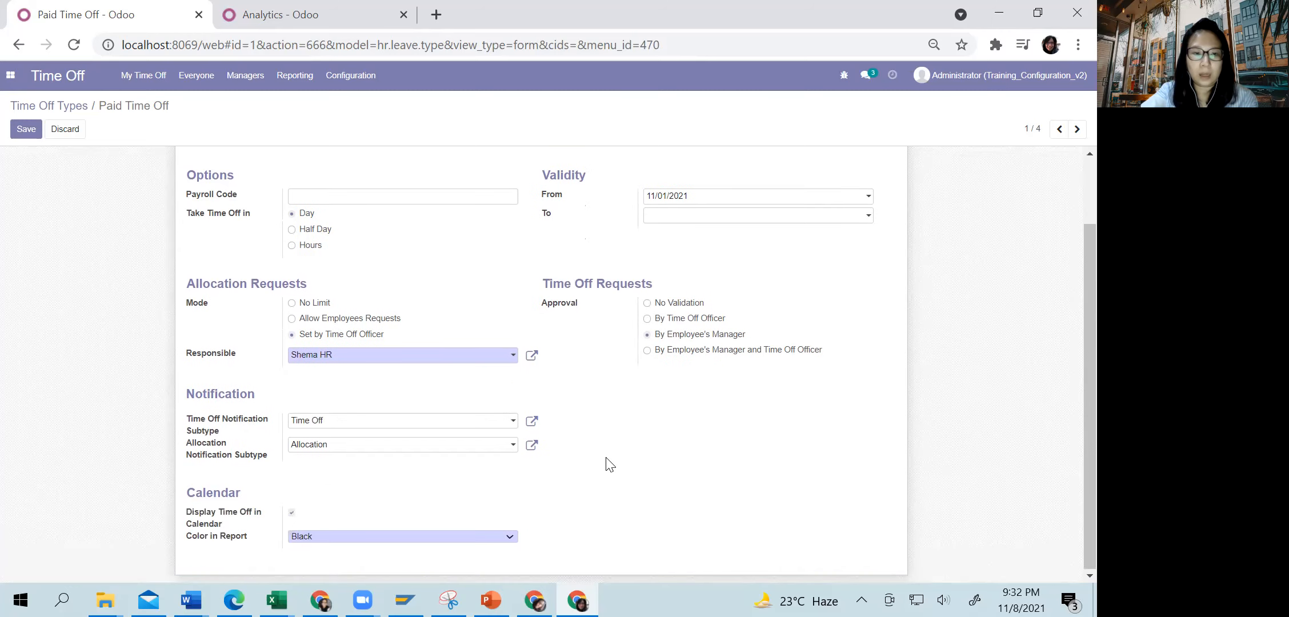
scroll(610, 464, up, 2)
scroll(610, 457, down, 2)
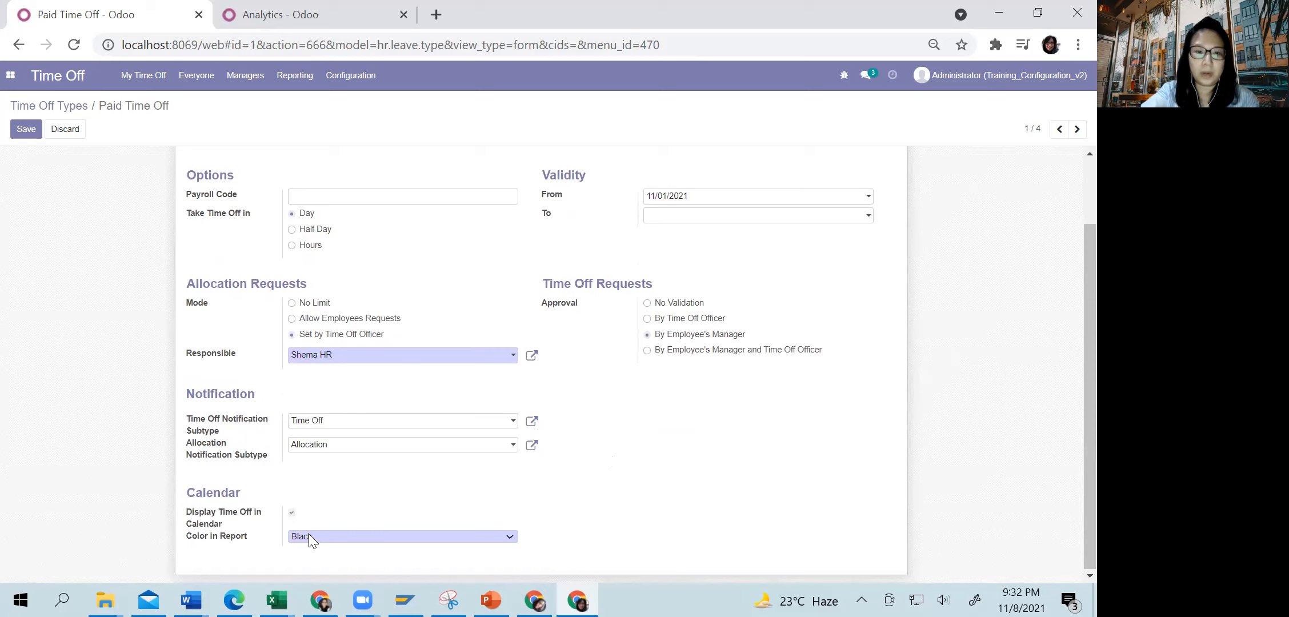
Save the Paid Time Off type and review the settings of Sick Time Off, Compensatory Days, and Unpaid.
click(28, 133)
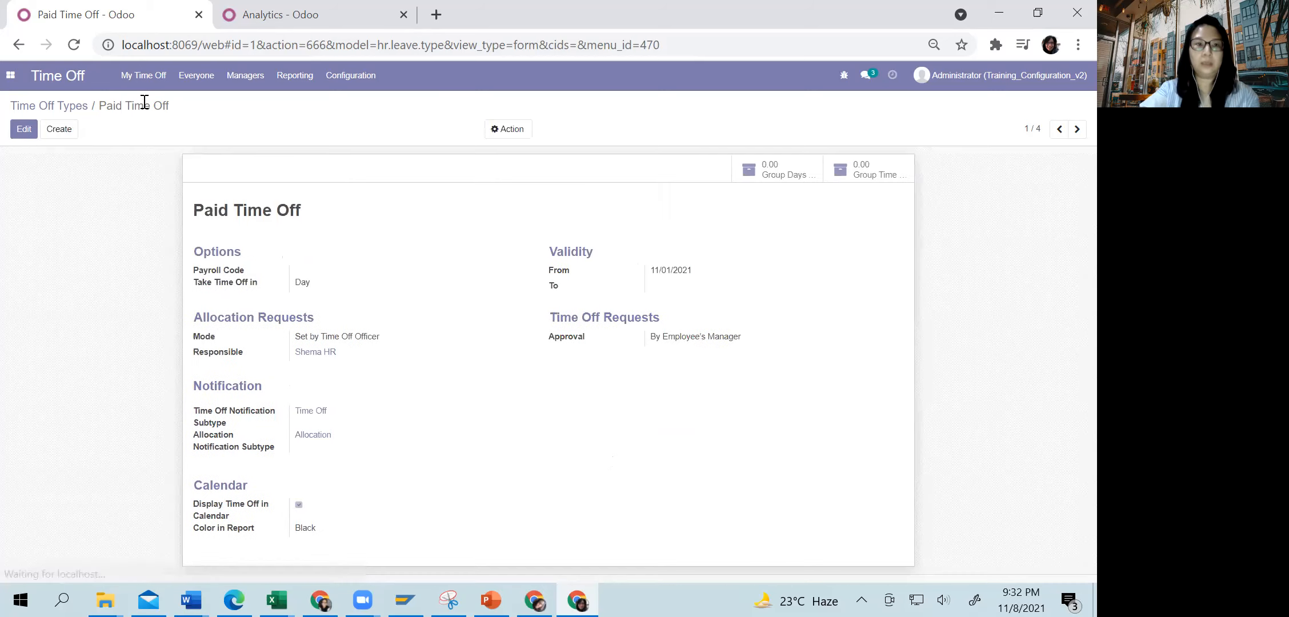
click(1076, 129)
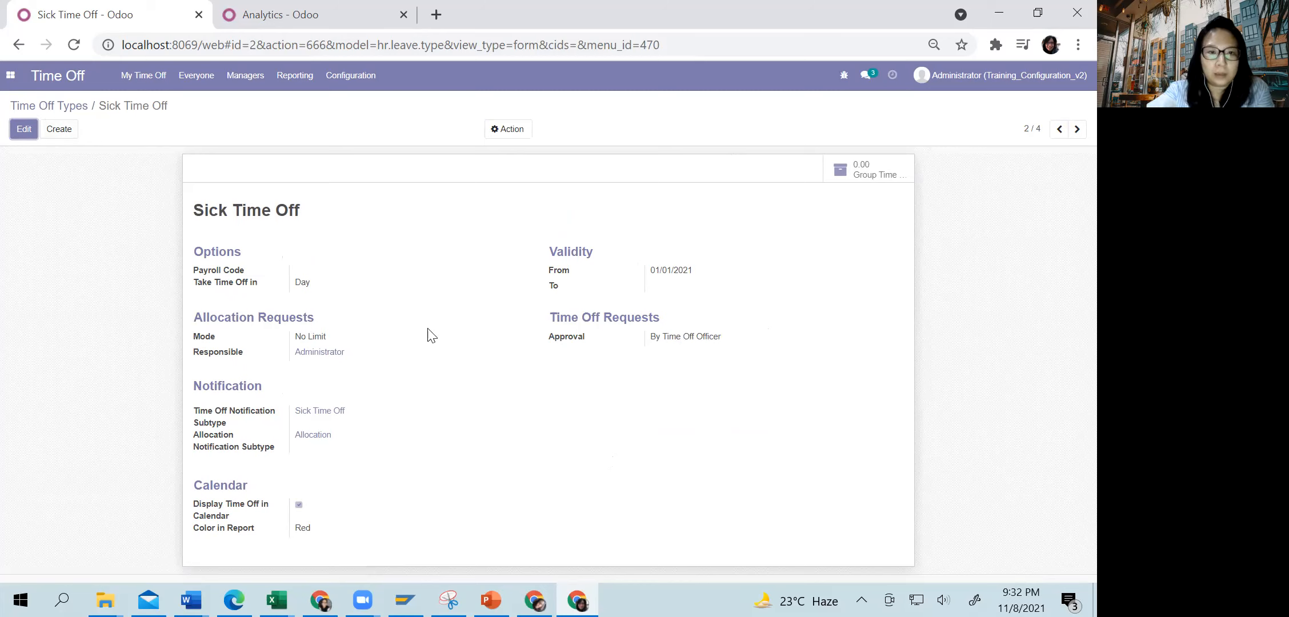
triple_click(321, 338)
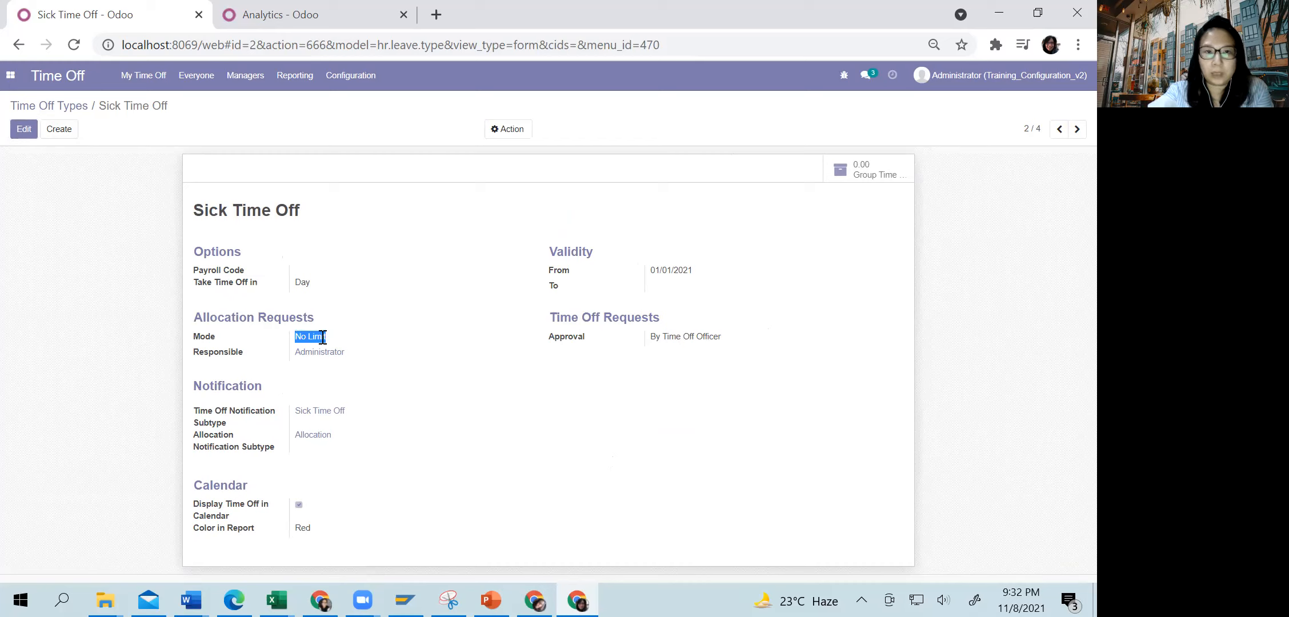
click(1076, 131)
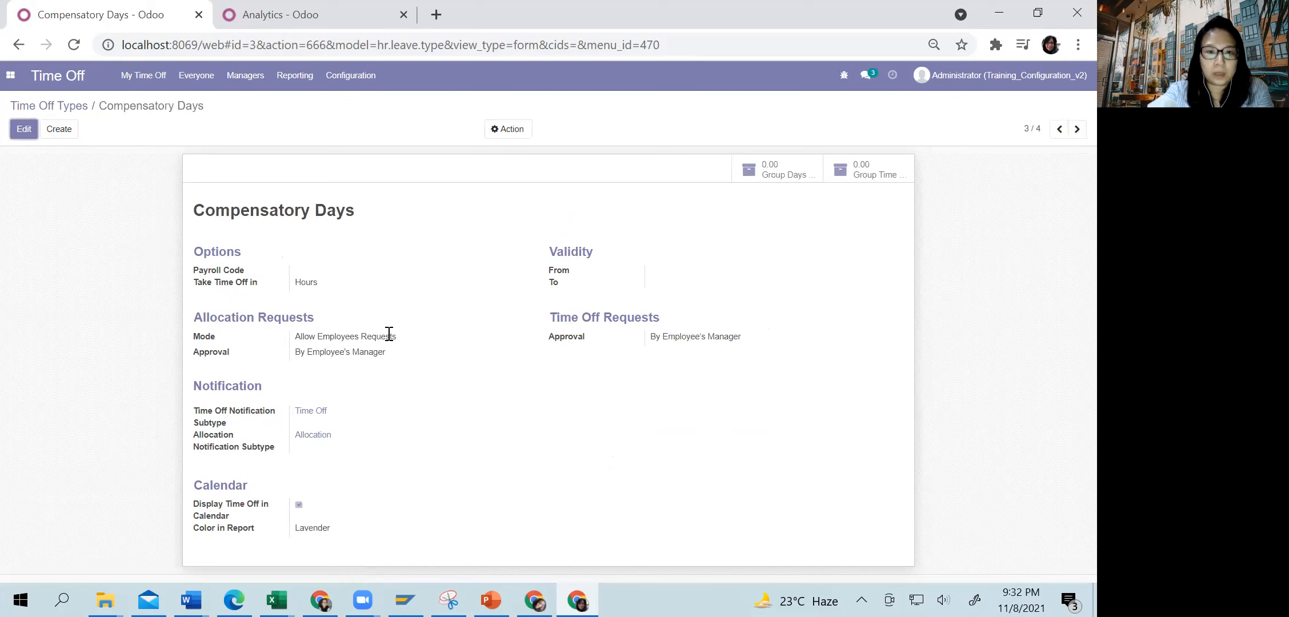
drag(406, 337, 290, 338)
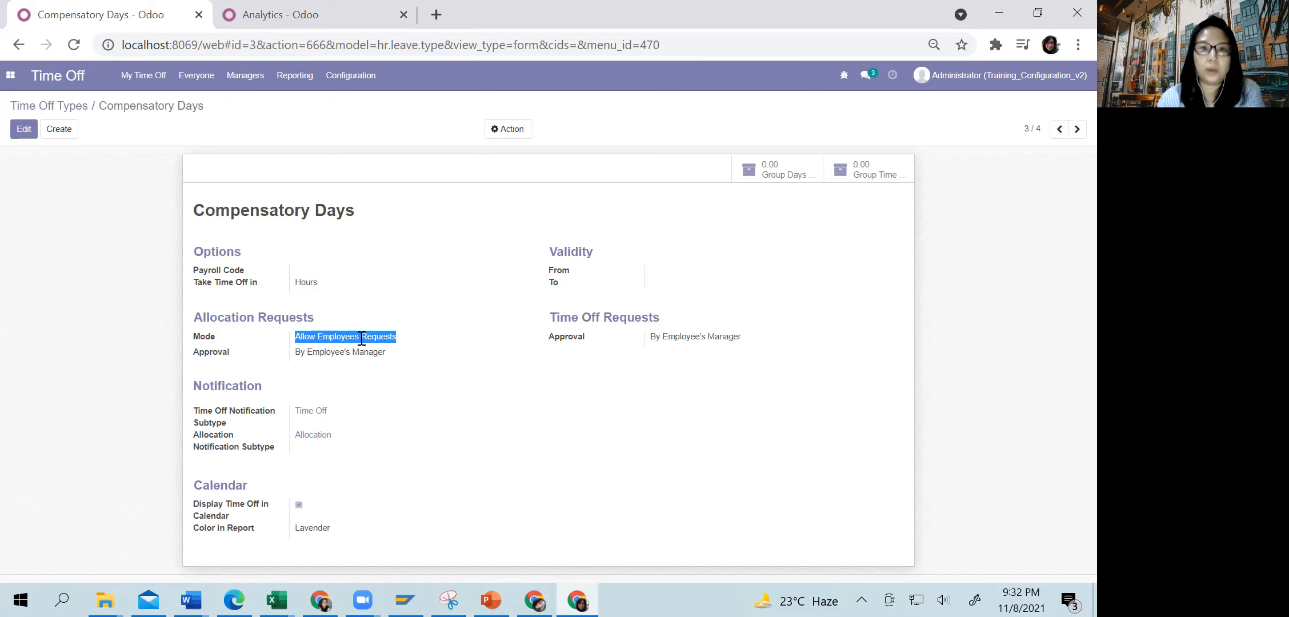
click(1077, 129)
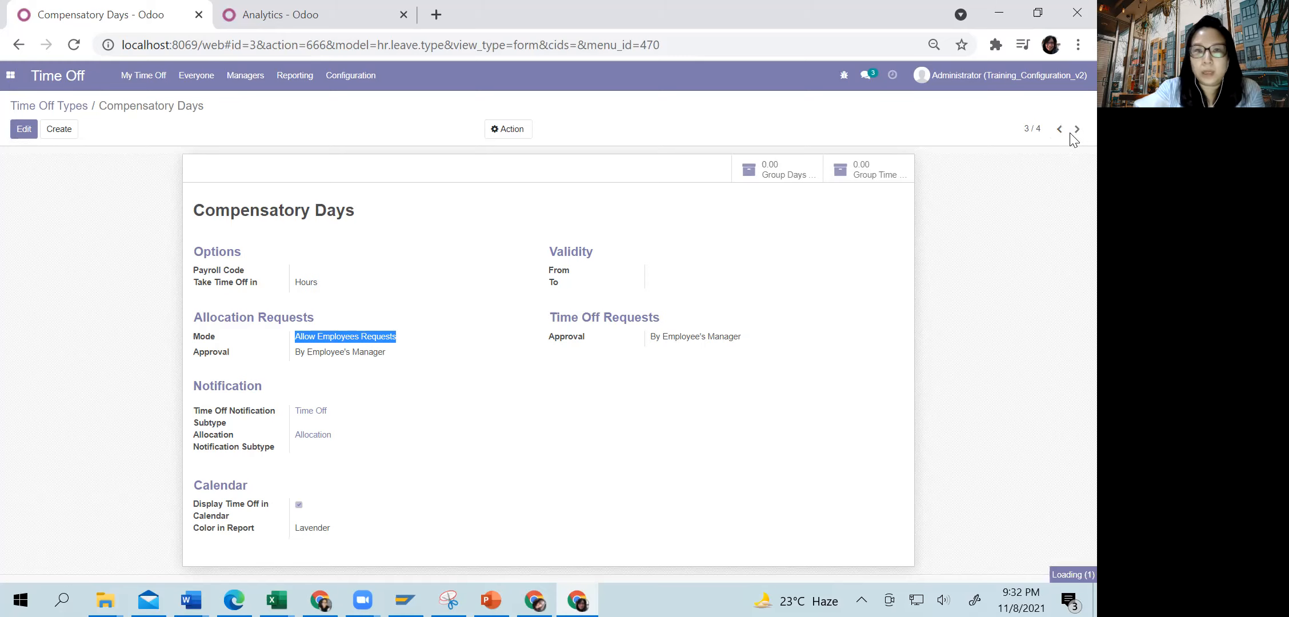
click(24, 129)
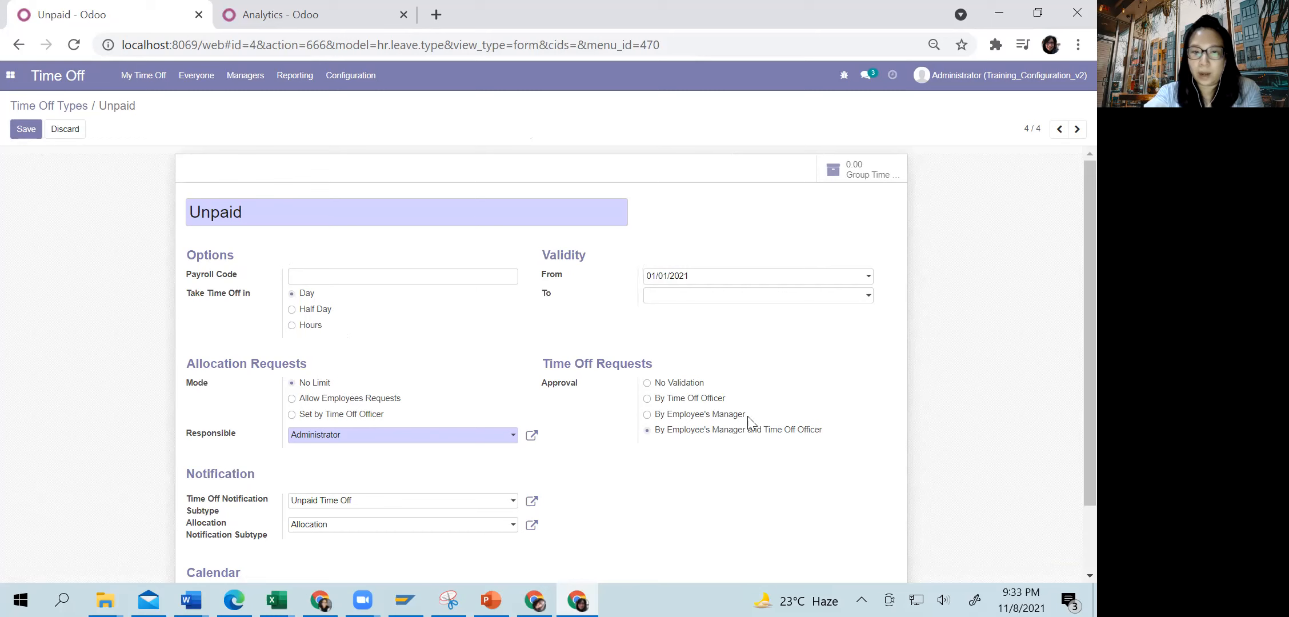
click(25, 129)
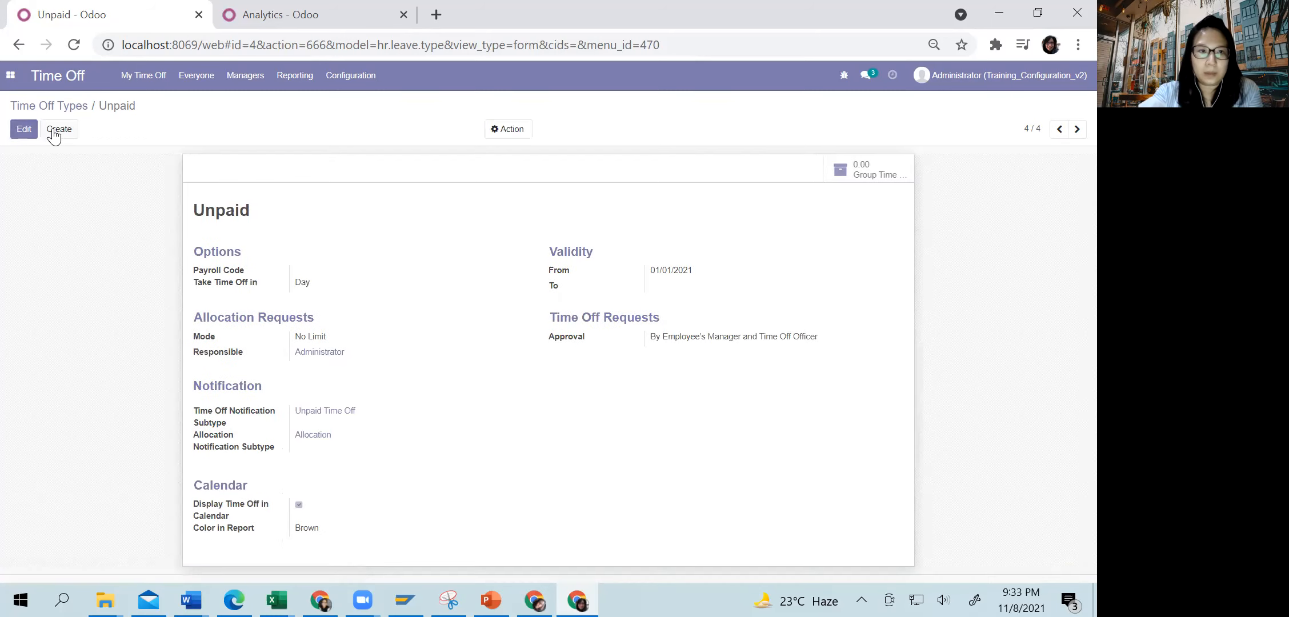
Create a time off type named Overtime with payroll code Overtime, taken in Hours.
click(56, 131)
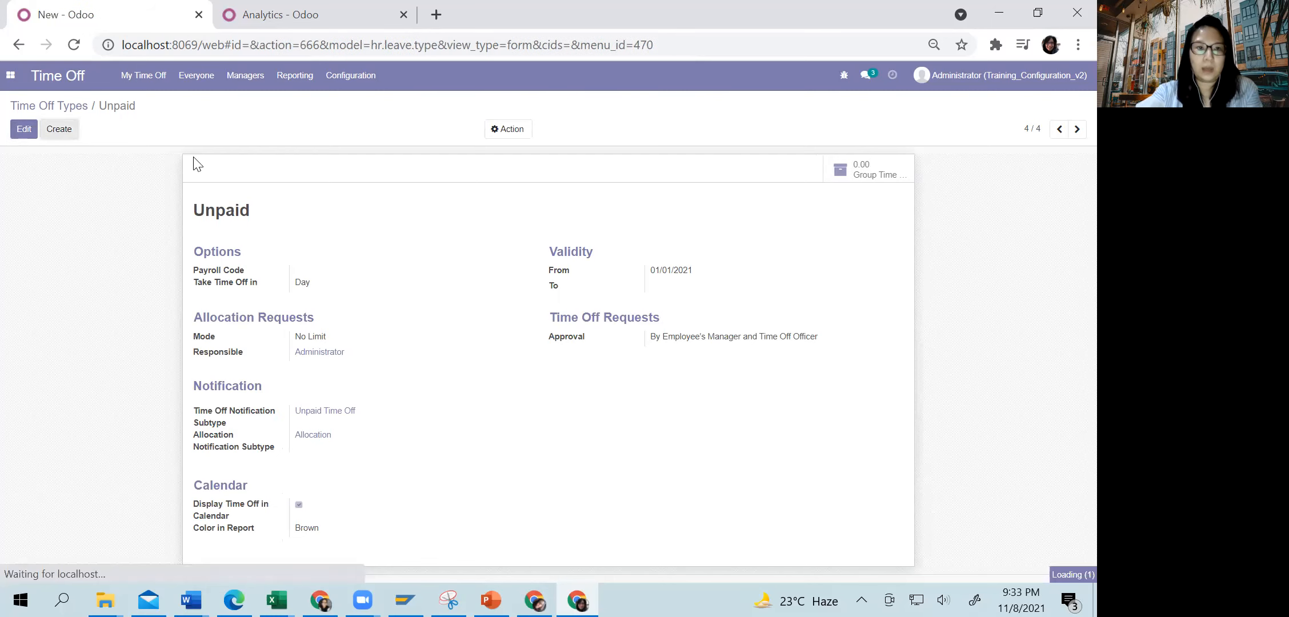
text(Overtime)
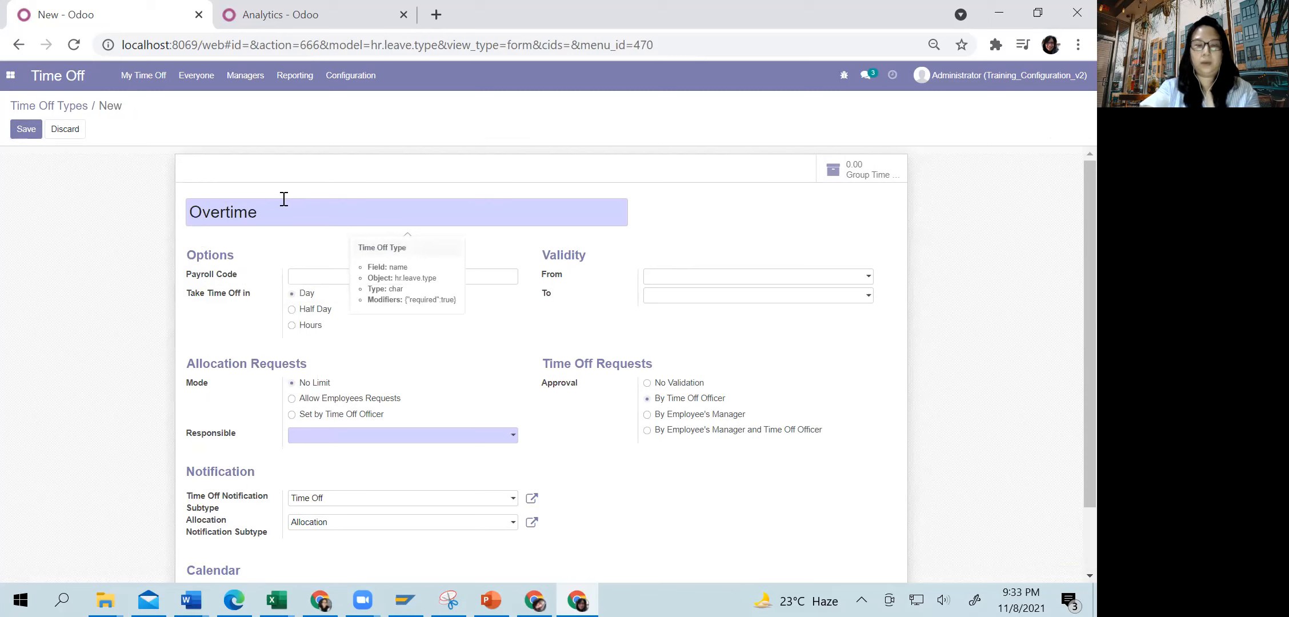
click(314, 277)
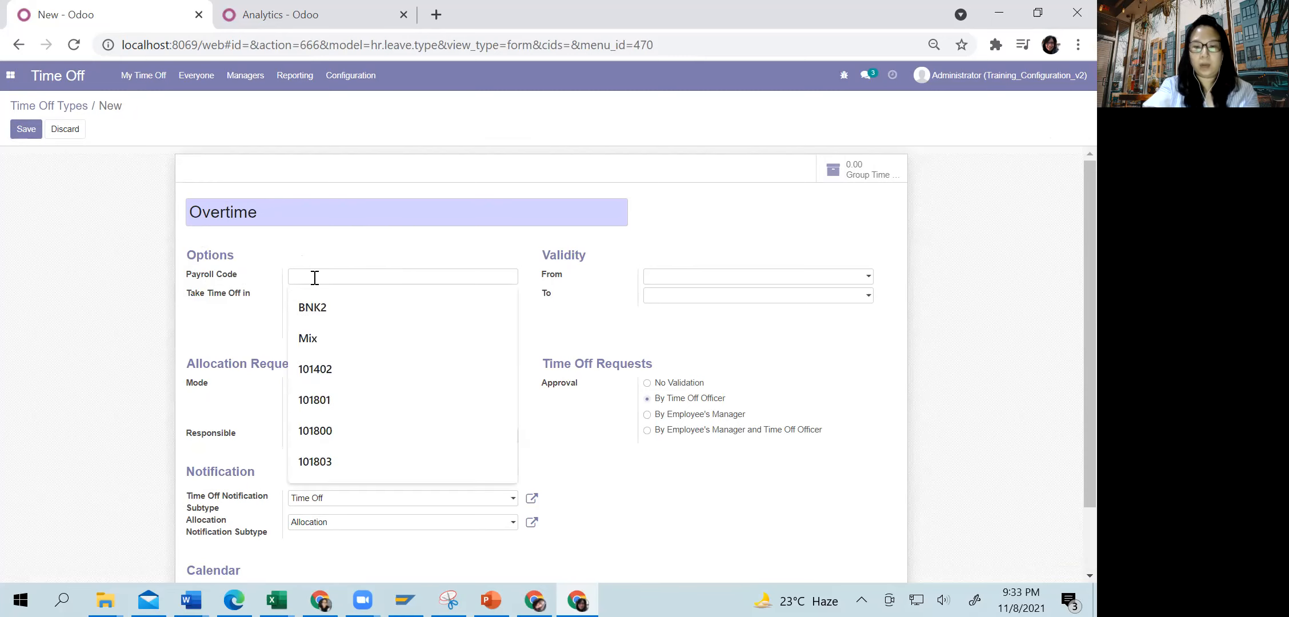
text(Overtime)
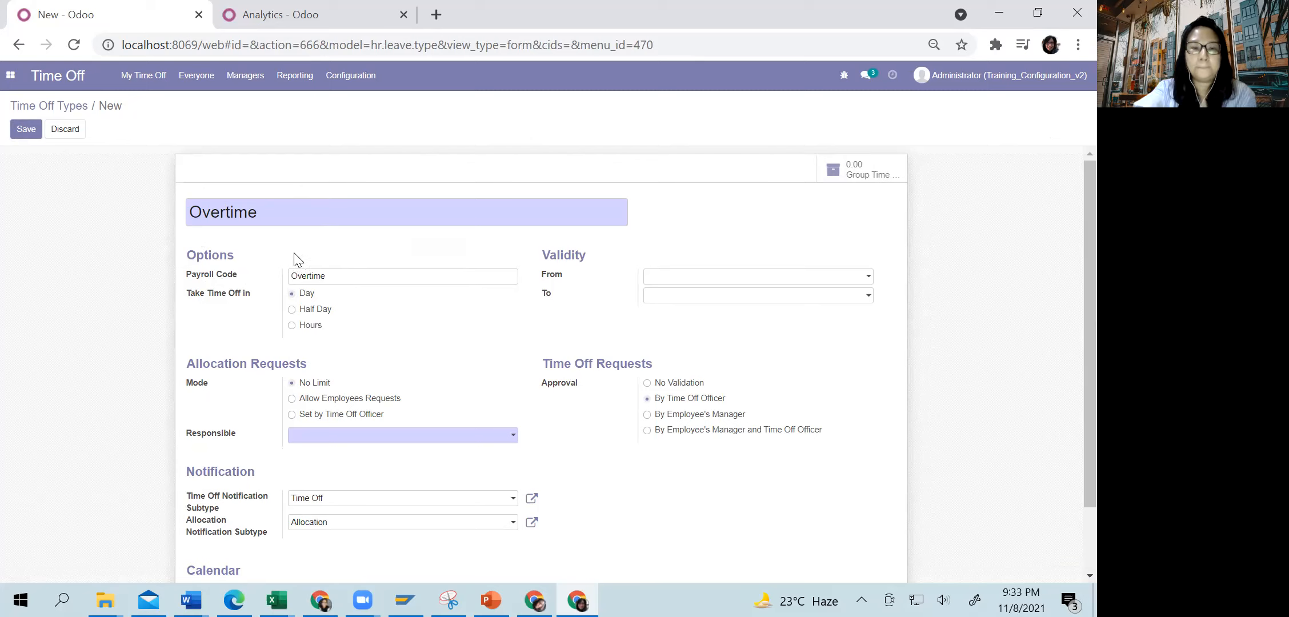
click(292, 325)
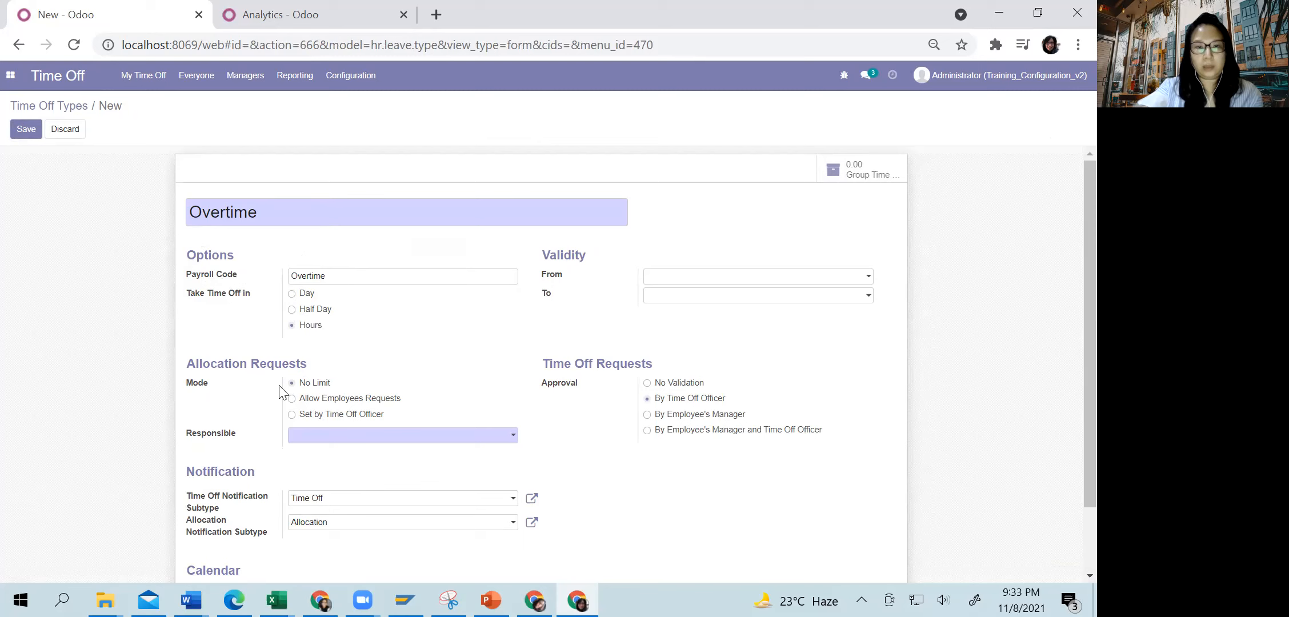
Choose the HR user as Overtime's responsible, set its request approval to By Employee's Manager, and save the type.
click(343, 437)
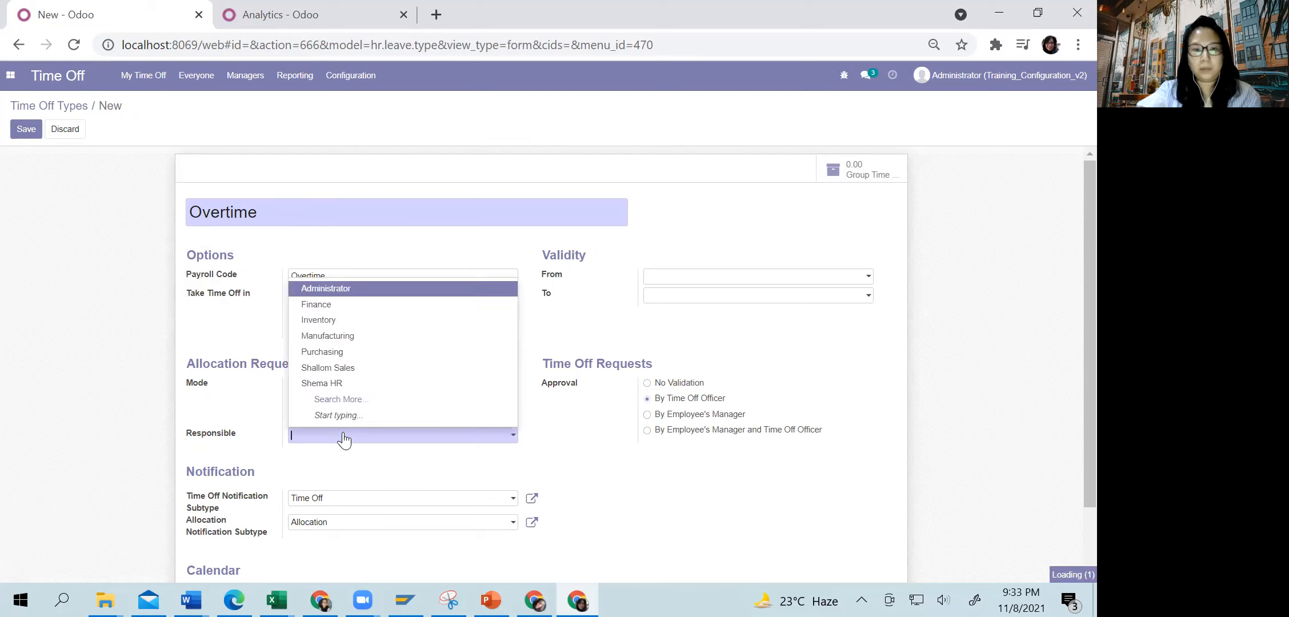
click(320, 384)
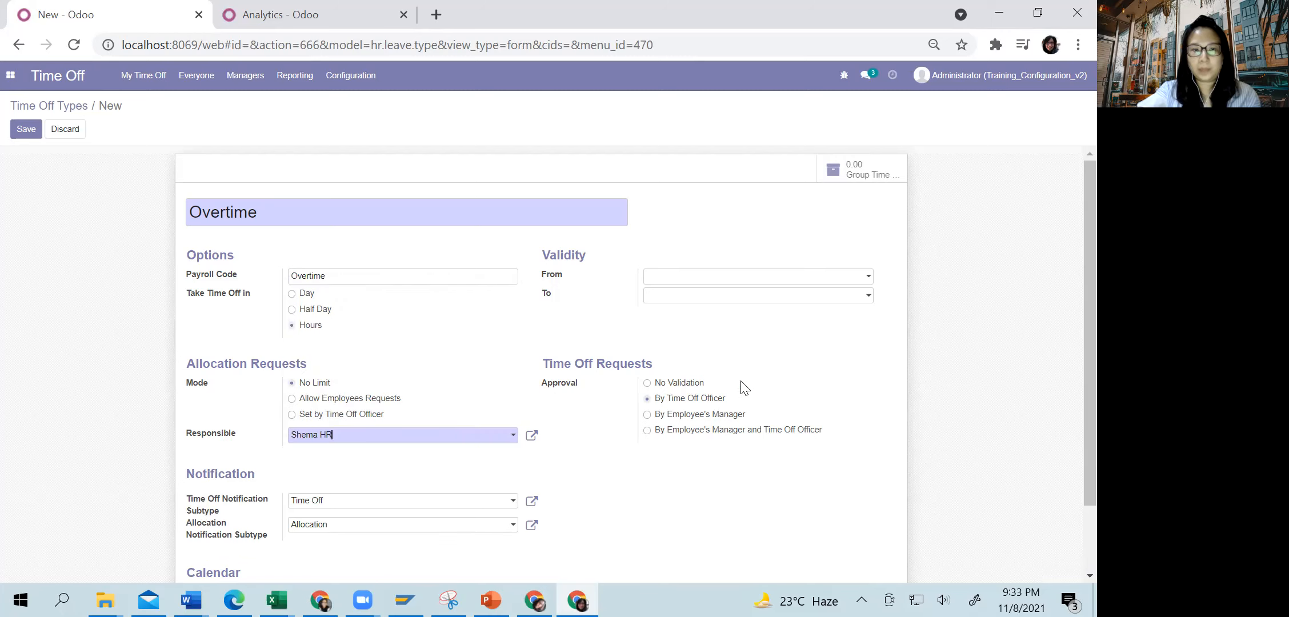
click(648, 415)
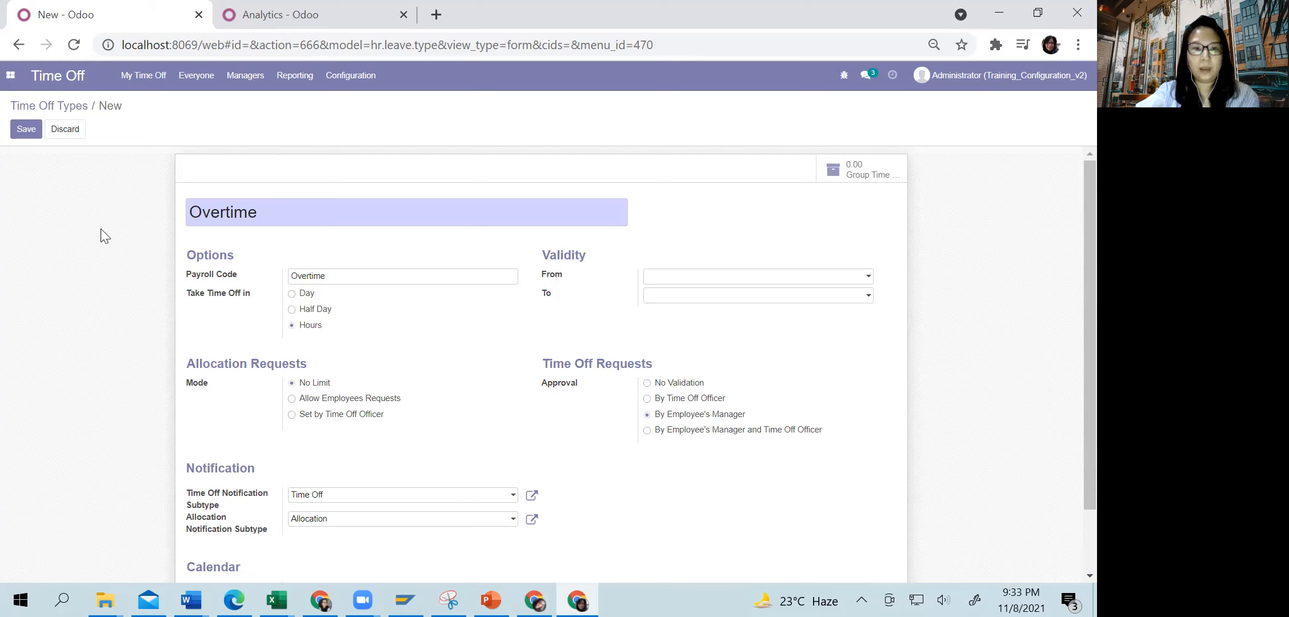
double_click(352, 279)
click(294, 280)
double_click(349, 278)
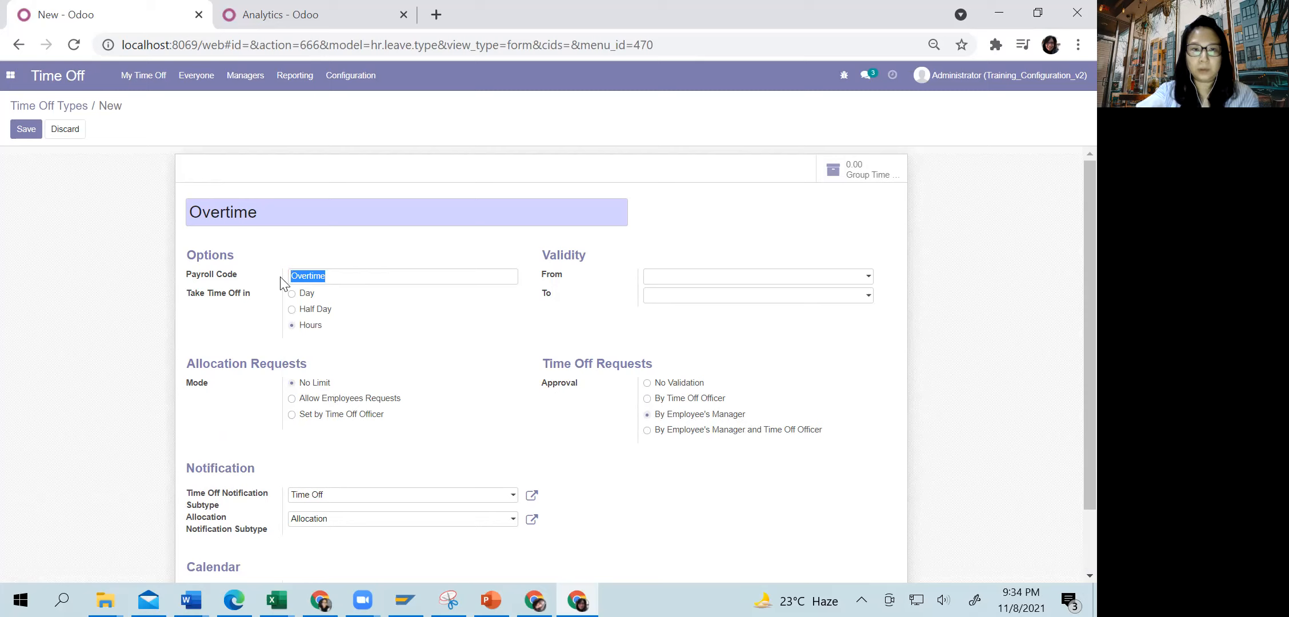
click(27, 131)
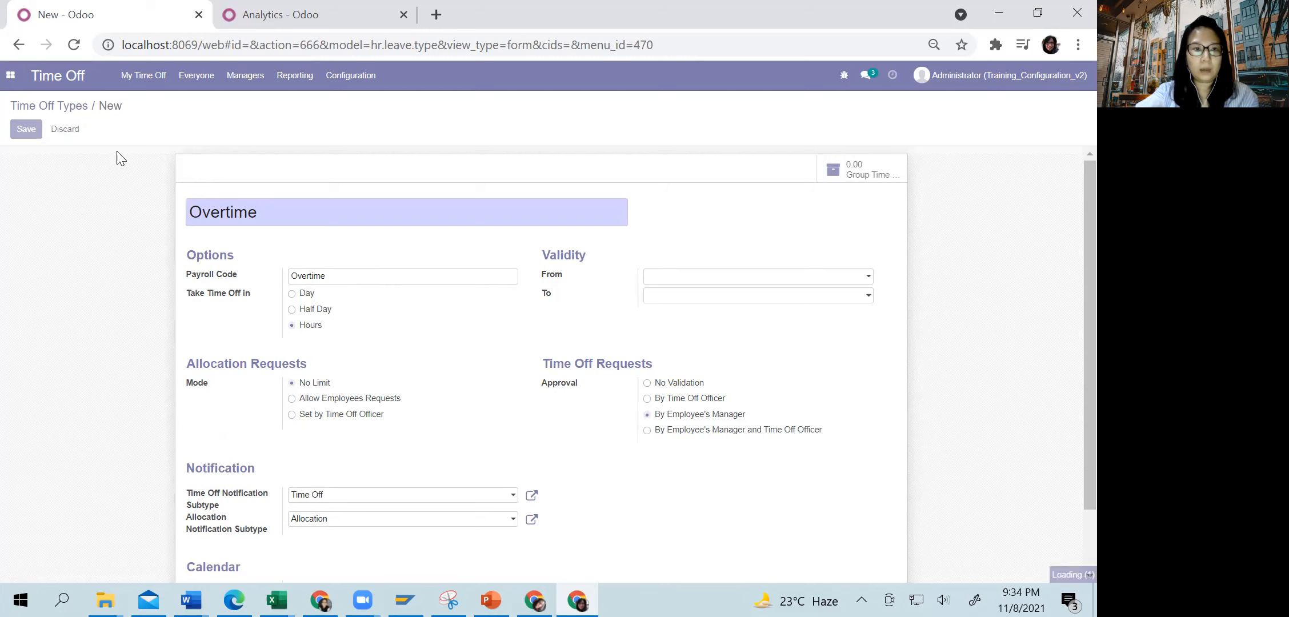
Open the Unpaid time off type from the list, set its payroll code to Unpaid, and save it.
click(79, 111)
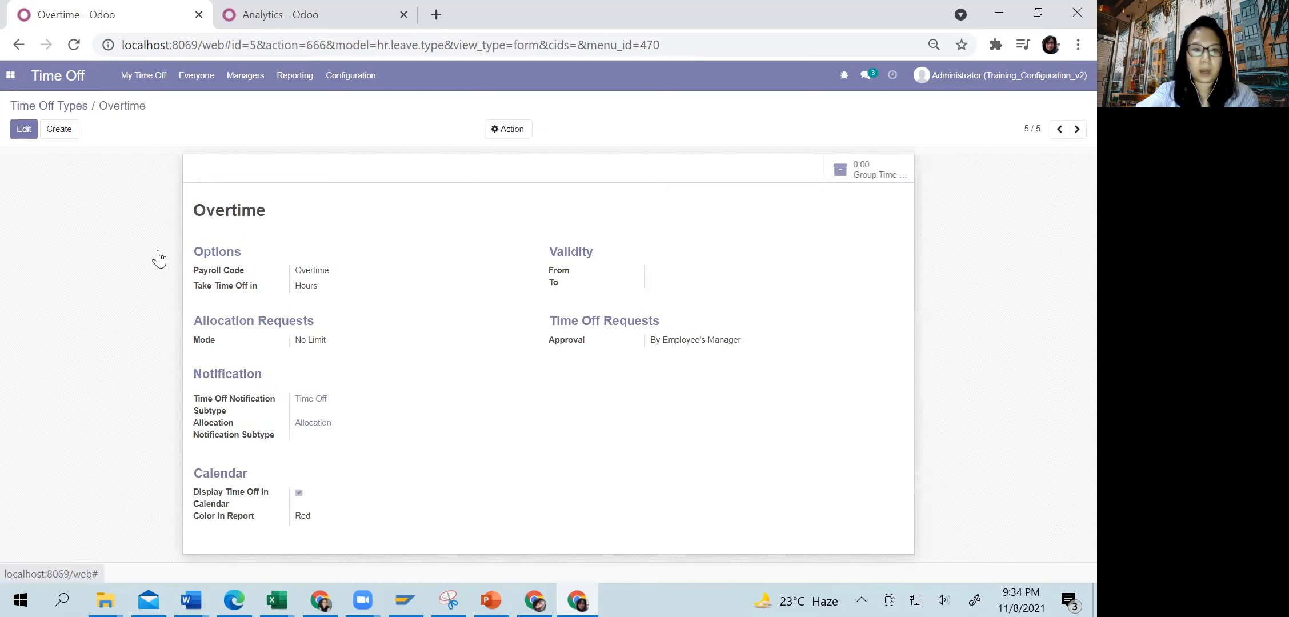
click(61, 231)
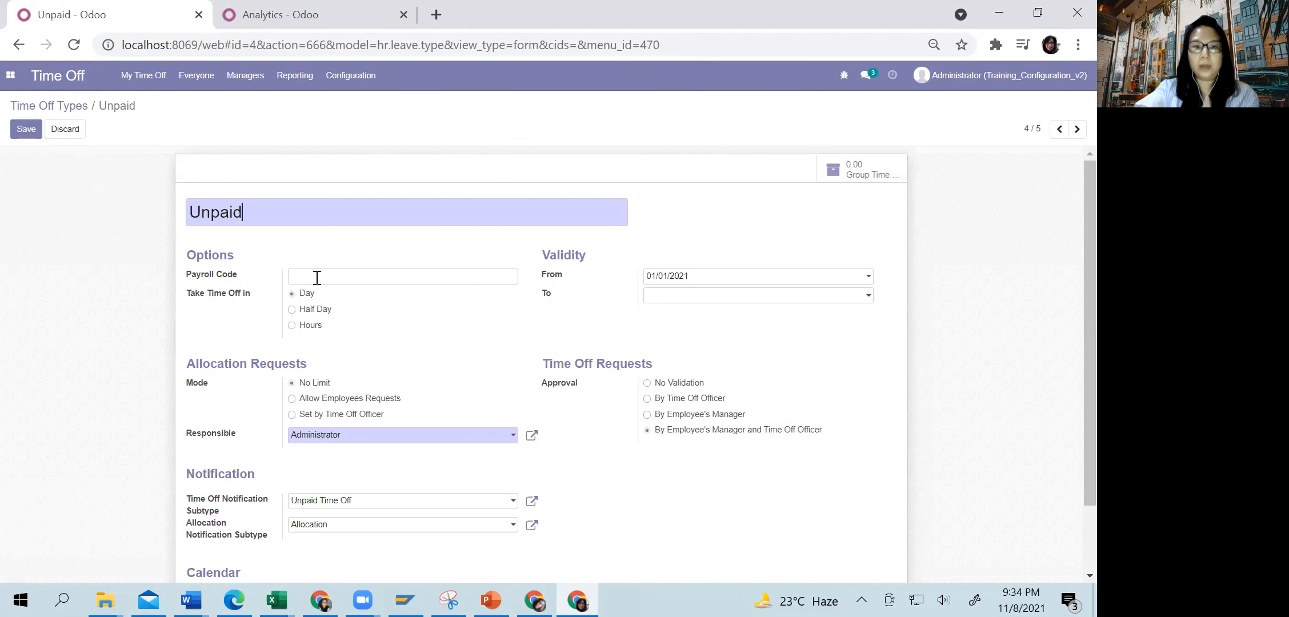
click(317, 278)
text(Unpaid)
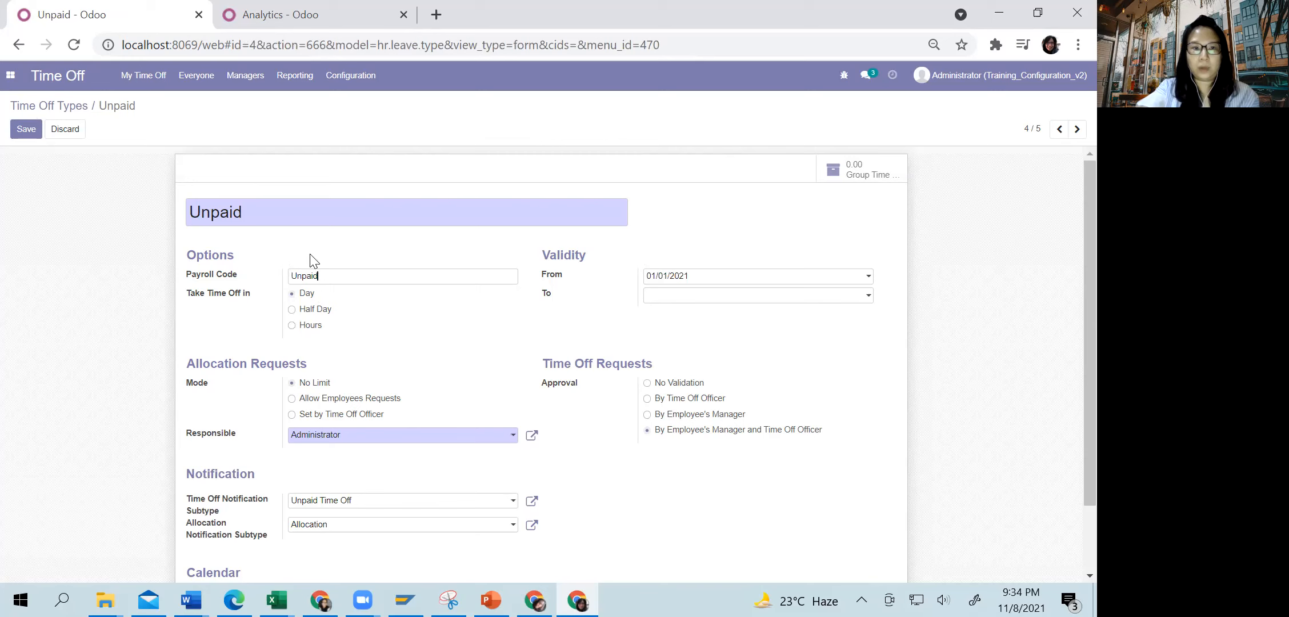
click(24, 130)
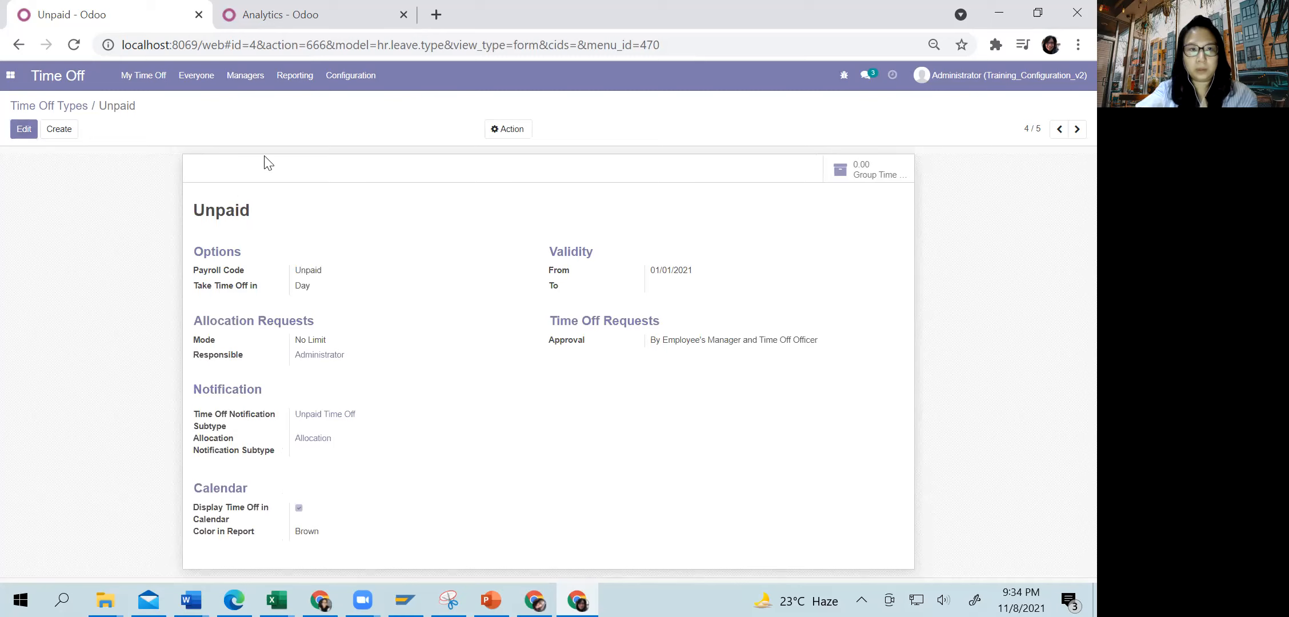
Open the Apps list to view the HR payroll modules and switch to the addons folder in File Explorer.
click(11, 76)
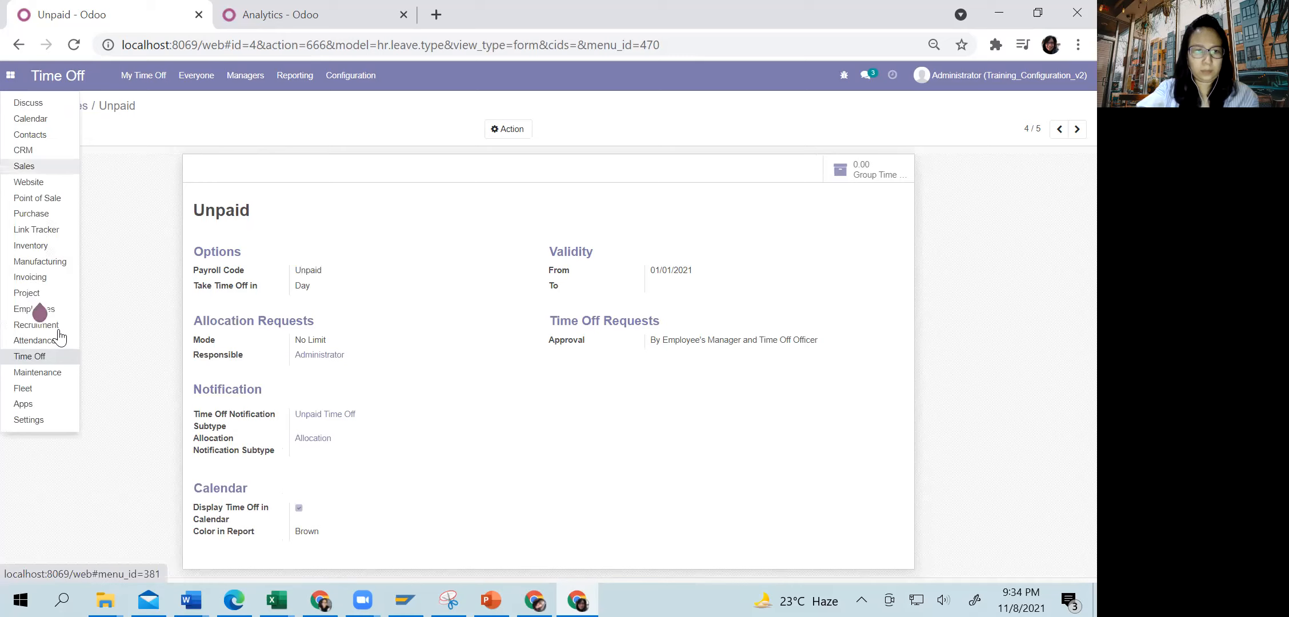
click(43, 407)
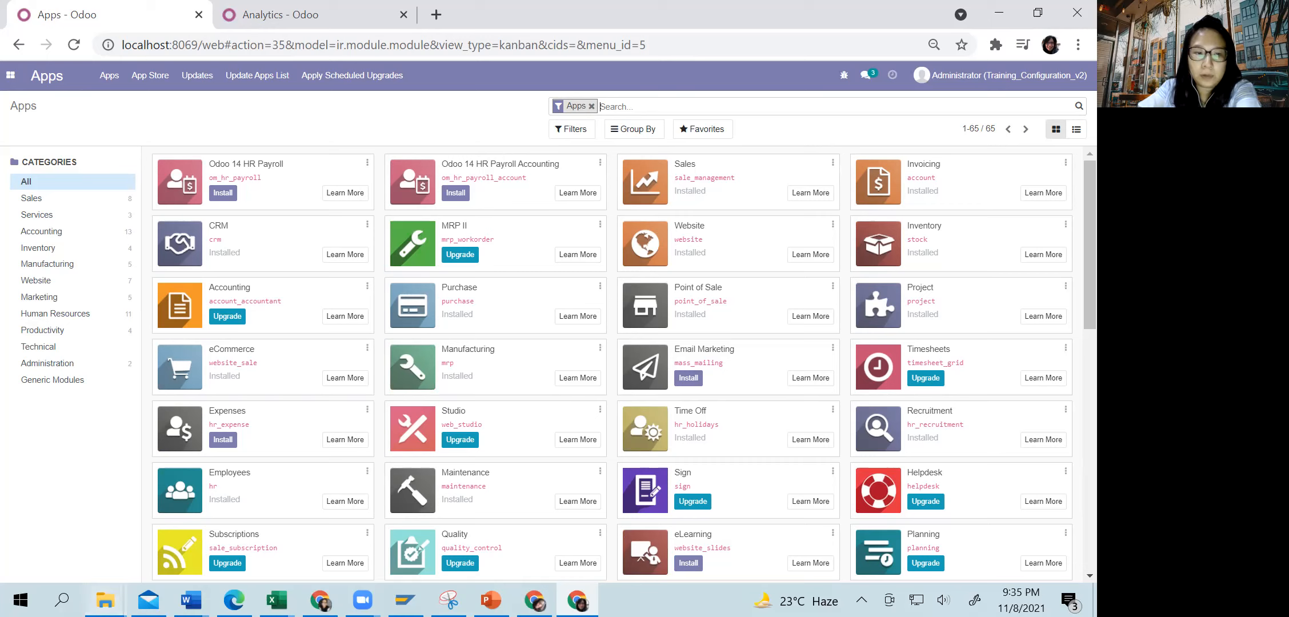
mouse_move(105, 600)
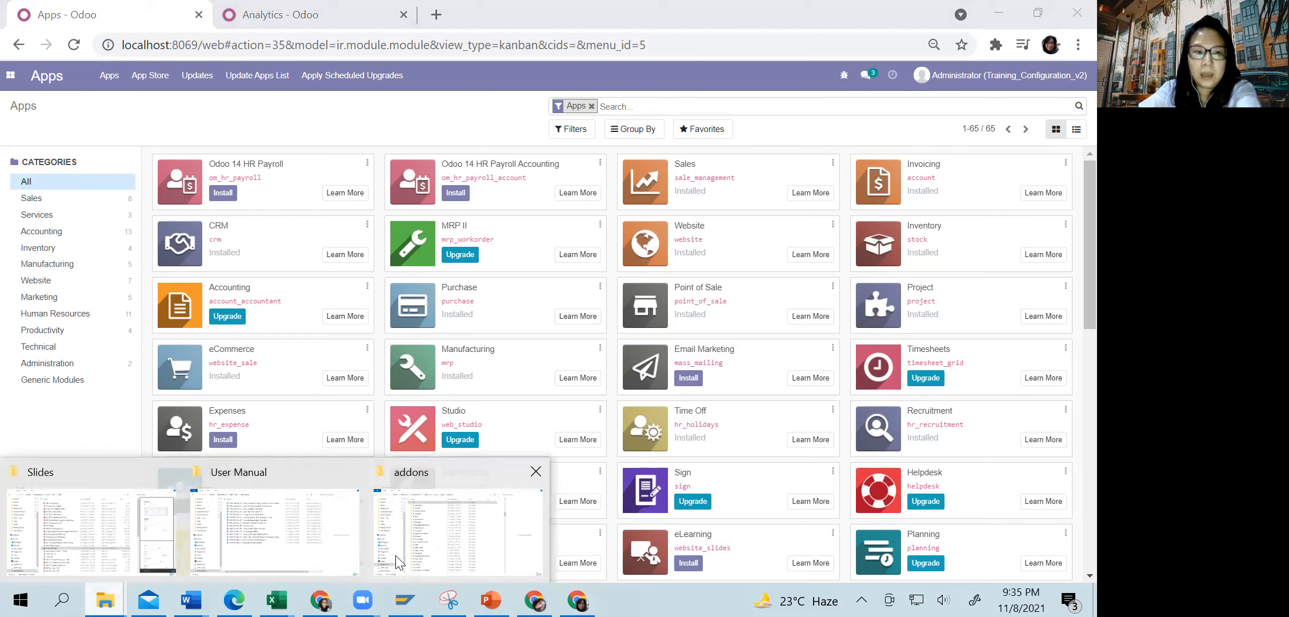
click(430, 553)
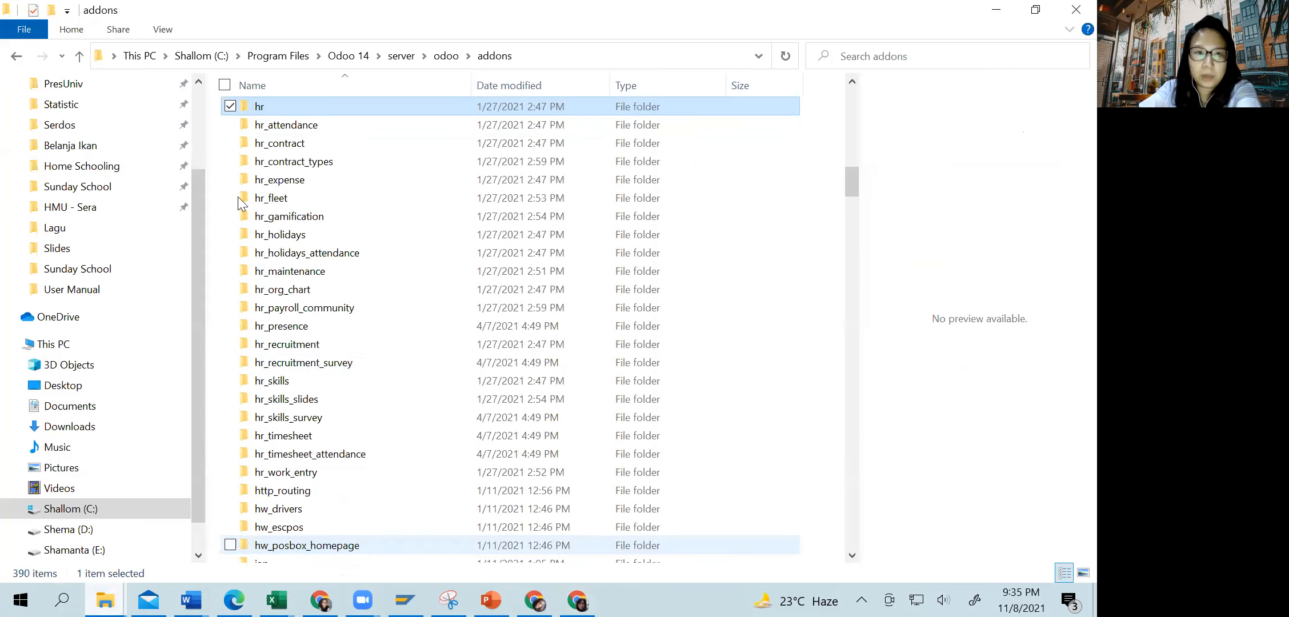
Browse from drive C: through Program Files\Odoo 14\server\odoo\addons and locate the hr module folders.
click(277, 56)
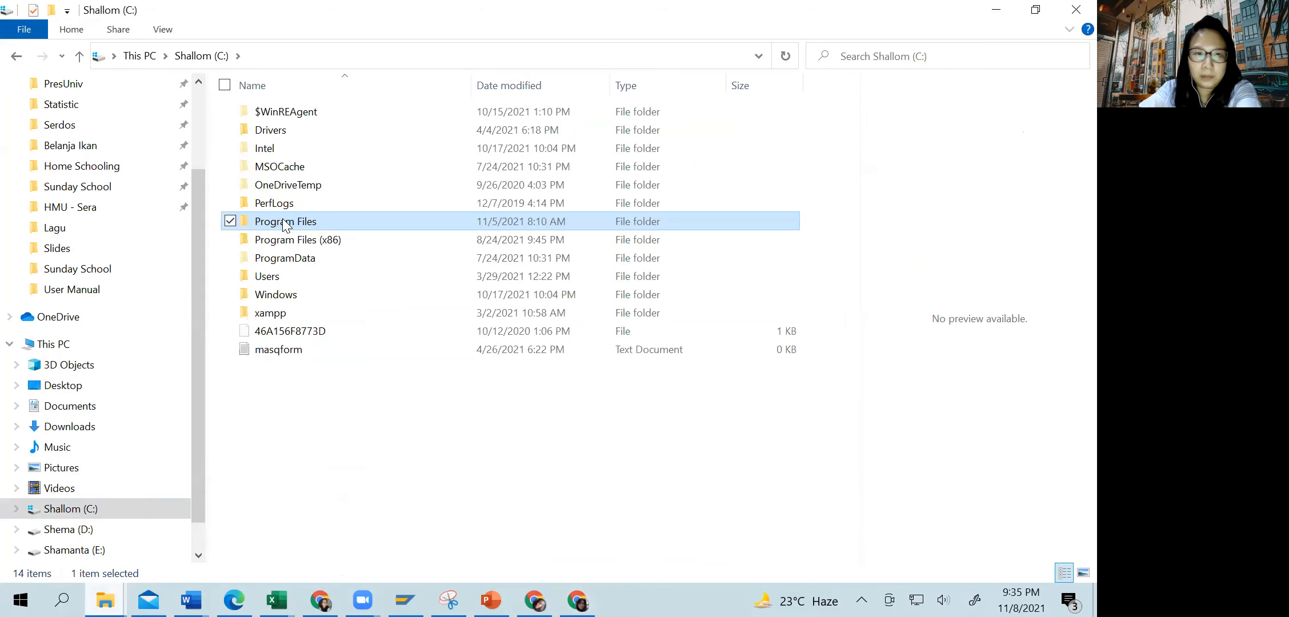
double_click(282, 222)
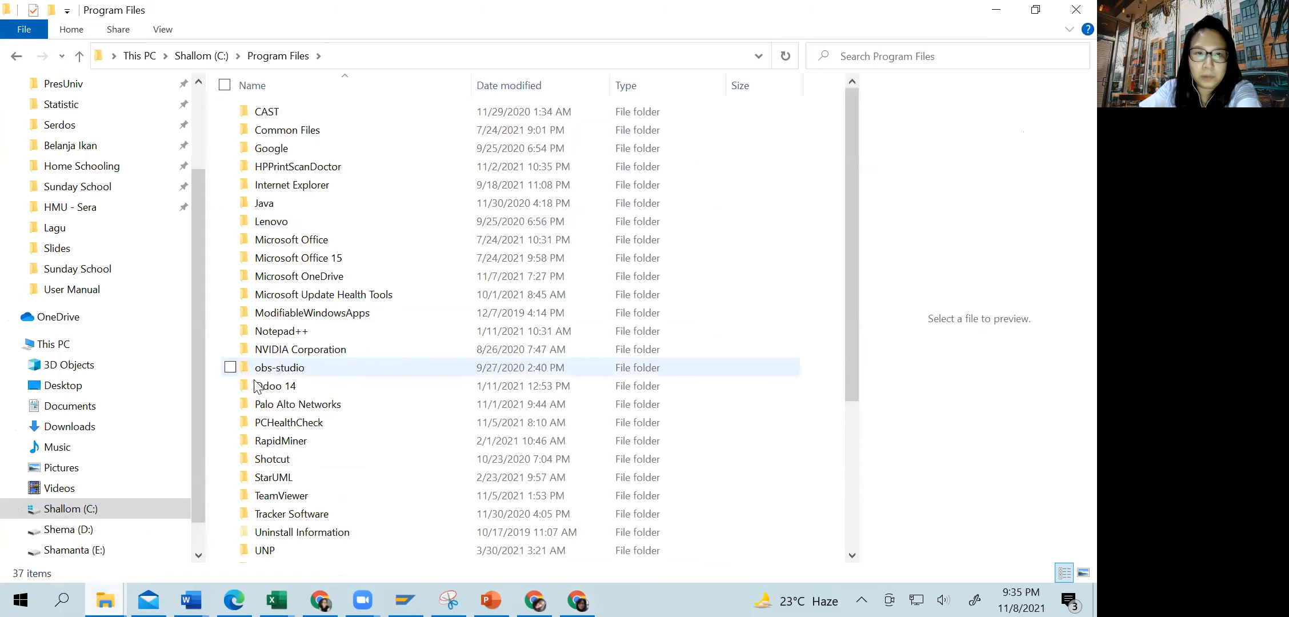
double_click(255, 386)
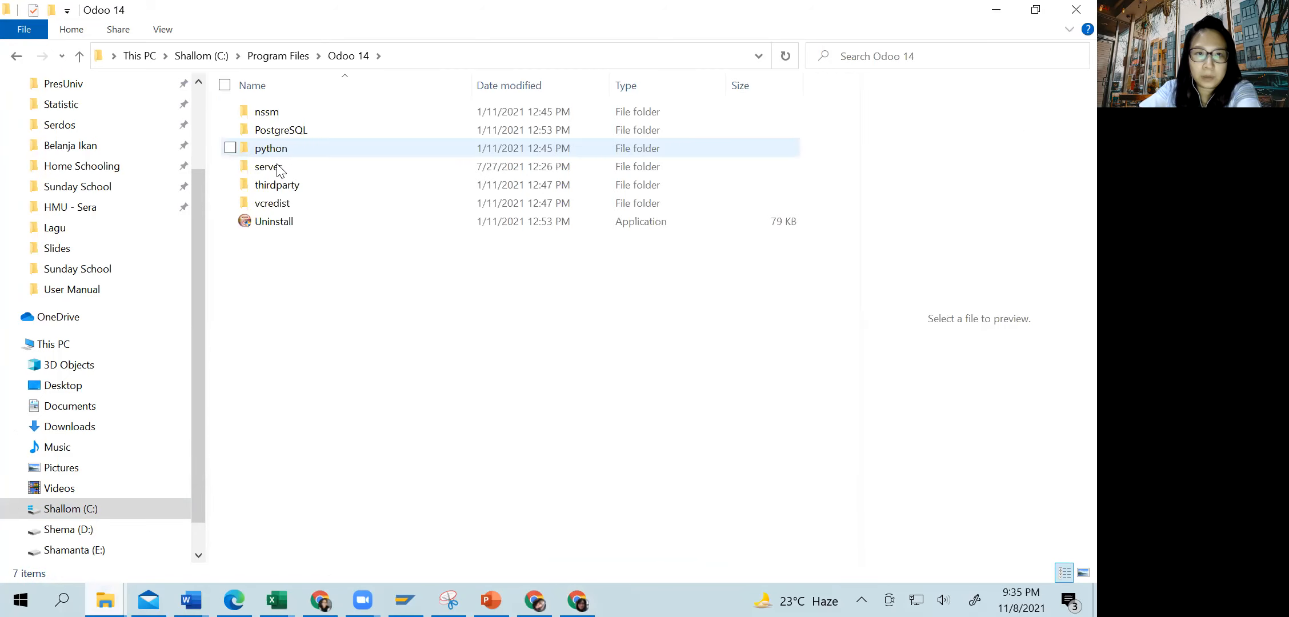
double_click(276, 165)
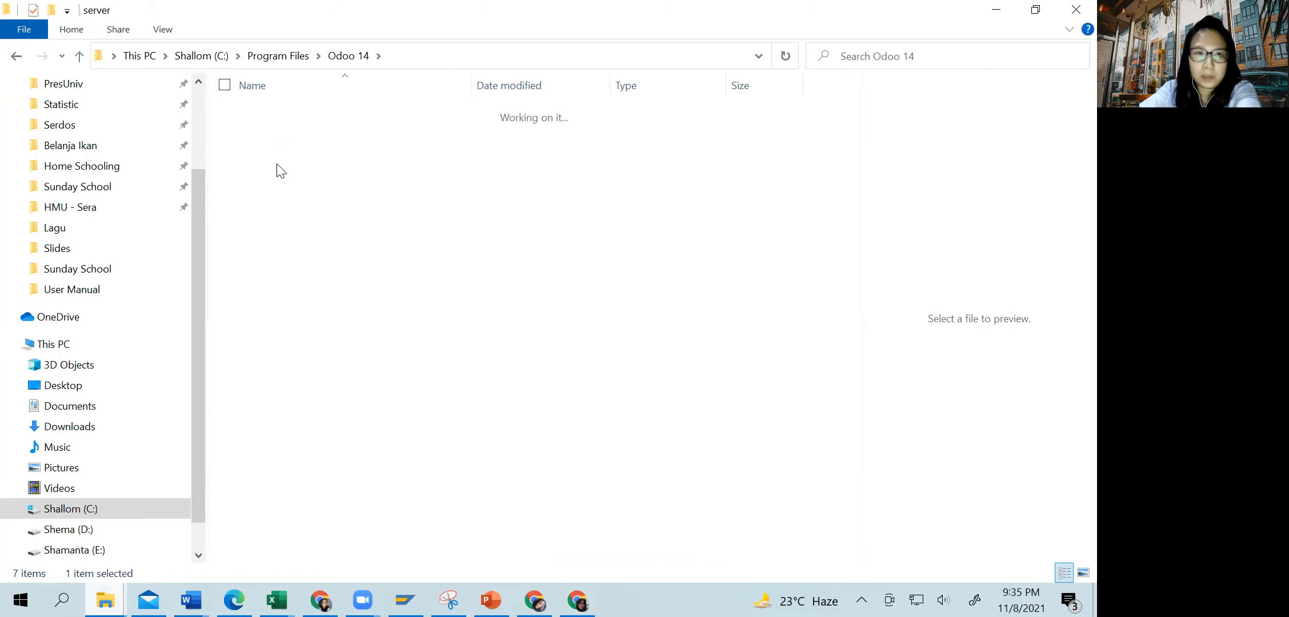
double_click(283, 130)
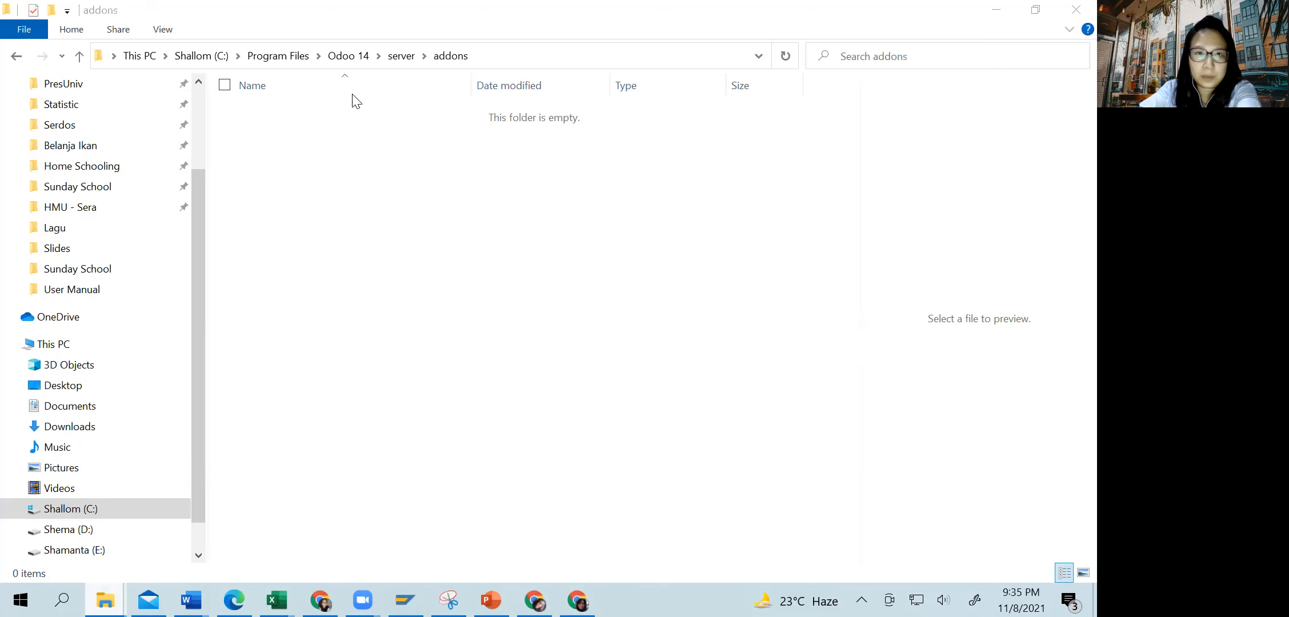
key(BackSpace)
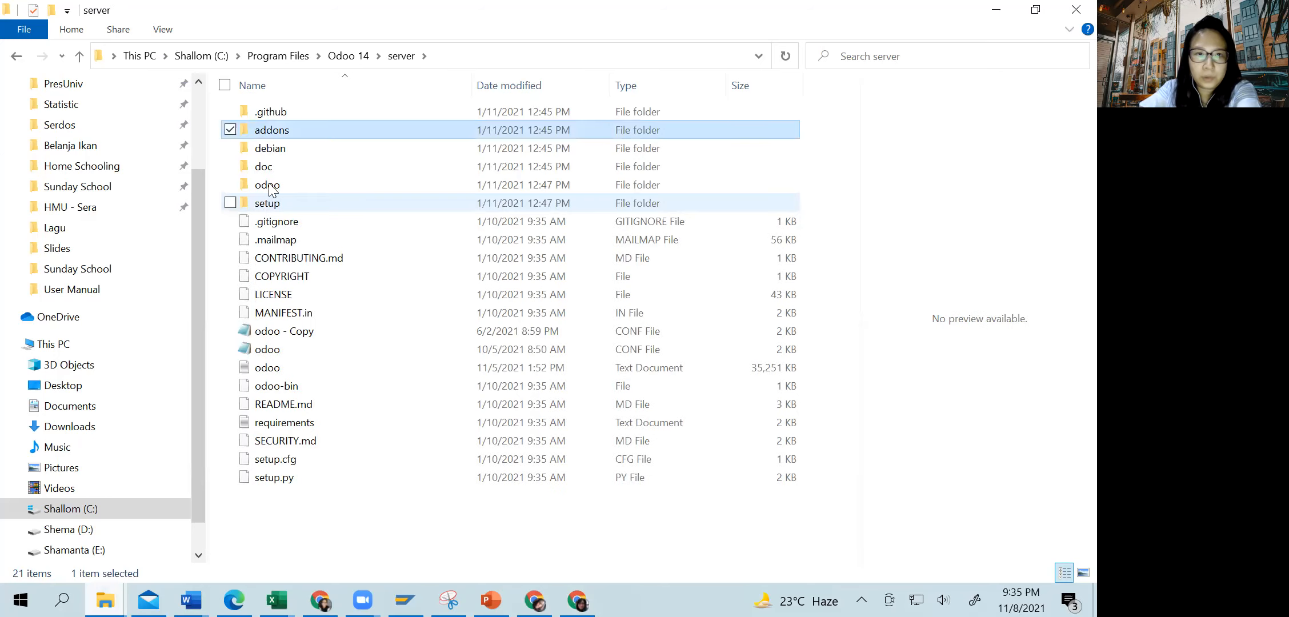
double_click(268, 185)
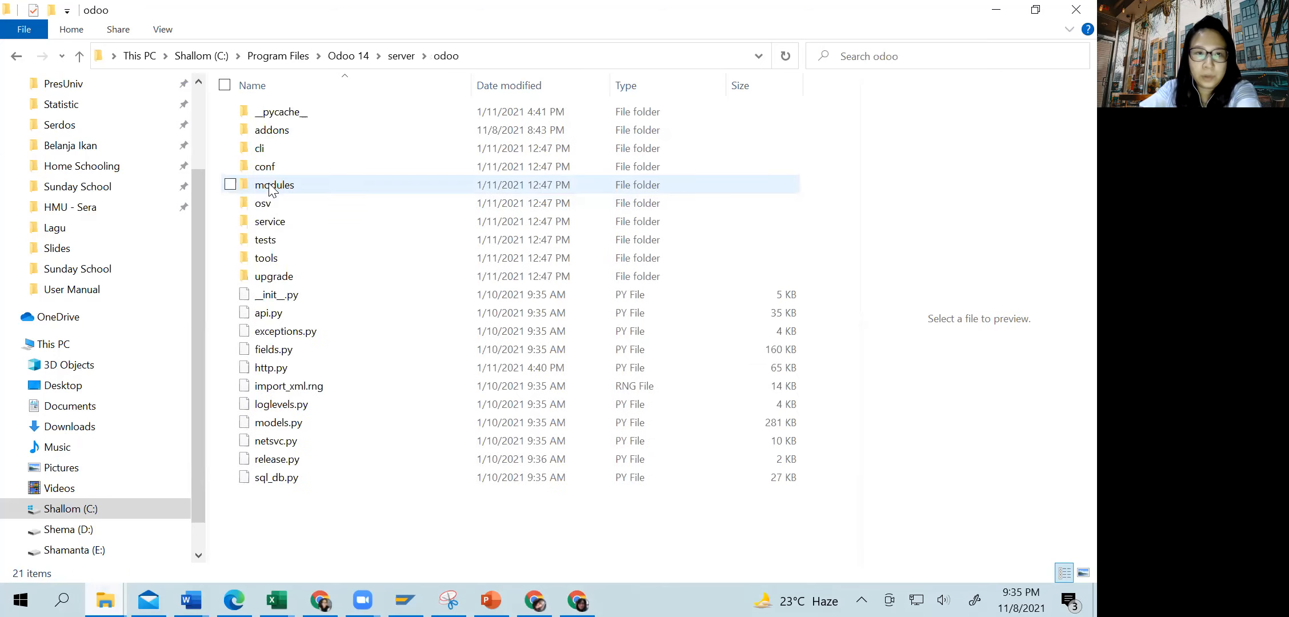
double_click(273, 133)
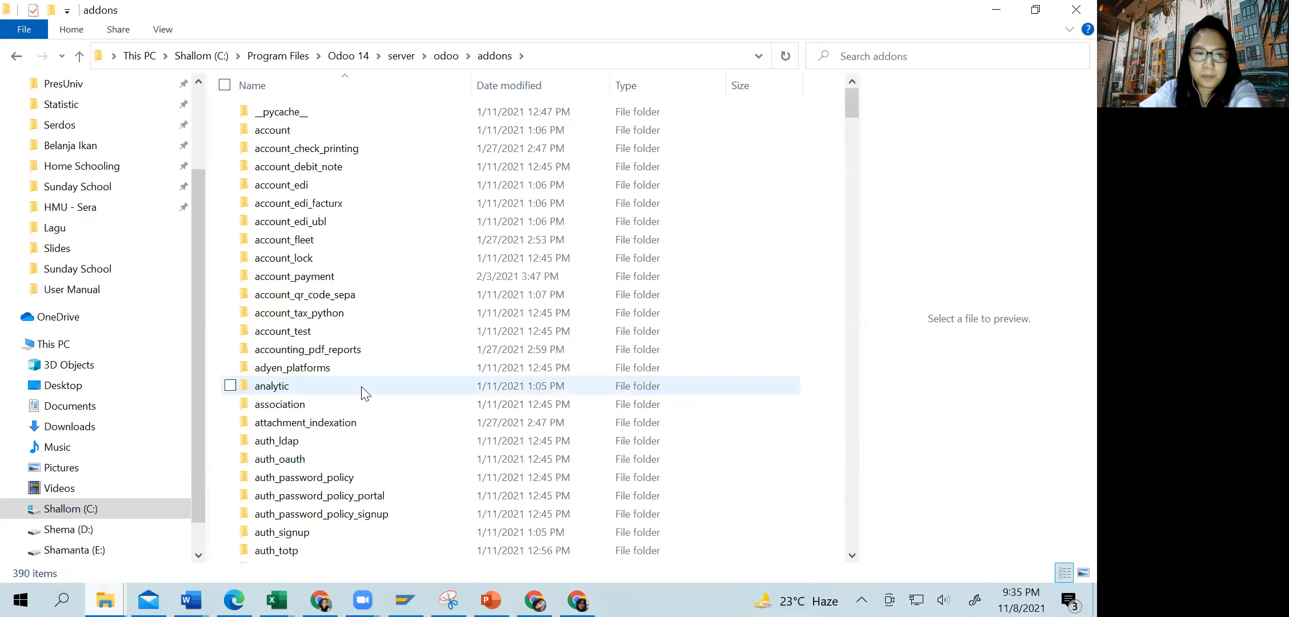
scroll(362, 389, down, 15)
scroll(362, 390, down, 20)
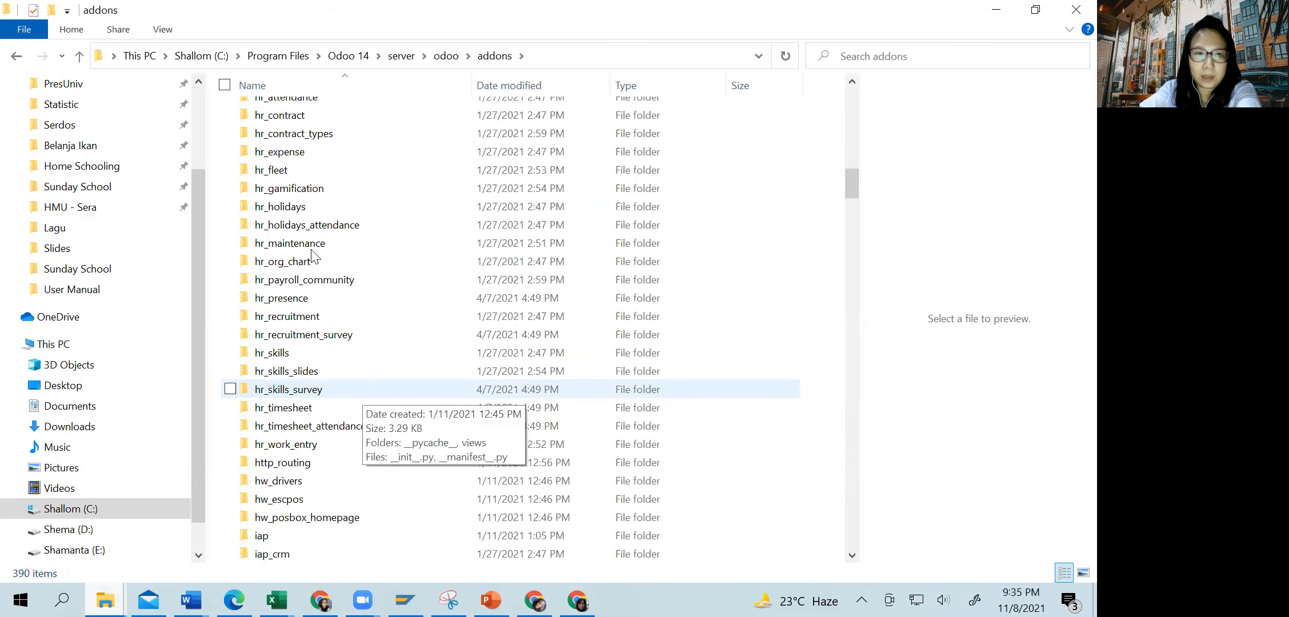
Find the hr_payroll_community folder among the hr modules in the addons folder.
click(303, 281)
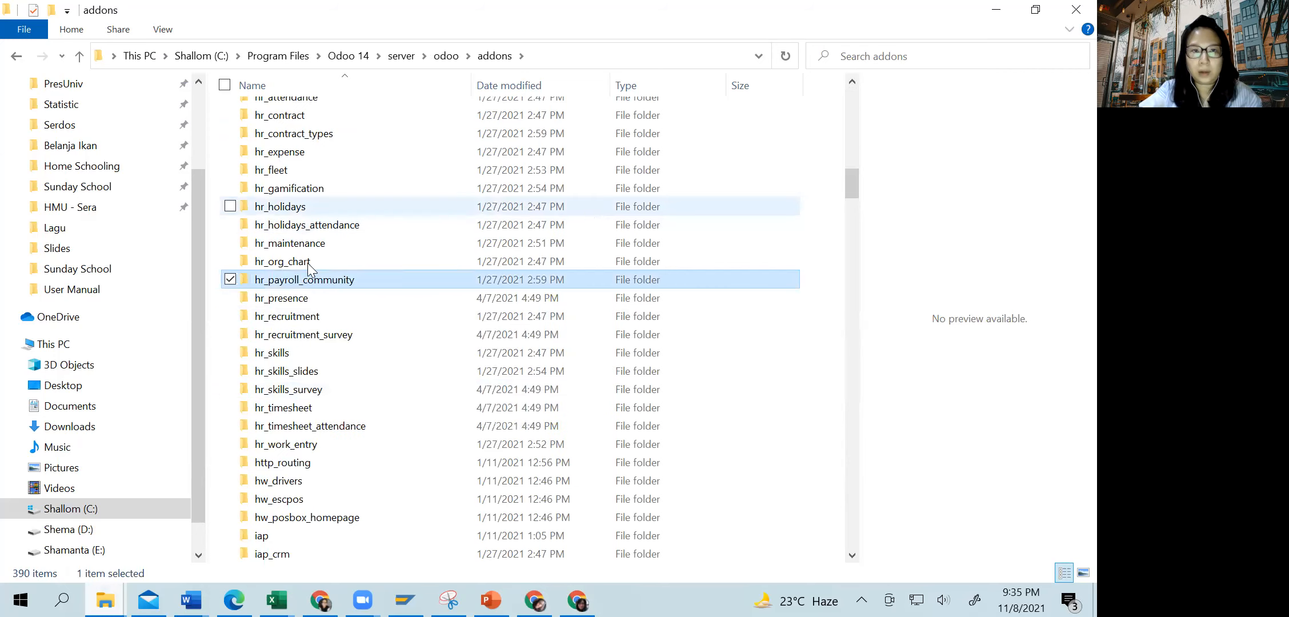
scroll(363, 315, down, 2)
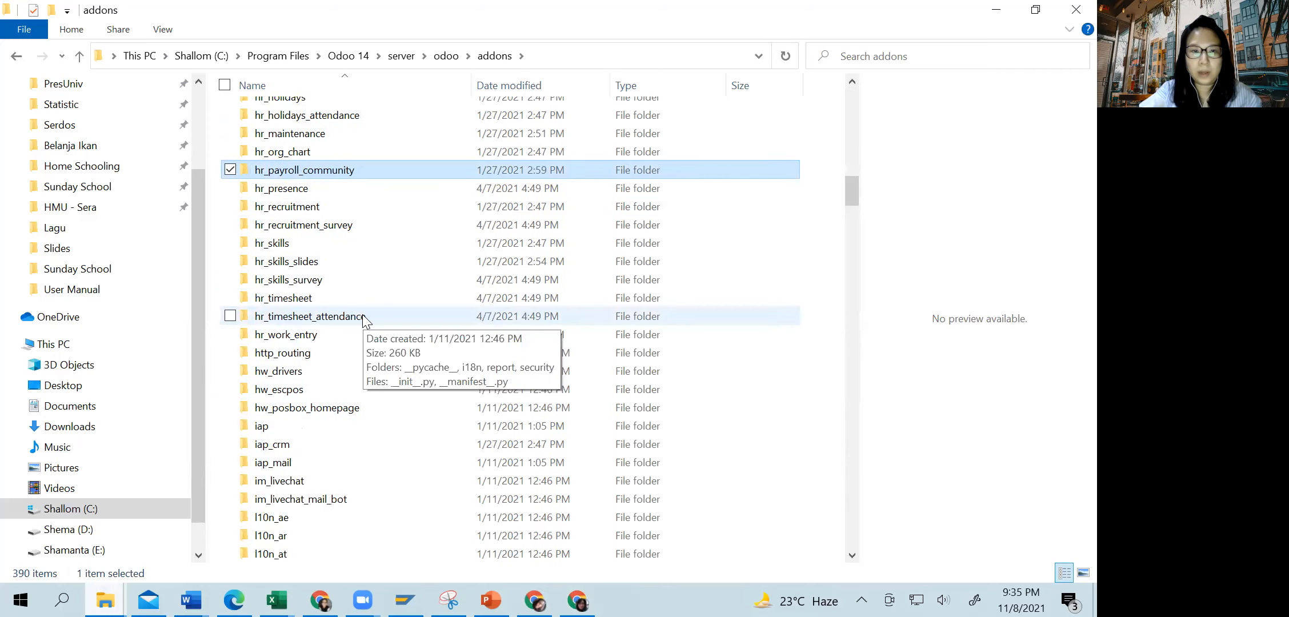
scroll(362, 315, up, 3)
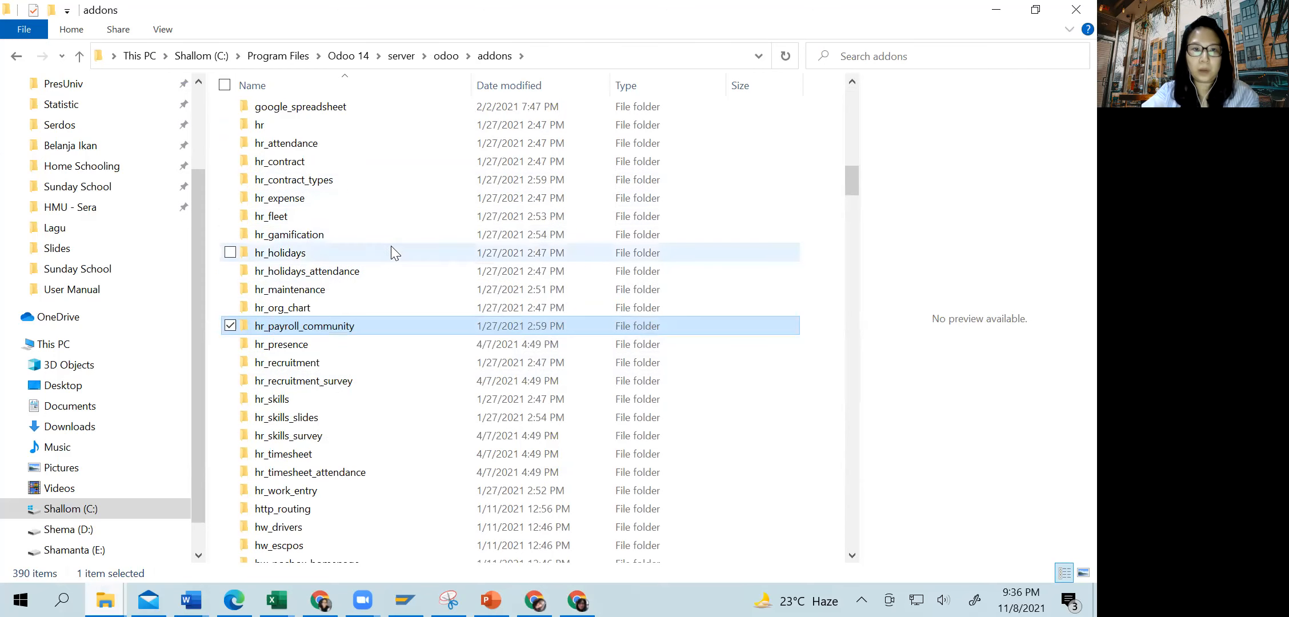
Return to Odoo's Apps list, filter it to Human Resources, and install Odoo 14 HR Payroll and Odoo 14 HR Payroll Accounting.
key(alt+Tab)
key(alt+Tab)
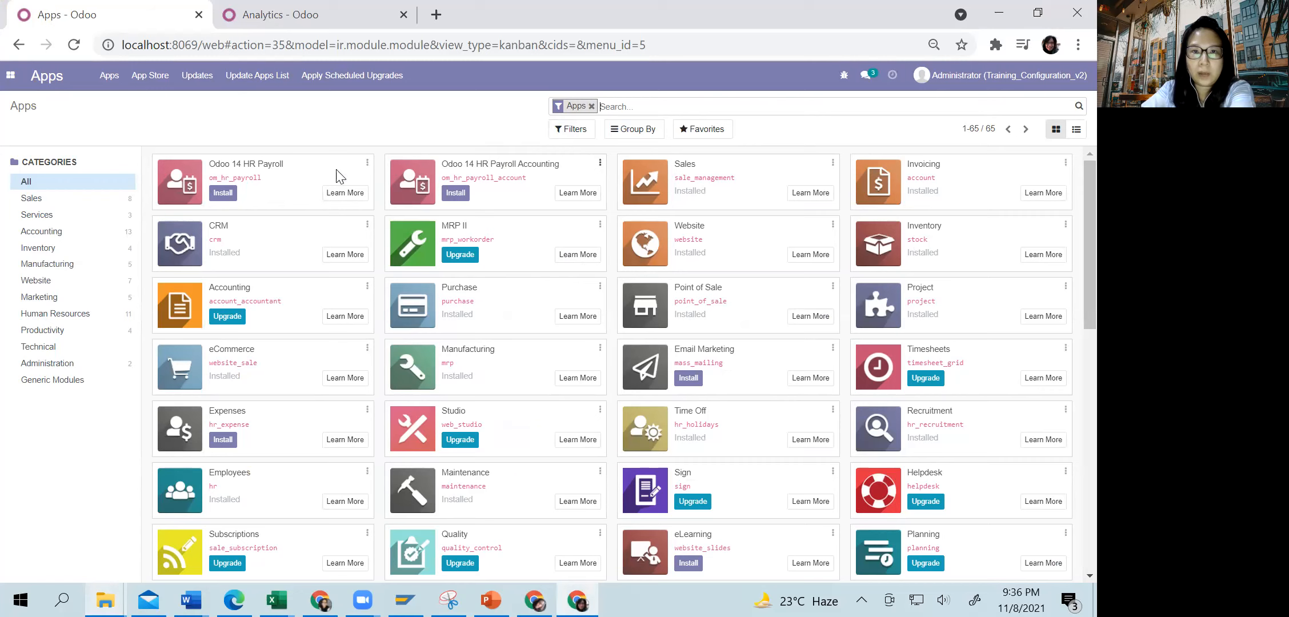
click(93, 315)
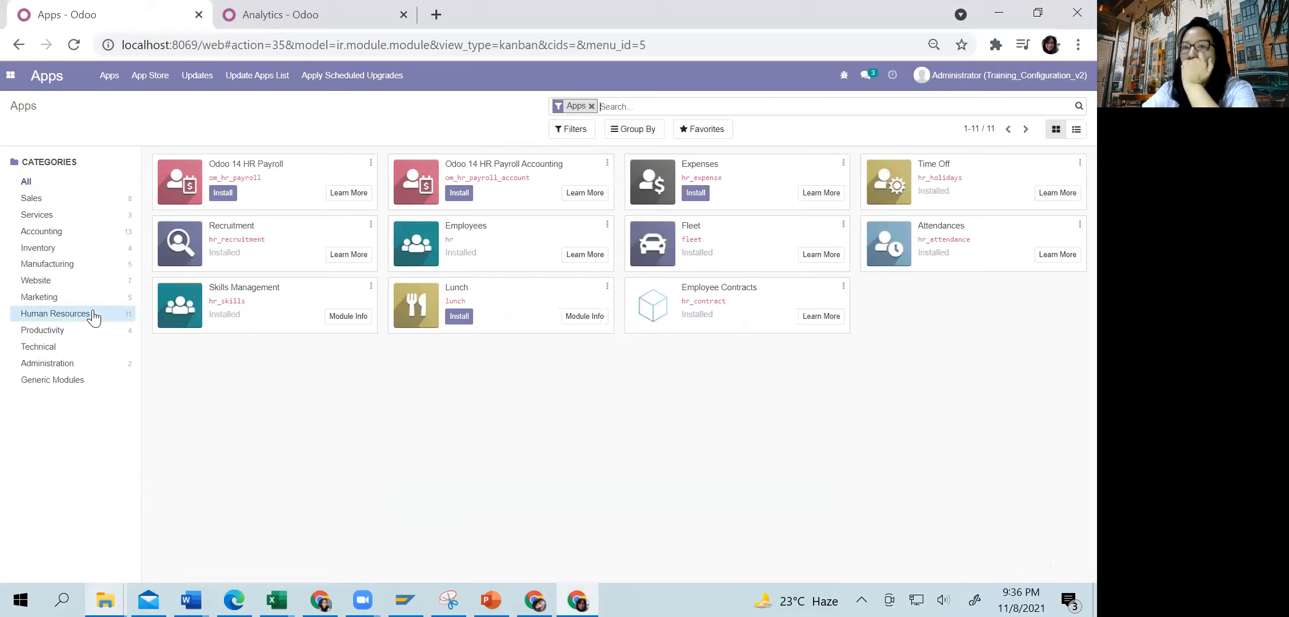
click(220, 195)
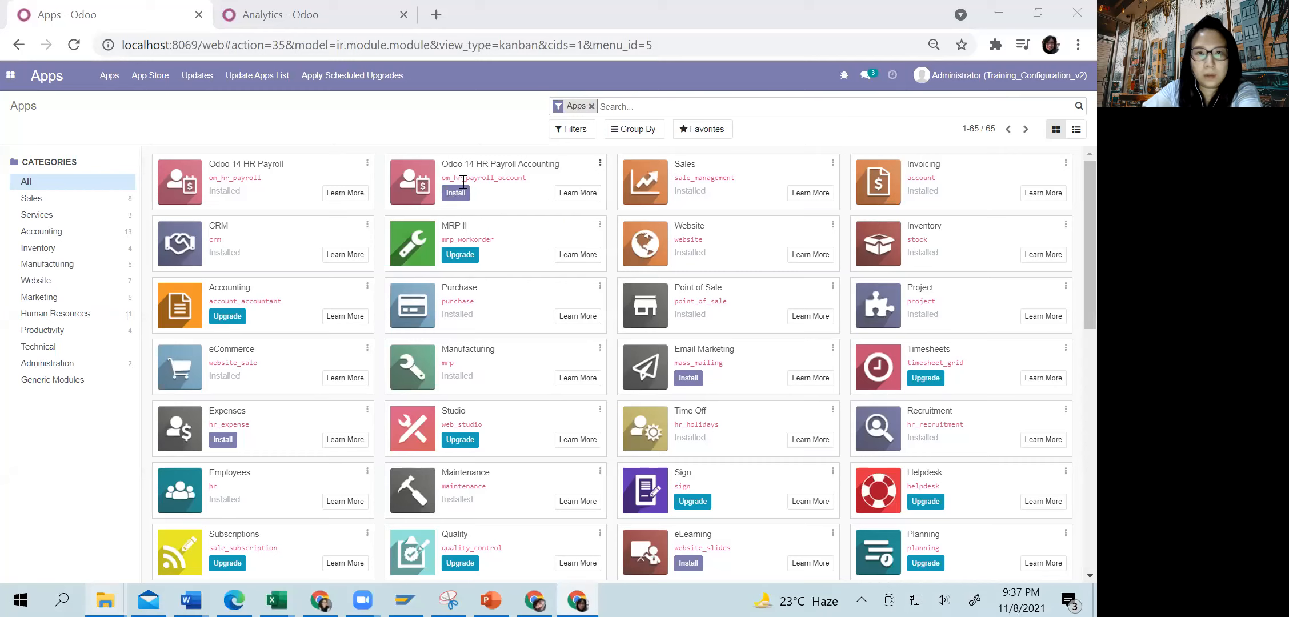
click(456, 193)
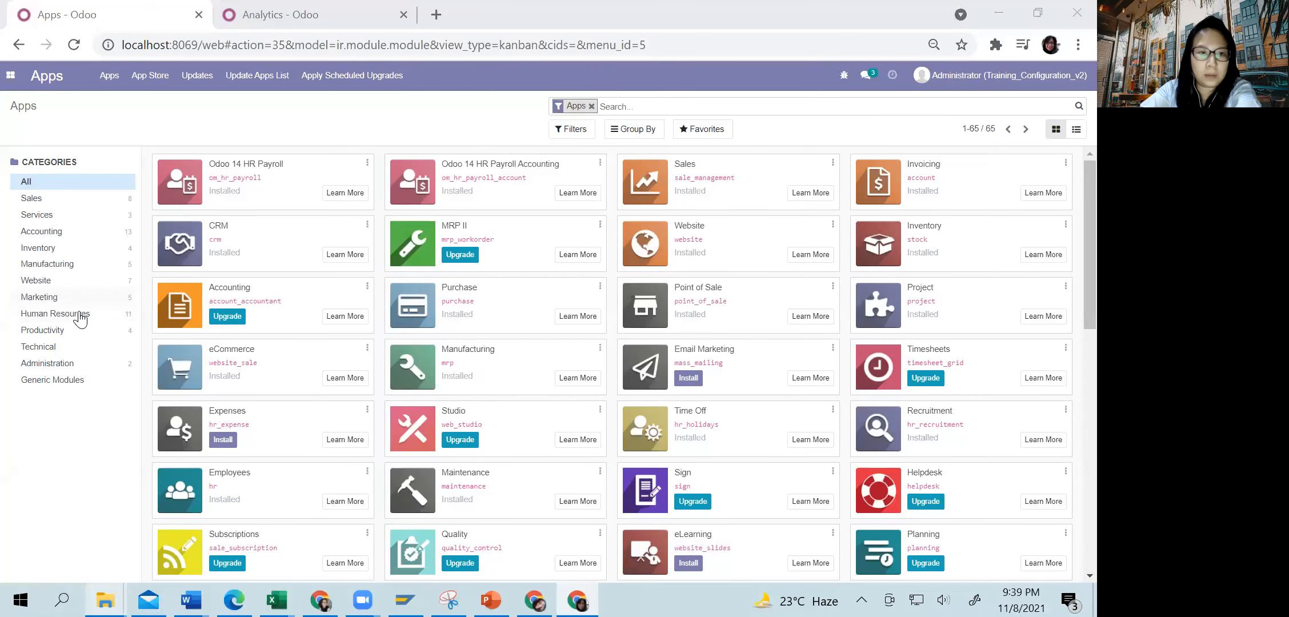
Filter the apps to Human Resources and review the payroll, Time Off, Employees, and Attendances modules.
click(80, 319)
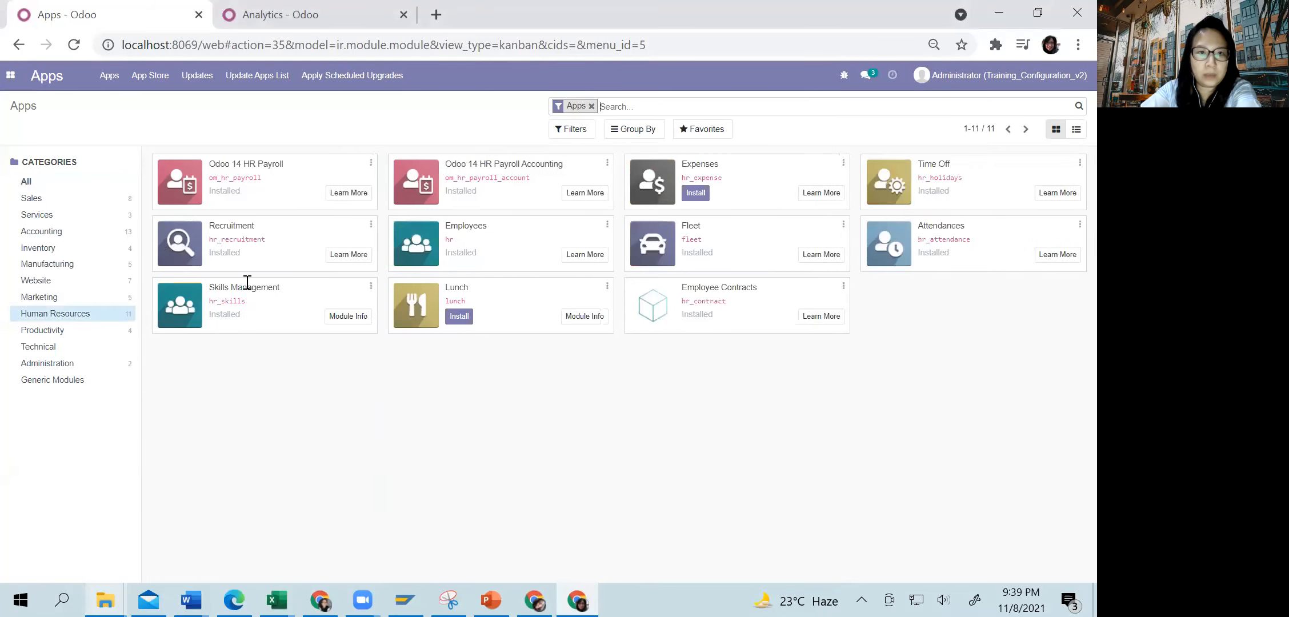
double_click(299, 161)
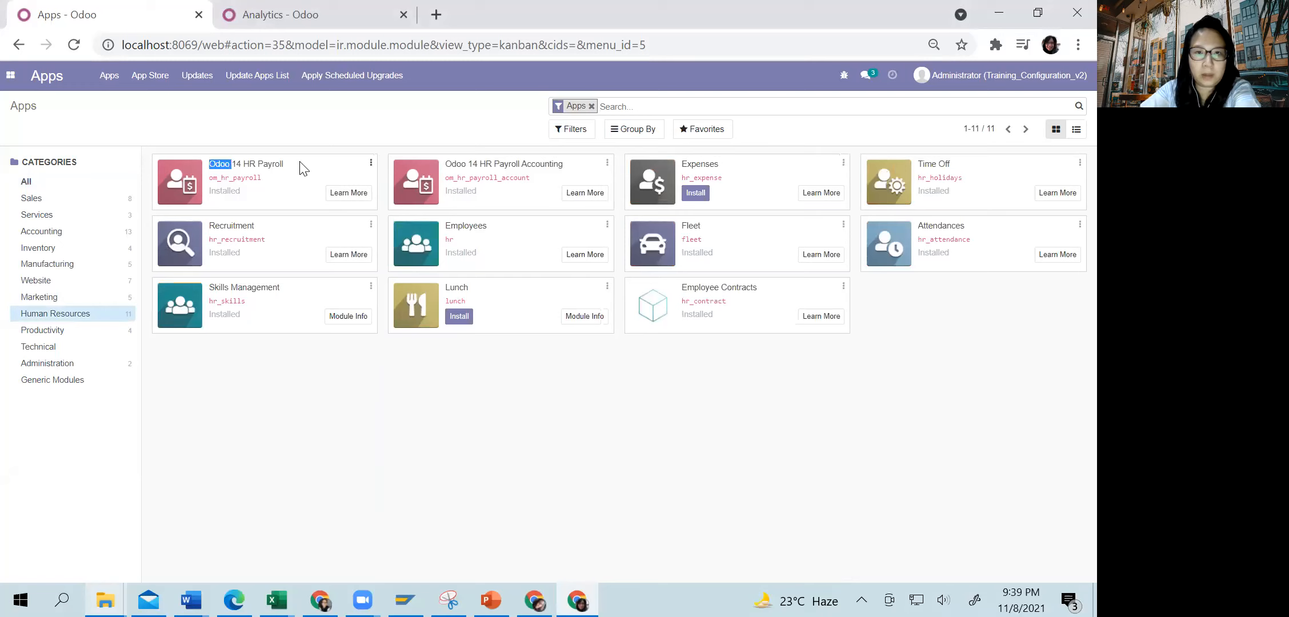
click(468, 166)
drag(567, 165, 469, 167)
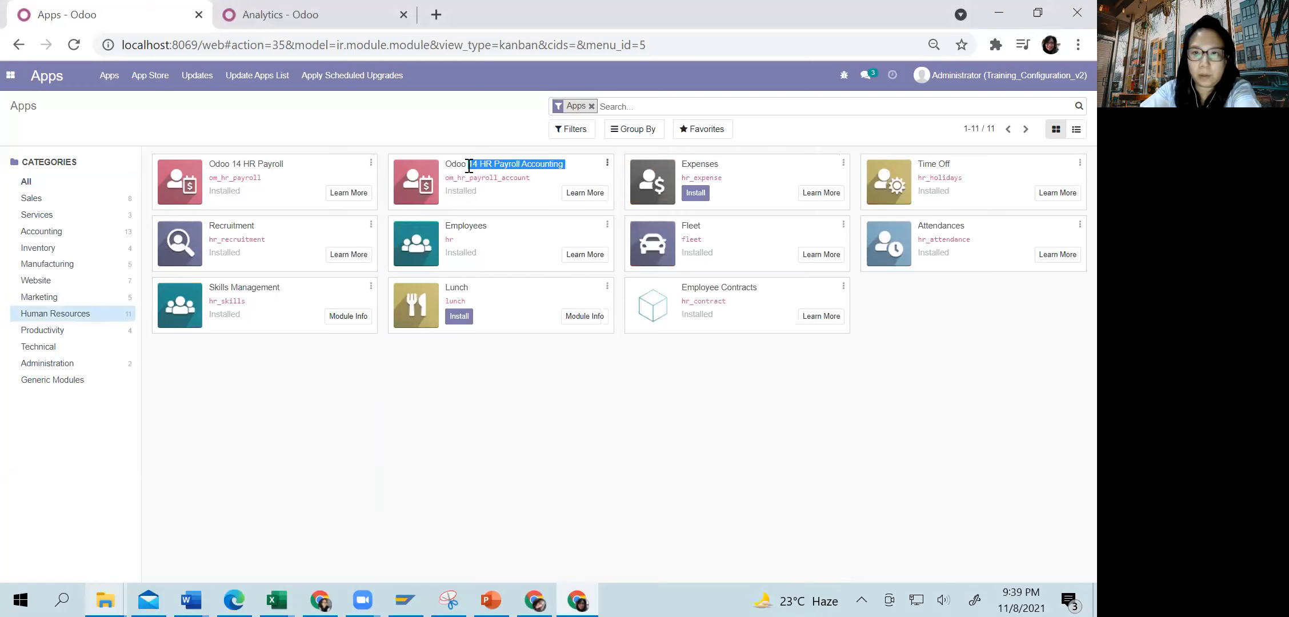
triple_click(919, 163)
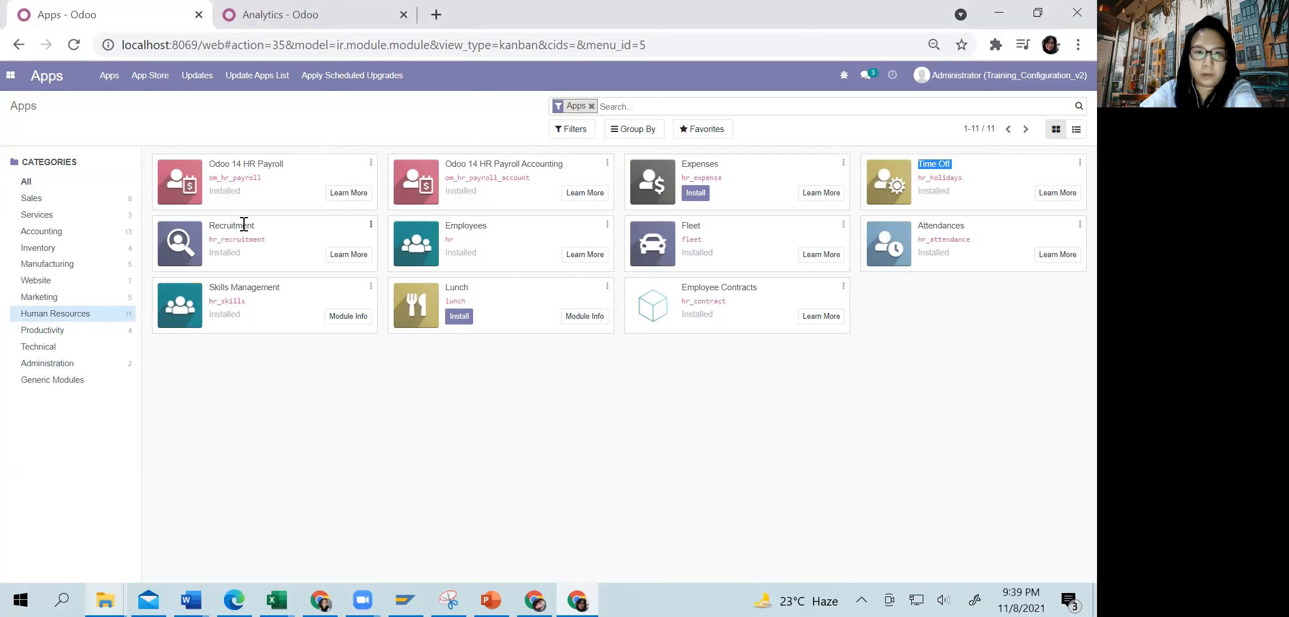
double_click(446, 224)
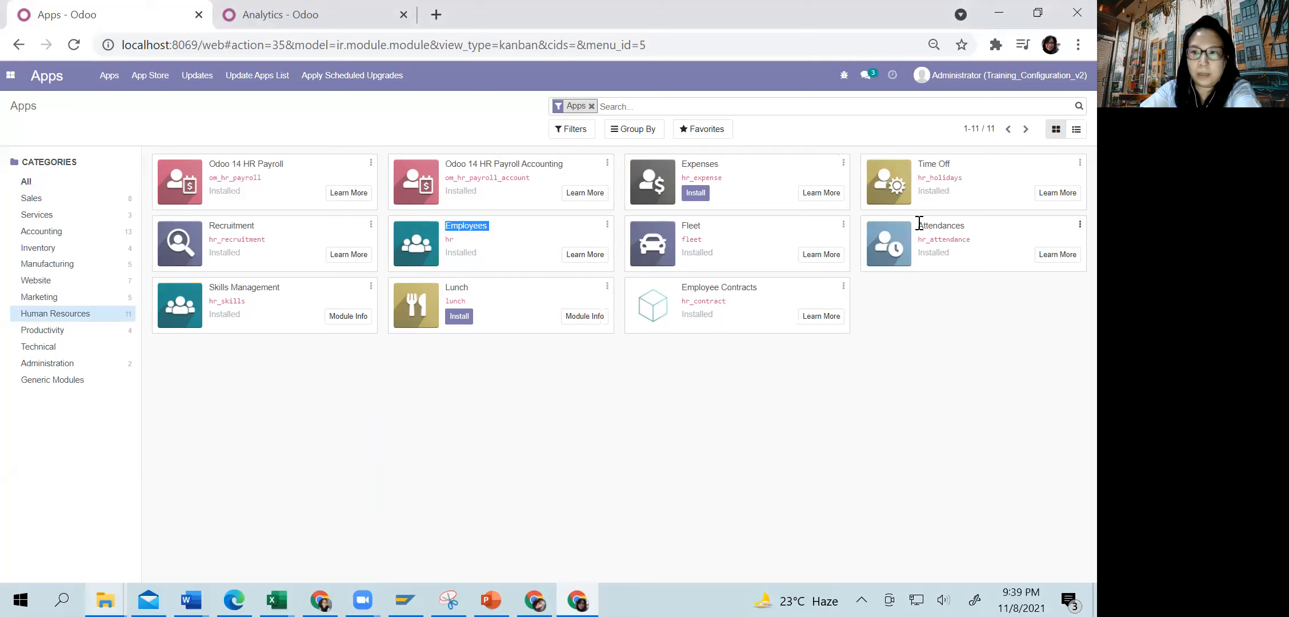
double_click(913, 225)
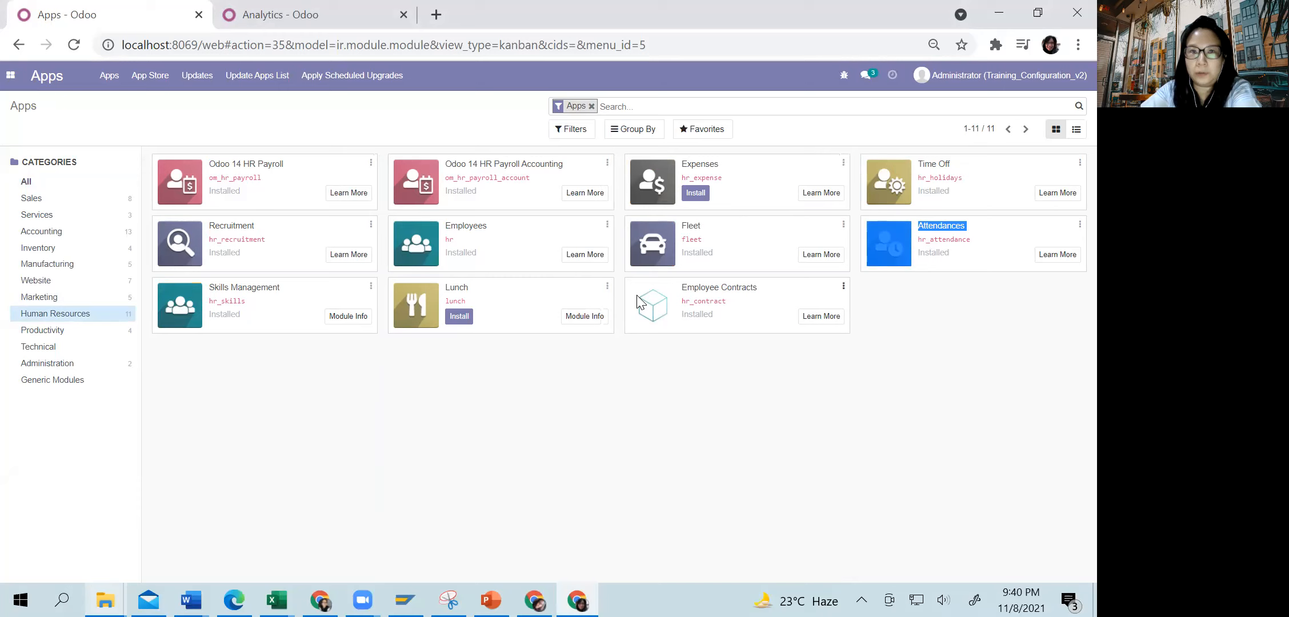
Open the Payroll app's settings and view the linked HR Payroll Accounting module page, closing it when done.
click(8, 78)
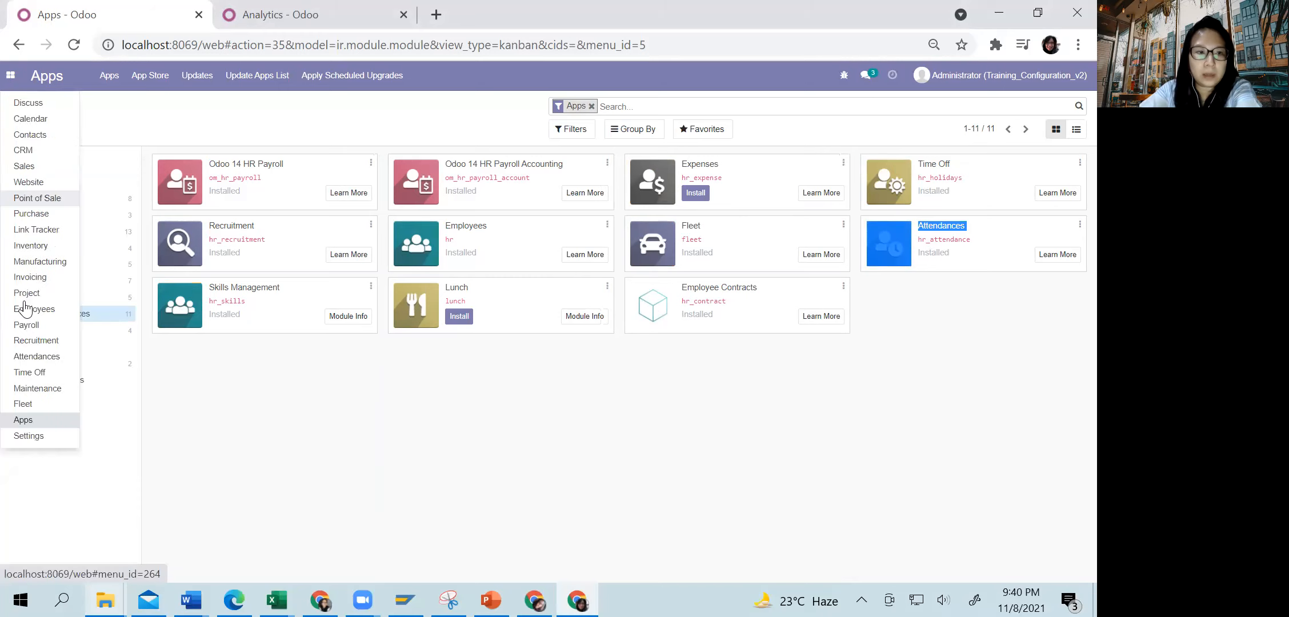
click(23, 325)
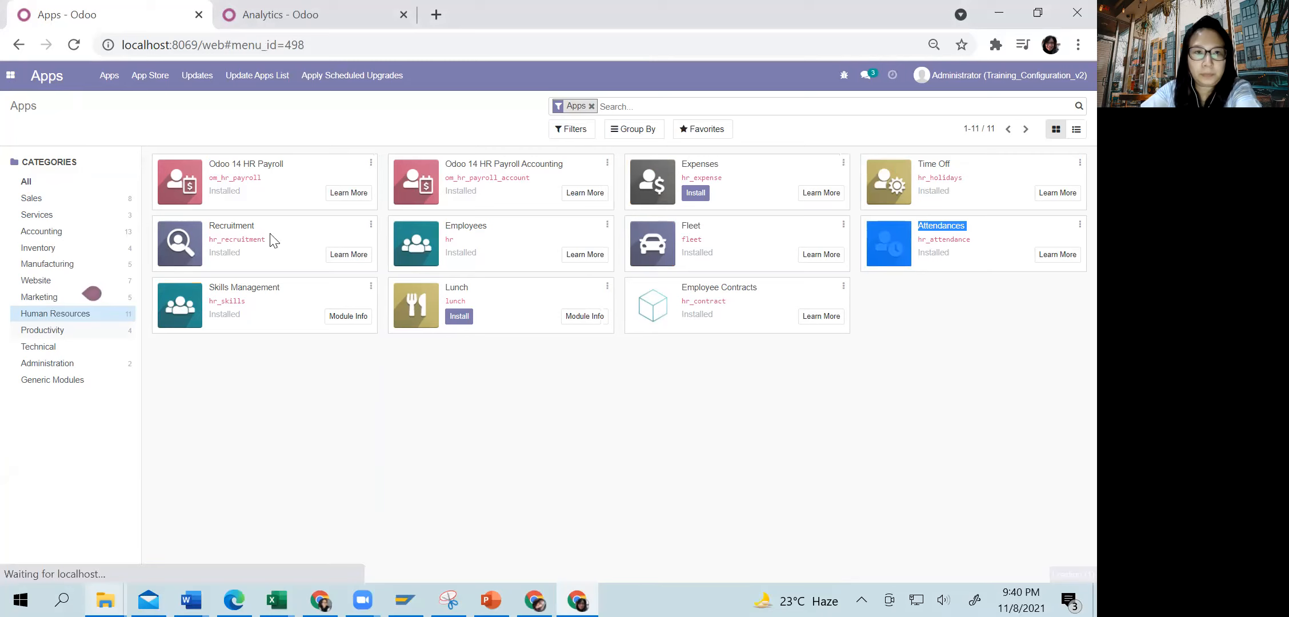
click(352, 80)
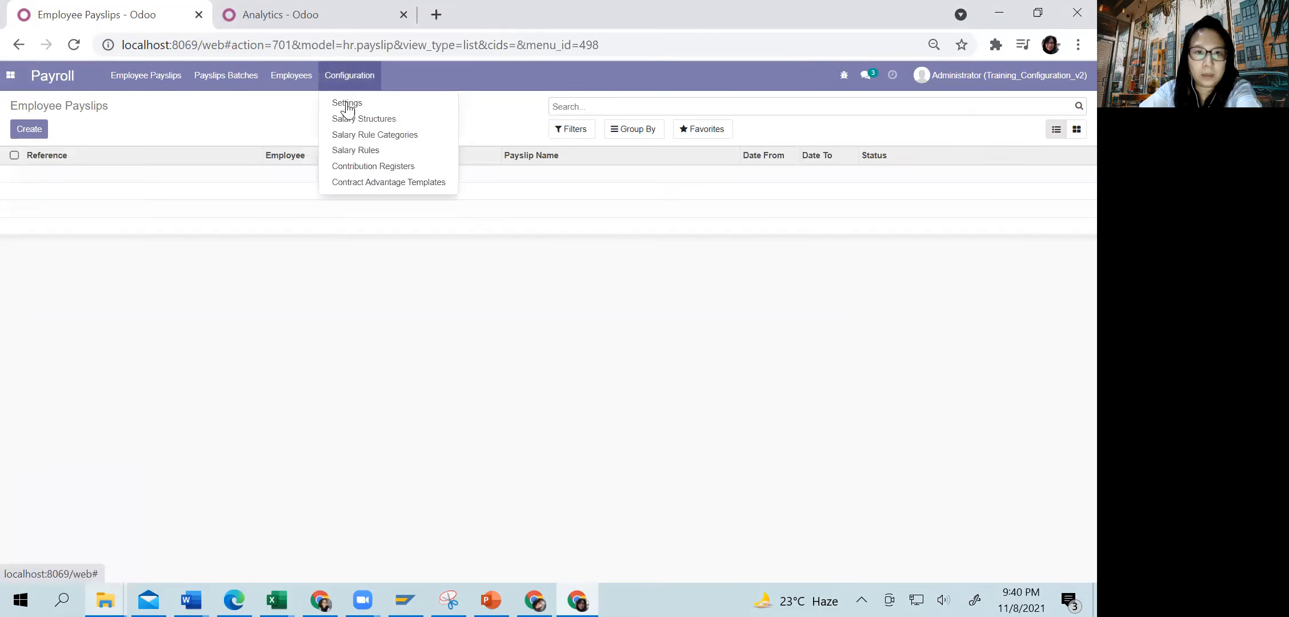
click(346, 103)
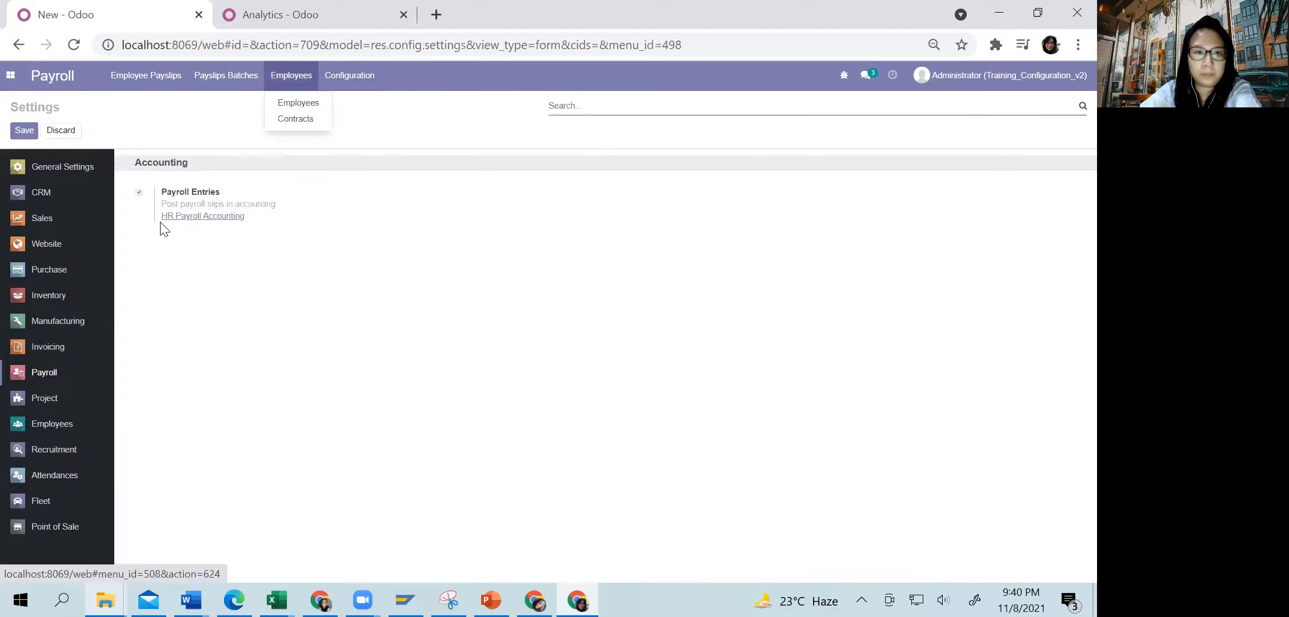
click(200, 216)
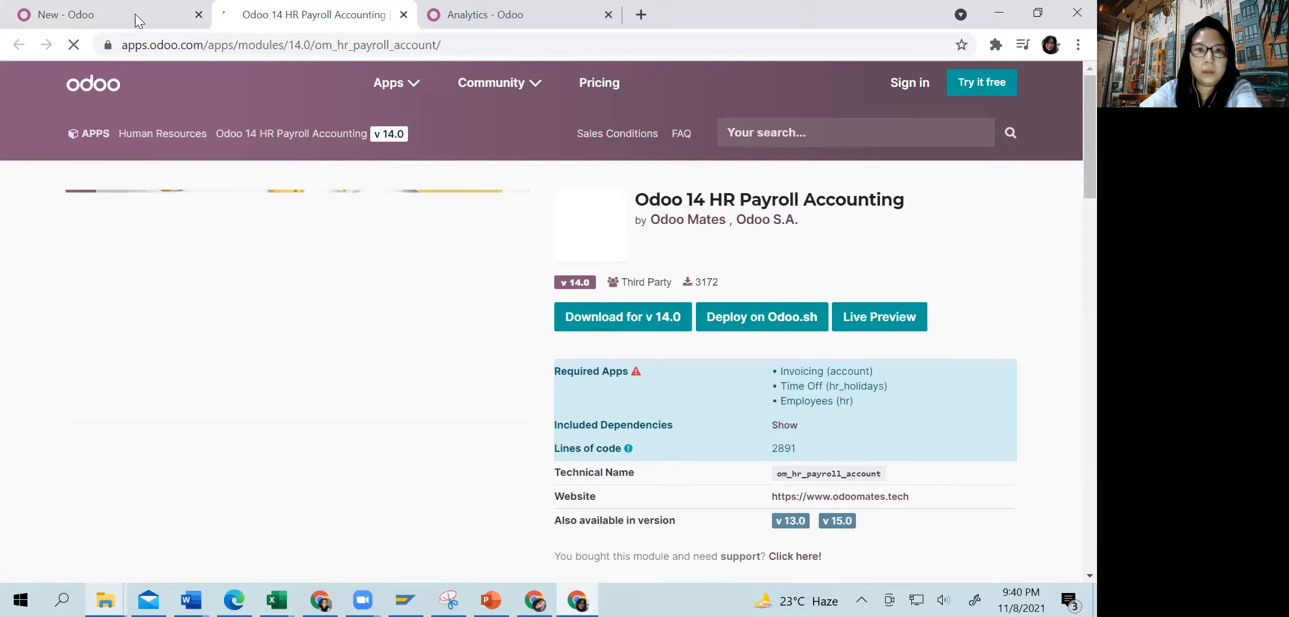
key(ctrl+w)
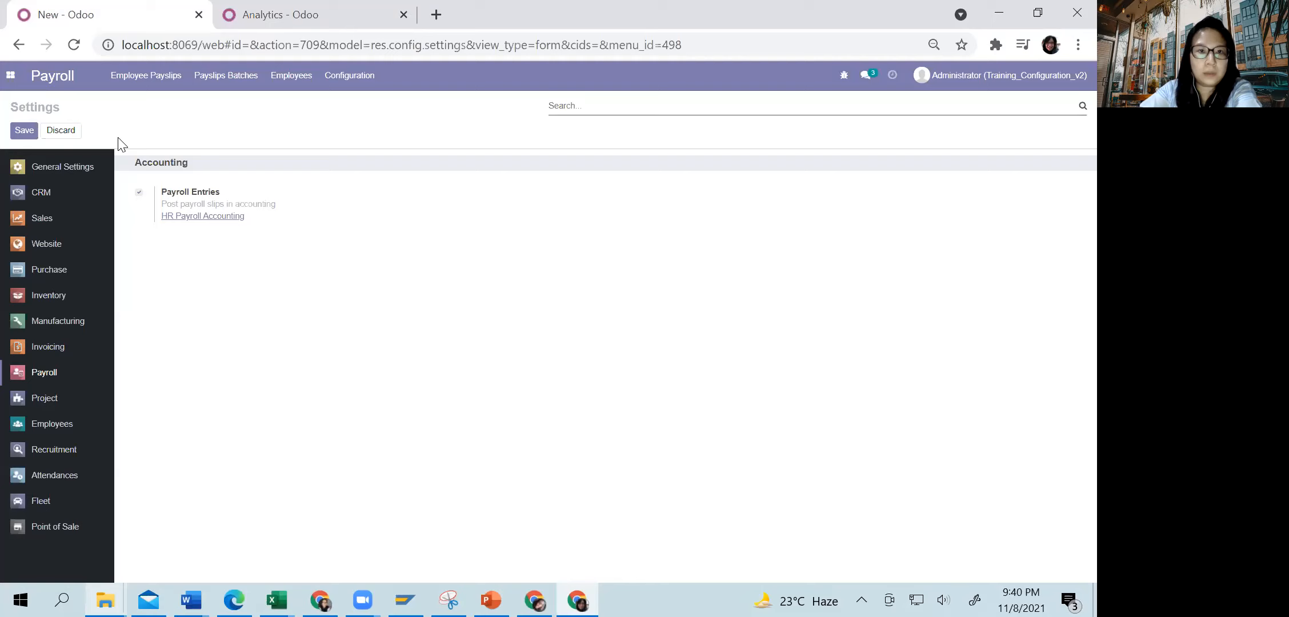
Open Payroll's Salary Rule Categories list and check the other payroll configuration options.
click(369, 82)
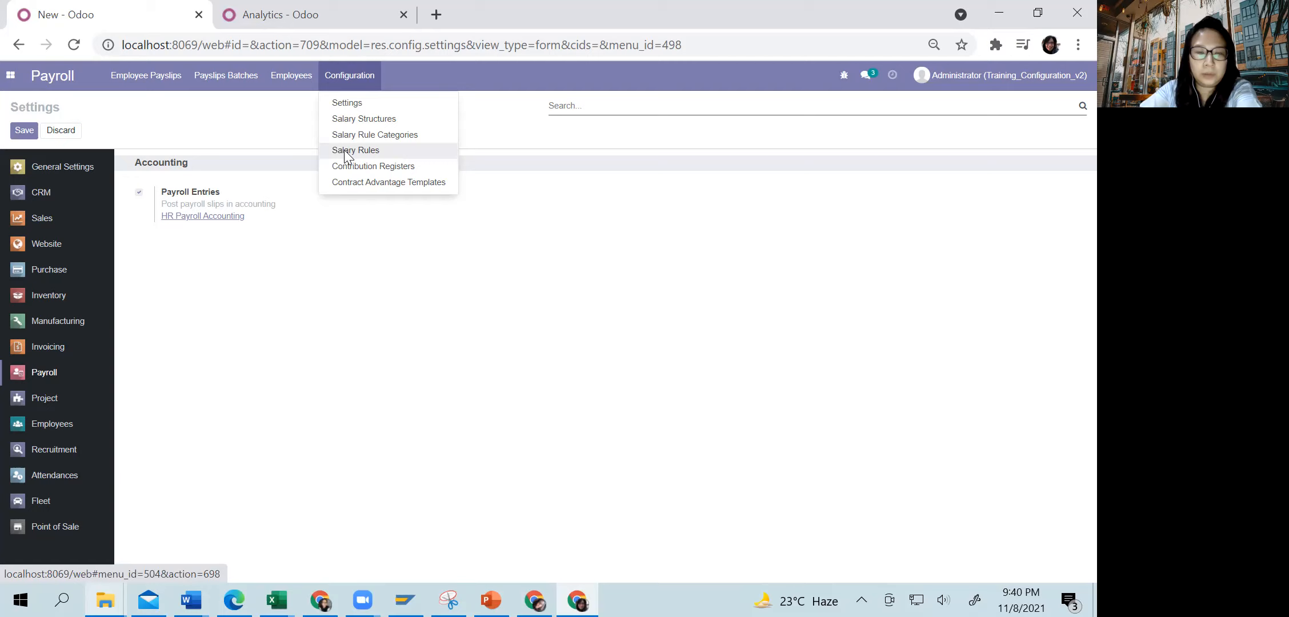
click(647, 124)
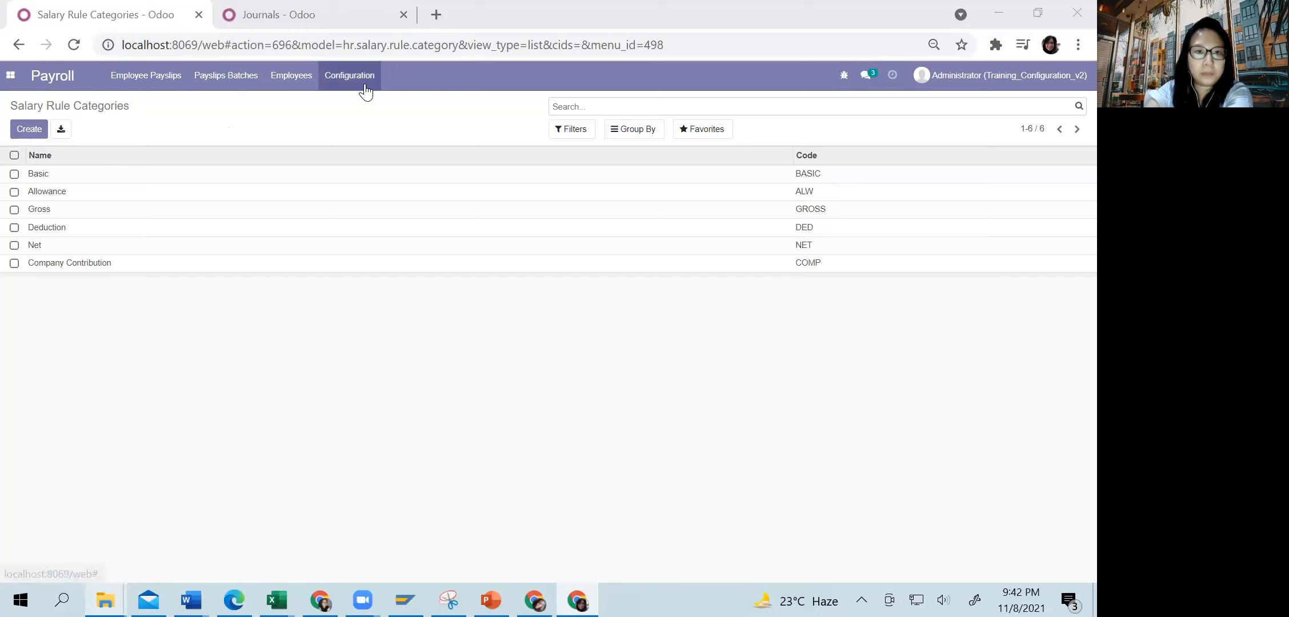
click(365, 86)
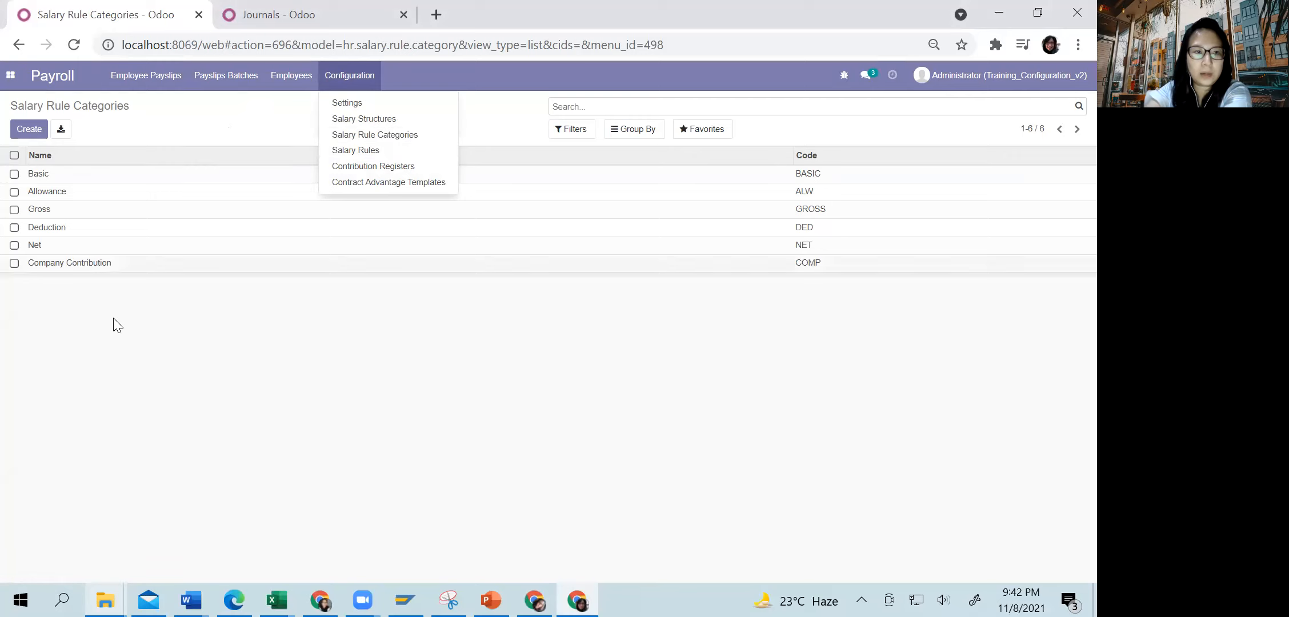
click(121, 274)
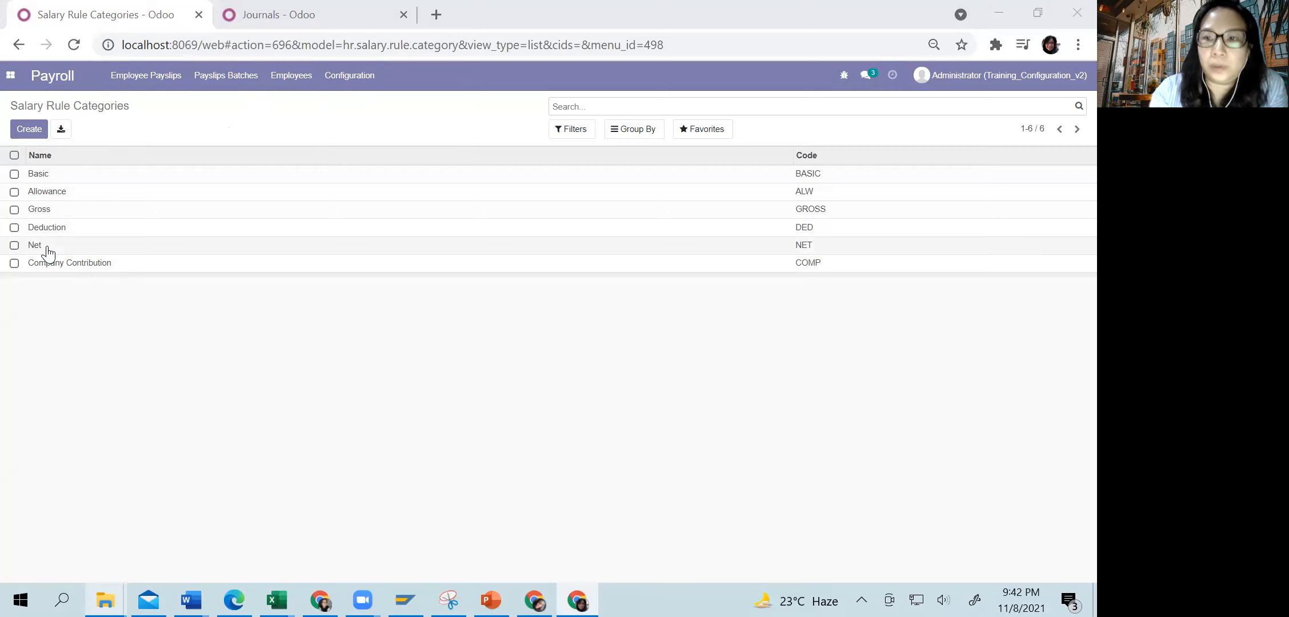
Handwrite "Basic = 6000" with "Allowance +" underneath as on-screen annotations below the salary rule categories.
mouse_move(351, 278)
mouse_down()
mouse_move(400, 279)
mouse_move(394, 308)
mouse_move(449, 289)
mouse_up()
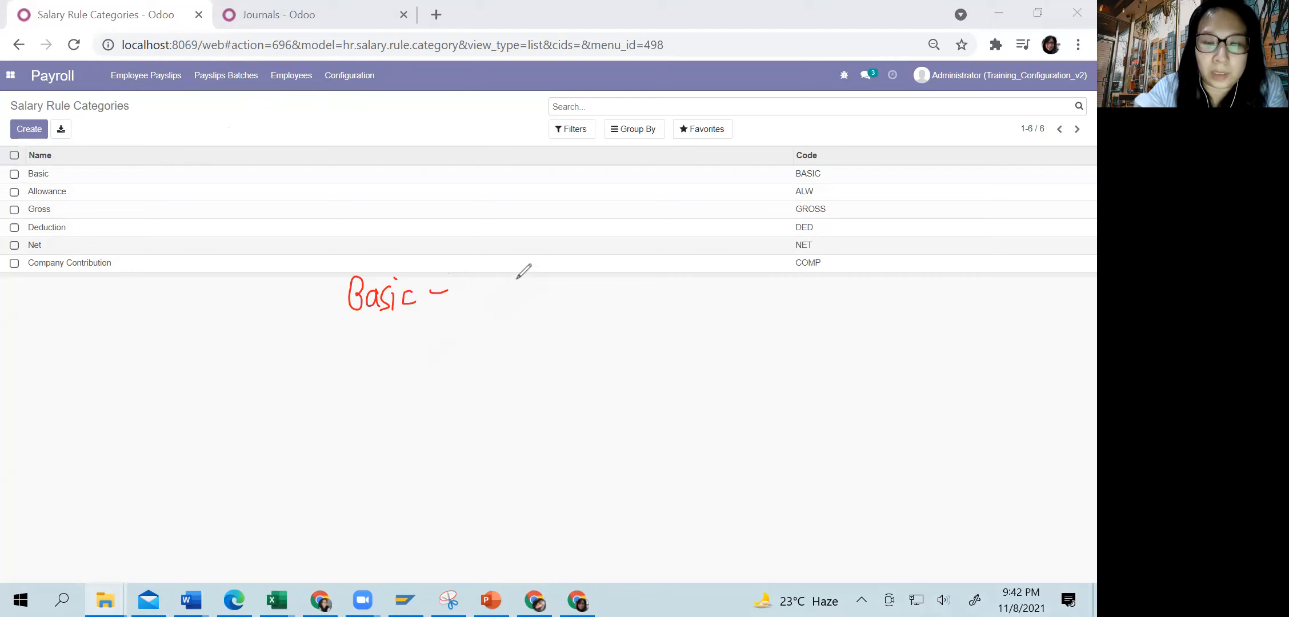
drag(565, 277, 560, 299)
drag(574, 280, 612, 280)
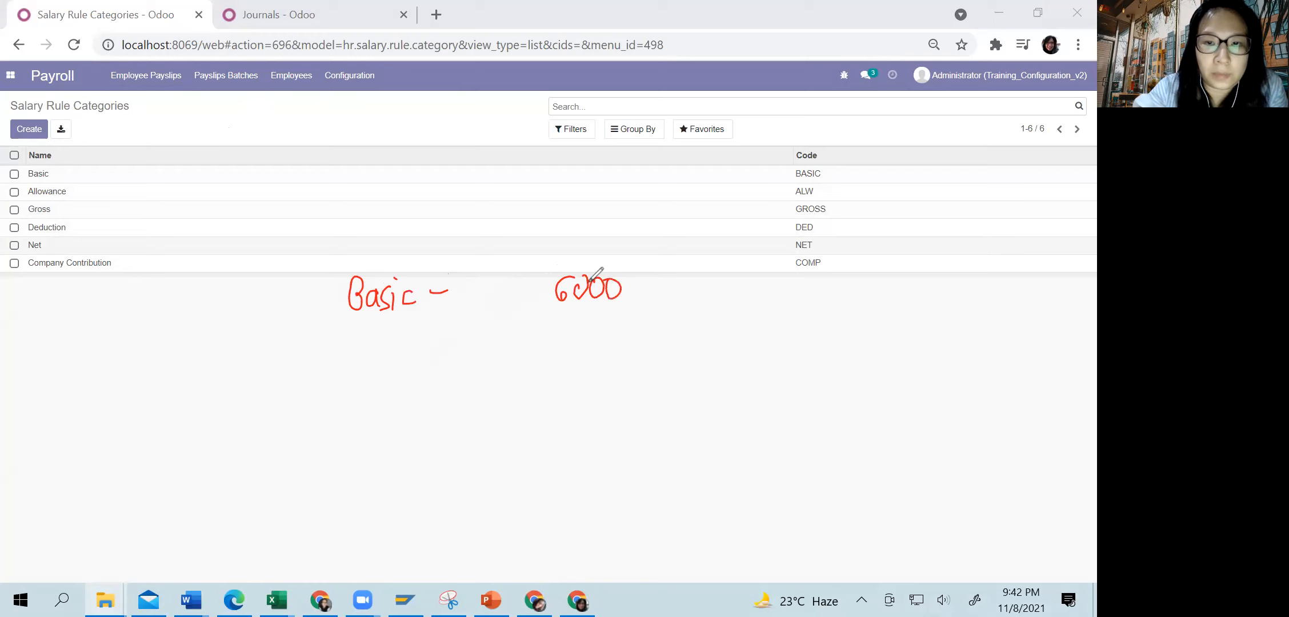
mouse_move(347, 320)
mouse_down()
mouse_move(343, 342)
mouse_move(377, 329)
mouse_move(490, 342)
mouse_up()
drag(479, 329, 501, 326)
drag(432, 299, 451, 297)
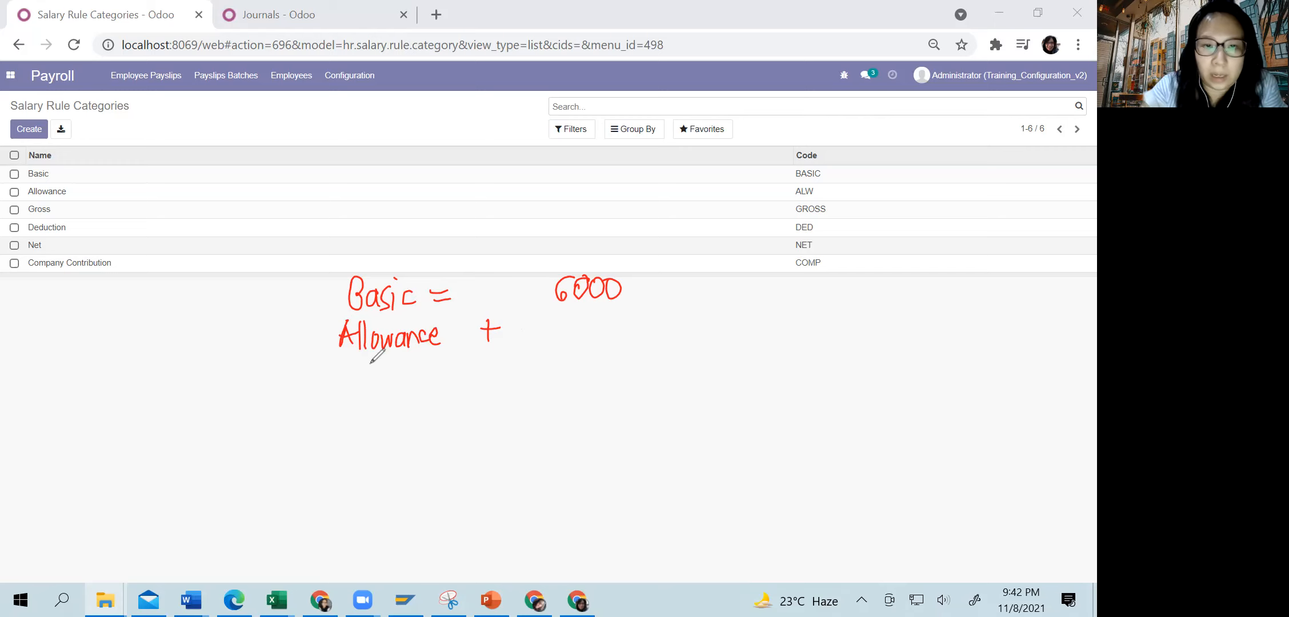
Handwrite meal 500 and transport 1000 under Allowance, followed by the line "GROSS = Basic + allowance".
mouse_move(371, 363)
mouse_down()
mouse_move(415, 380)
mouse_move(381, 401)
mouse_move(456, 389)
mouse_up()
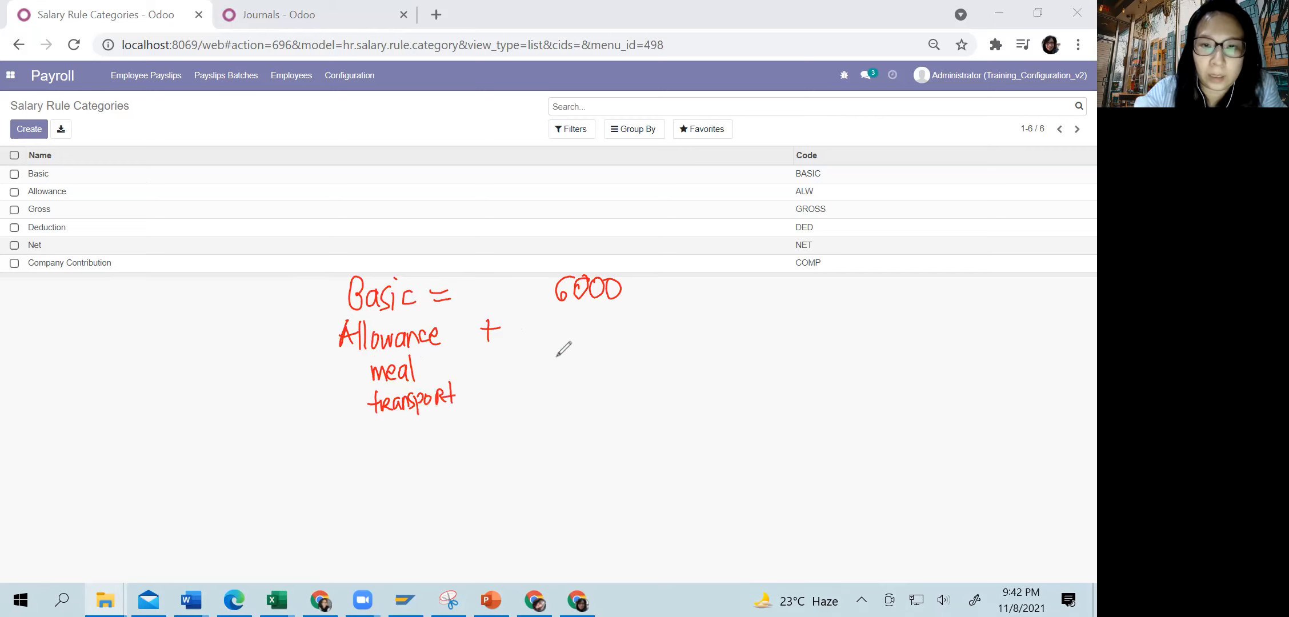
mouse_move(582, 342)
mouse_down()
mouse_move(582, 364)
mouse_move(600, 363)
mouse_move(595, 343)
mouse_move(576, 344)
mouse_up()
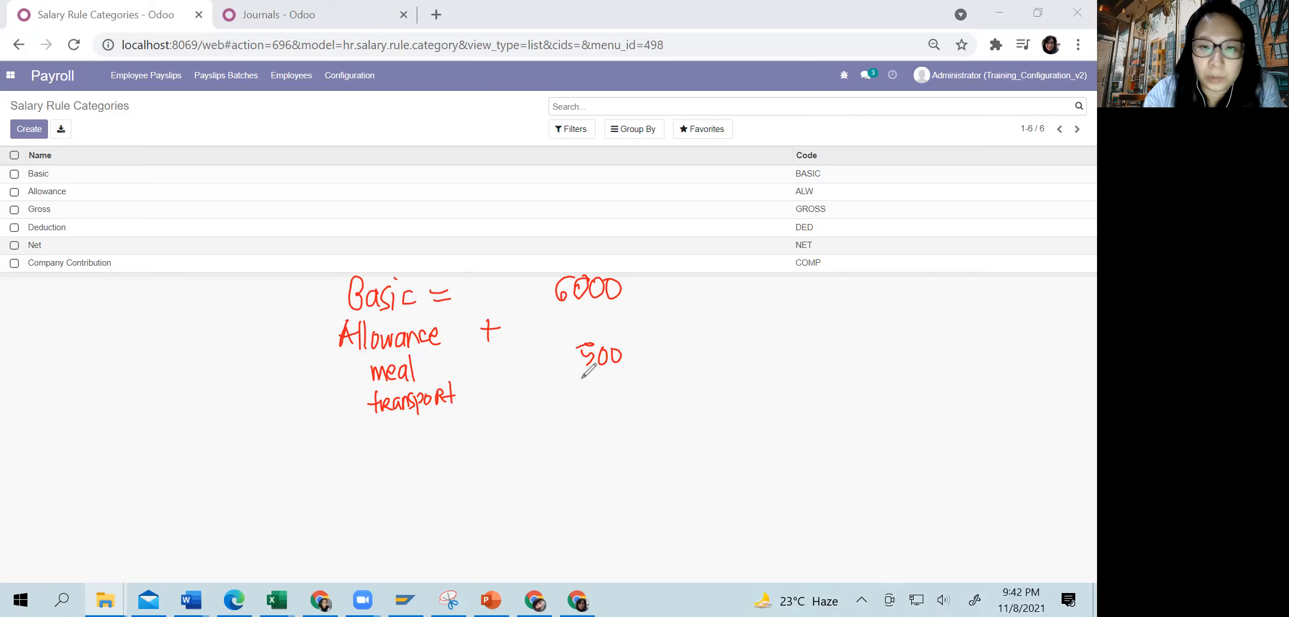
mouse_move(571, 383)
mouse_down()
mouse_move(572, 401)
mouse_move(616, 381)
mouse_up()
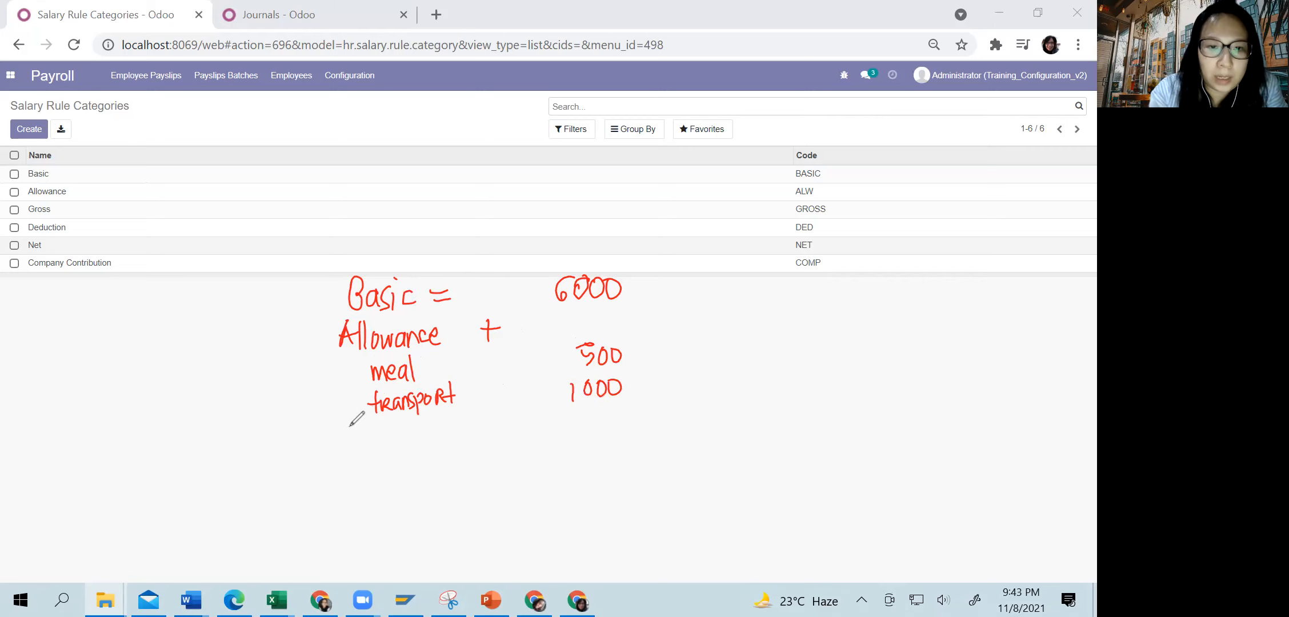
mouse_move(358, 421)
mouse_down()
mouse_move(350, 440)
mouse_move(412, 424)
mouse_move(406, 440)
mouse_up()
mouse_move(450, 429)
mouse_down()
mouse_move(513, 421)
mouse_move(532, 433)
mouse_move(615, 417)
mouse_move(629, 400)
mouse_move(651, 417)
mouse_move(708, 407)
mouse_up()
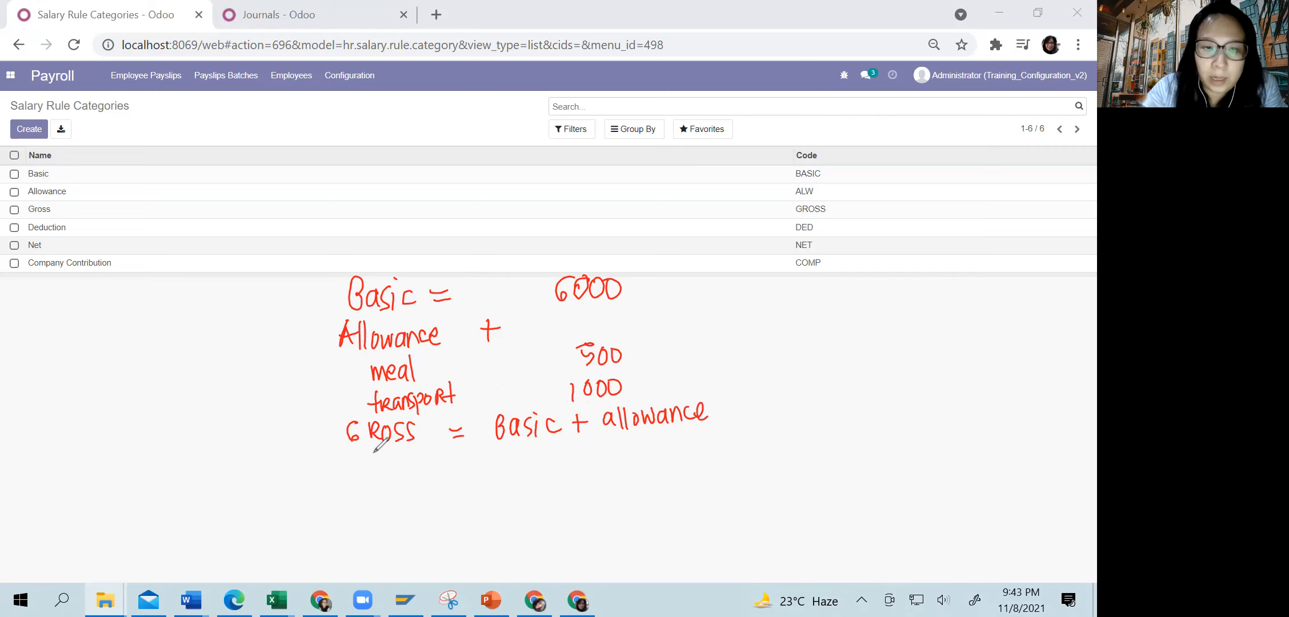
Handwrite "Deduction −" below the gross line, with unpaid leaves and tax beneath it and the amount 100.
mouse_move(351, 457)
mouse_down()
mouse_move(413, 457)
mouse_move(414, 469)
mouse_move(442, 473)
mouse_move(499, 463)
mouse_up()
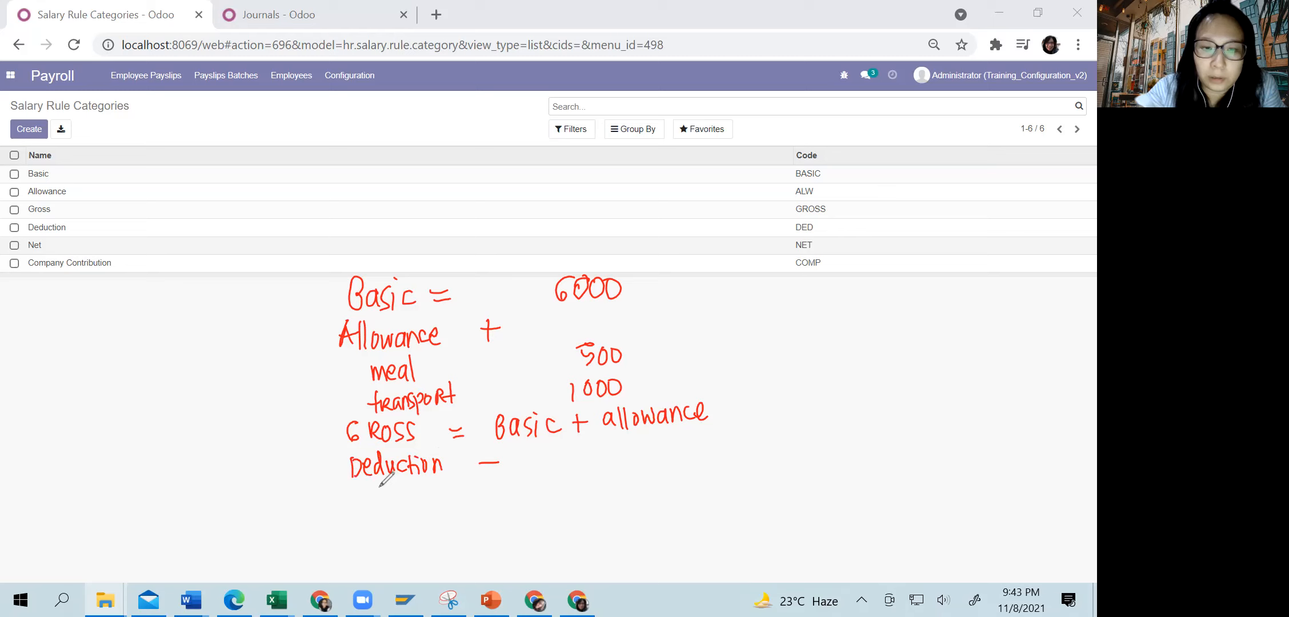
drag(376, 489, 463, 494)
drag(472, 483, 514, 486)
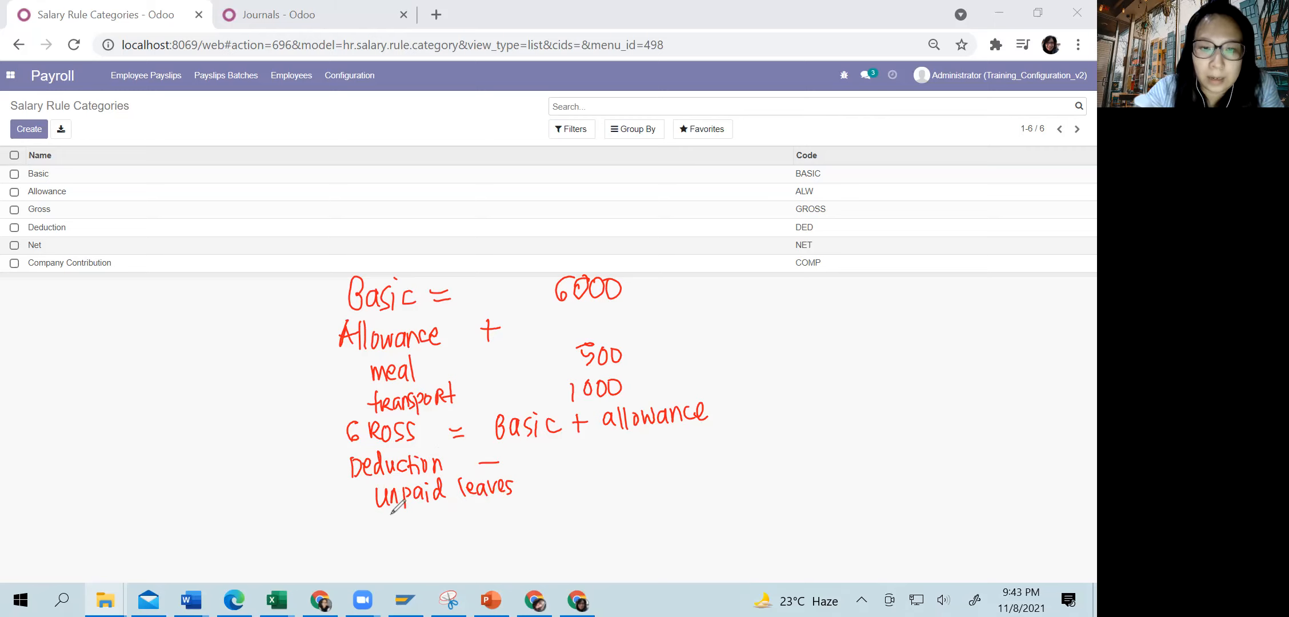
mouse_move(394, 509)
mouse_down()
mouse_move(388, 533)
mouse_move(407, 517)
mouse_move(425, 531)
mouse_up()
drag(424, 516, 413, 532)
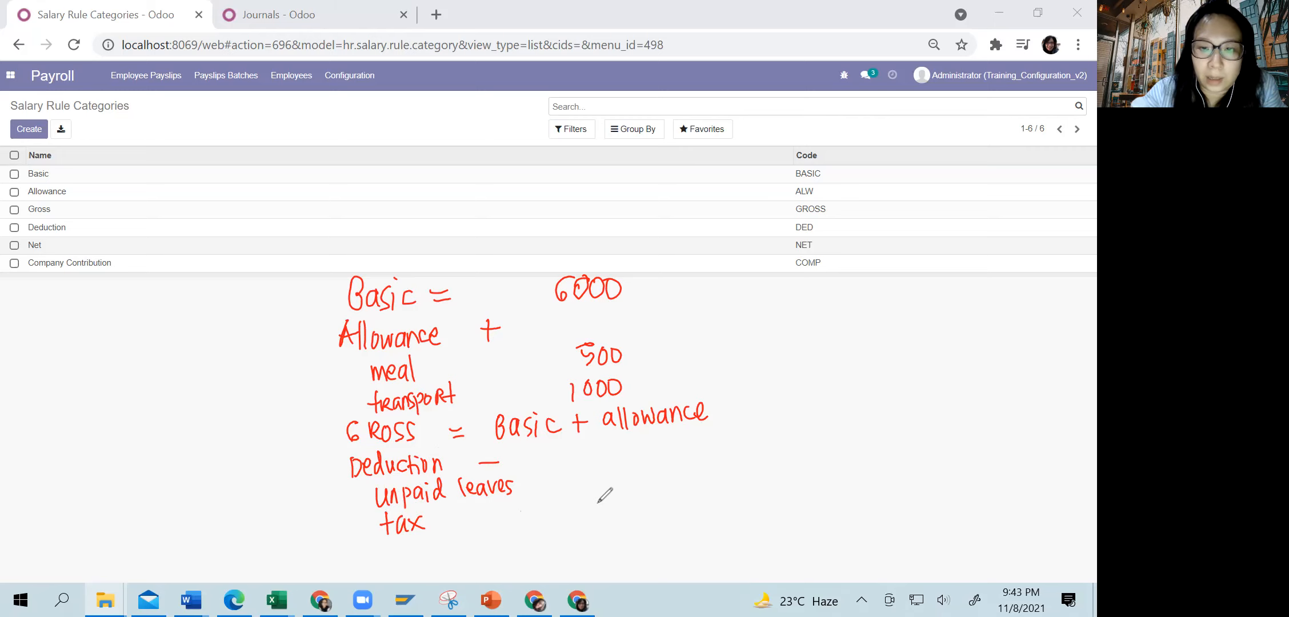
mouse_move(598, 497)
mouse_down()
mouse_move(599, 517)
mouse_move(619, 499)
mouse_up()
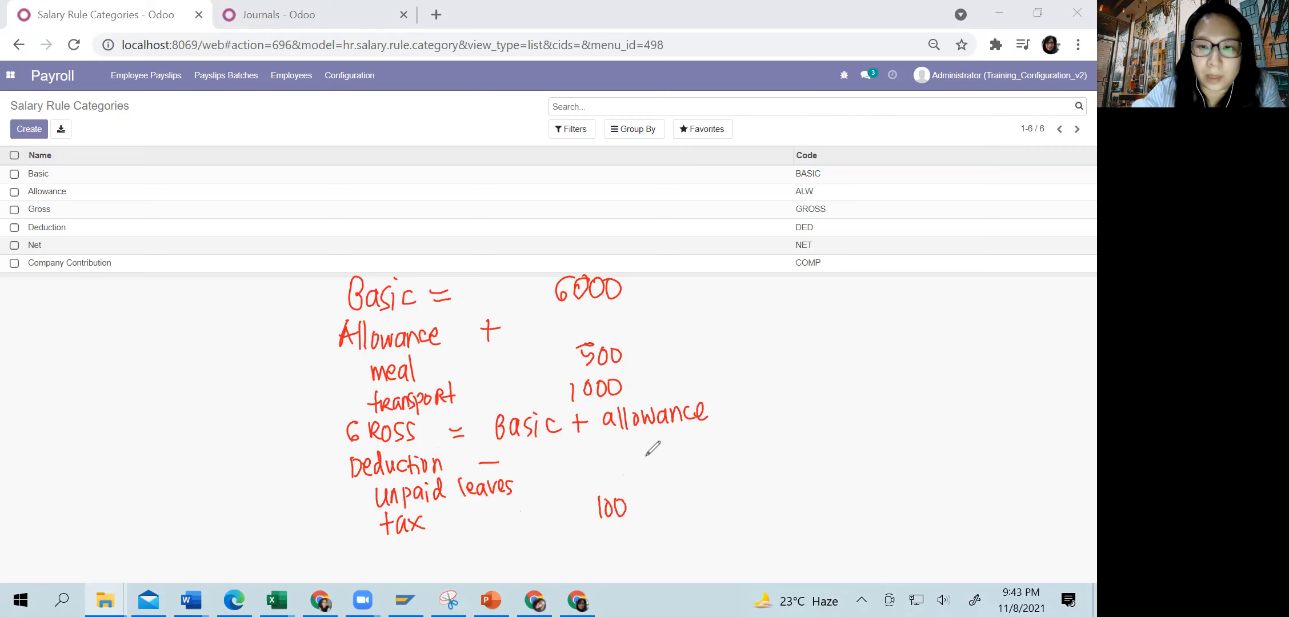
Complete the handwritten gross line with "= 7500", marking the 6000, 500 and 1000 amounts with dots.
drag(737, 403, 754, 400)
drag(740, 410, 757, 407)
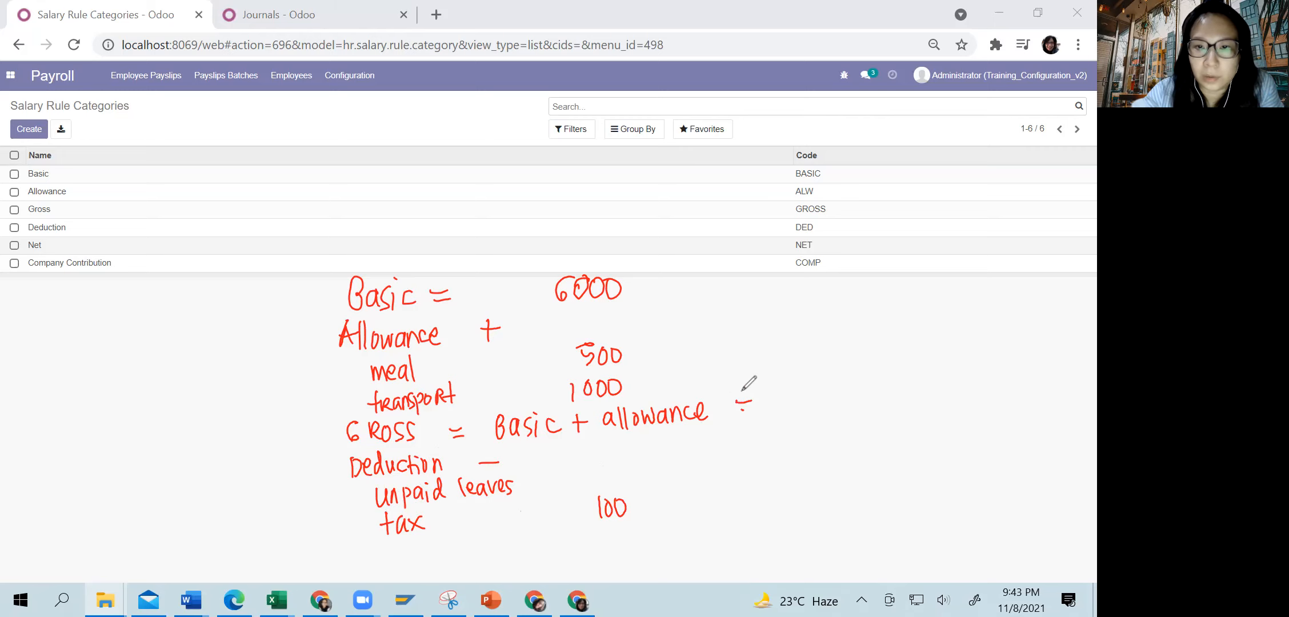
click(634, 293)
click(638, 354)
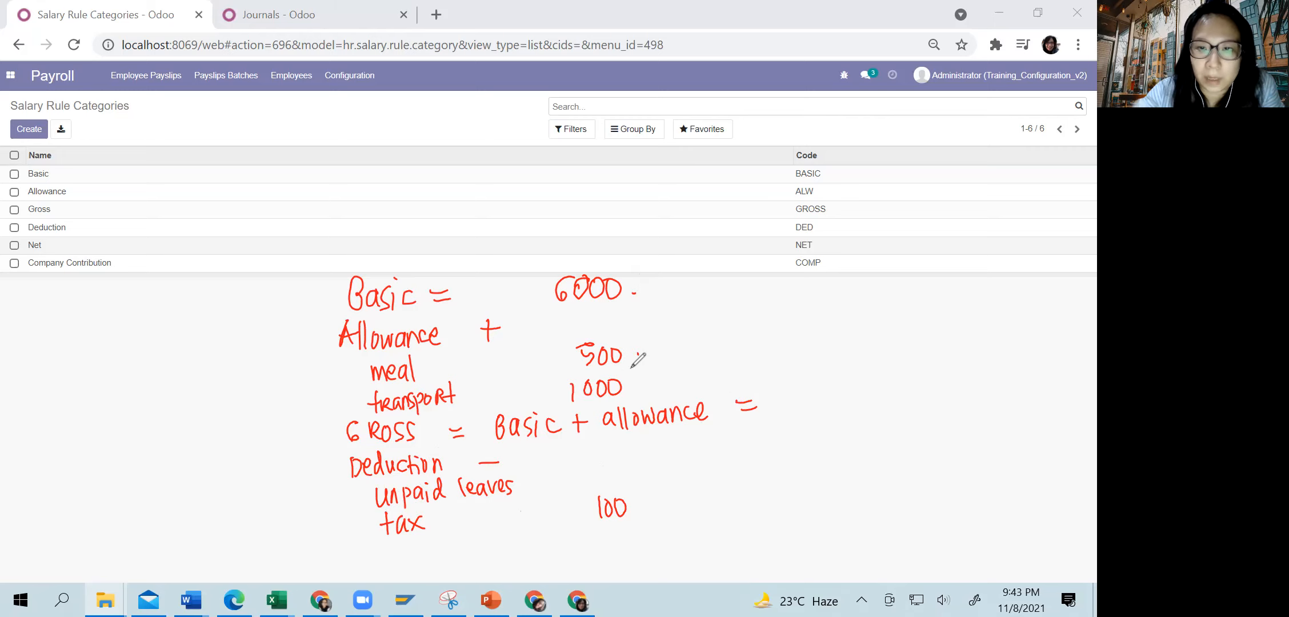
click(638, 388)
mouse_move(774, 389)
mouse_down()
mouse_move(779, 410)
mouse_move(792, 409)
mouse_up()
drag(794, 388, 826, 391)
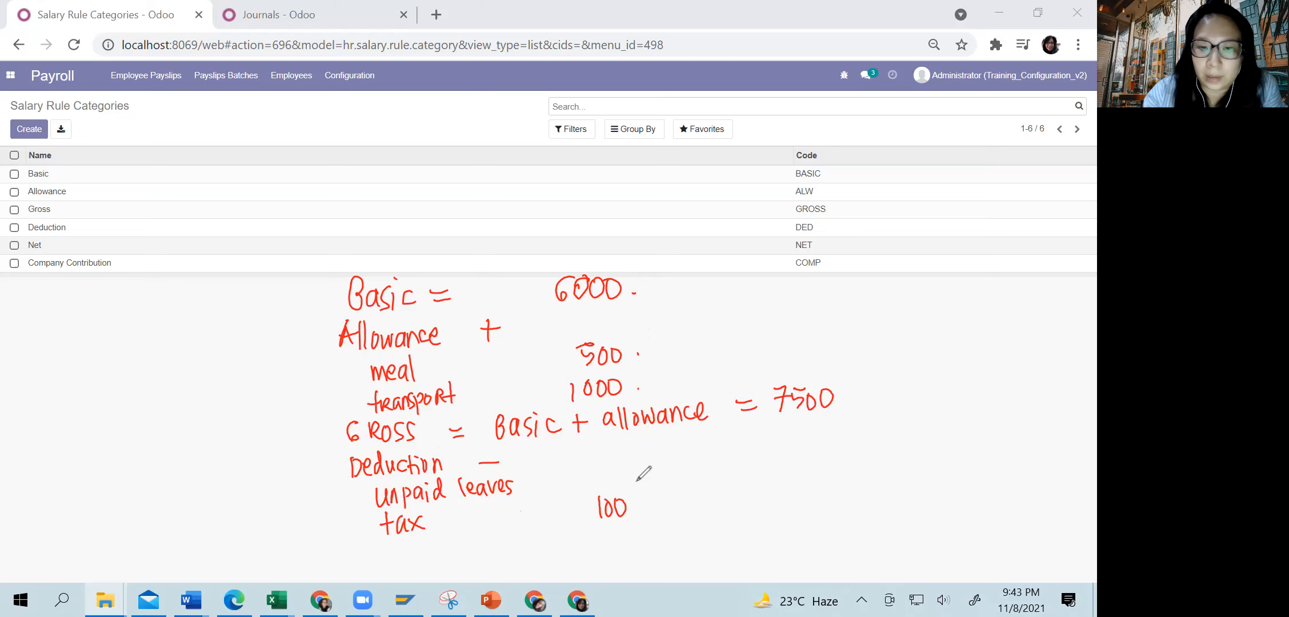
Handwrite "NET = GROSS − Deduction = 7400" below the tax line and underline the 7400.
mouse_move(363, 568)
mouse_down()
mouse_move(378, 548)
mouse_move(389, 567)
mouse_move(409, 551)
mouse_up()
drag(399, 552, 398, 570)
drag(470, 547, 483, 546)
mouse_move(471, 556)
mouse_down()
mouse_move(532, 547)
mouse_move(550, 559)
mouse_move(560, 542)
mouse_move(574, 560)
mouse_up()
drag(591, 558, 672, 556)
mouse_move(679, 546)
mouse_down()
mouse_move(679, 558)
mouse_move(708, 540)
mouse_move(814, 552)
mouse_up()
drag(825, 530, 839, 557)
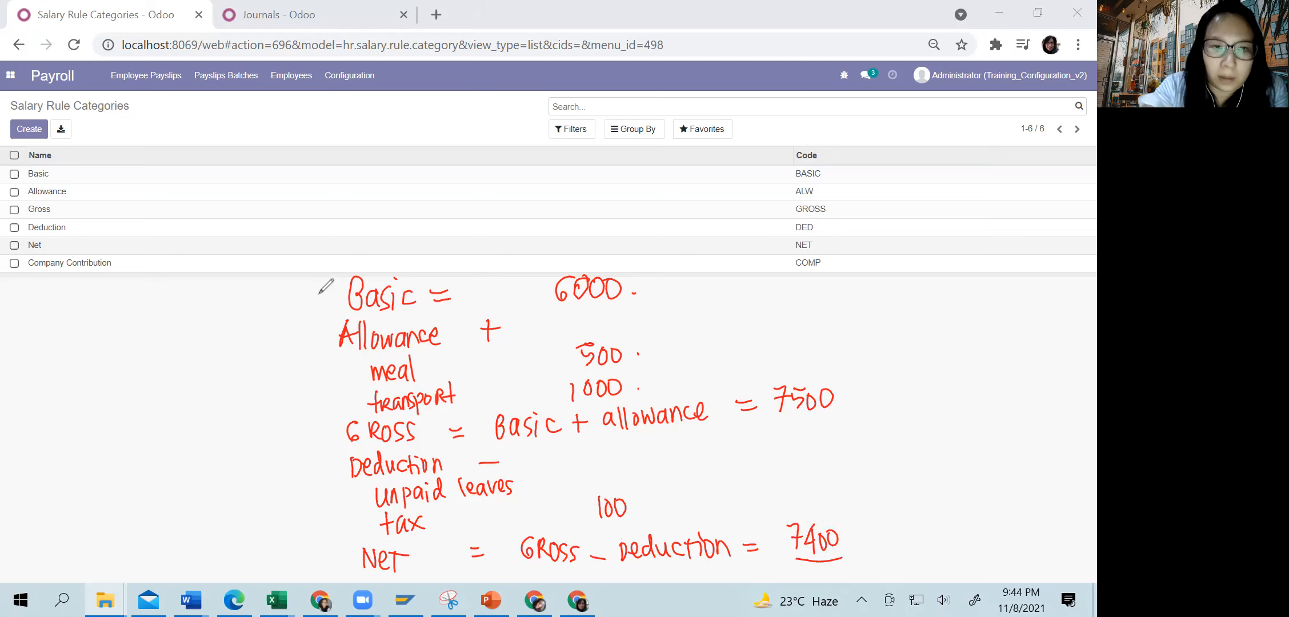
Draw tick marks beside the handwritten Basic, Allowance, Gross, Deduction and Net entries.
drag(321, 286, 331, 278)
drag(319, 324, 333, 322)
drag(333, 429, 339, 423)
click(330, 464)
drag(331, 463, 341, 457)
drag(342, 557, 352, 549)
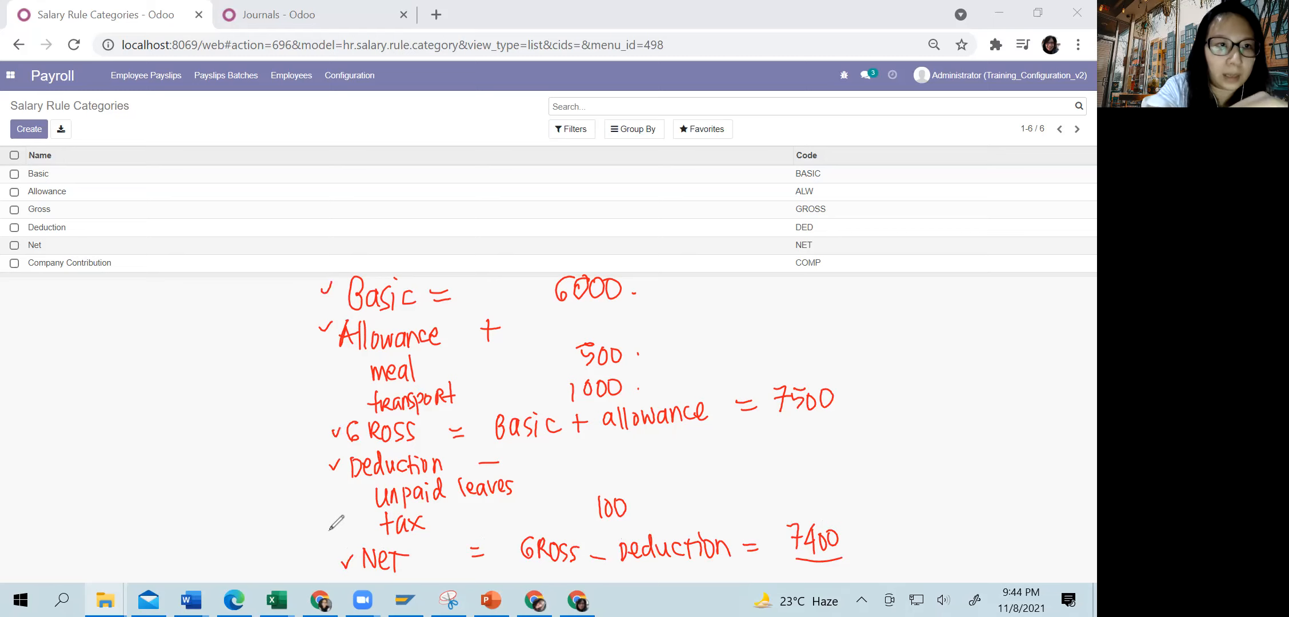
Underline the Salary Rule Categories heading and draw bullet dashes before meal, transport, unpaid leaves and tax.
drag(12, 112, 143, 116)
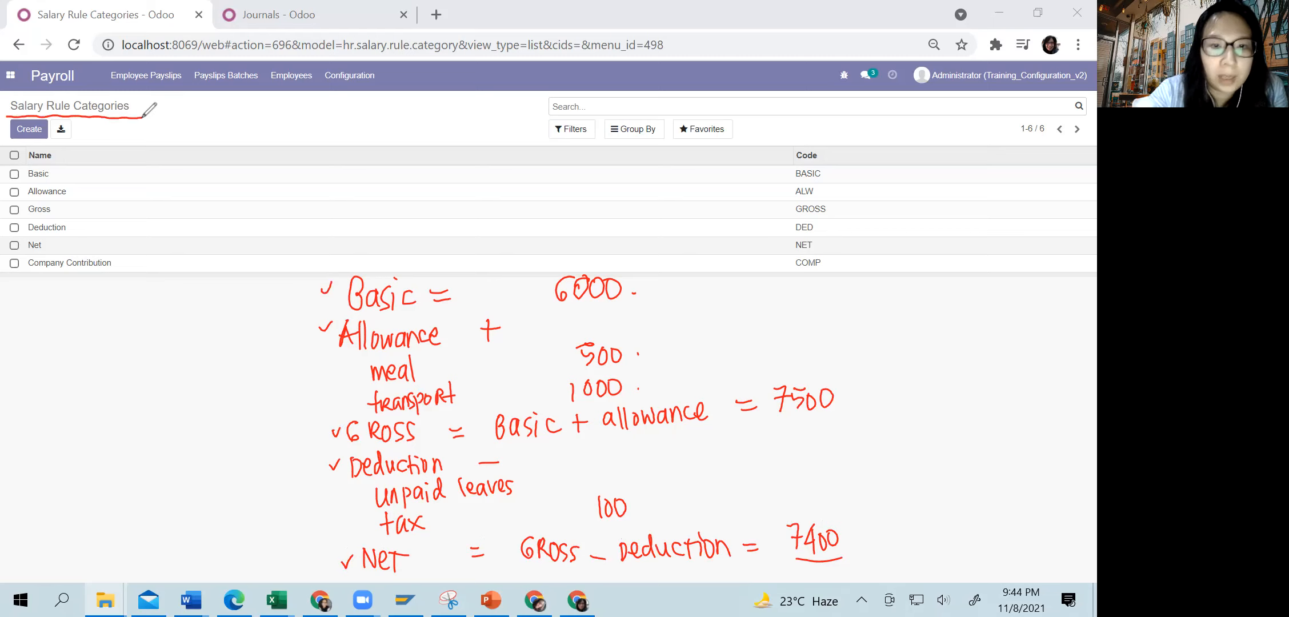
drag(359, 375, 370, 402)
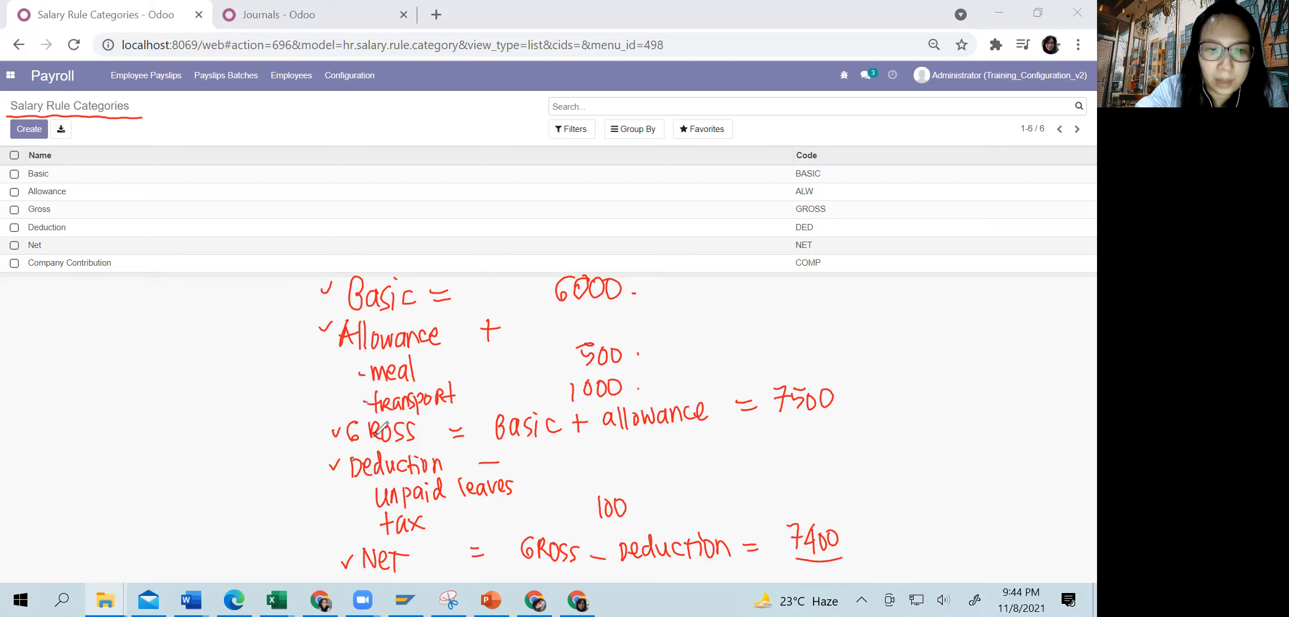
drag(365, 499, 373, 498)
drag(368, 520, 372, 517)
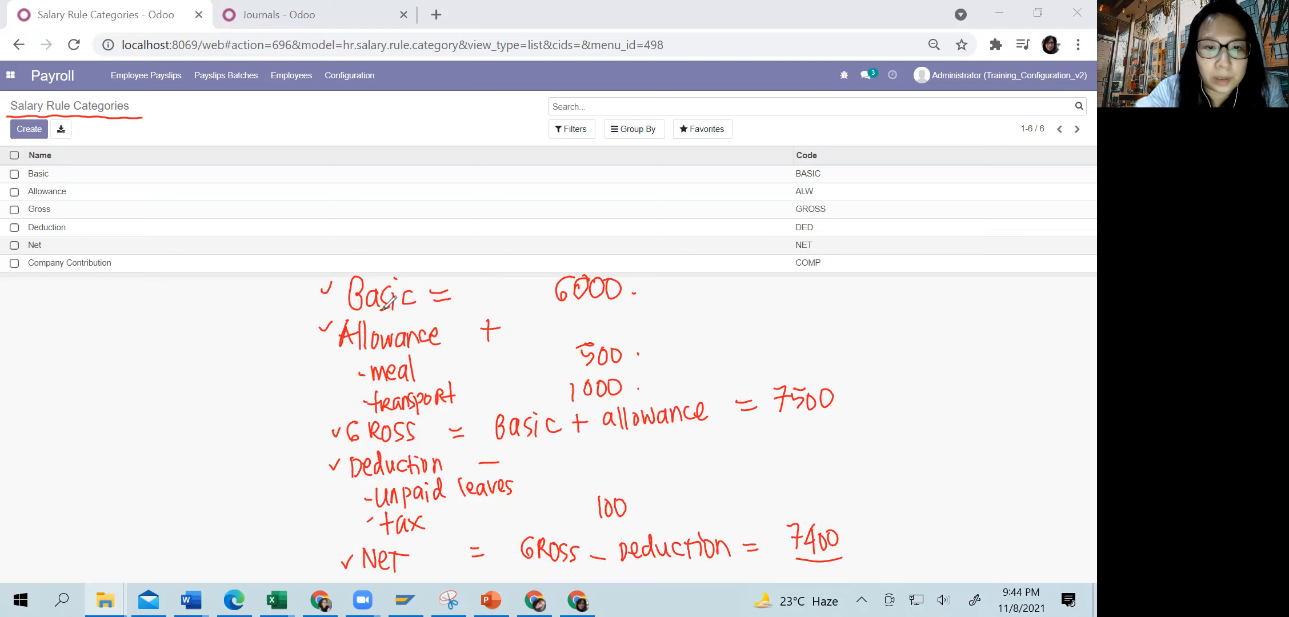
Handwrite Basic, Gross and Net as rules beneath their matching categories, and clear all annotations from the screen.
drag(380, 308, 420, 320)
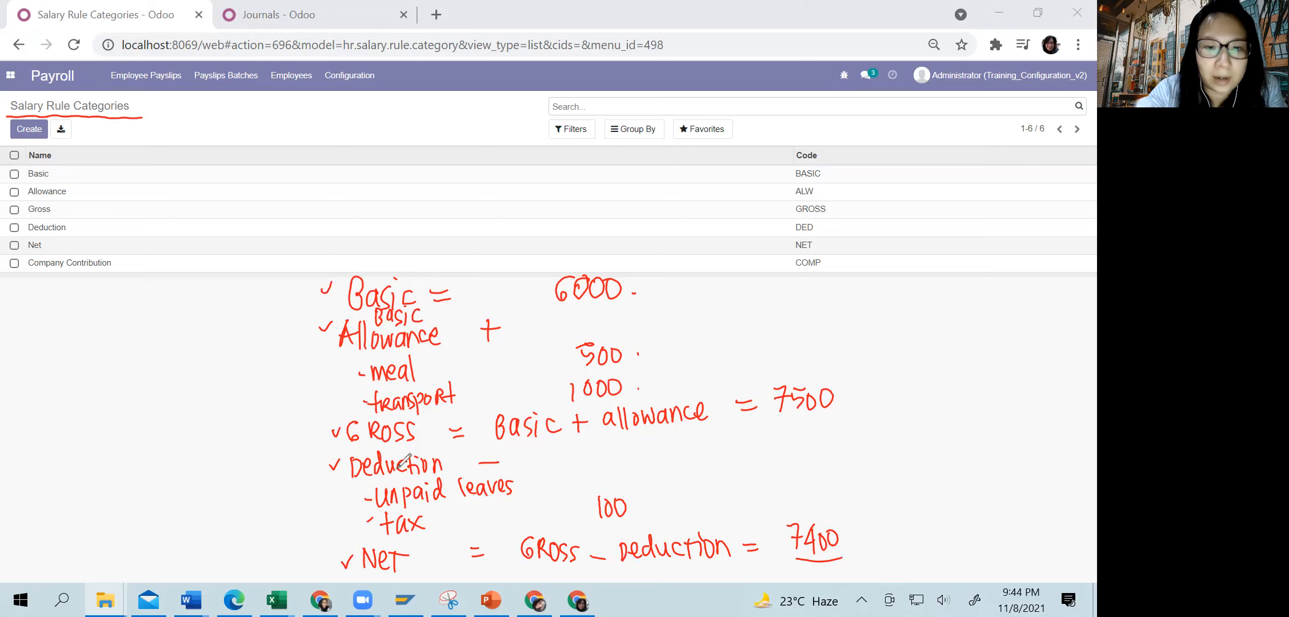
drag(388, 440, 430, 439)
drag(398, 571, 422, 571)
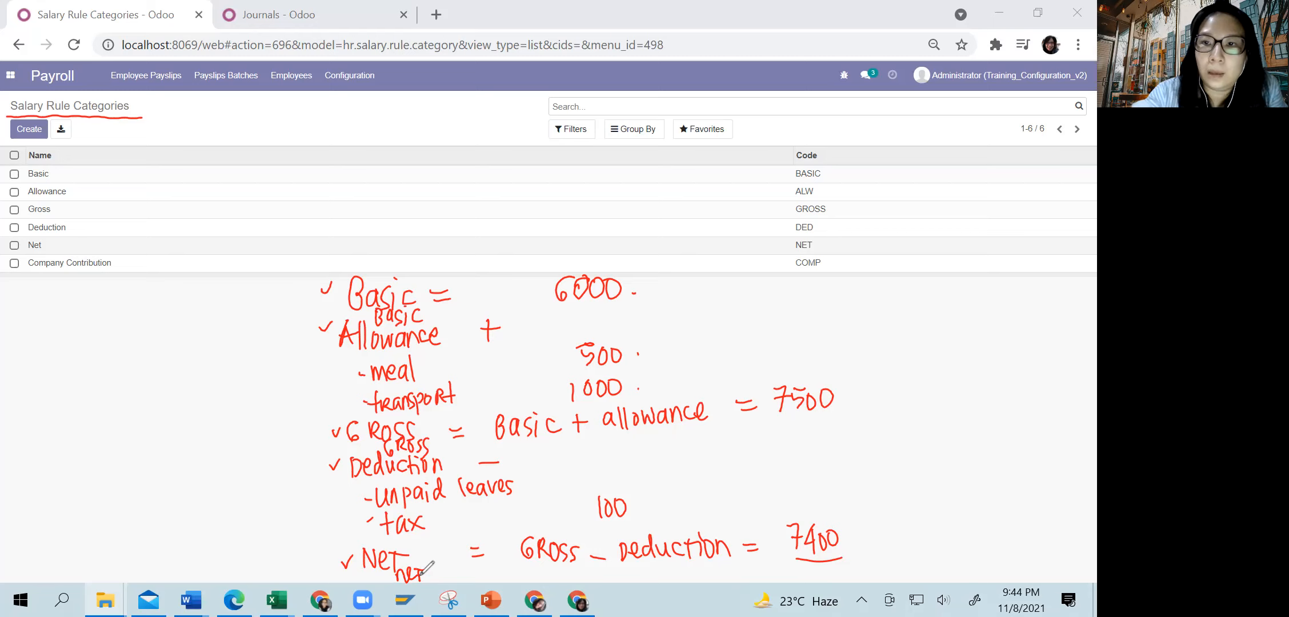
key(e)
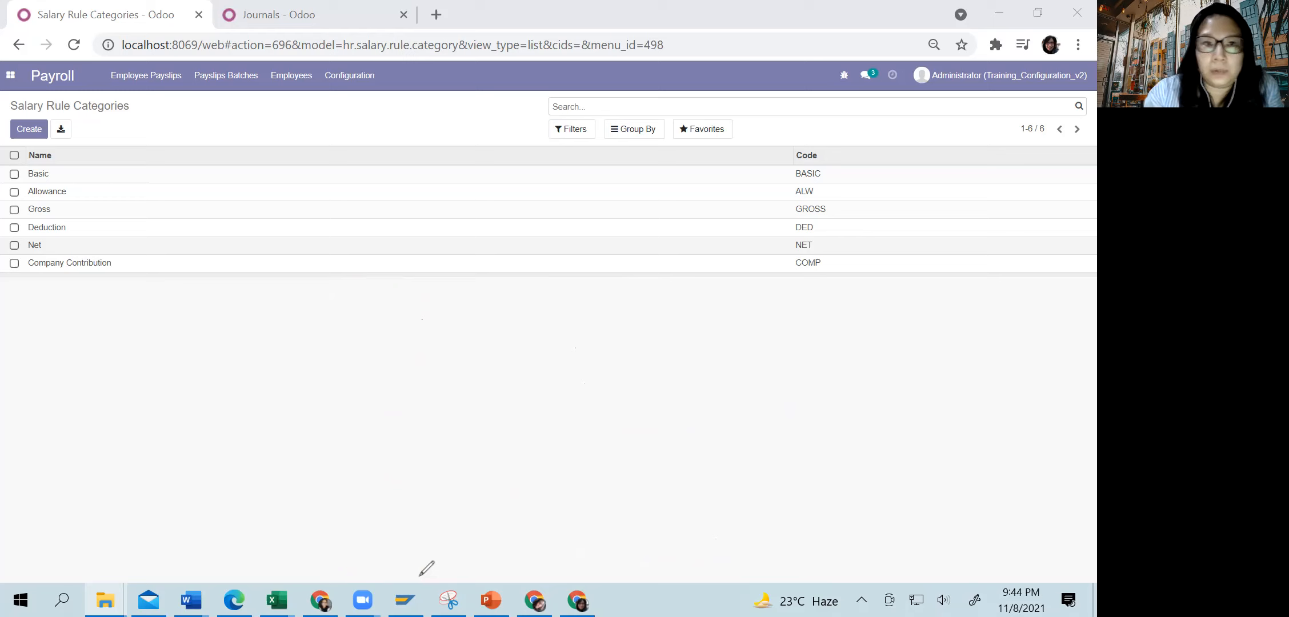
Open the Basic Salary rule from the Salary Rules list in edit mode and examine its Python code.
click(343, 77)
click(360, 151)
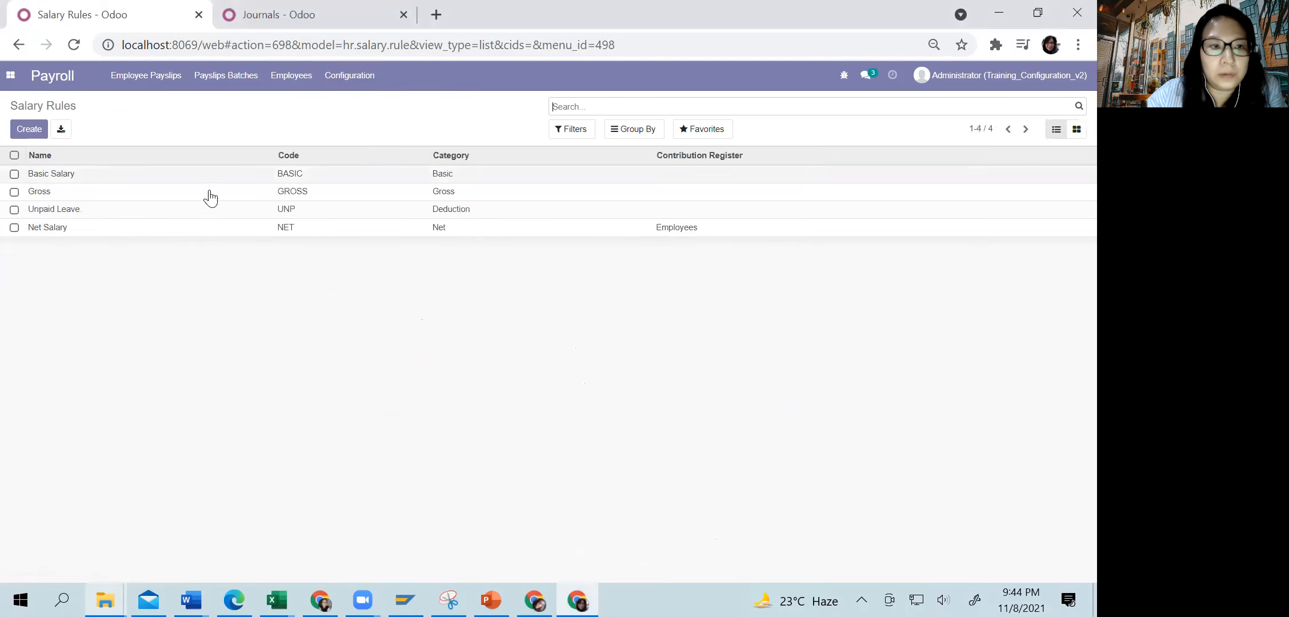
click(82, 179)
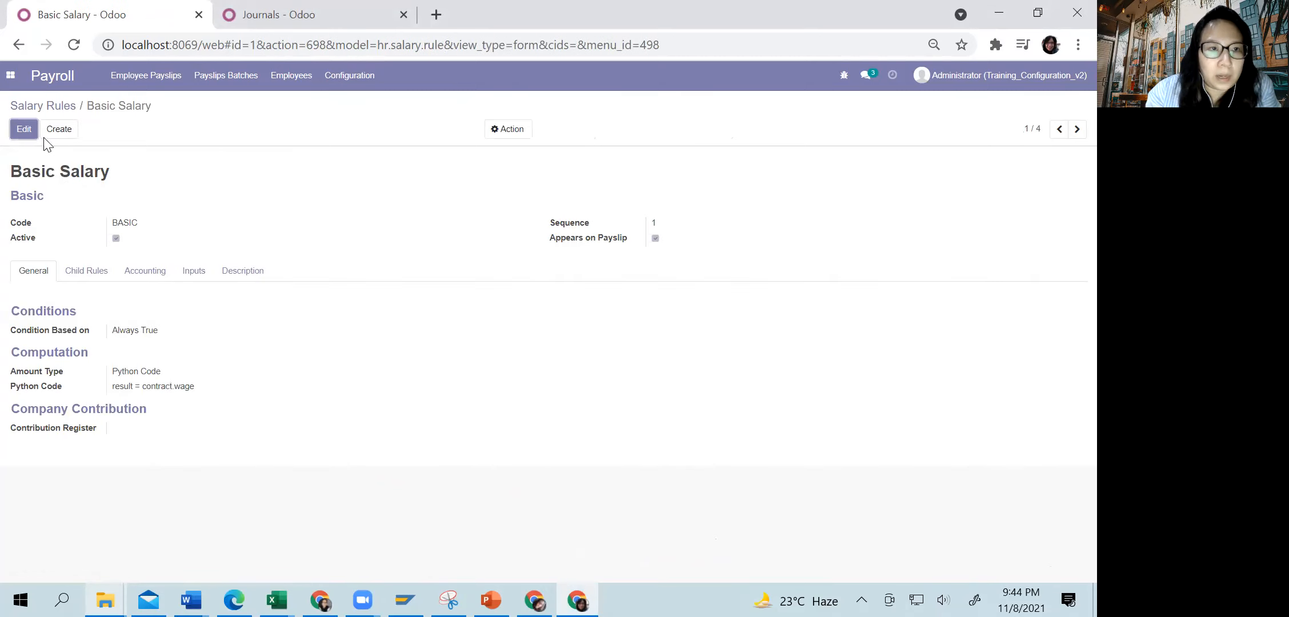
click(24, 129)
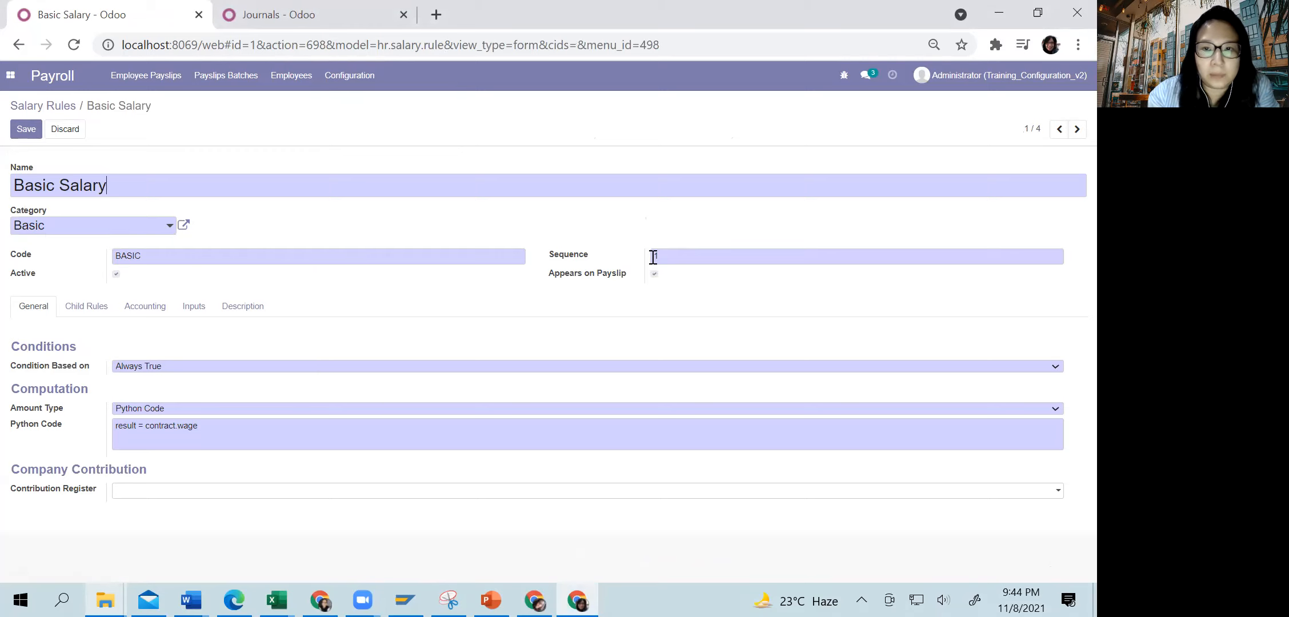
drag(212, 427, 103, 426)
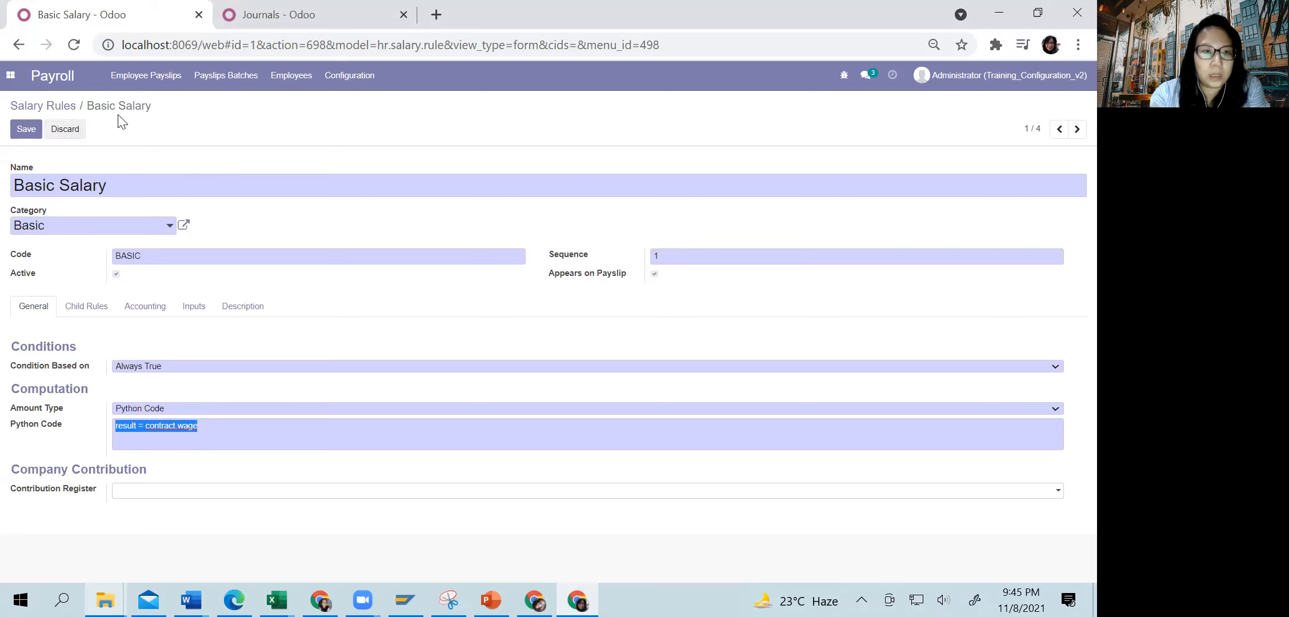
Set the Gross salary rule's sequence to 300 and save the rule.
click(1077, 129)
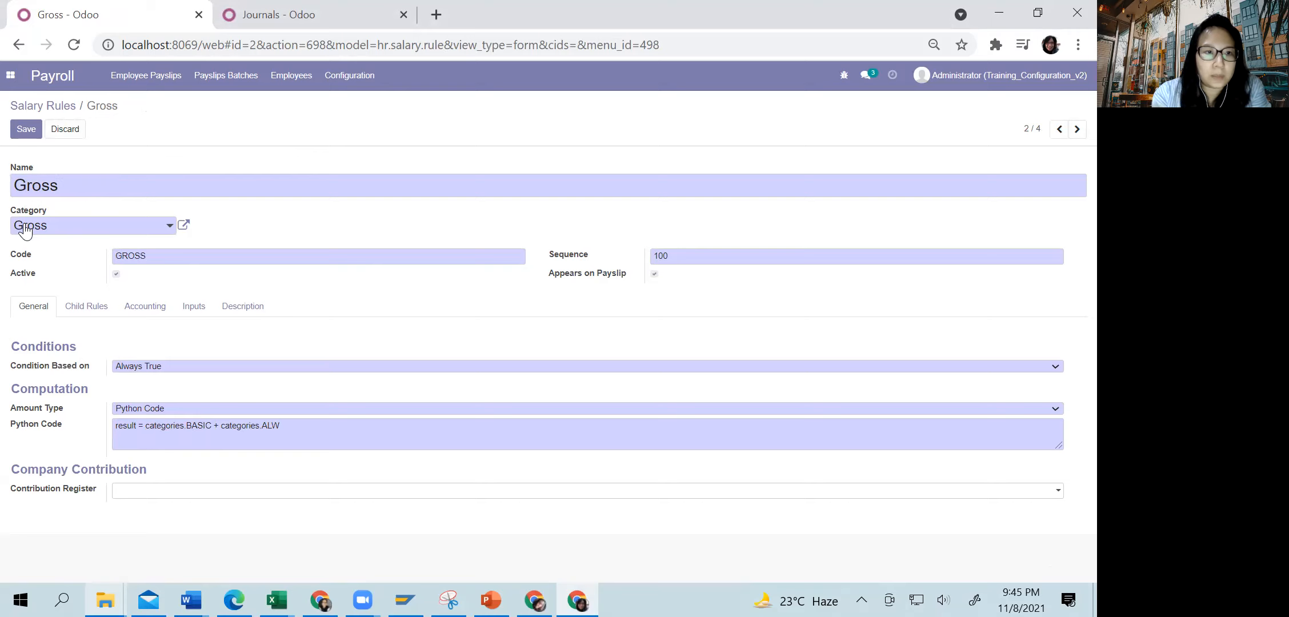
double_click(673, 256)
text(300)
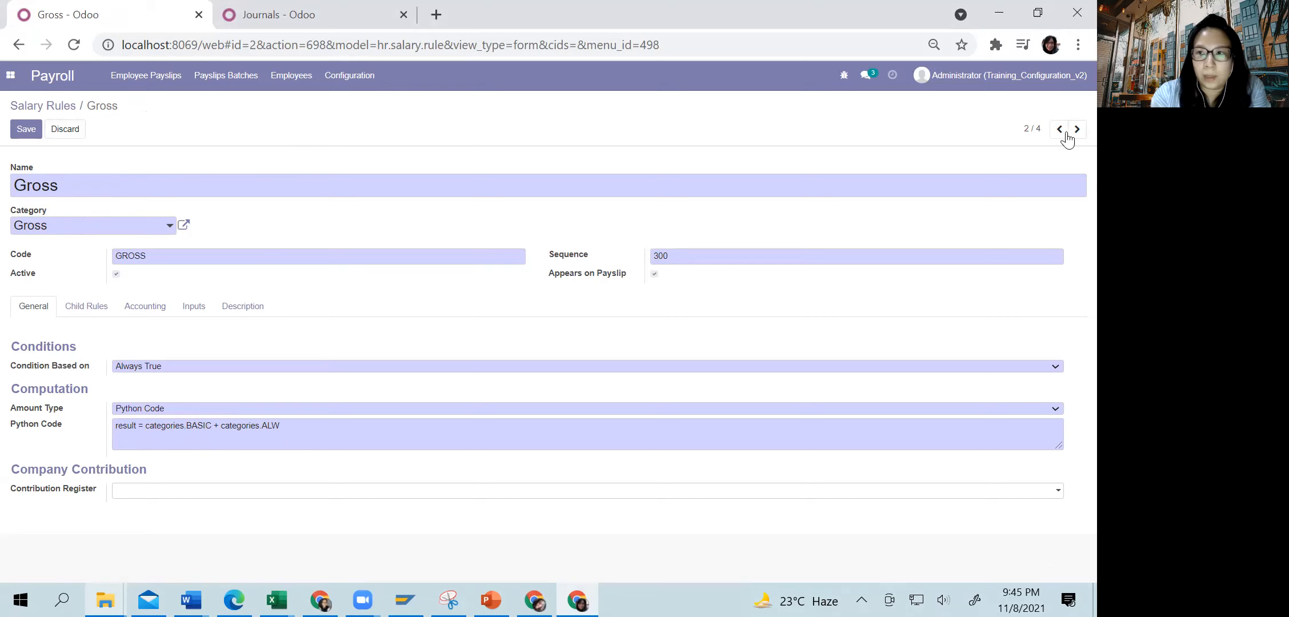
click(26, 130)
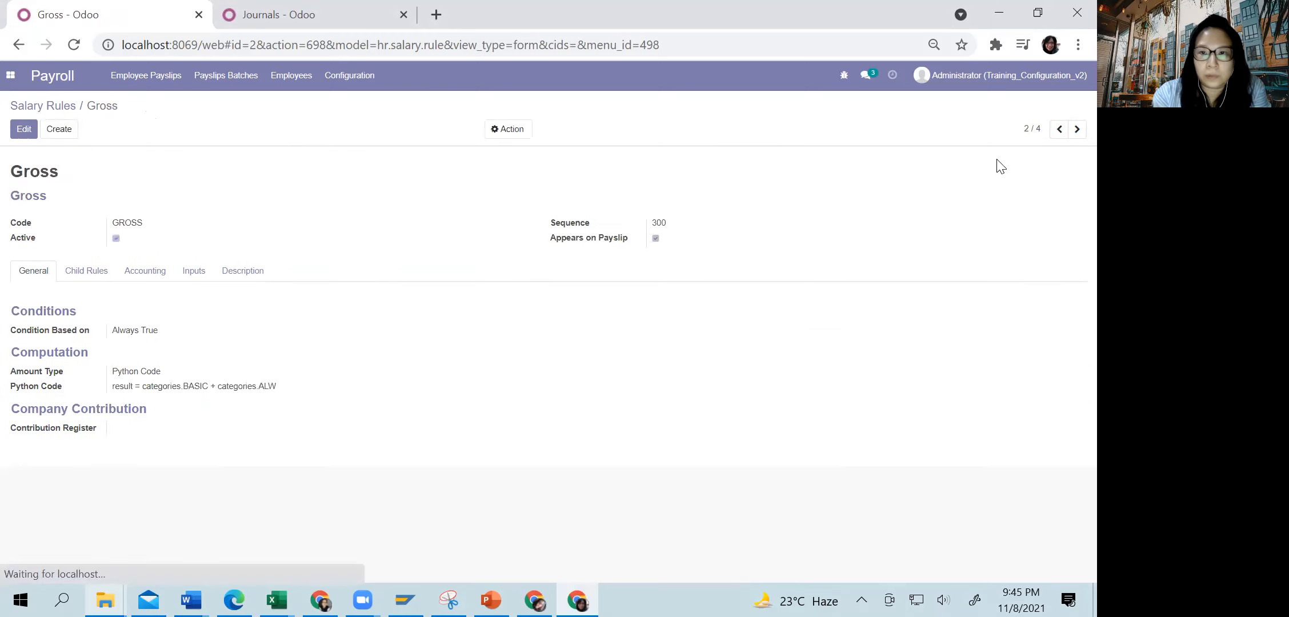
Open the Unpaid Leave salary rule for editing and set its sequence to 410.
click(1077, 129)
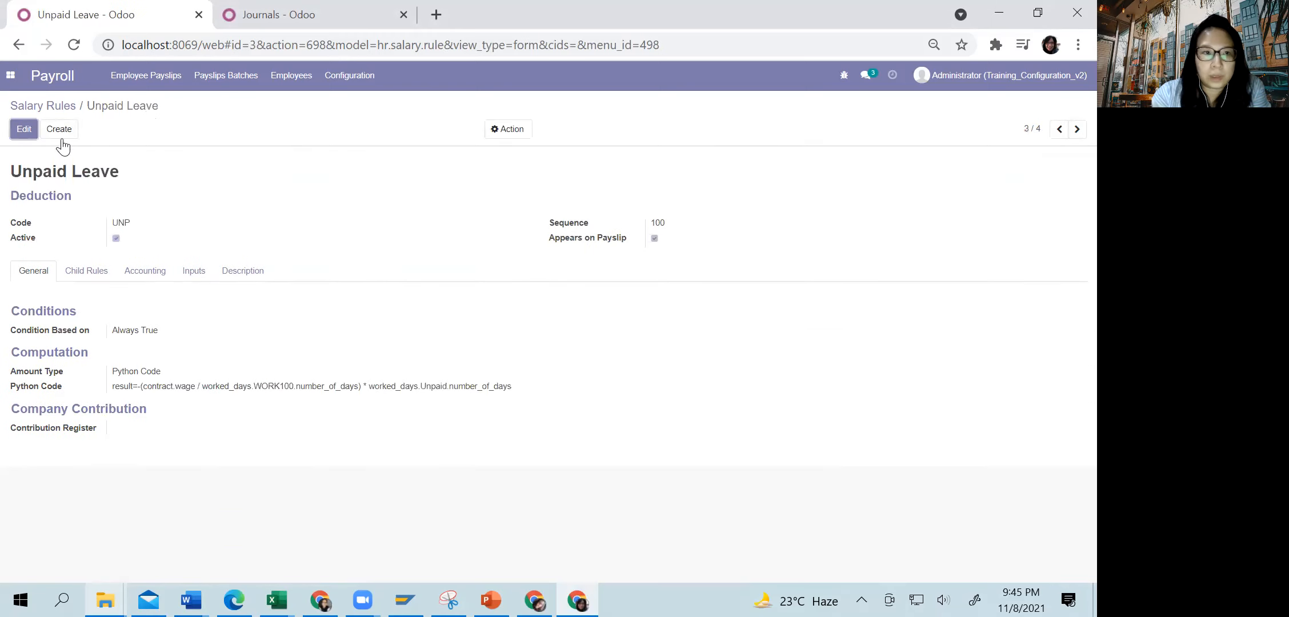
click(23, 130)
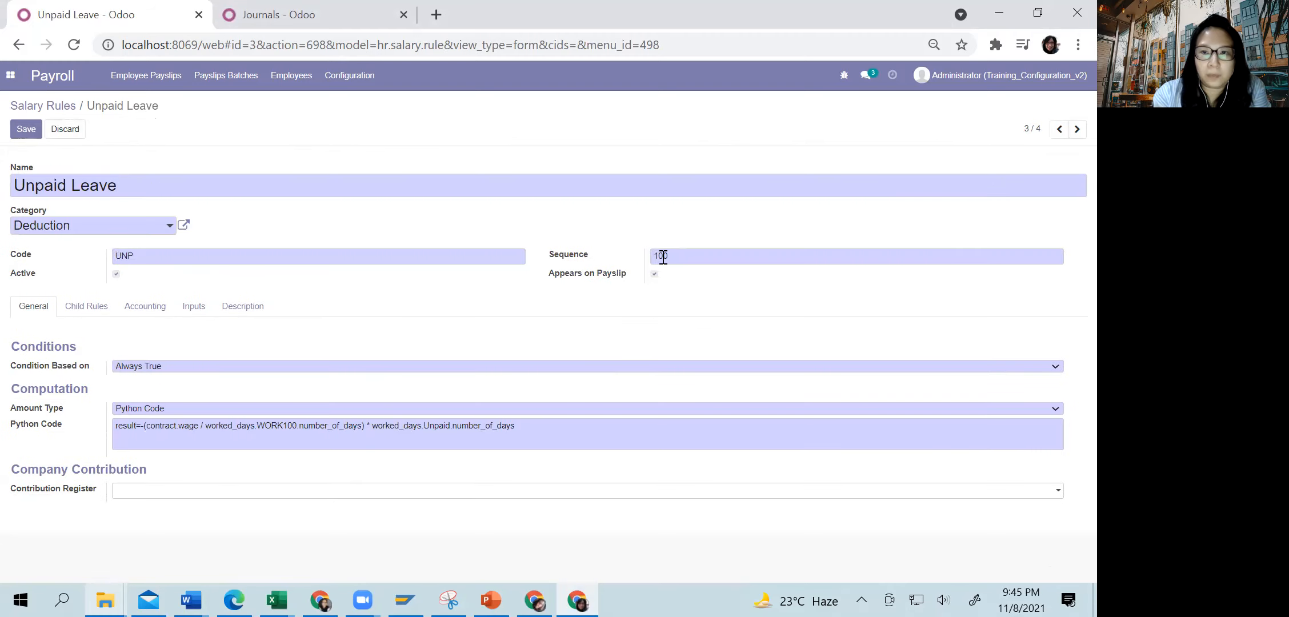
drag(672, 256, 646, 260)
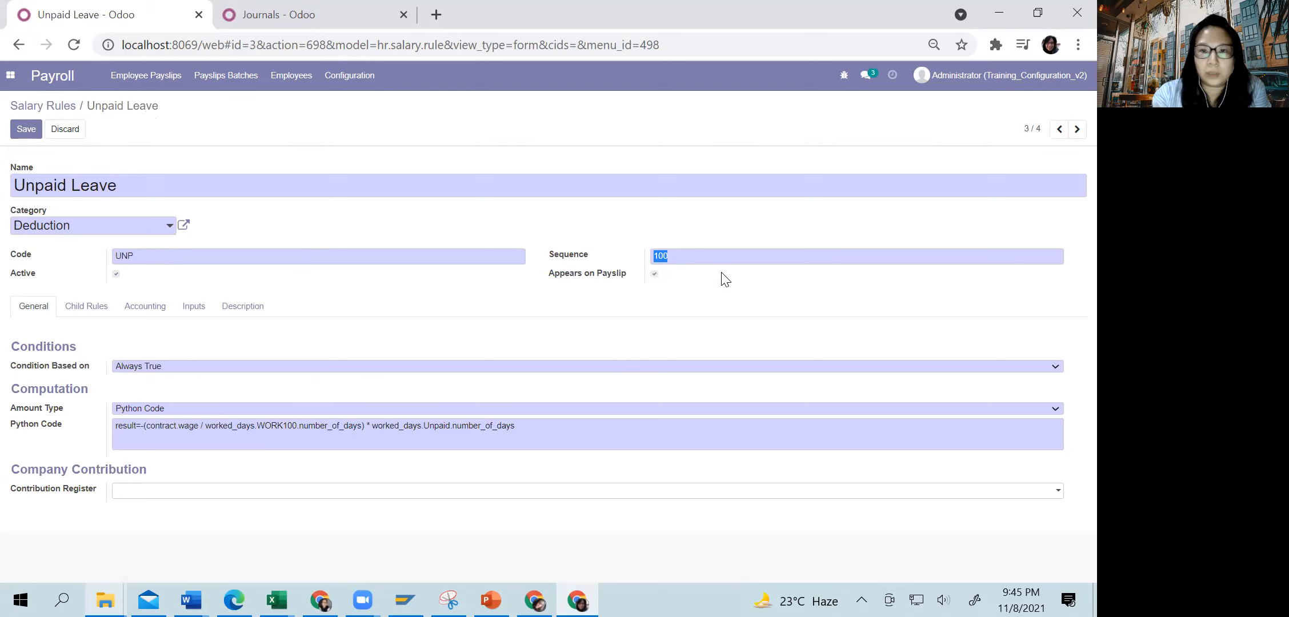
text(410)
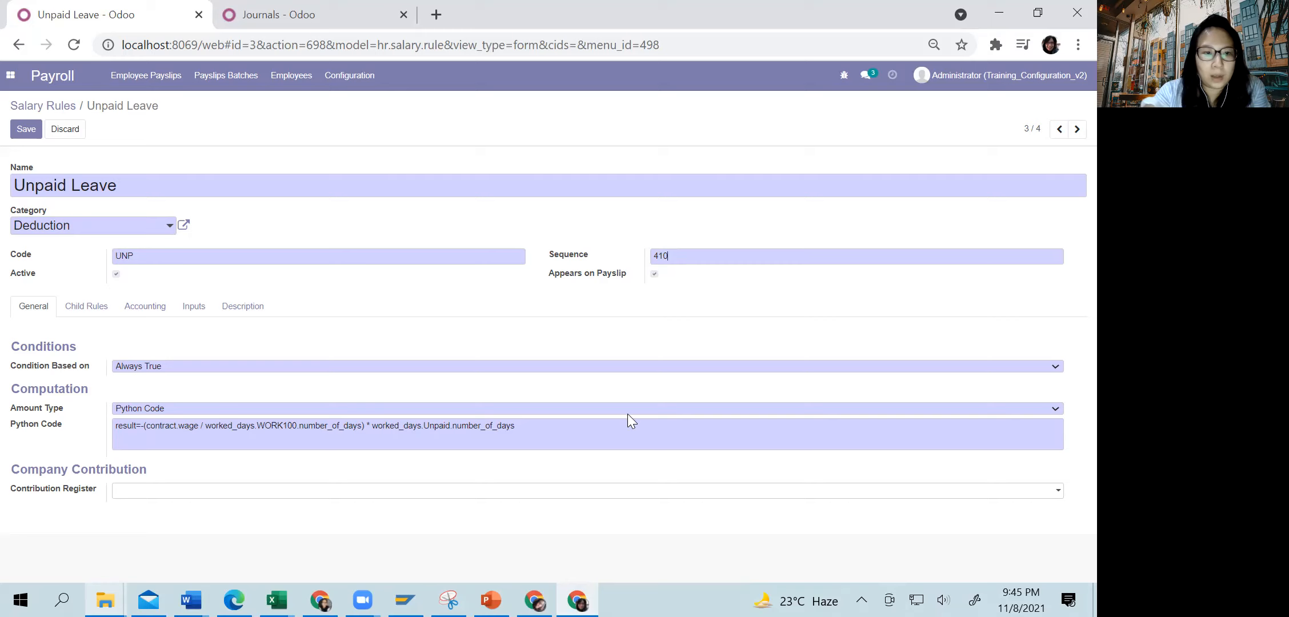
Change the Unpaid Leave rule's code to Unpaid, matching the name used in its Python code.
click(113, 426)
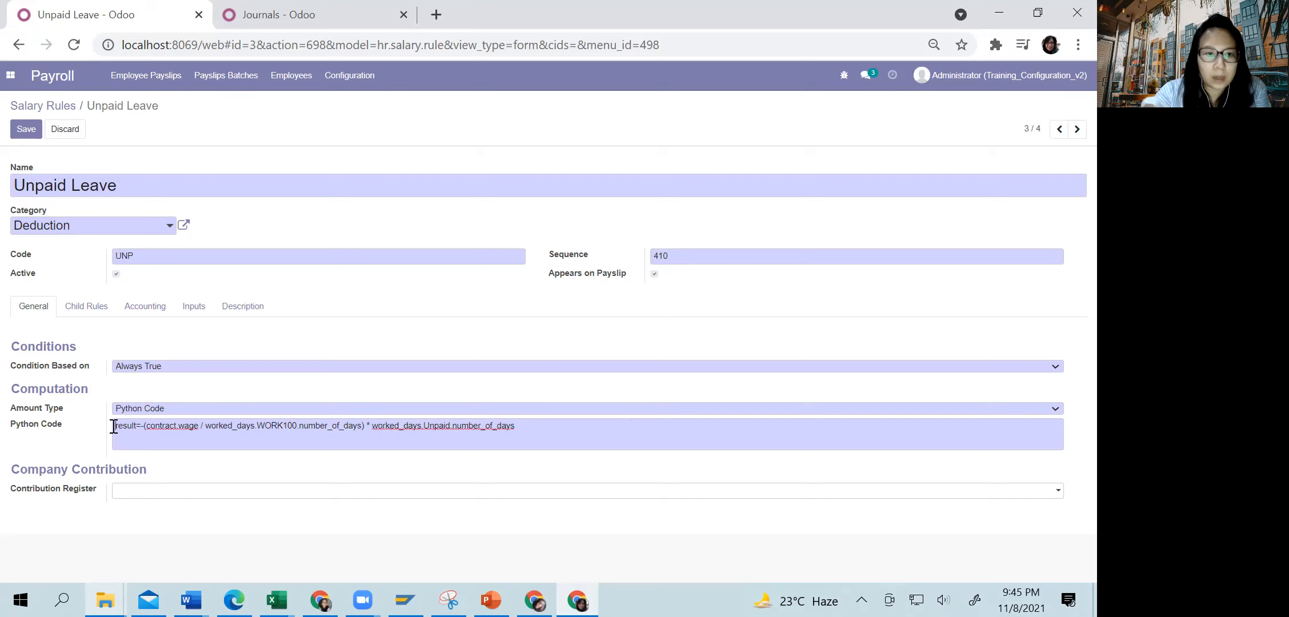
click(125, 254)
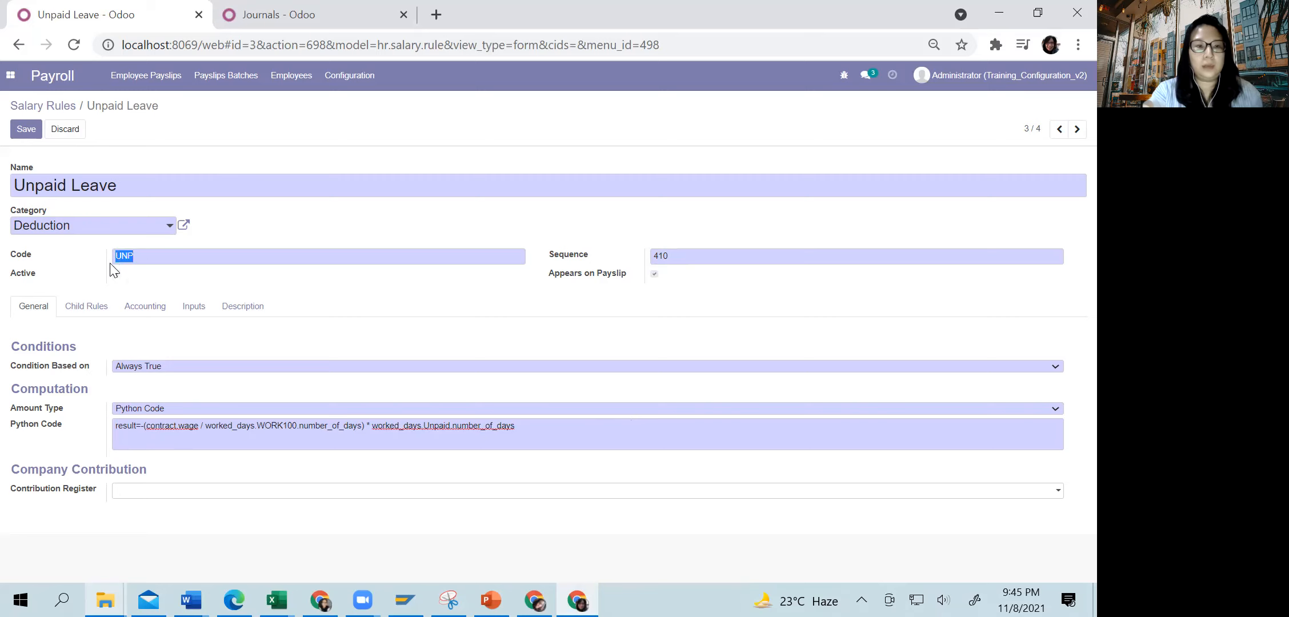
text(Unp)
key(BackSpace)
text(npa)
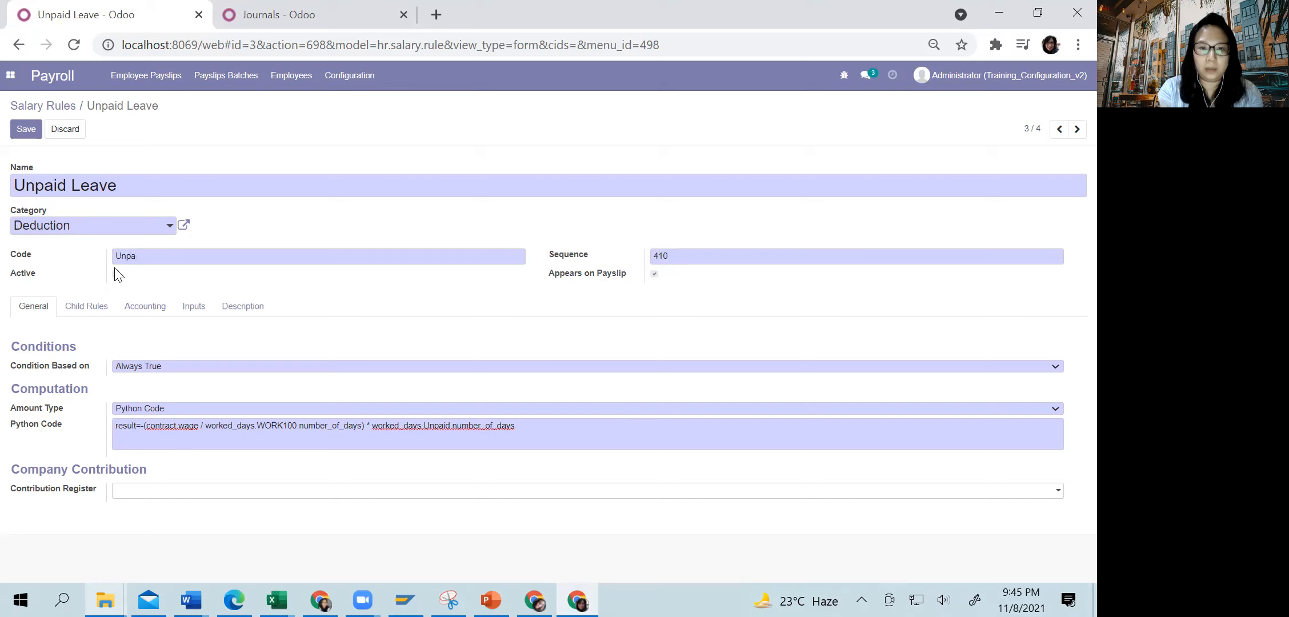
text(id)
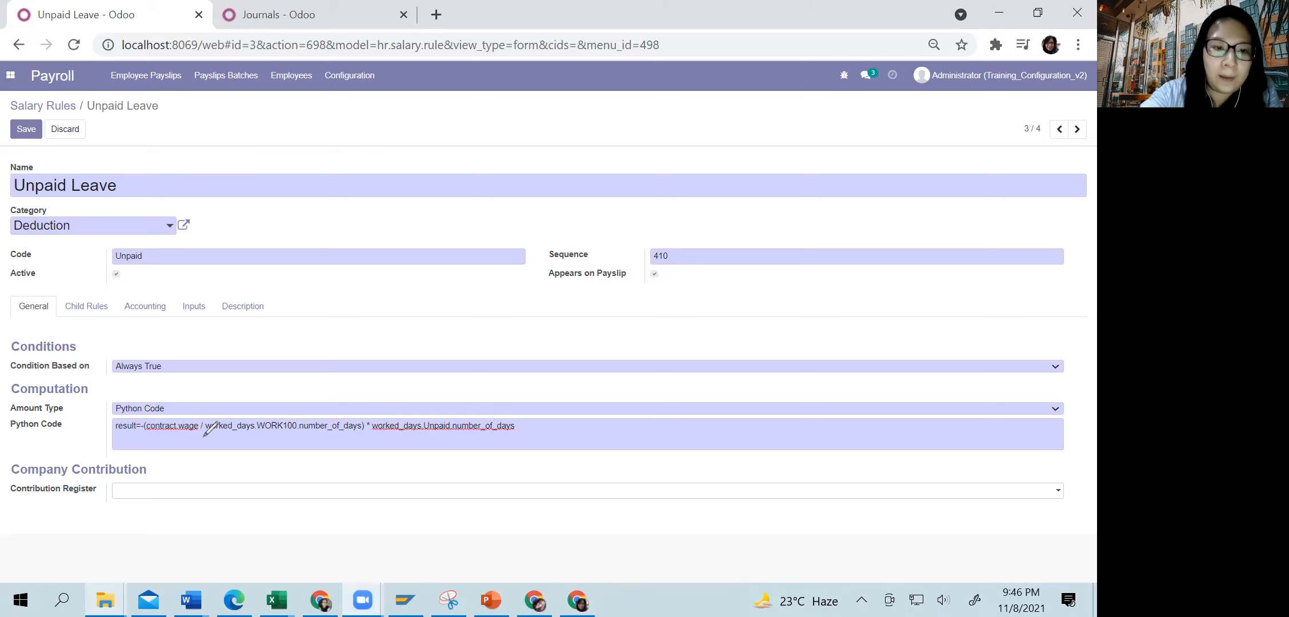
Box contract.wage and the WORK100 number of days in the Python code, and underline the Unpaid number of days.
drag(210, 434, 352, 435)
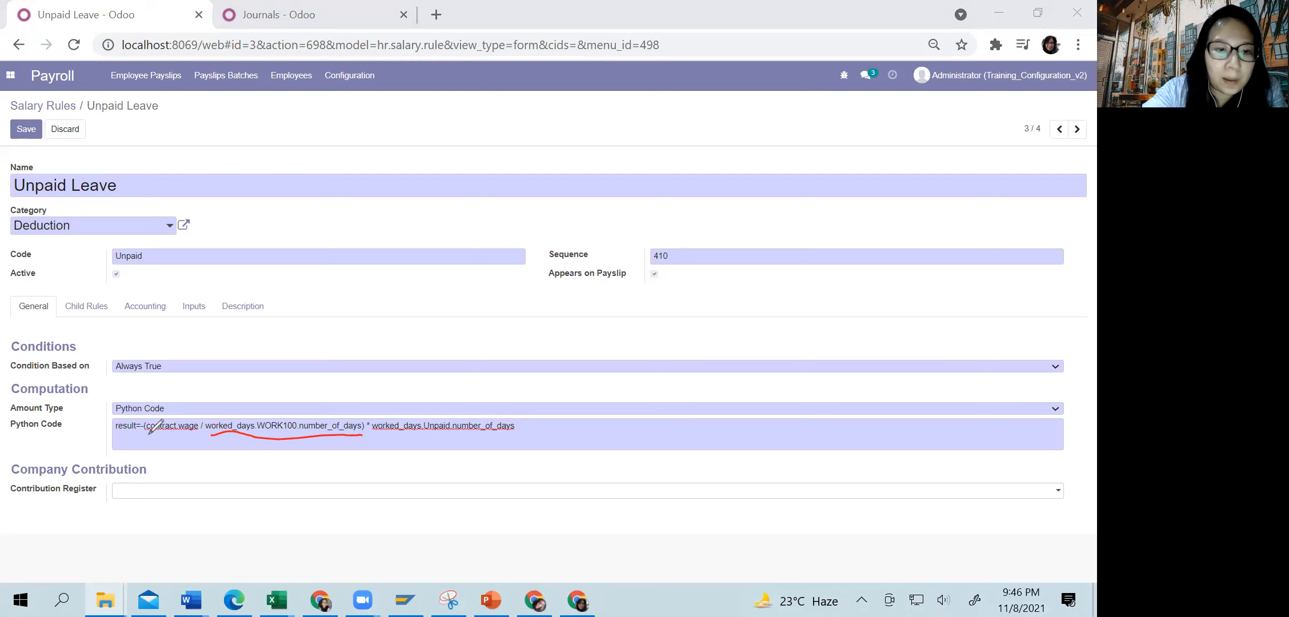
mouse_move(196, 437)
mouse_down()
mouse_move(151, 432)
mouse_move(200, 417)
mouse_move(148, 432)
mouse_move(352, 409)
mouse_move(364, 435)
mouse_up()
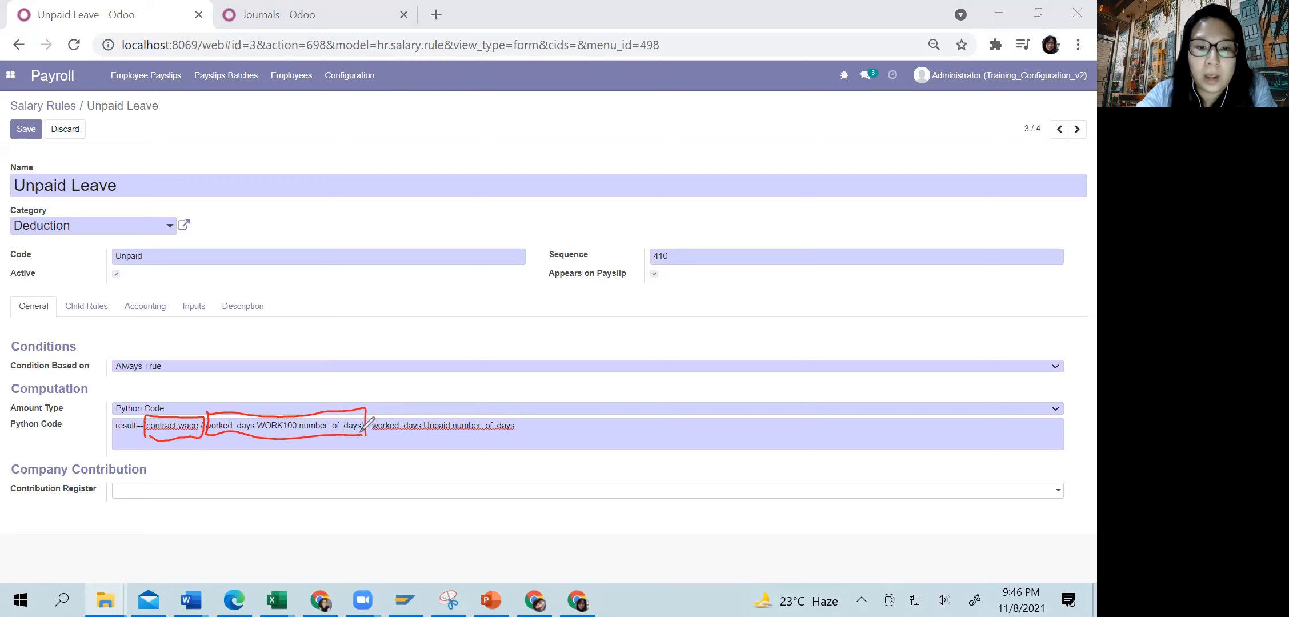
drag(374, 435, 512, 433)
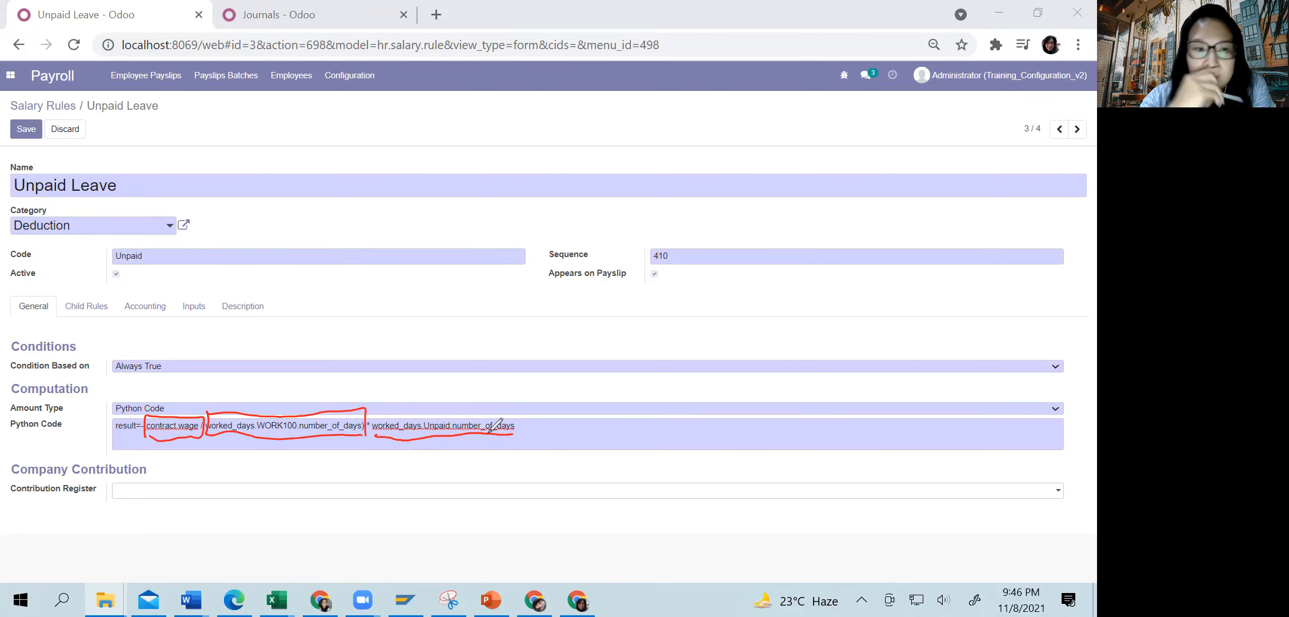
Handwrite "5000 / 20 = 250" below the Python code, erasing and redrawing the final zero.
mouse_move(230, 456)
mouse_down()
mouse_move(237, 474)
mouse_move(288, 483)
mouse_move(338, 460)
mouse_up()
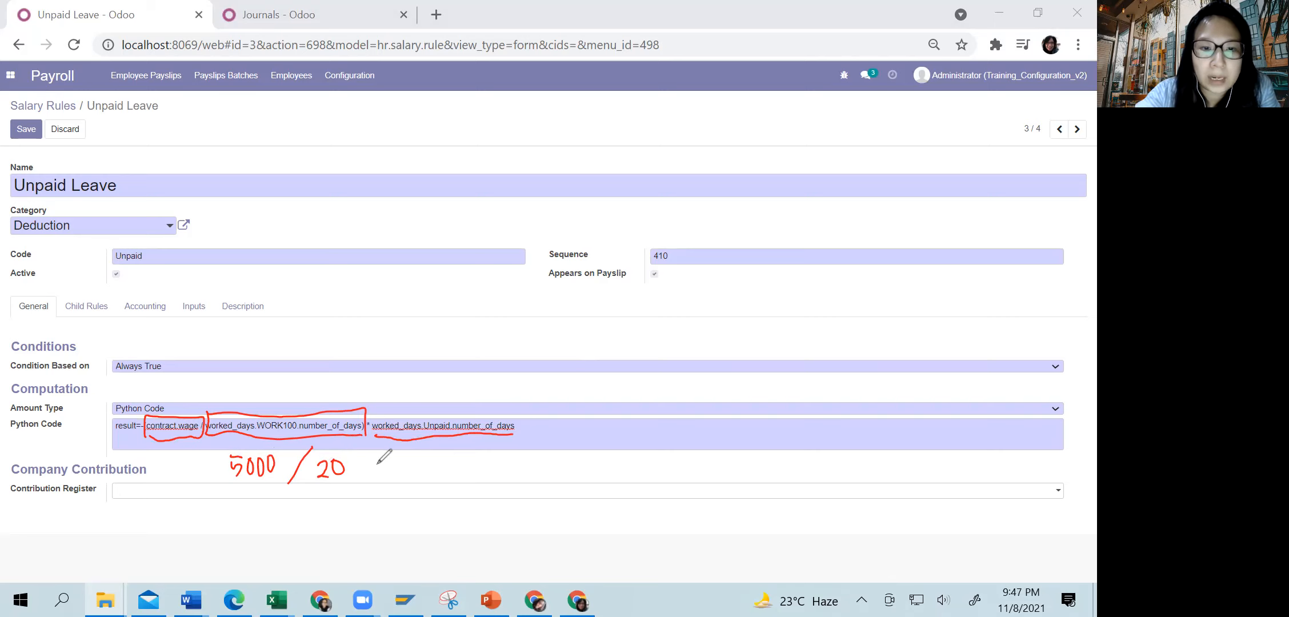
drag(371, 466, 381, 466)
drag(372, 474, 445, 456)
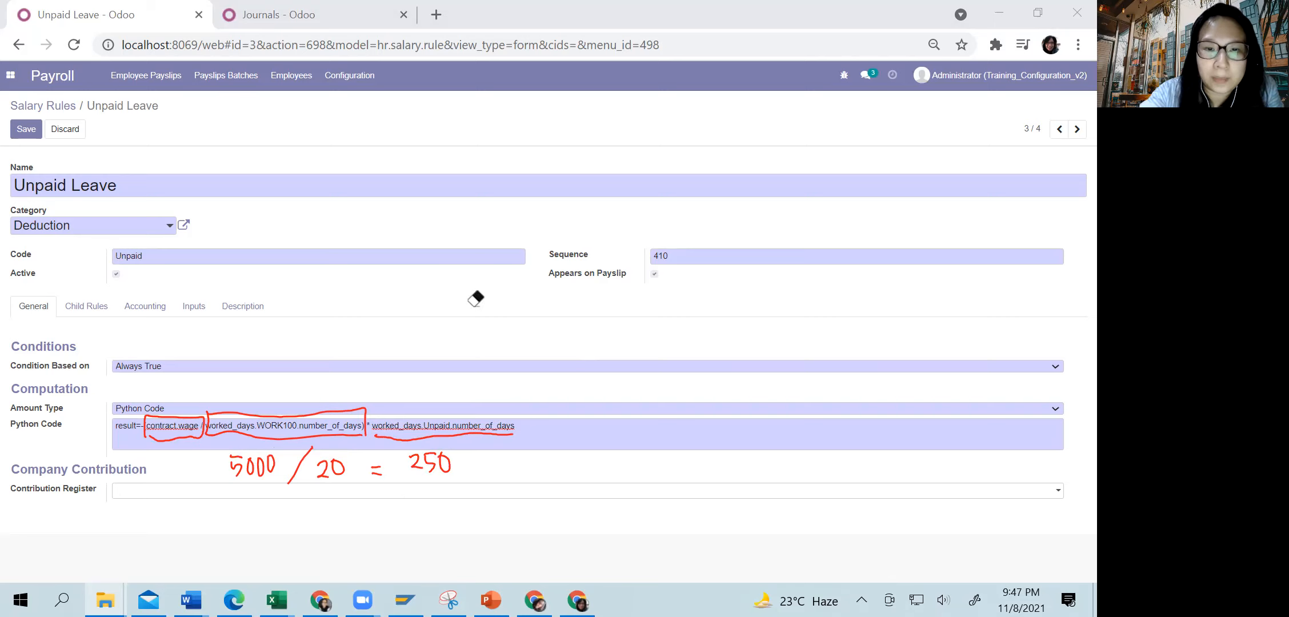
drag(449, 454, 443, 464)
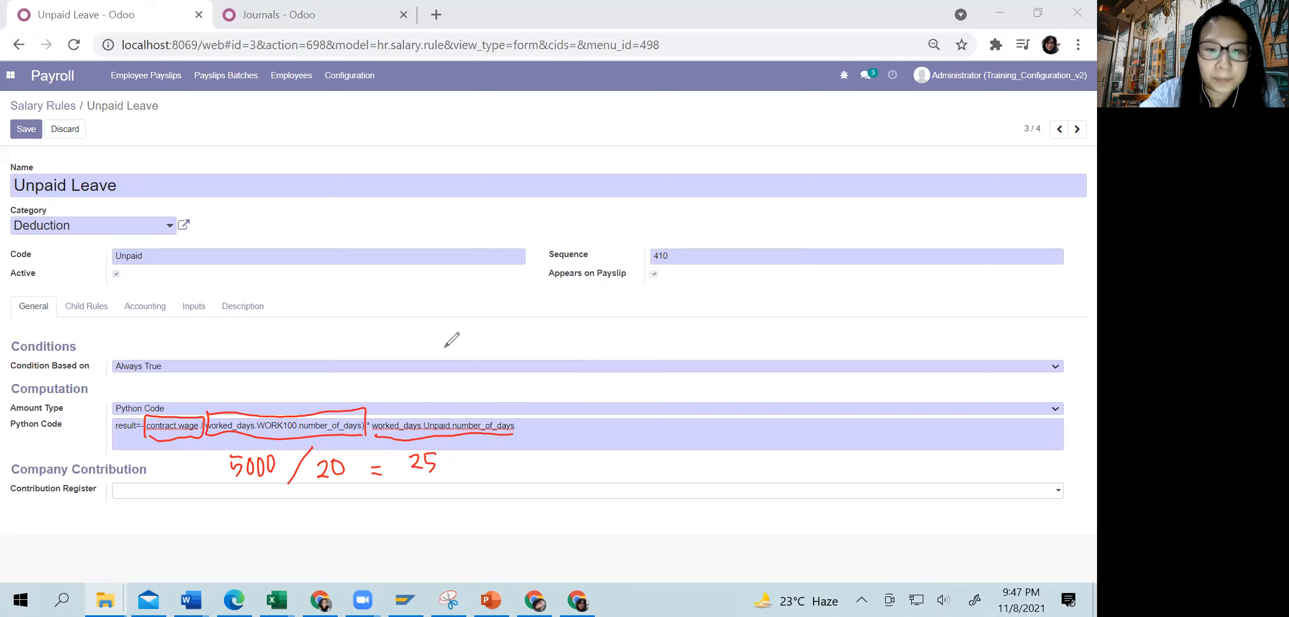
drag(446, 454, 438, 467)
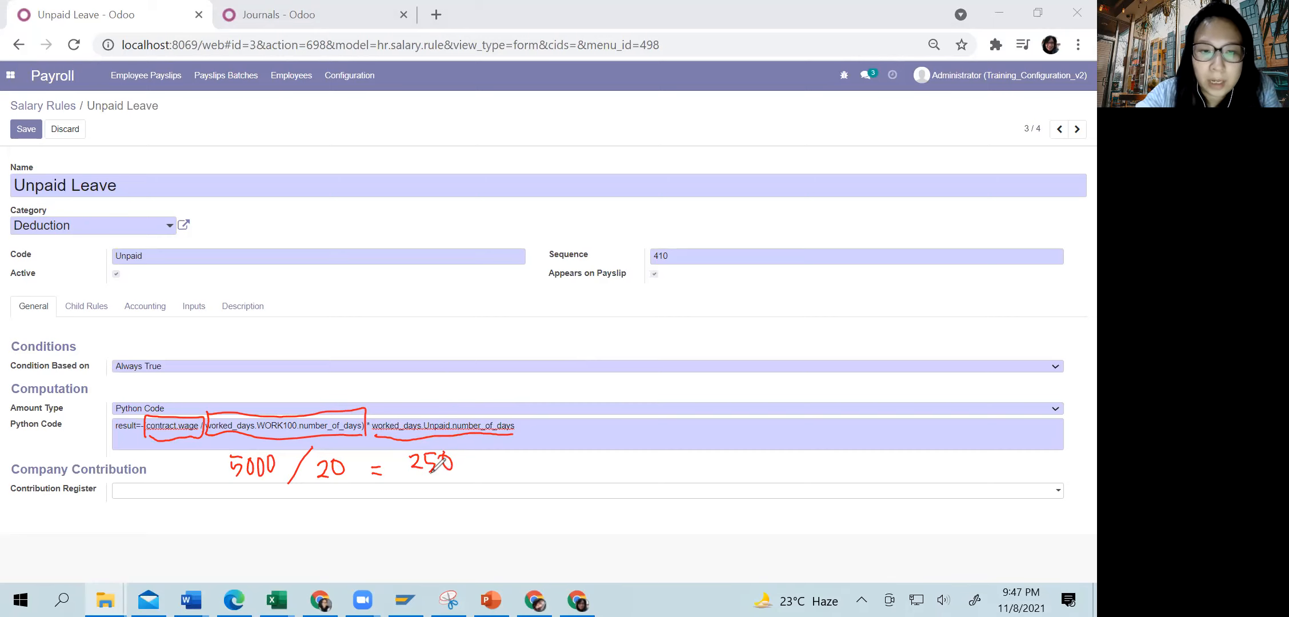
Handwrite "3 day = 3 × 250 = −750" below the daily rate, and clear all annotations from the screen.
mouse_move(296, 505)
mouse_down()
mouse_move(296, 528)
mouse_move(380, 506)
mouse_move(459, 520)
mouse_up()
mouse_move(459, 501)
mouse_down()
mouse_move(446, 522)
mouse_move(489, 521)
mouse_move(508, 504)
mouse_up()
drag(387, 541, 439, 563)
mouse_move(445, 542)
mouse_down()
mouse_move(460, 543)
mouse_move(415, 554)
mouse_up()
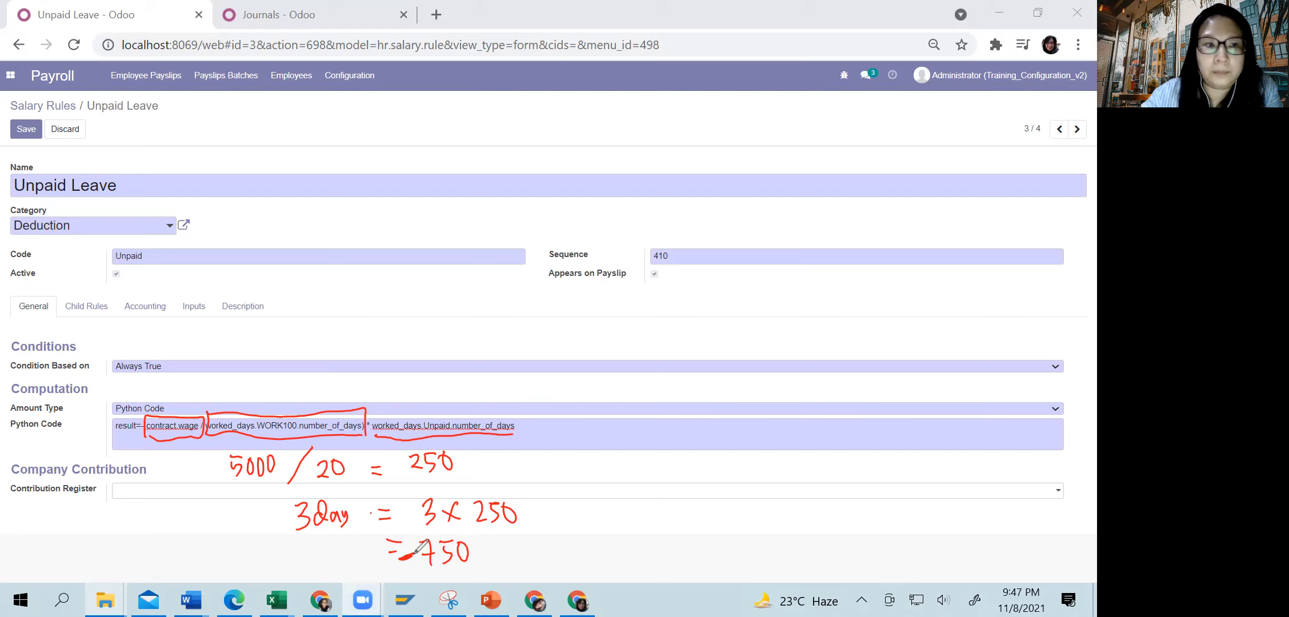
click(926, 84)
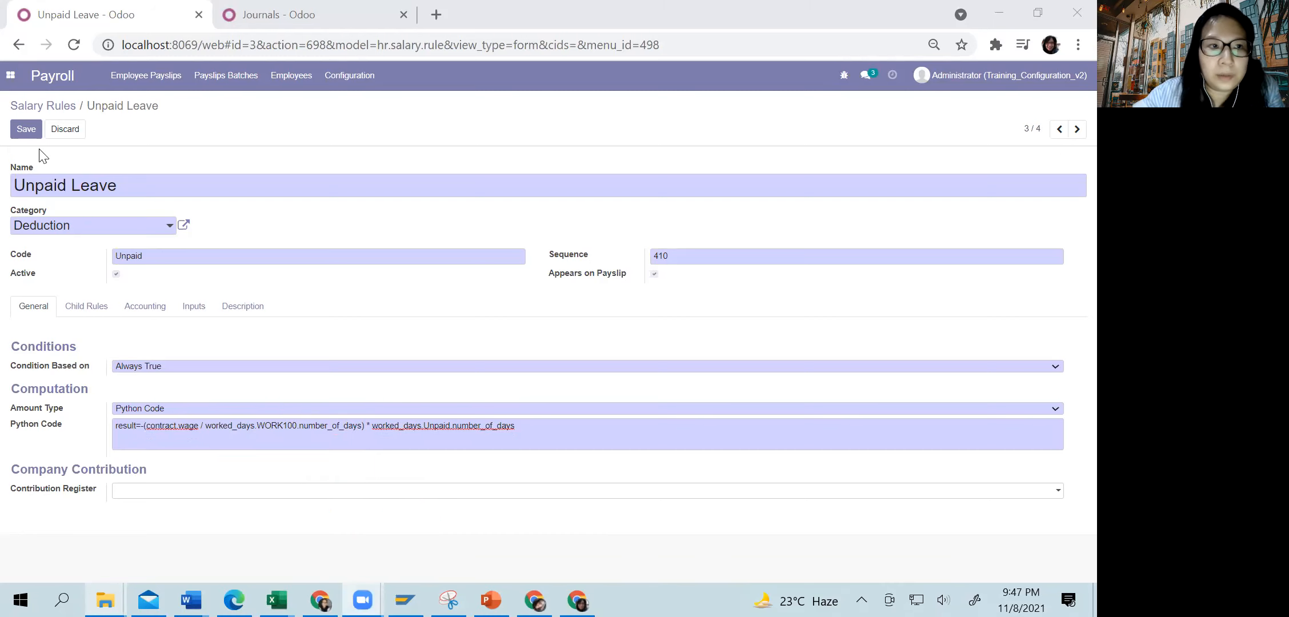
Save the Unpaid Leave rule and set the Net Salary rule's sequence to 500.
click(23, 130)
click(1075, 130)
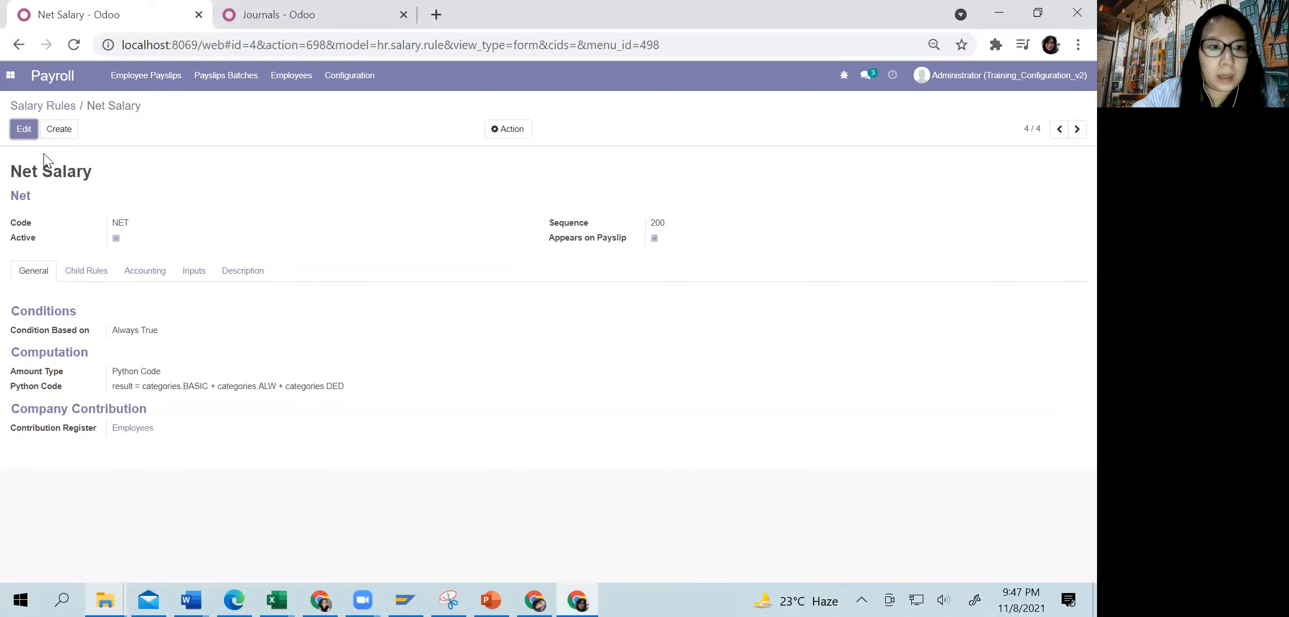
click(24, 130)
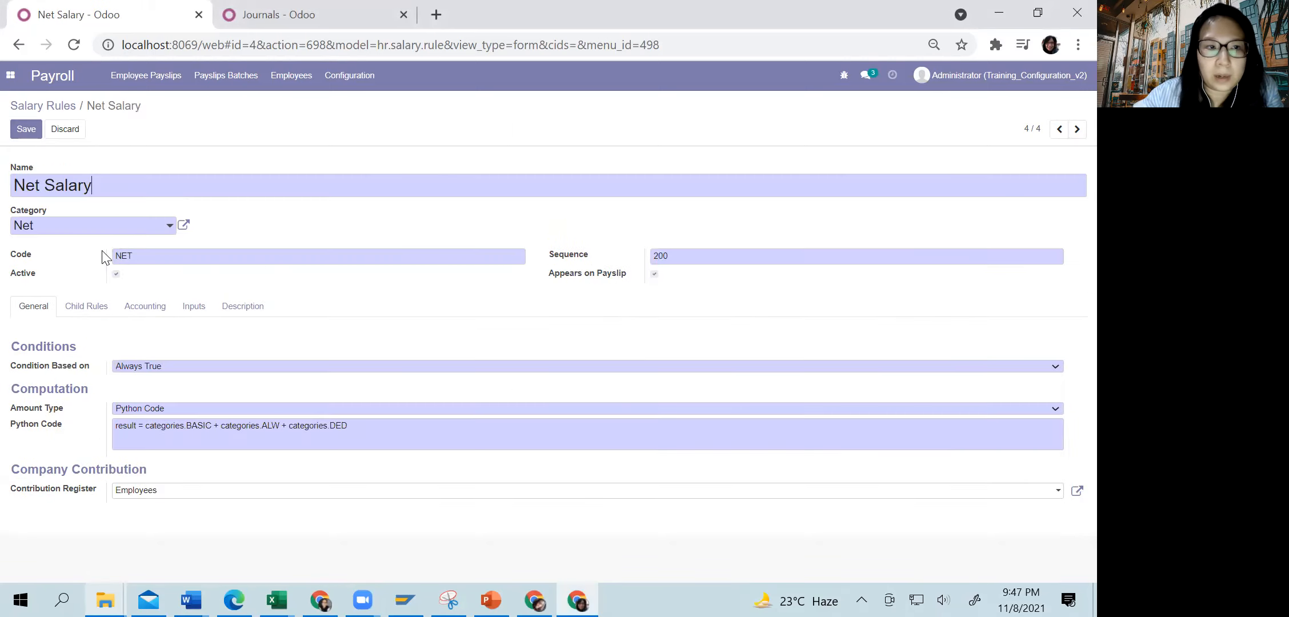
drag(686, 260, 622, 260)
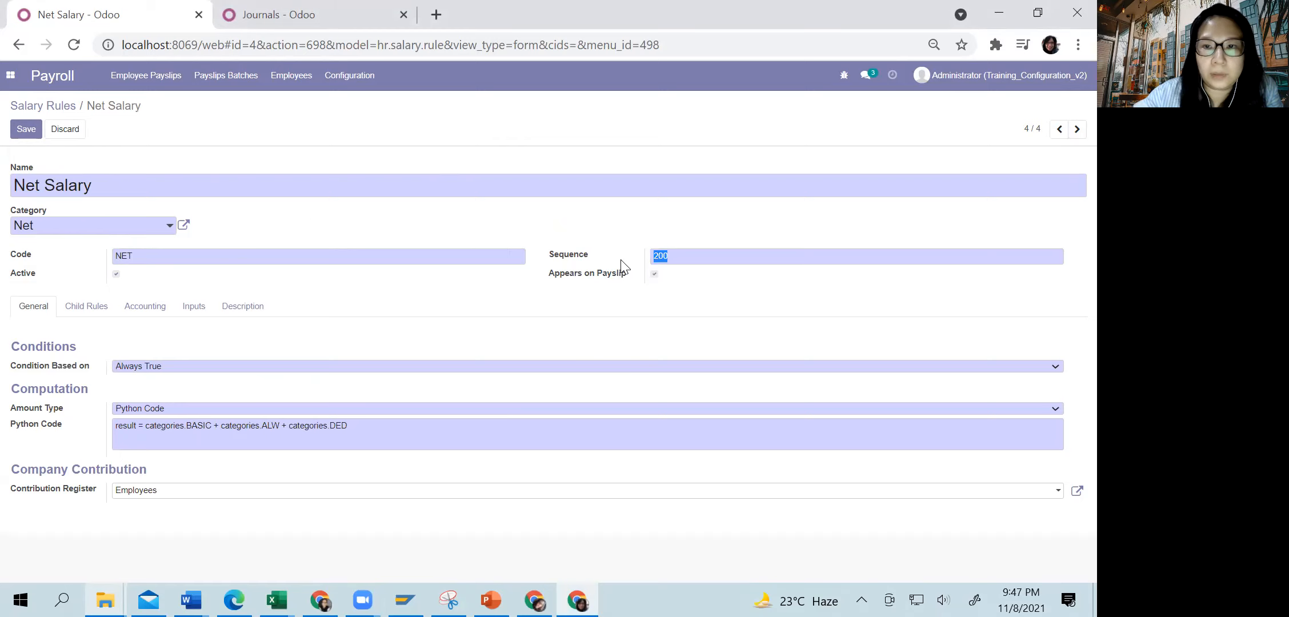
text(500)
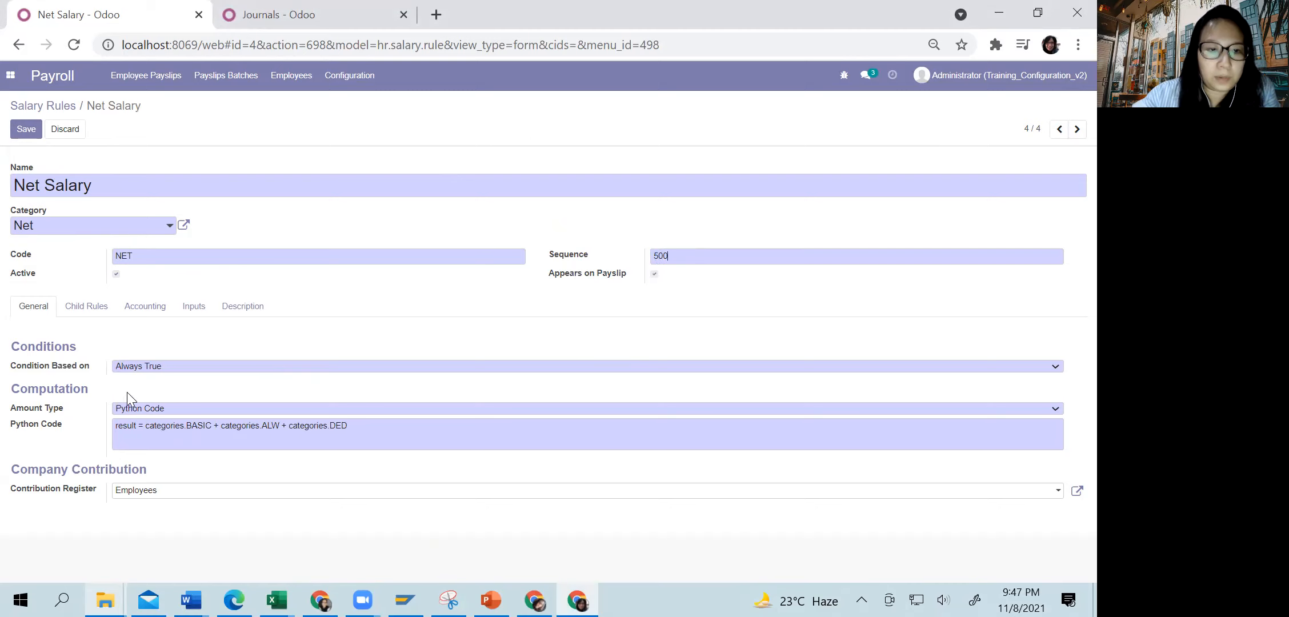
Set the Net Salary rule's debit account to Employee Salary and credit account to Salary Deposit, and save the rule.
click(134, 309)
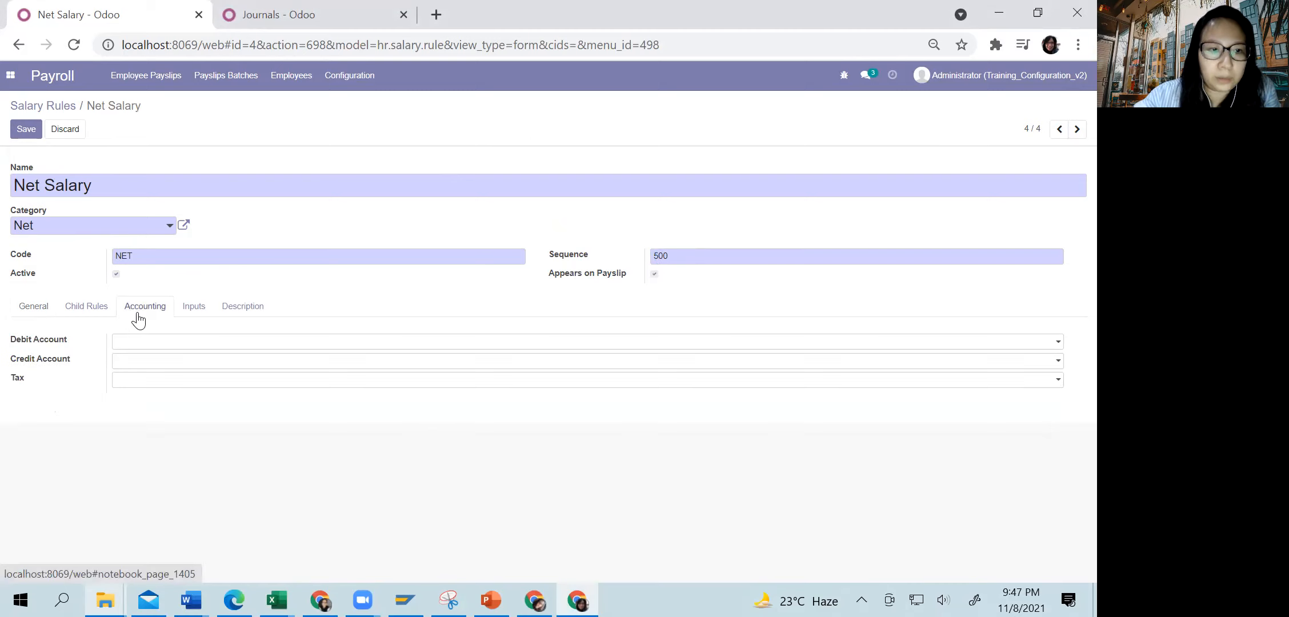
click(128, 345)
text(sal)
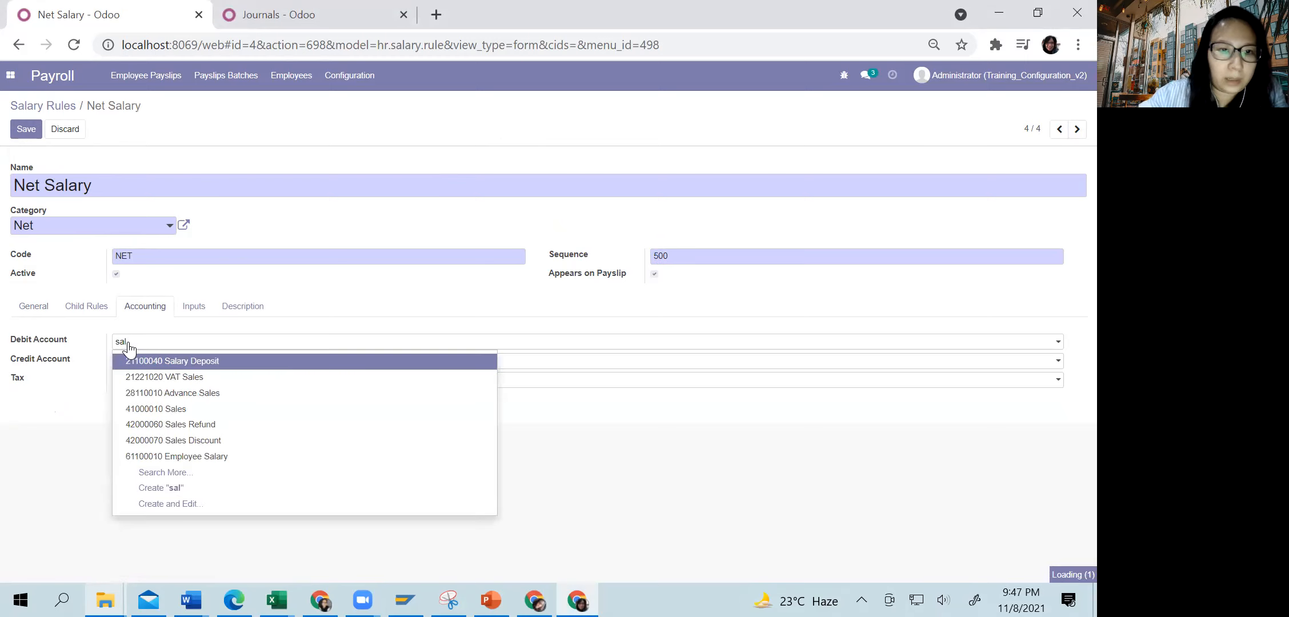
click(207, 458)
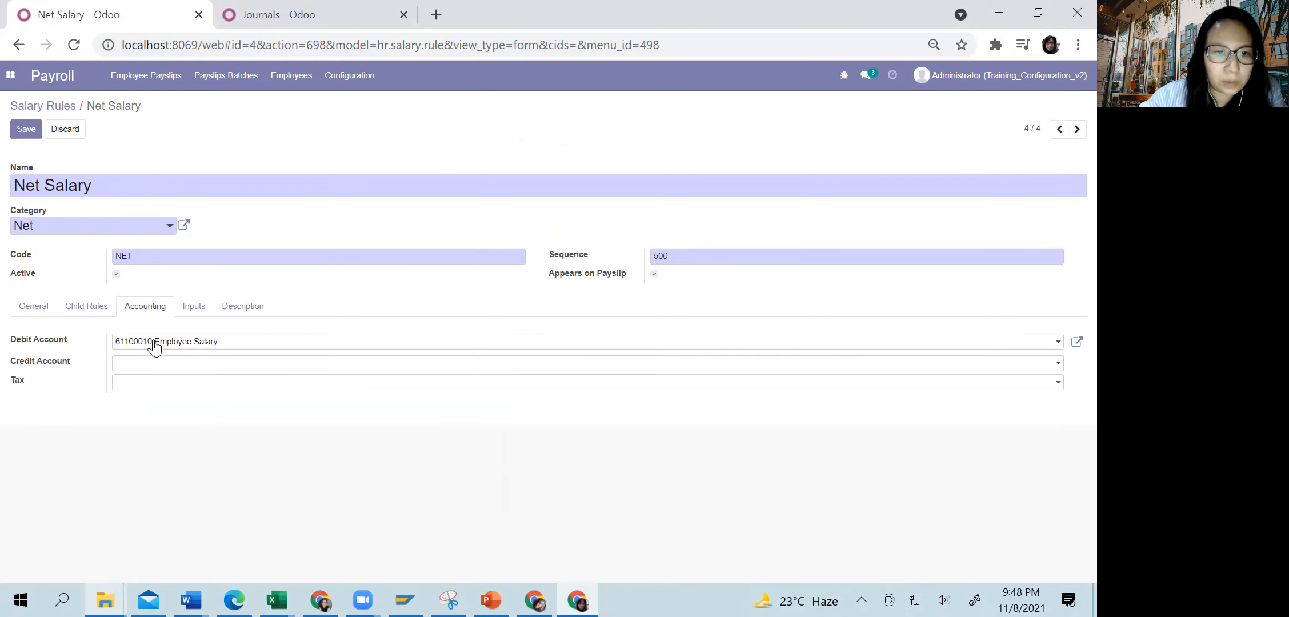
click(174, 366)
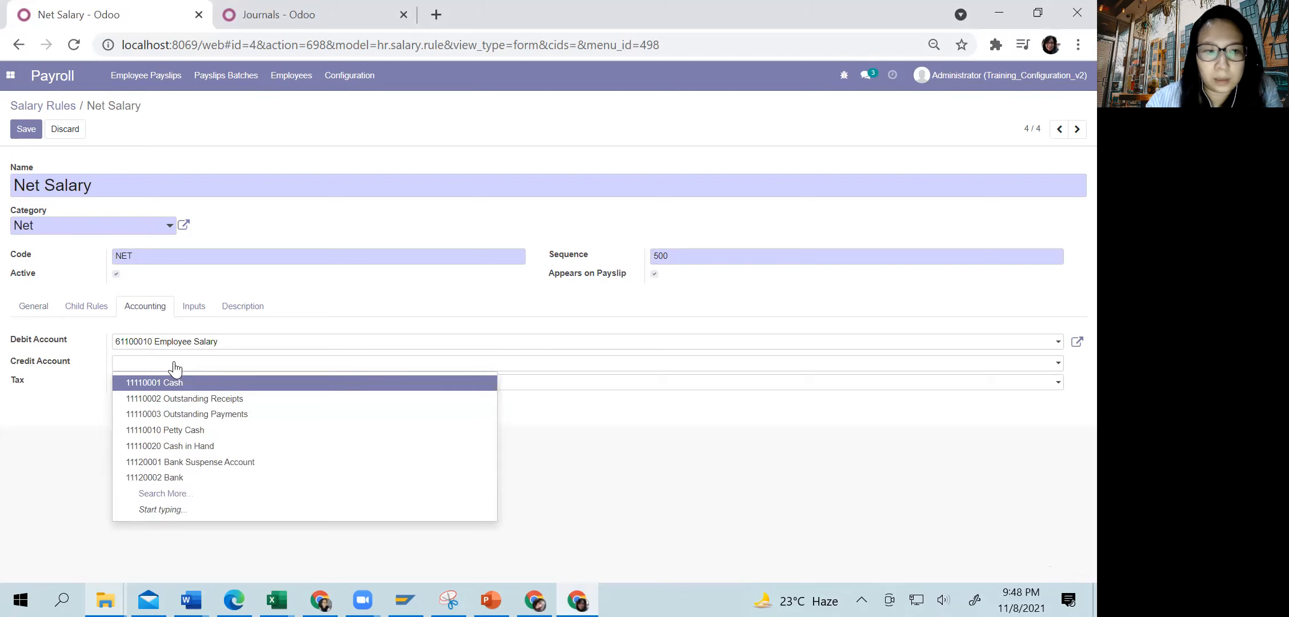
text(salar)
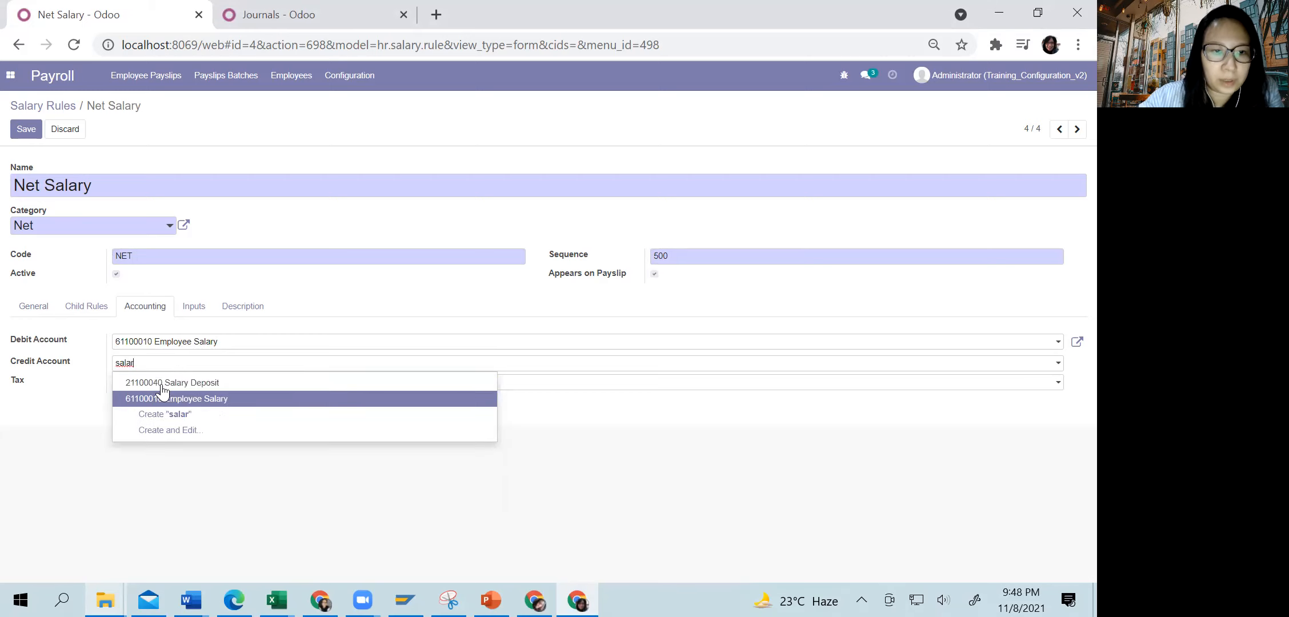
click(167, 382)
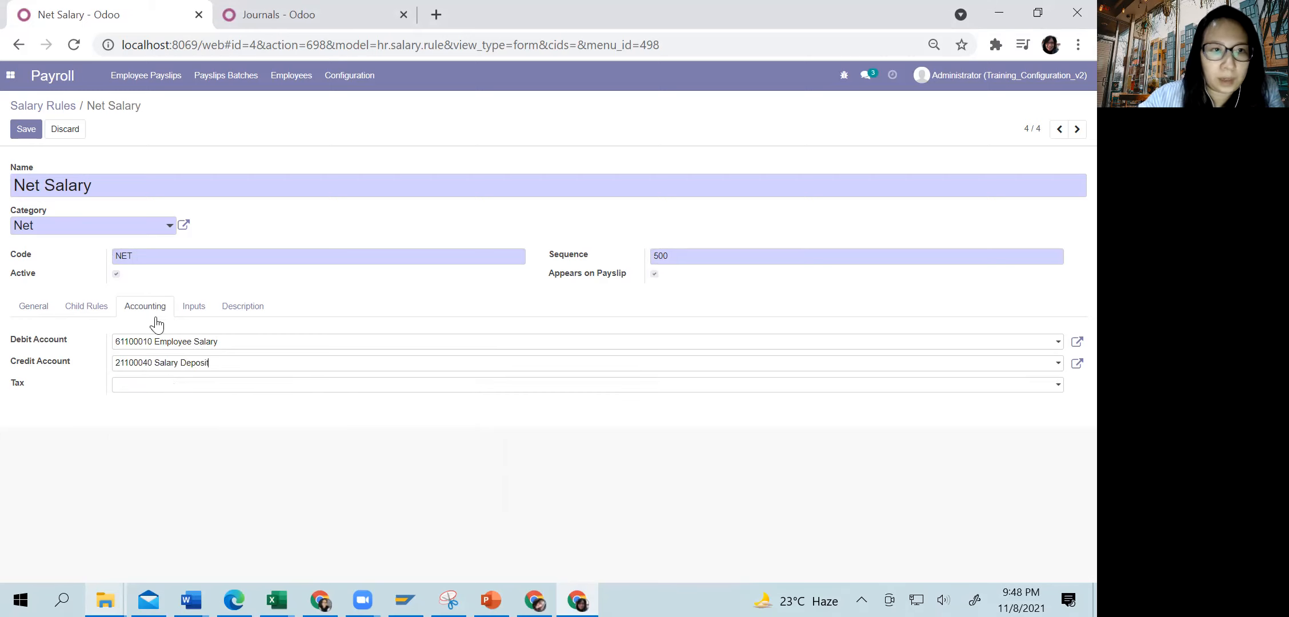
click(25, 131)
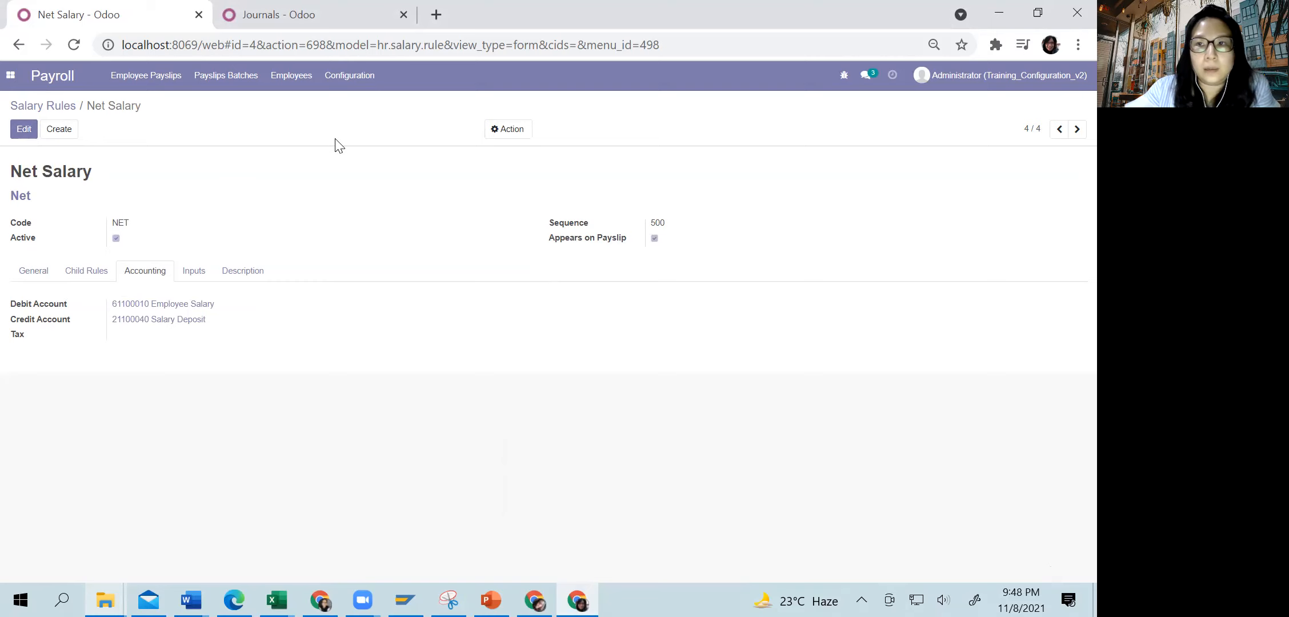
Create a new salary structure named Salary Sales with the reference Sales.
click(343, 83)
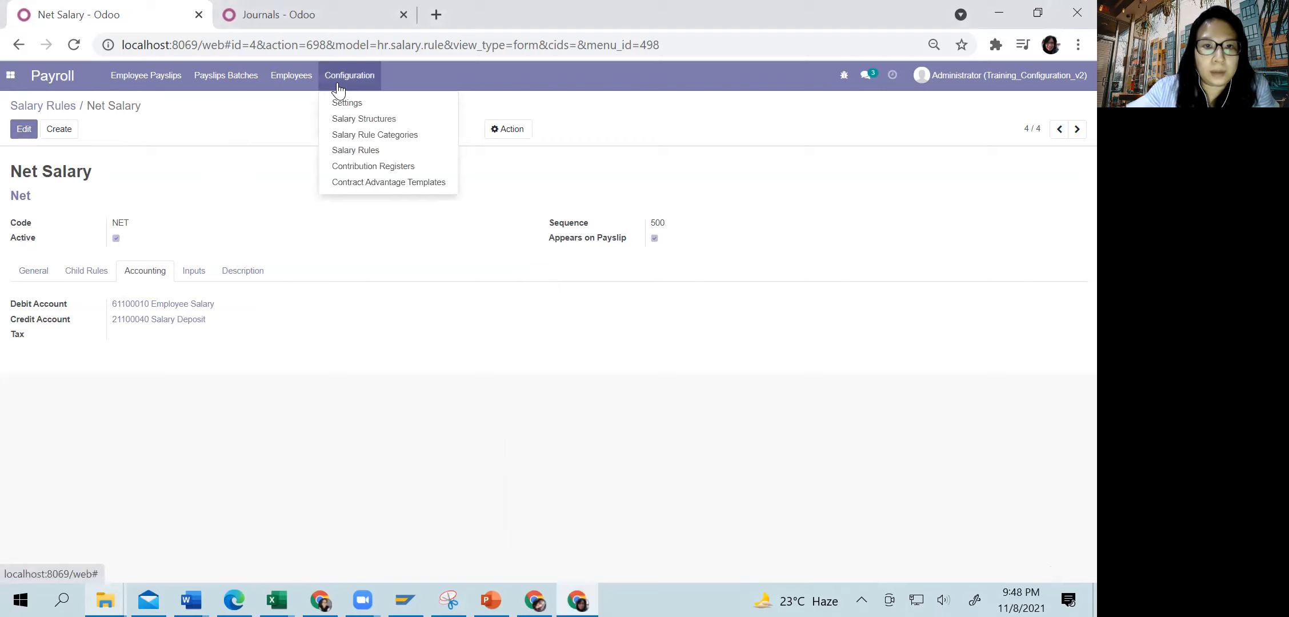
click(347, 124)
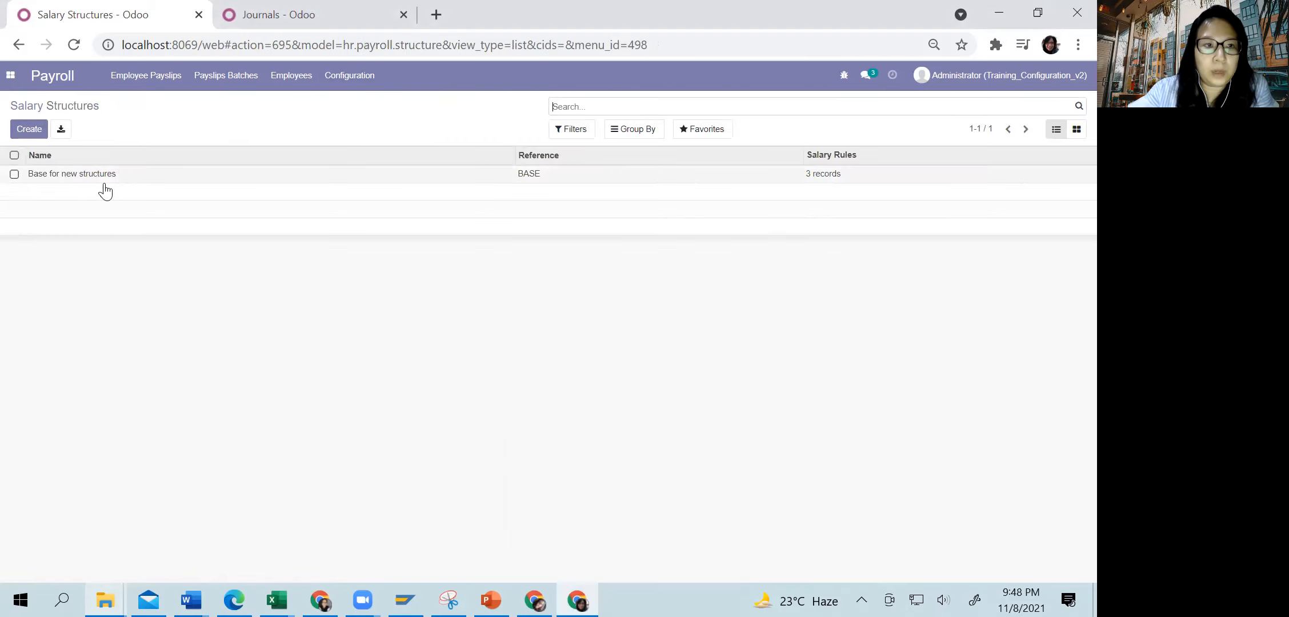
click(29, 129)
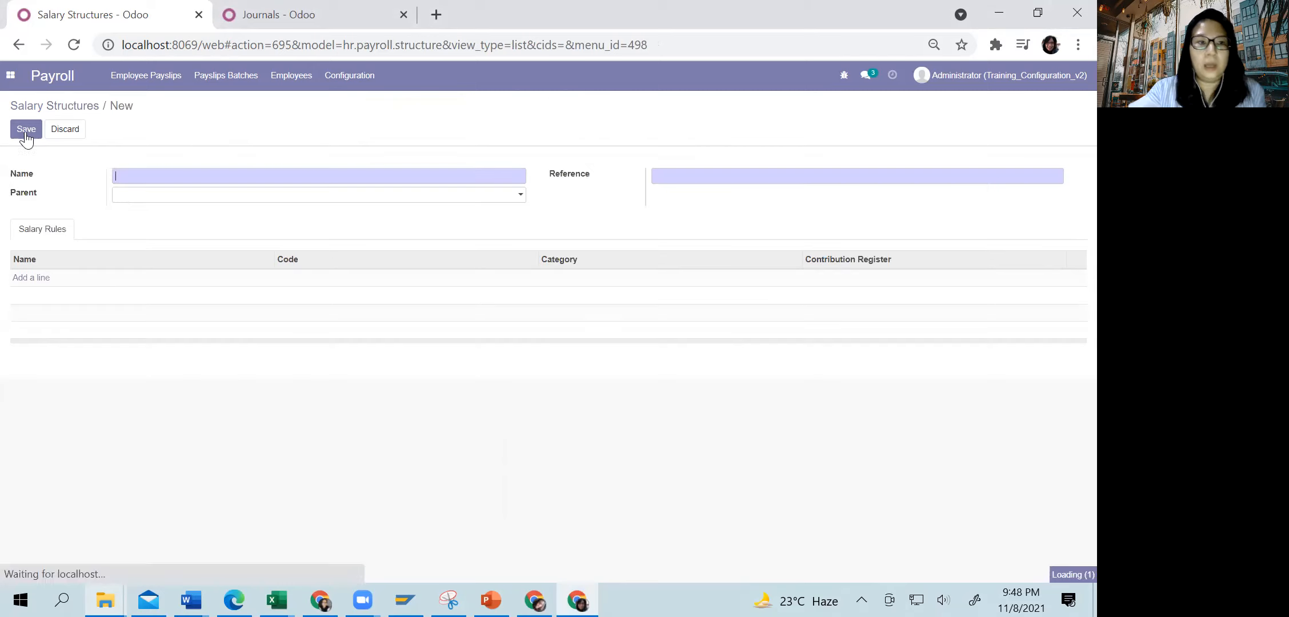
text(SALA)
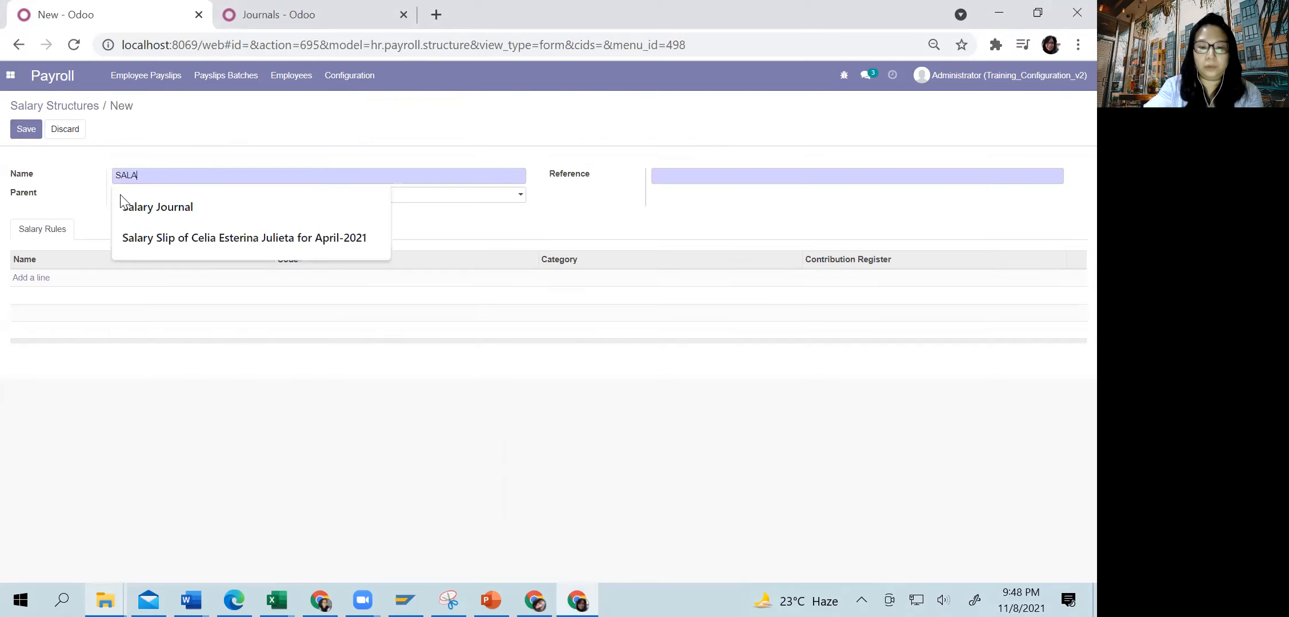
key(BackSpace)
key(BackSpace)
key(BackSpace)
key(BackSpace)
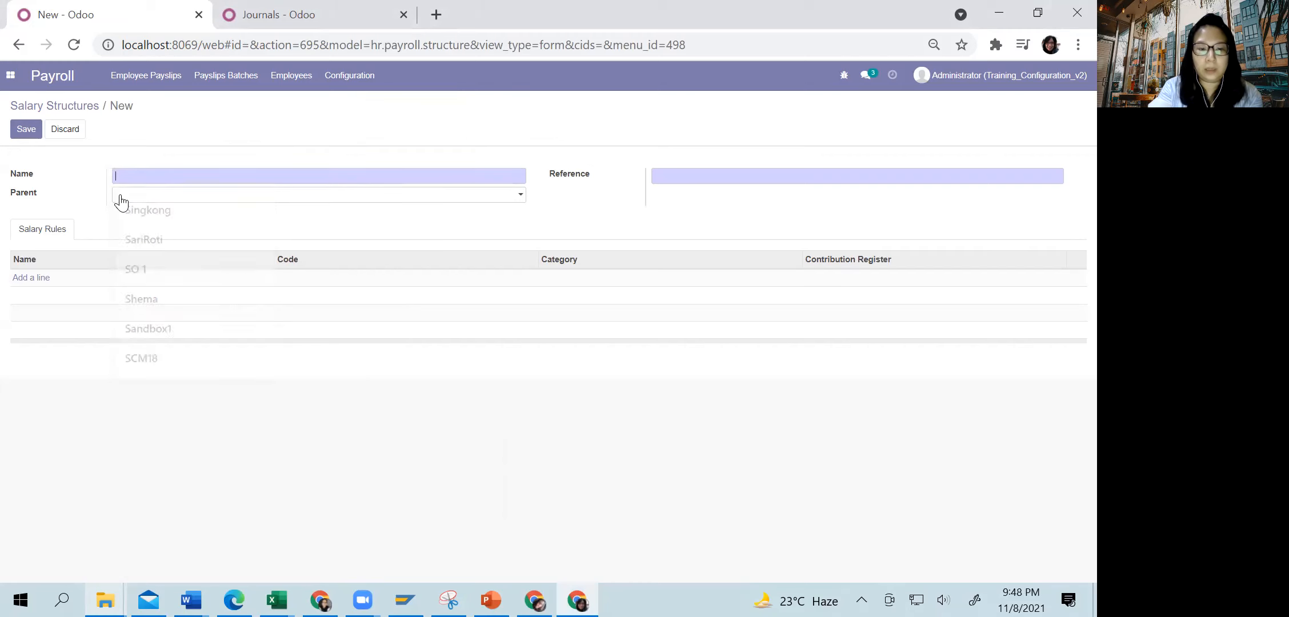
key(Caps_Lock)
key(Caps_Lock)
text(sa)
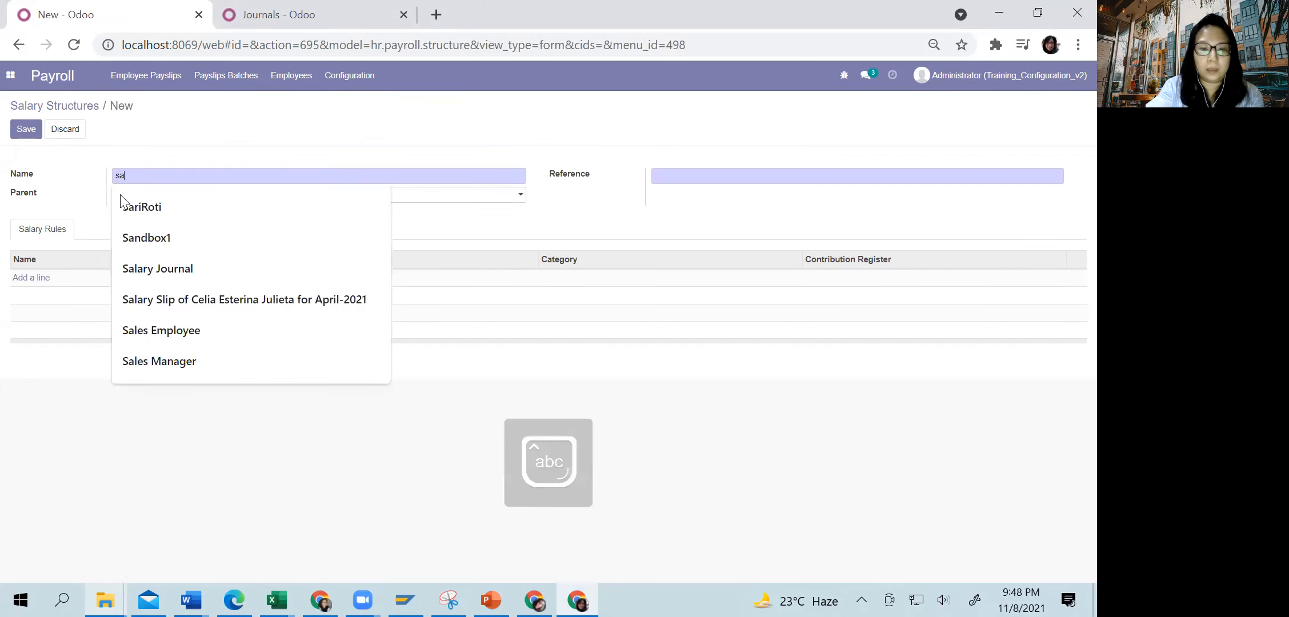
key(BackSpace)
key(BackSpace)
text(Salar)
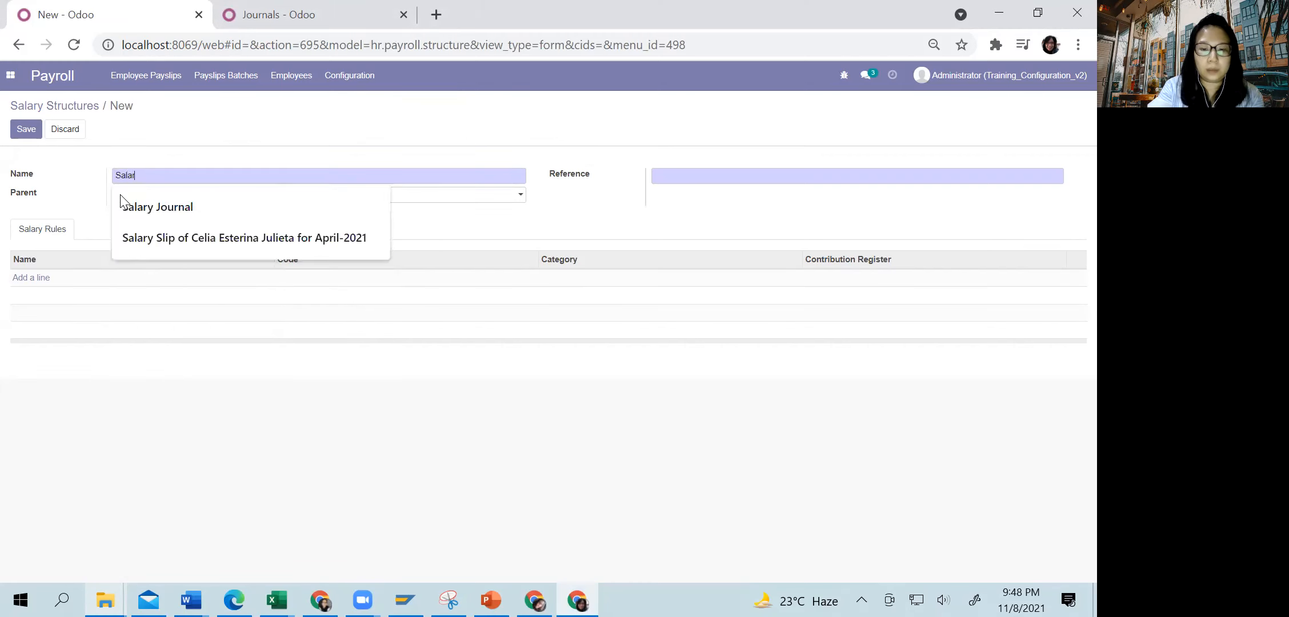
text(y Sales)
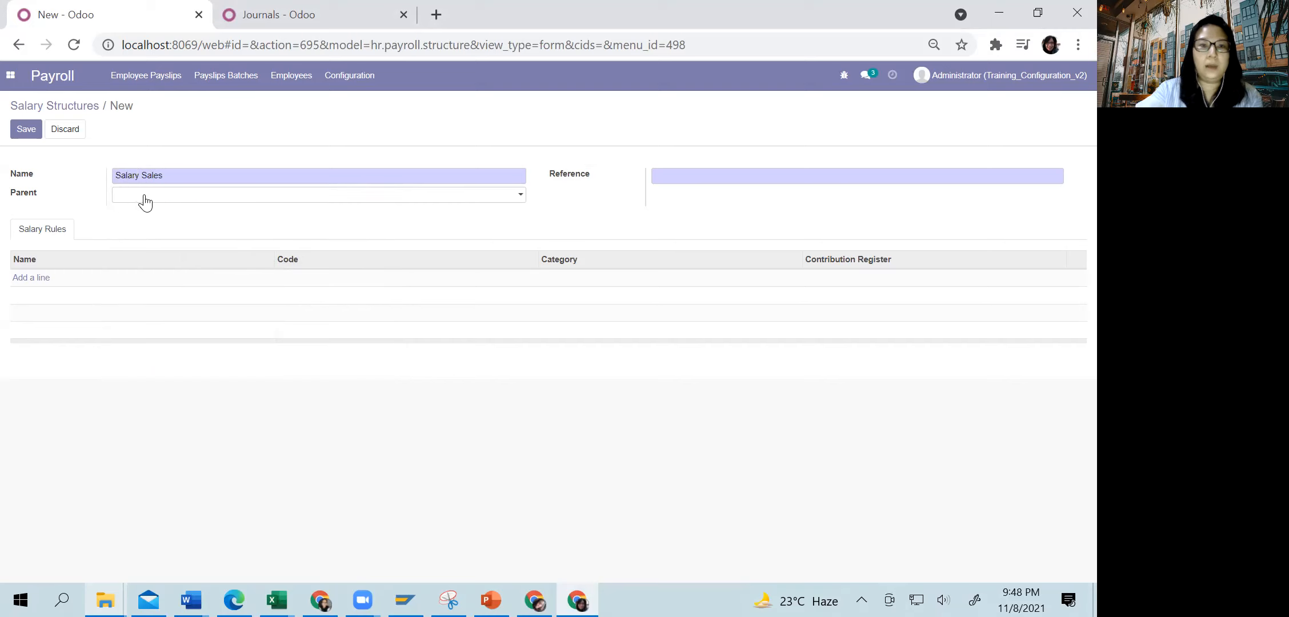
click(682, 180)
text(Sa)
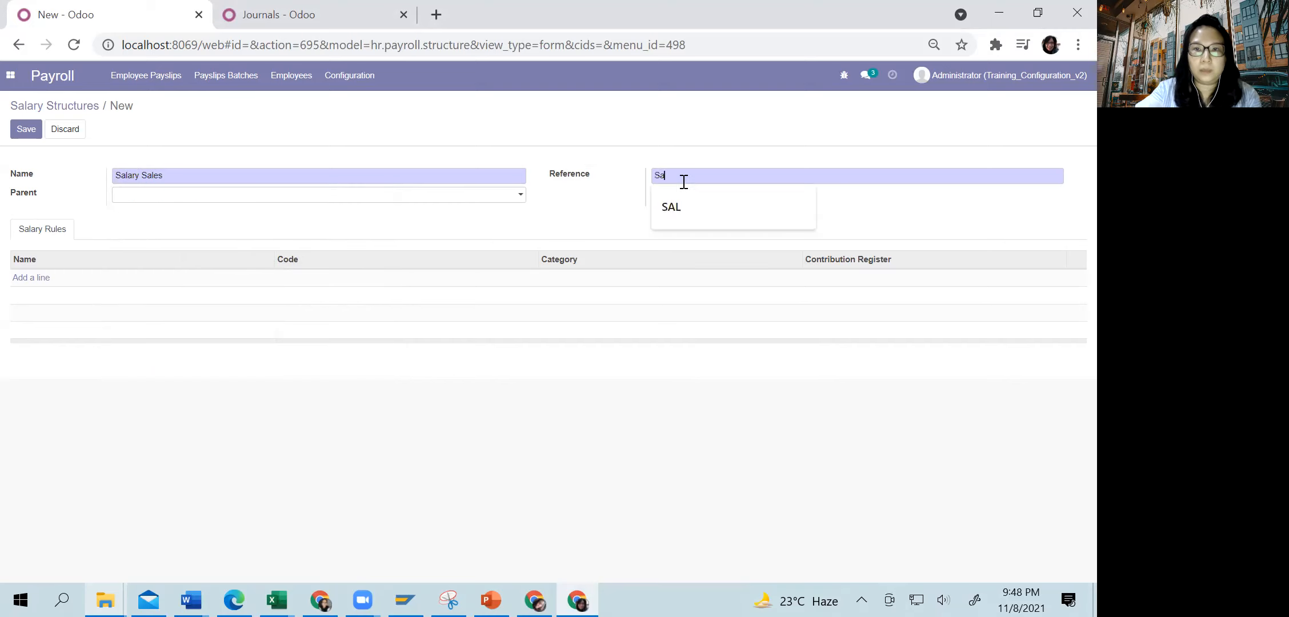
text(les)
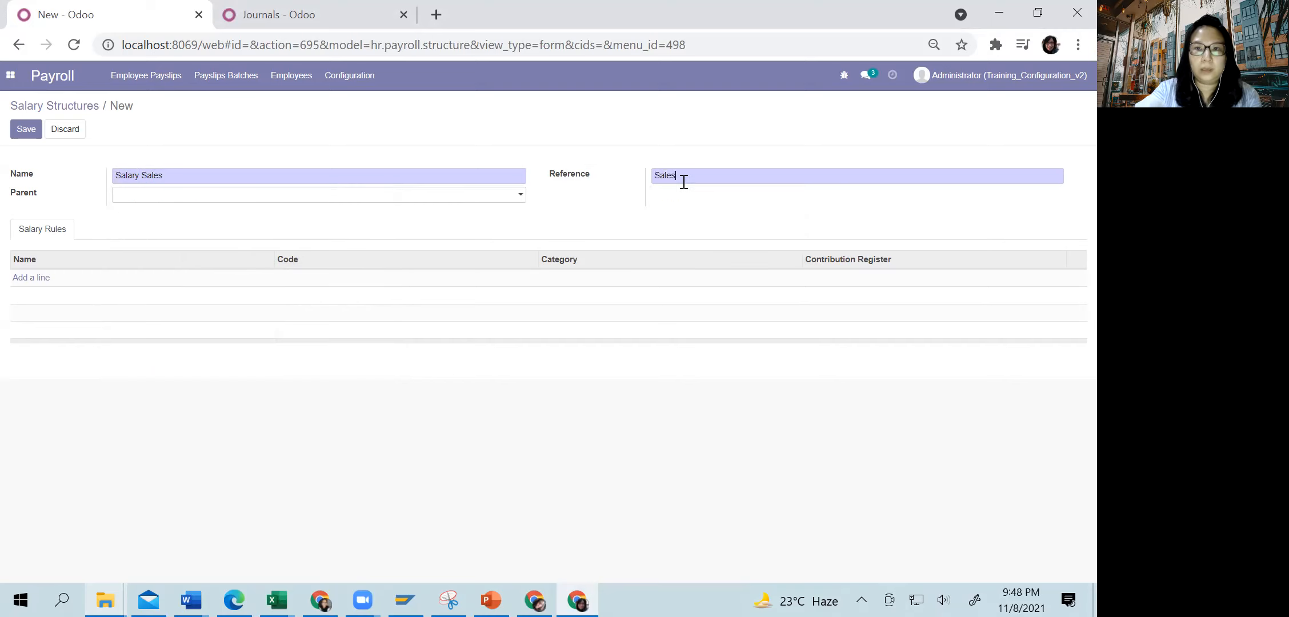
click(125, 205)
click(130, 212)
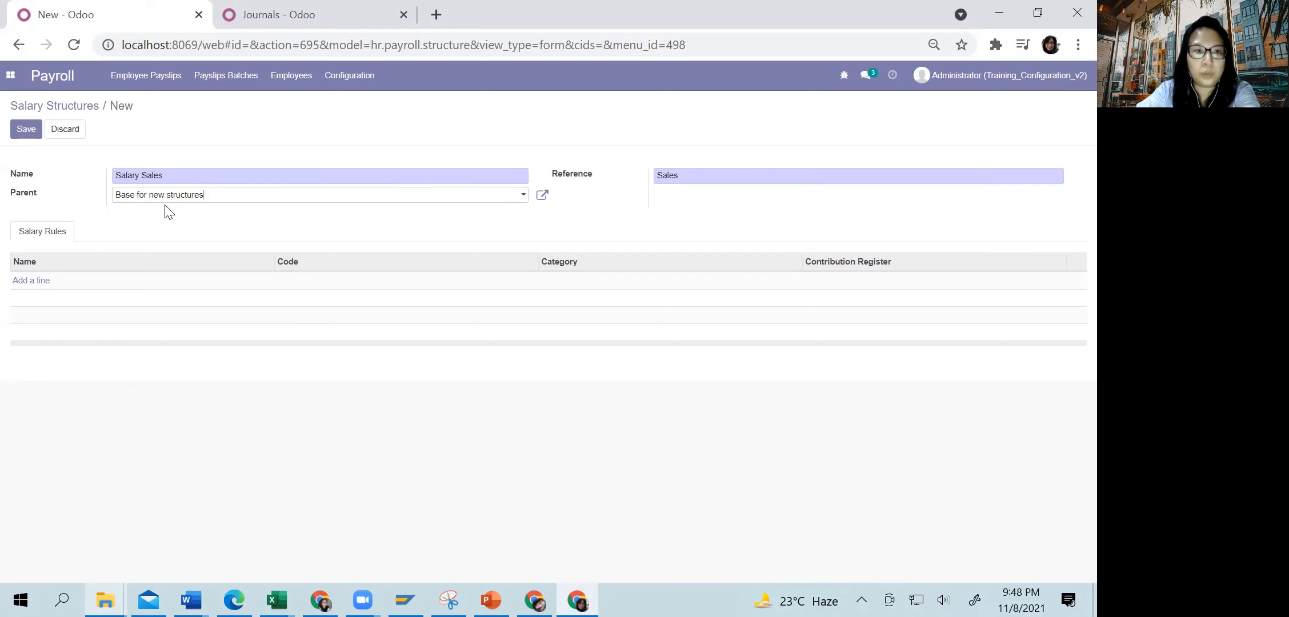
click(66, 194)
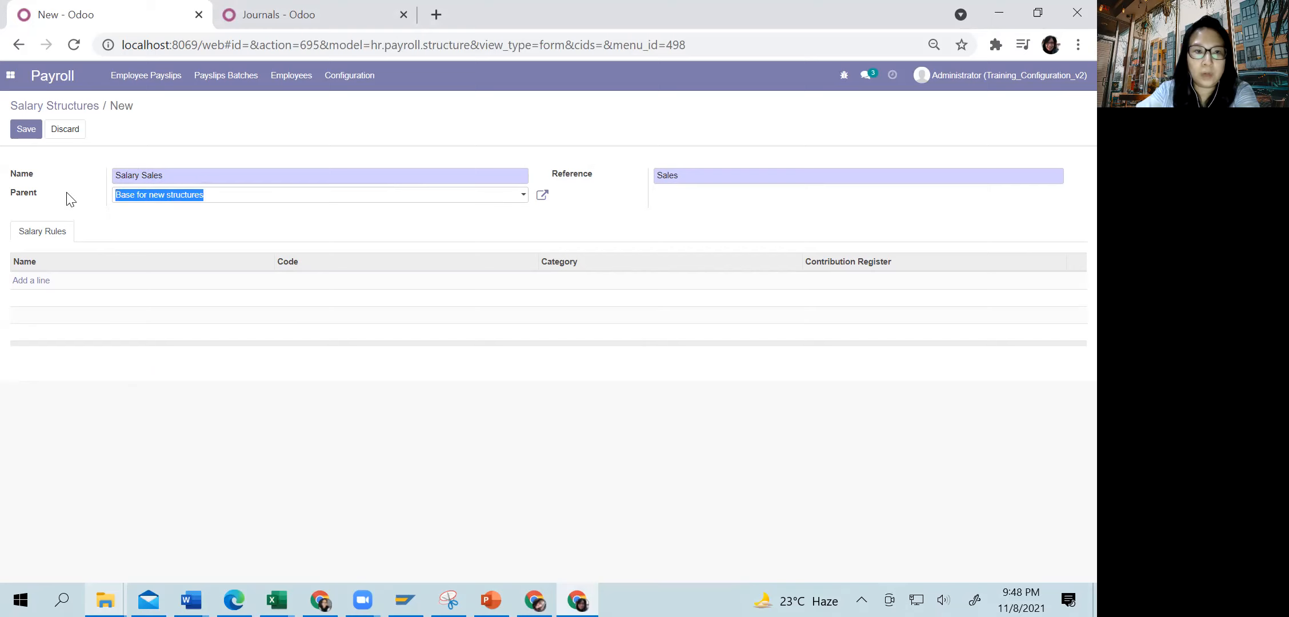
key(BackSpace)
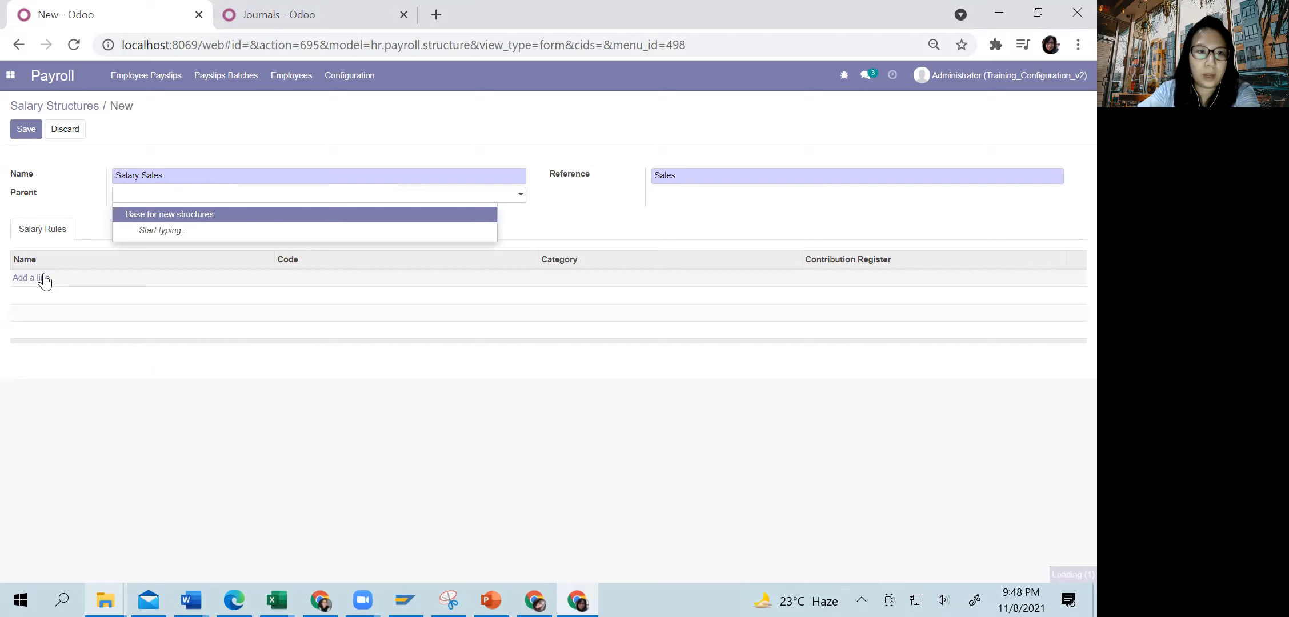
Add the Basic Salary, Gross, Unpaid Leave and Net Salary rules to the Salary Sales structure and save it.
click(42, 278)
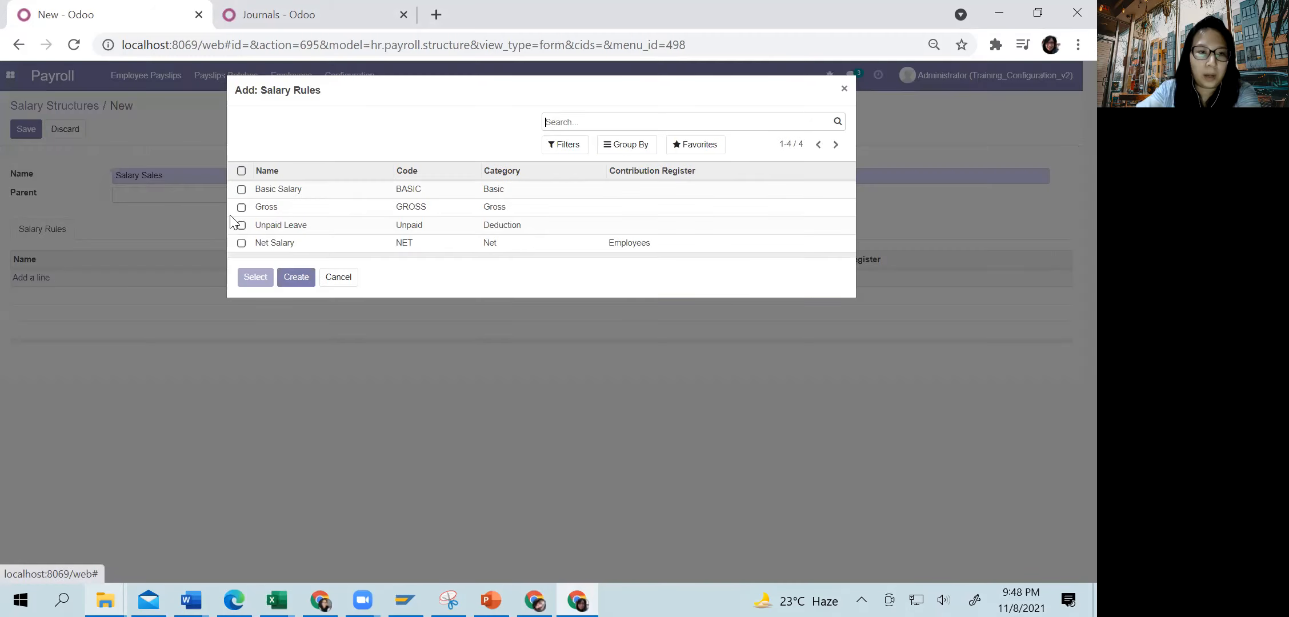
click(241, 171)
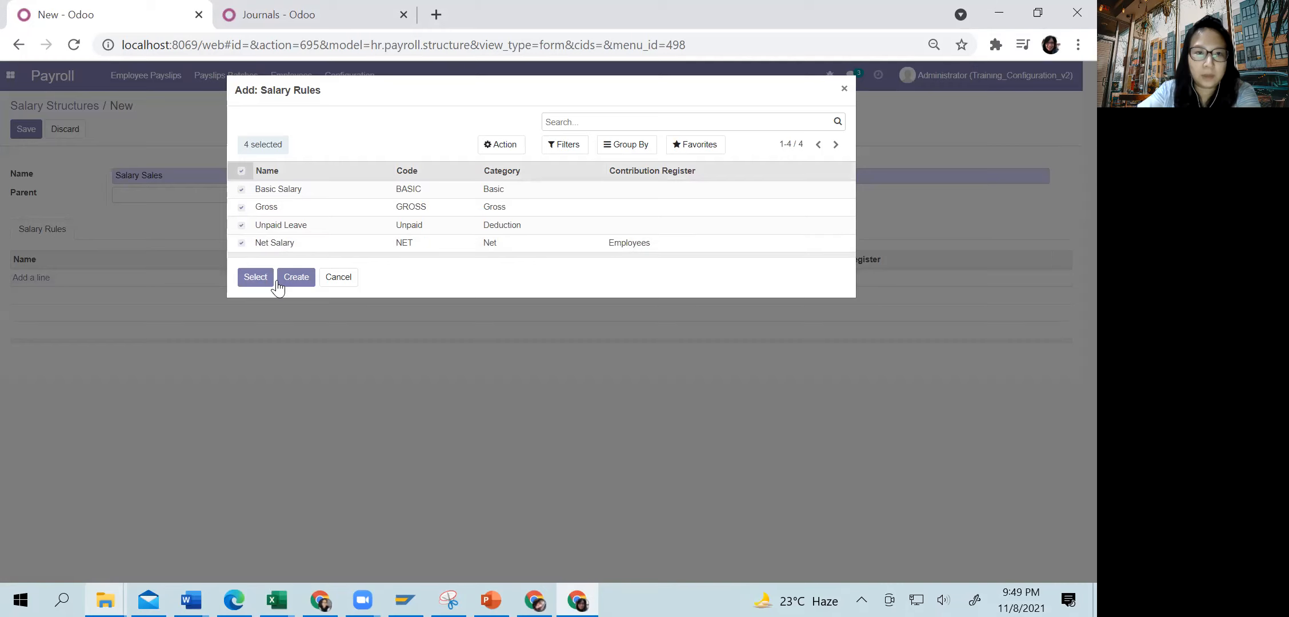
click(257, 278)
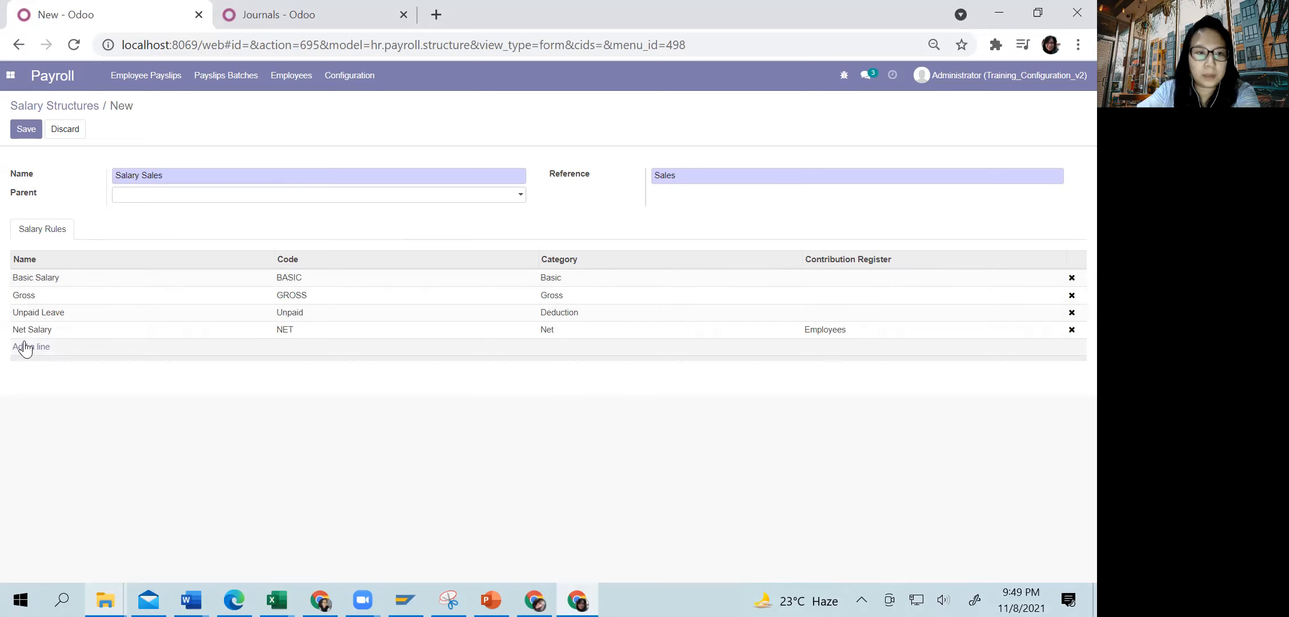
click(25, 135)
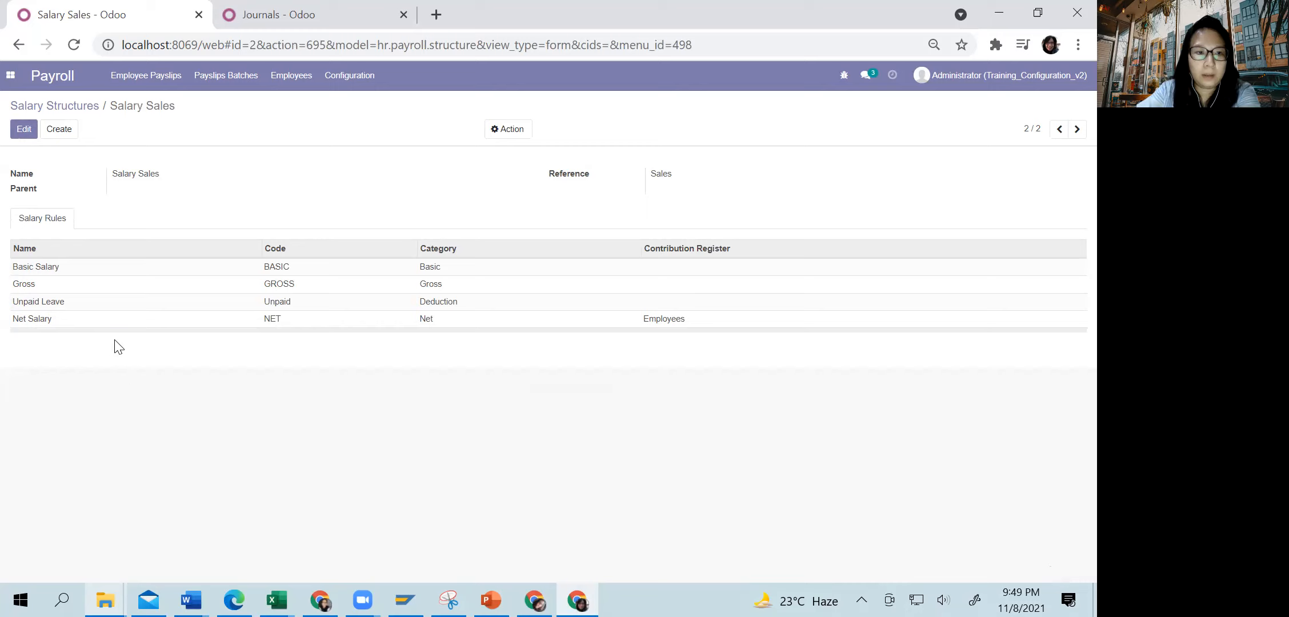
Start a new salary rule and enter "Meal Allowan" as its name.
click(330, 92)
click(329, 151)
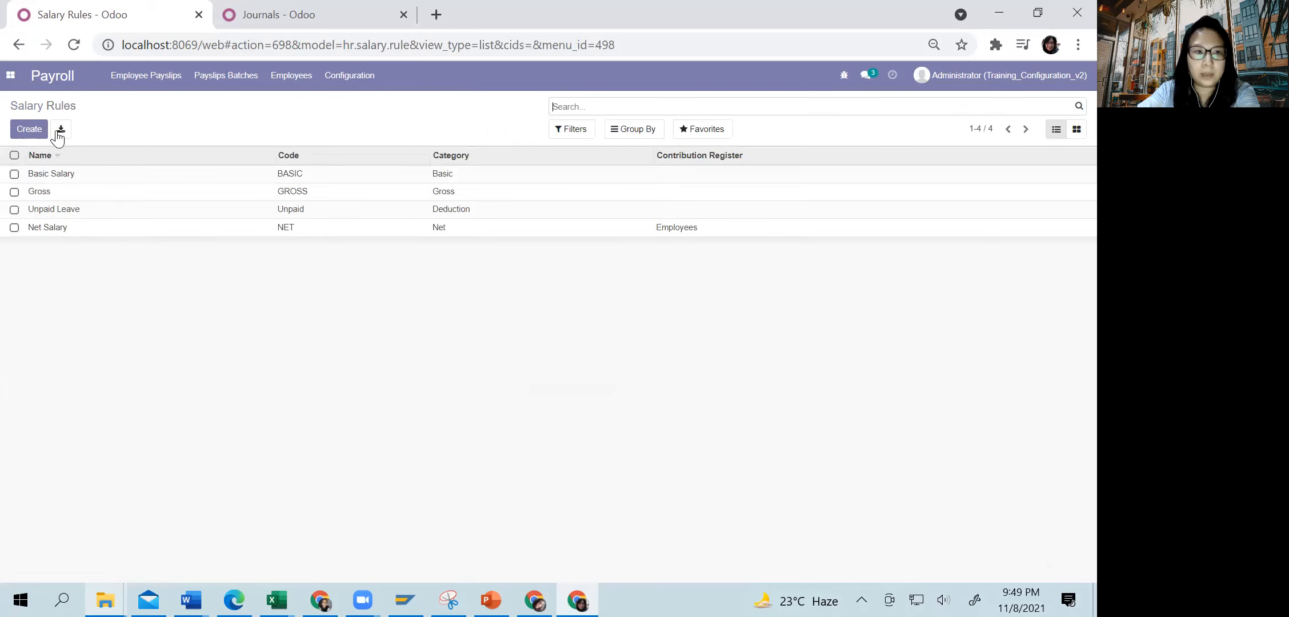
click(29, 129)
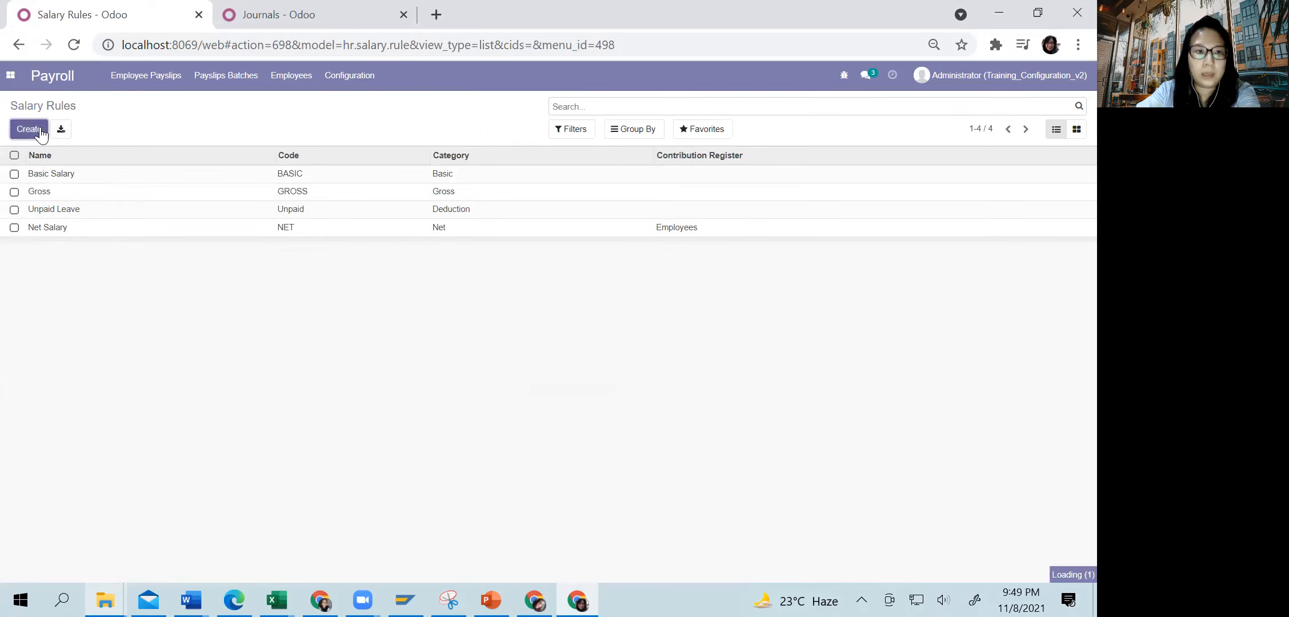
text(Meal Allowan)
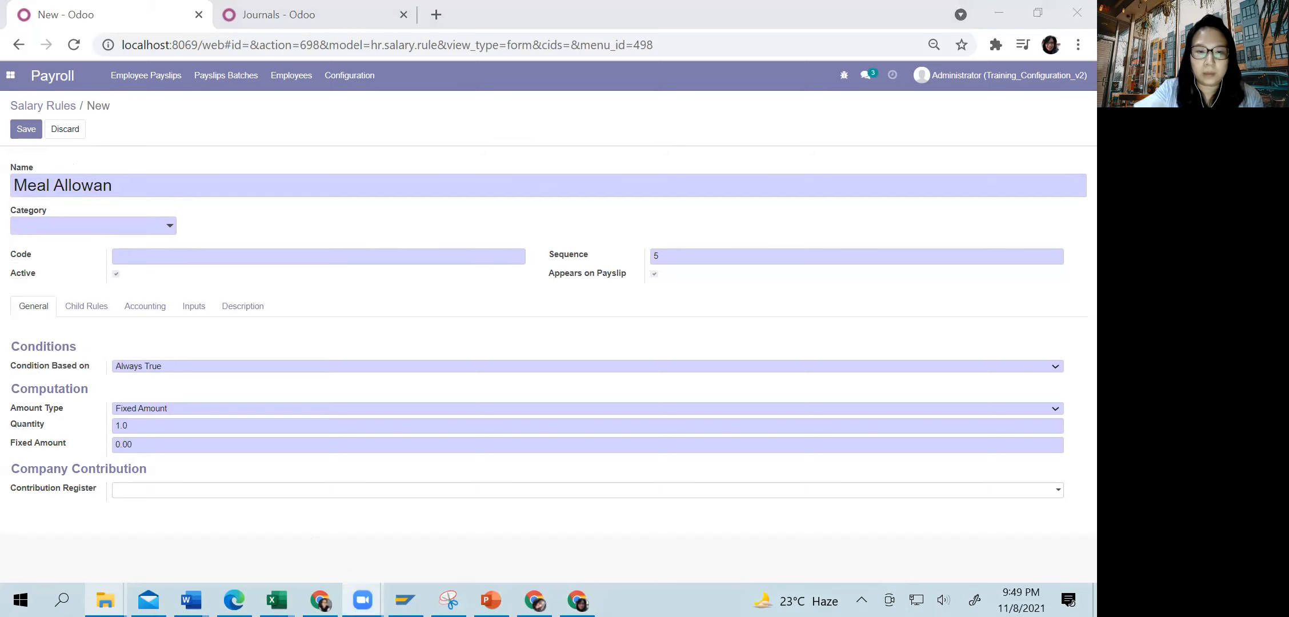
Switch to Edge to examine the salary structure and Overtime rule examples in Odoo PAYROLL.pdf, and return to the new salary rule in Odoo.
mouse_move(234, 600)
click(234, 526)
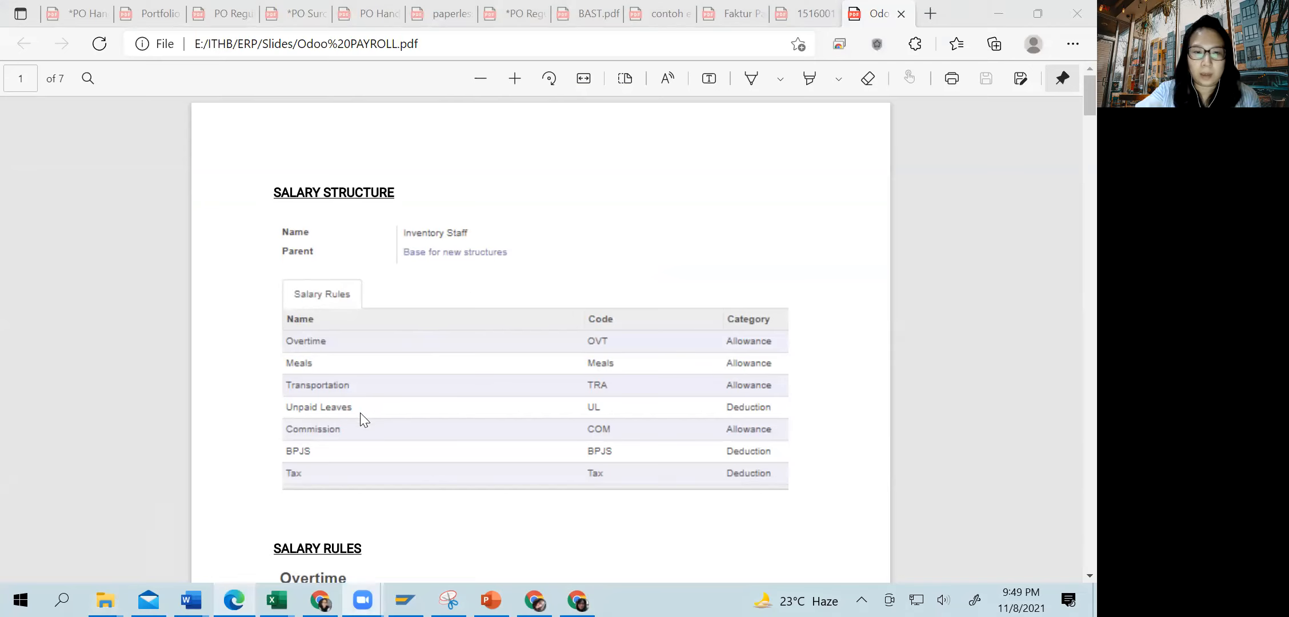
scroll(360, 417, down, 6)
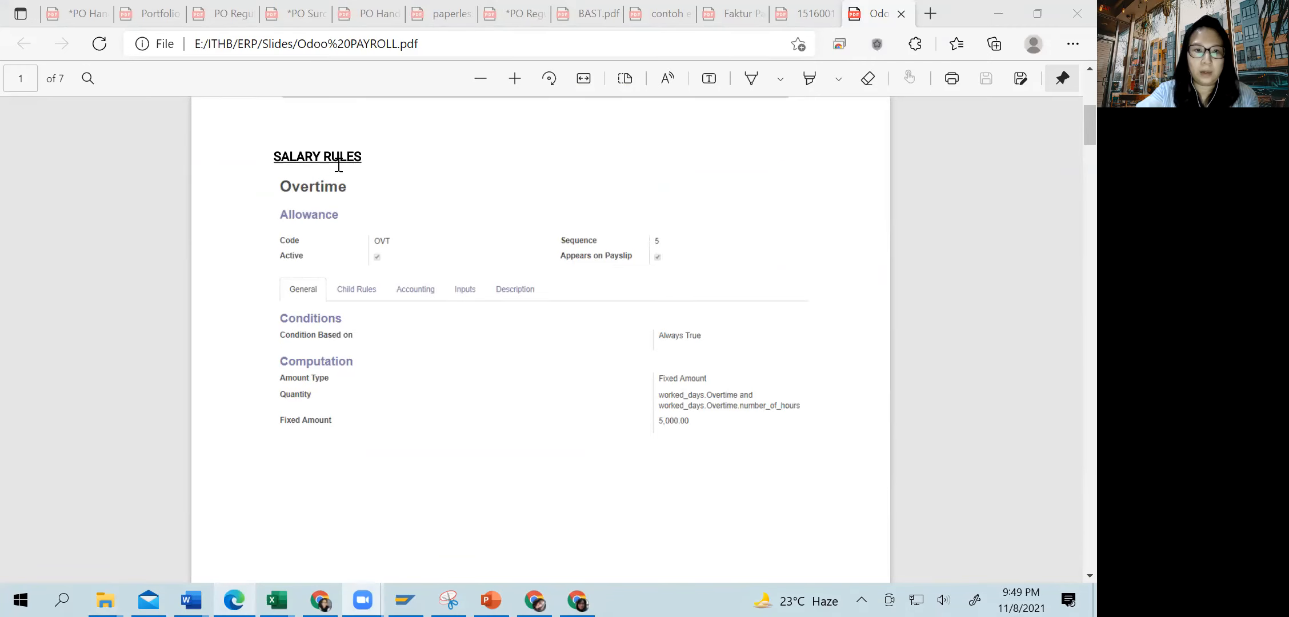
key(alt+Tab)
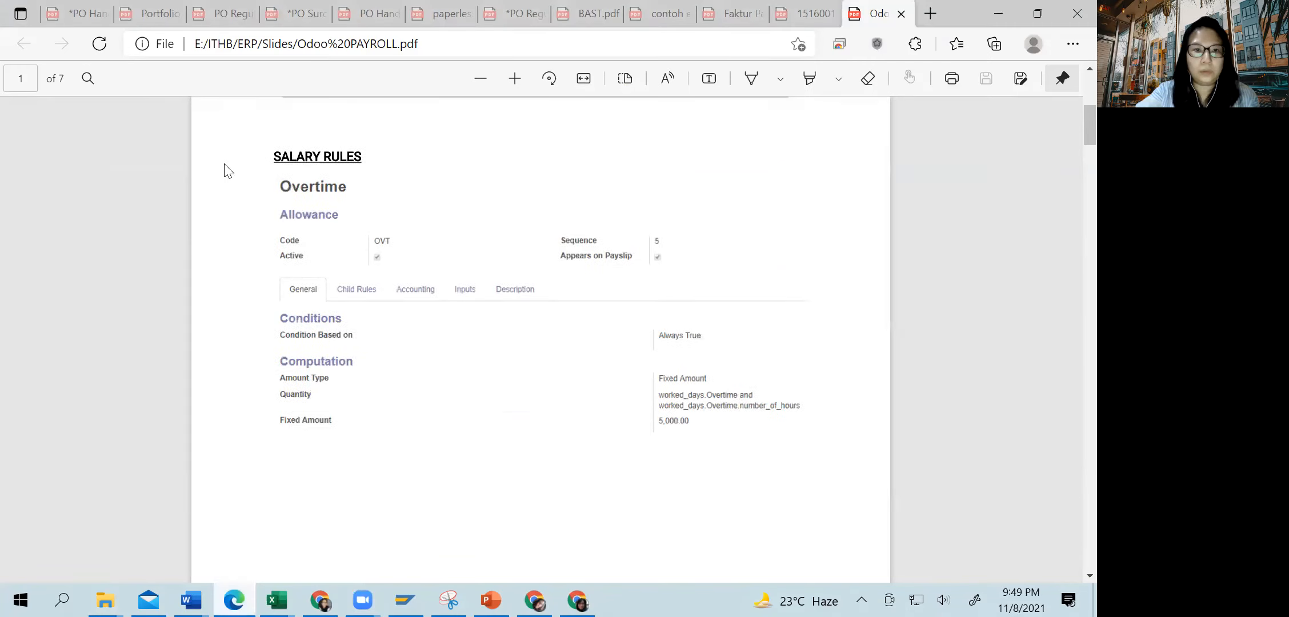
key(alt+Tab)
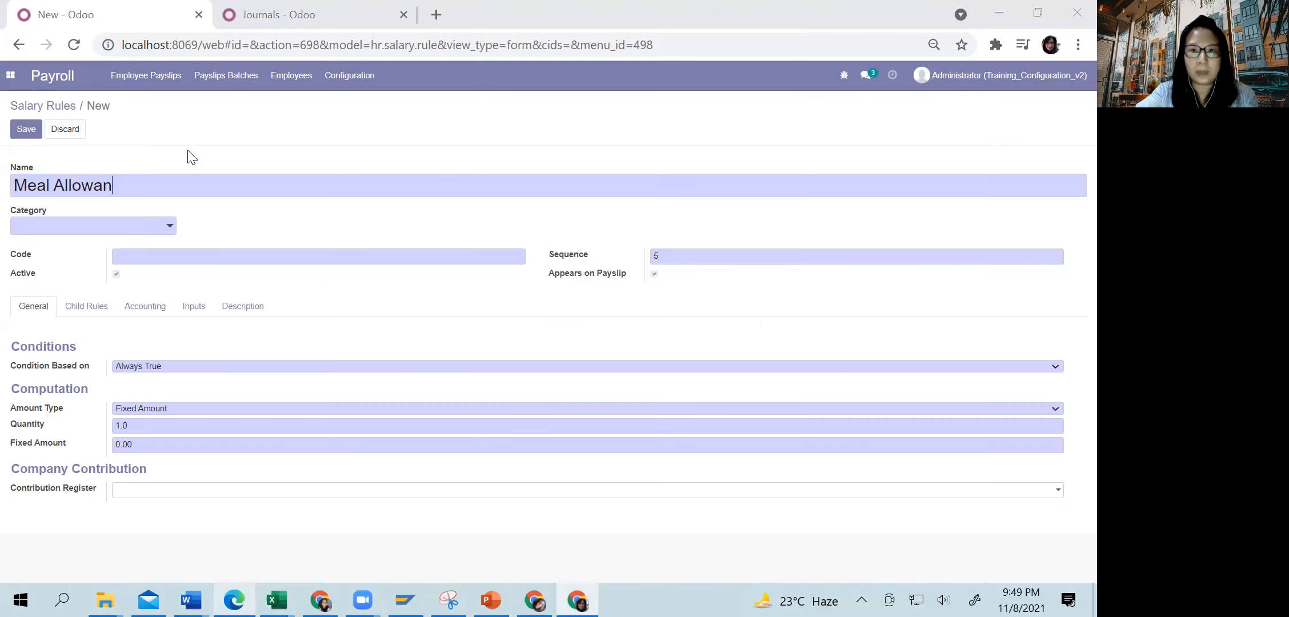
Rename the new salary rule Overtime, with category Allowance, code Overtime, sequence 200 and the condition Always True.
drag(138, 186, 6, 180)
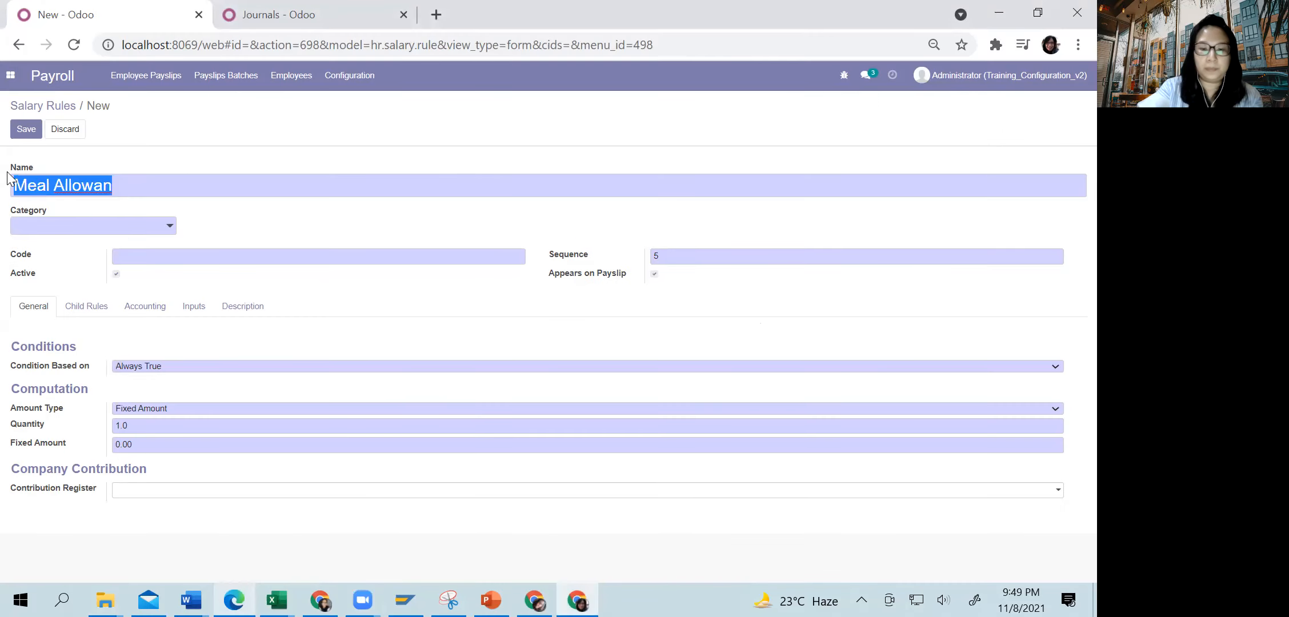
text(Overtime)
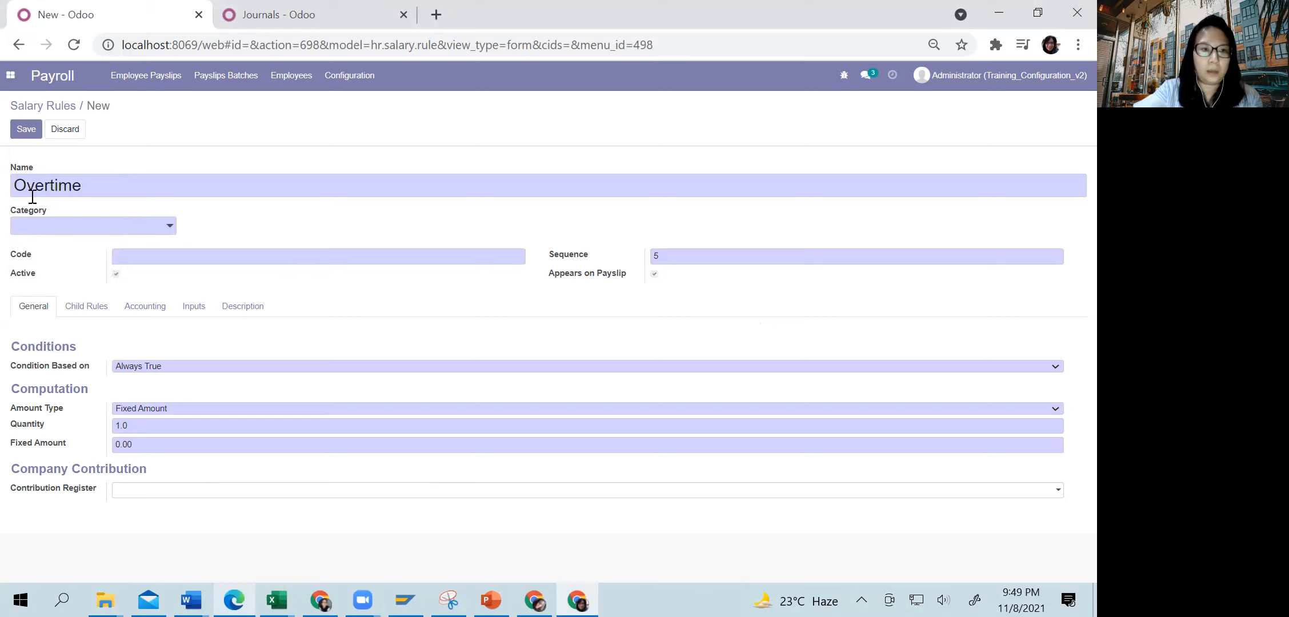
click(60, 228)
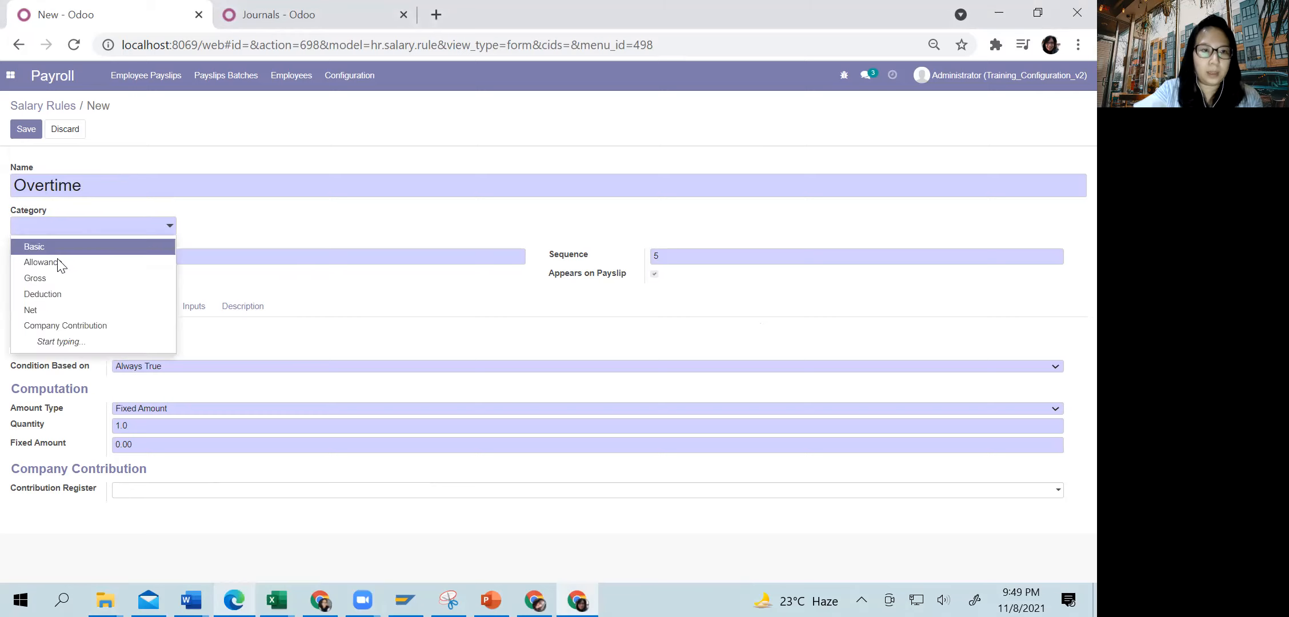
click(64, 263)
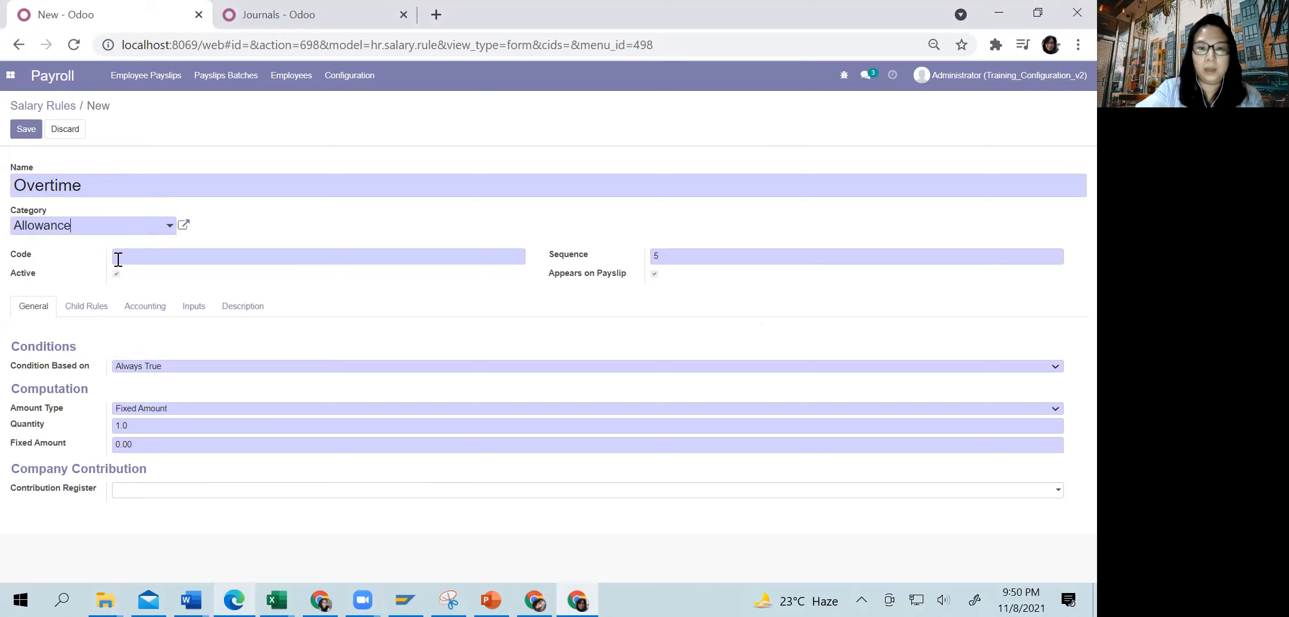
click(119, 260)
text(Overtime)
double_click(654, 257)
text(200)
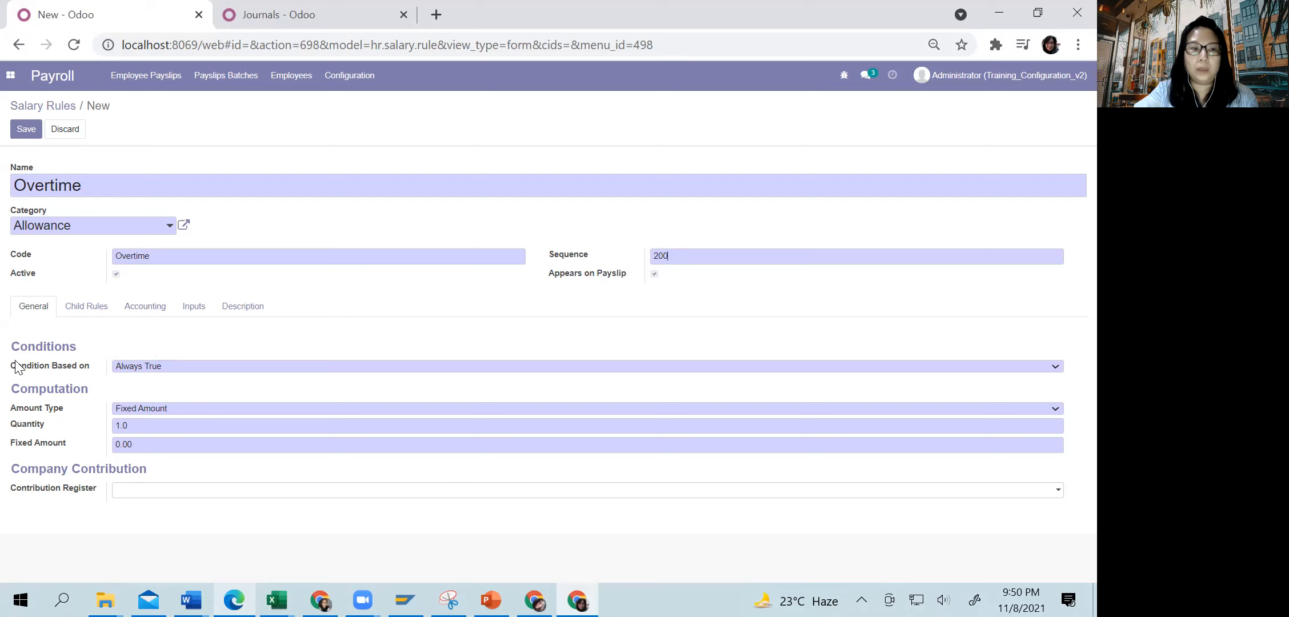
click(136, 370)
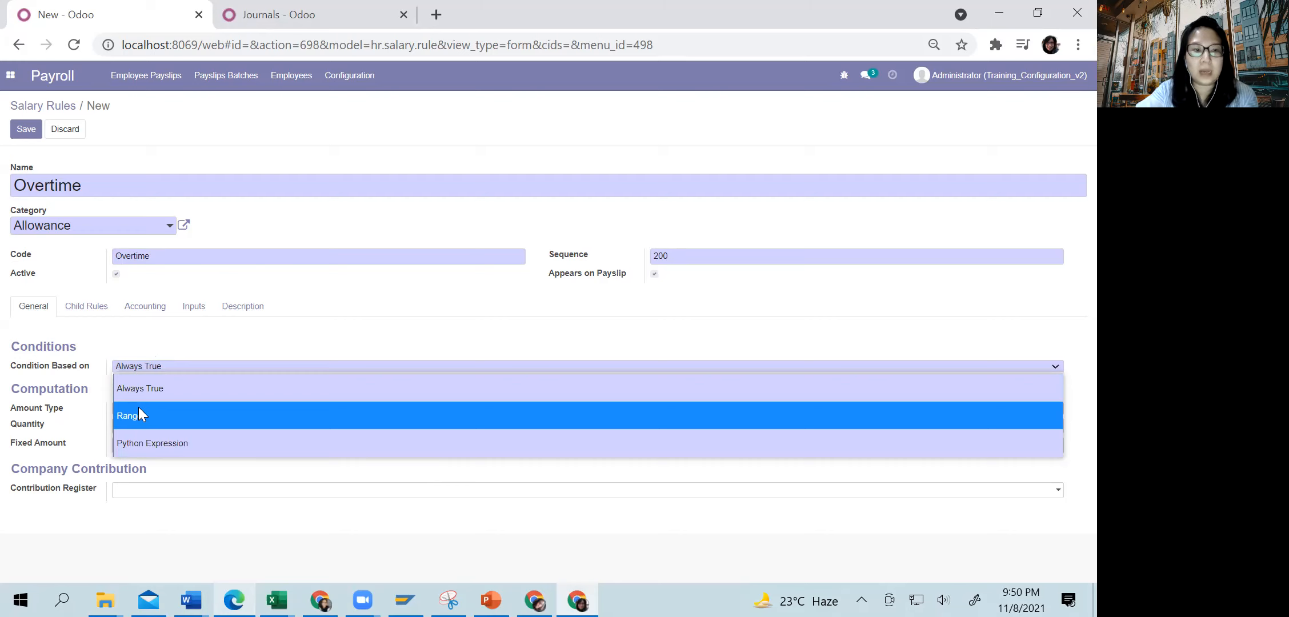
click(172, 386)
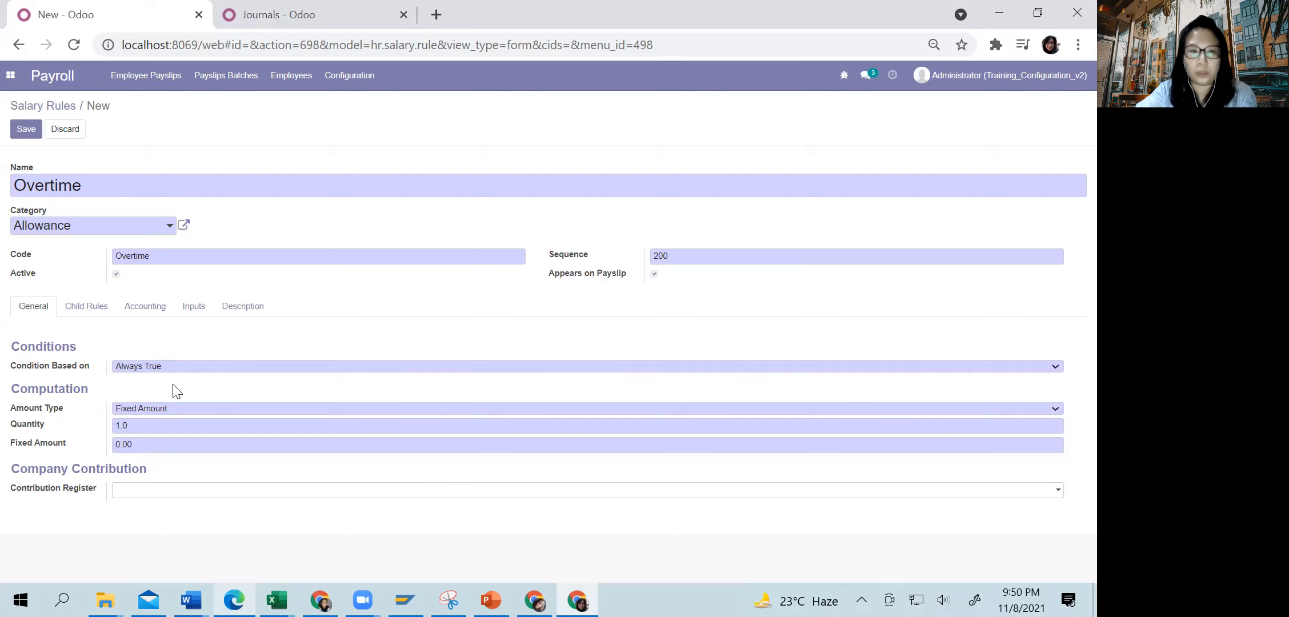
Switch to Edge to examine the Meals and Transportation rule examples in Odoo PAYROLL.pdf, including the wage range condition, and return to Odoo.
key(alt+Tab)
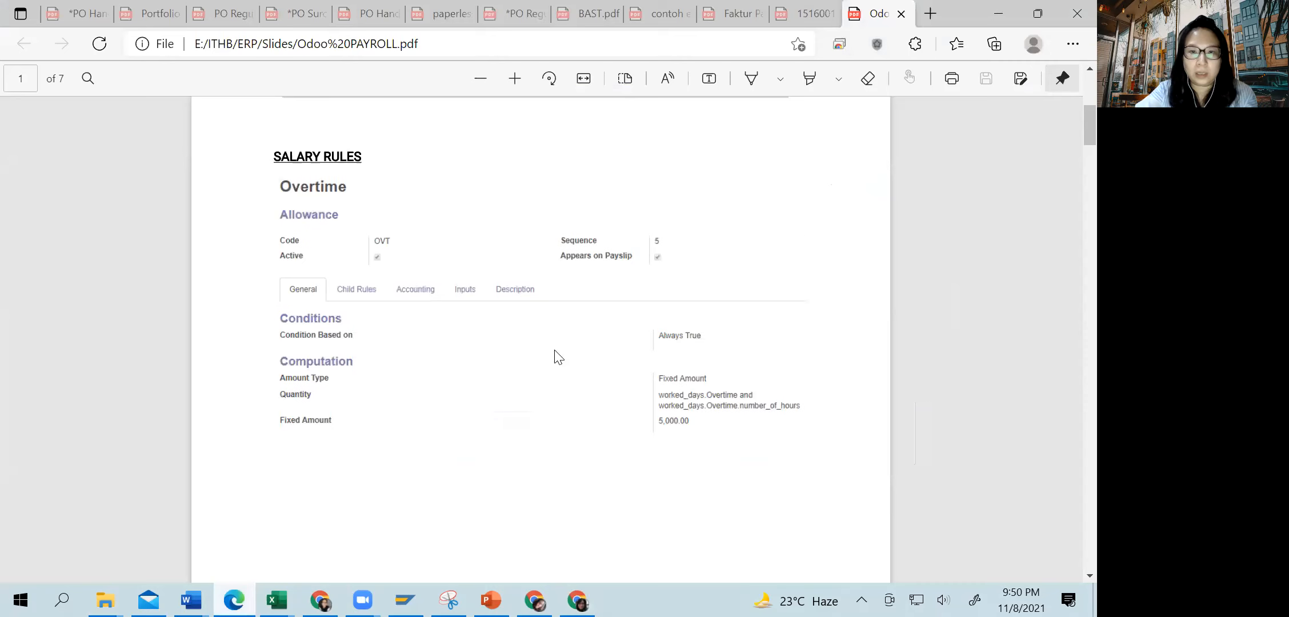
scroll(569, 371, down, 8)
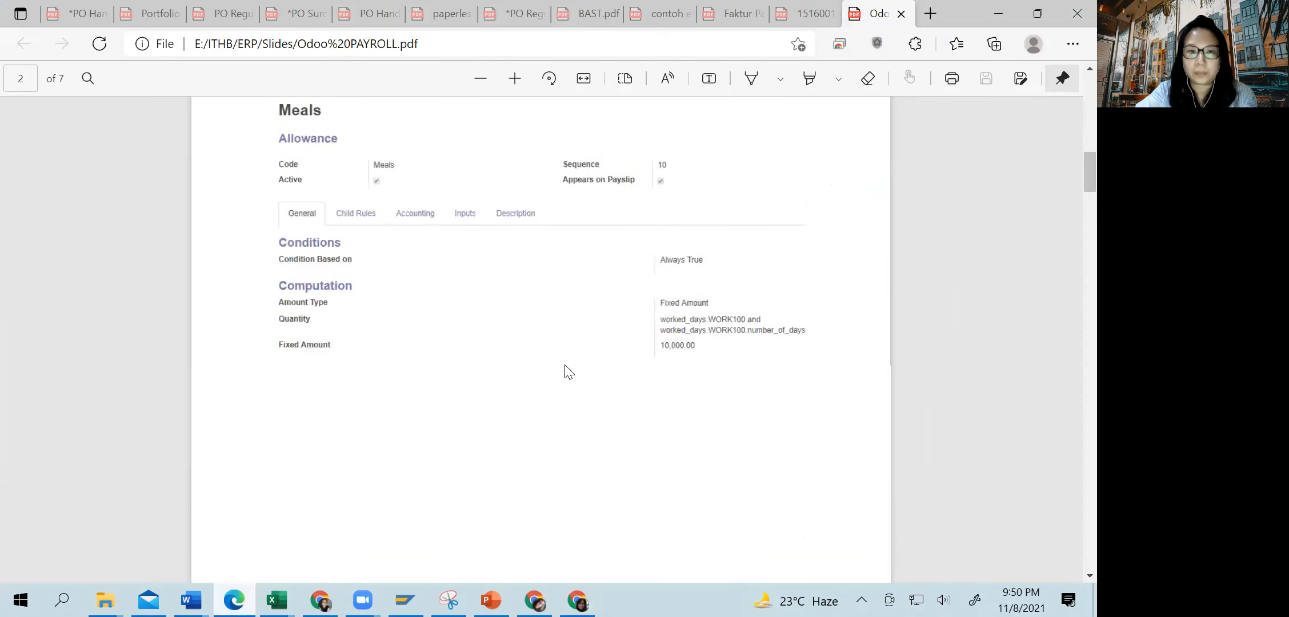
scroll(568, 371, down, 4)
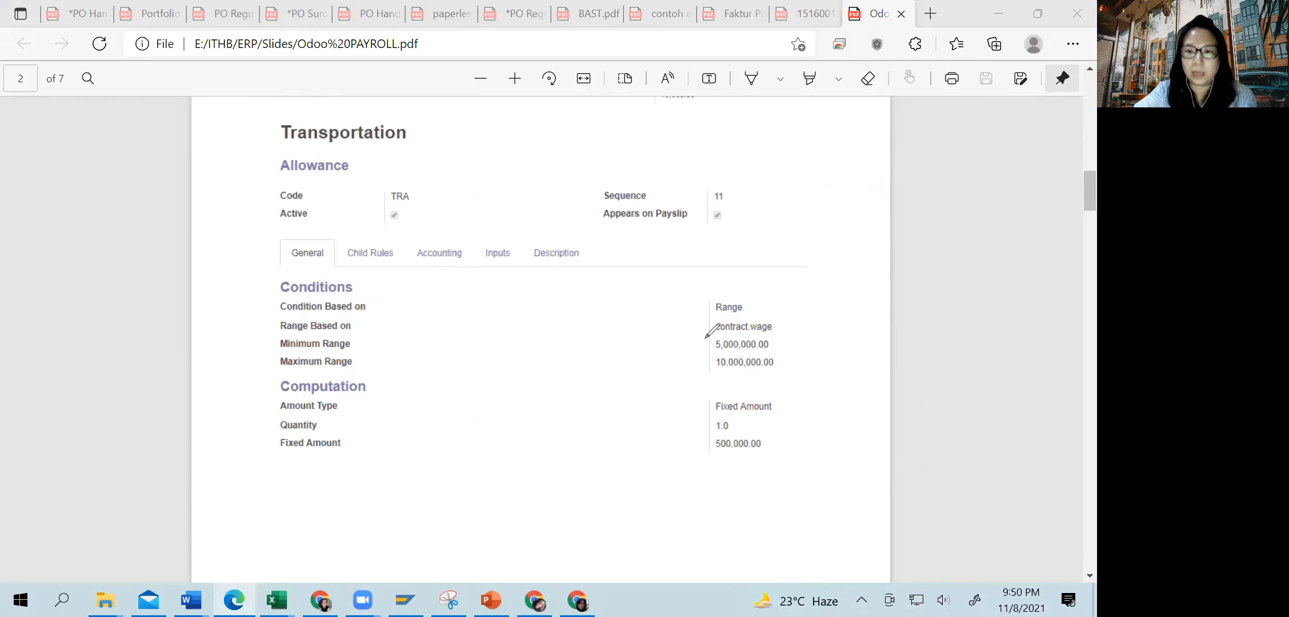
mouse_move(705, 338)
mouse_down()
mouse_move(780, 340)
mouse_move(786, 370)
mouse_move(750, 375)
mouse_move(702, 339)
mouse_up()
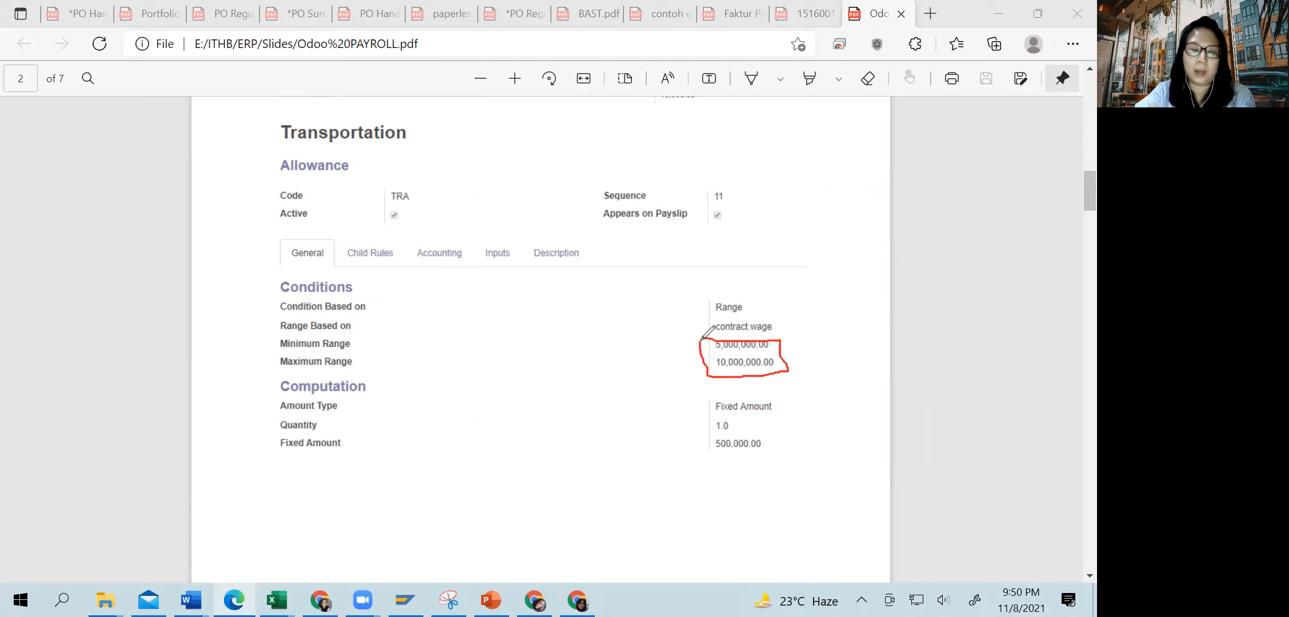
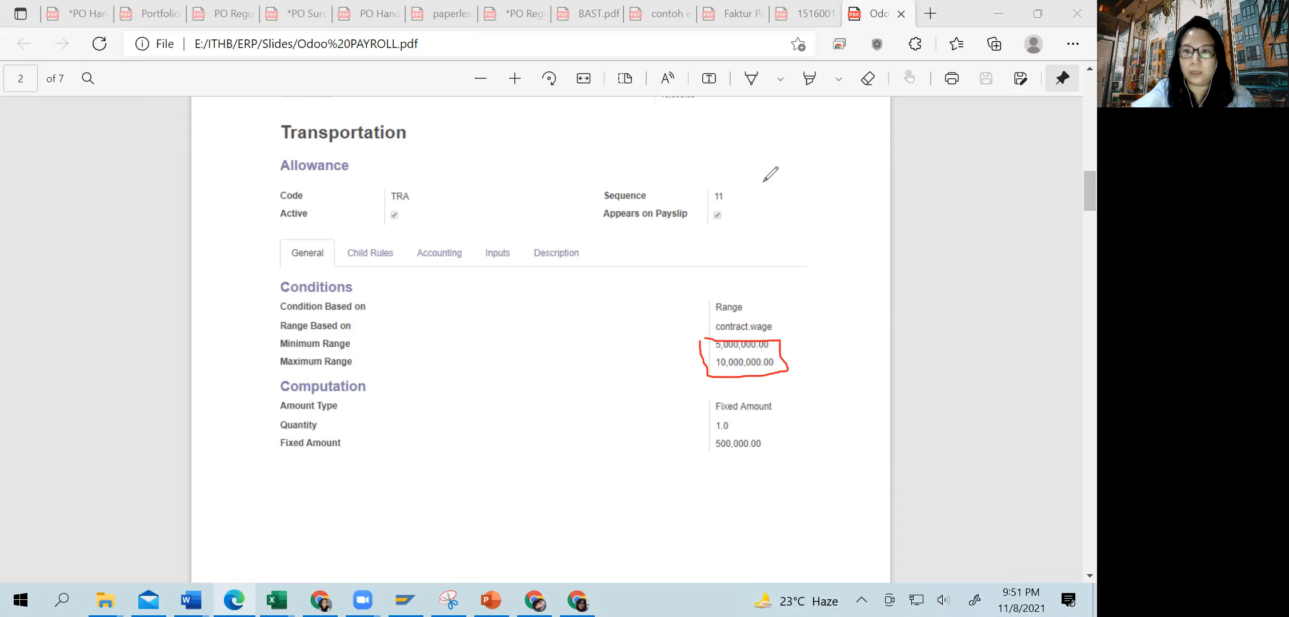
key(ctrl+z)
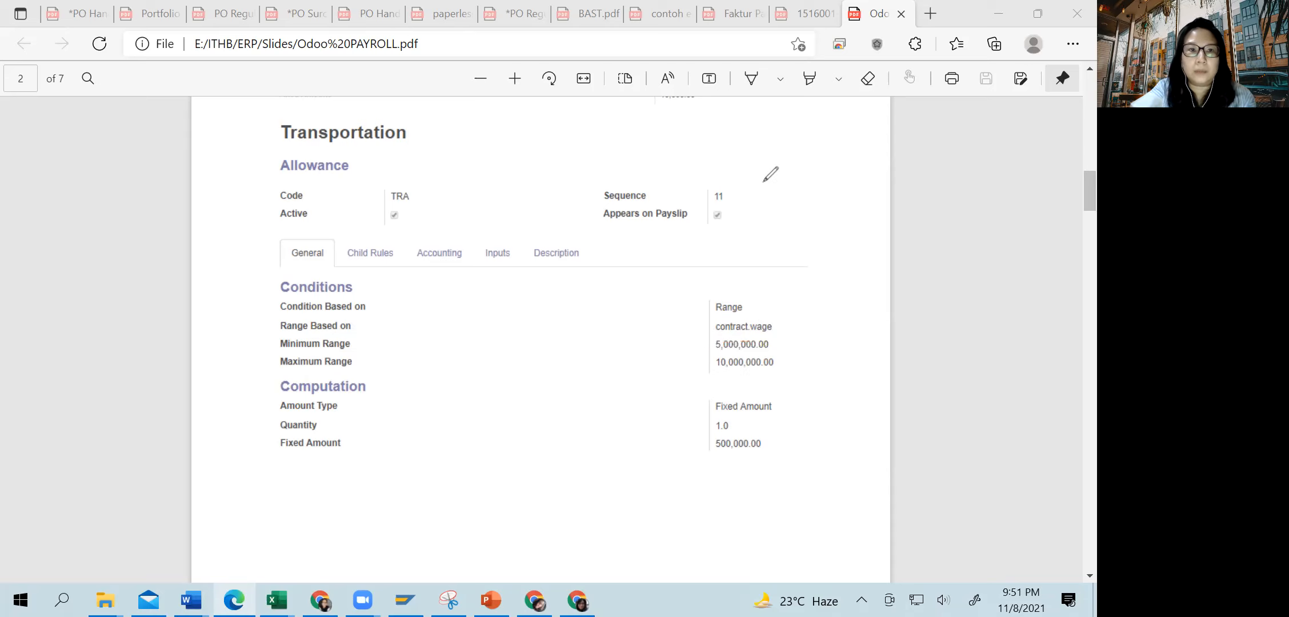
key(alt+Tab)
key(alt+Tab)
key(alt+Tab)
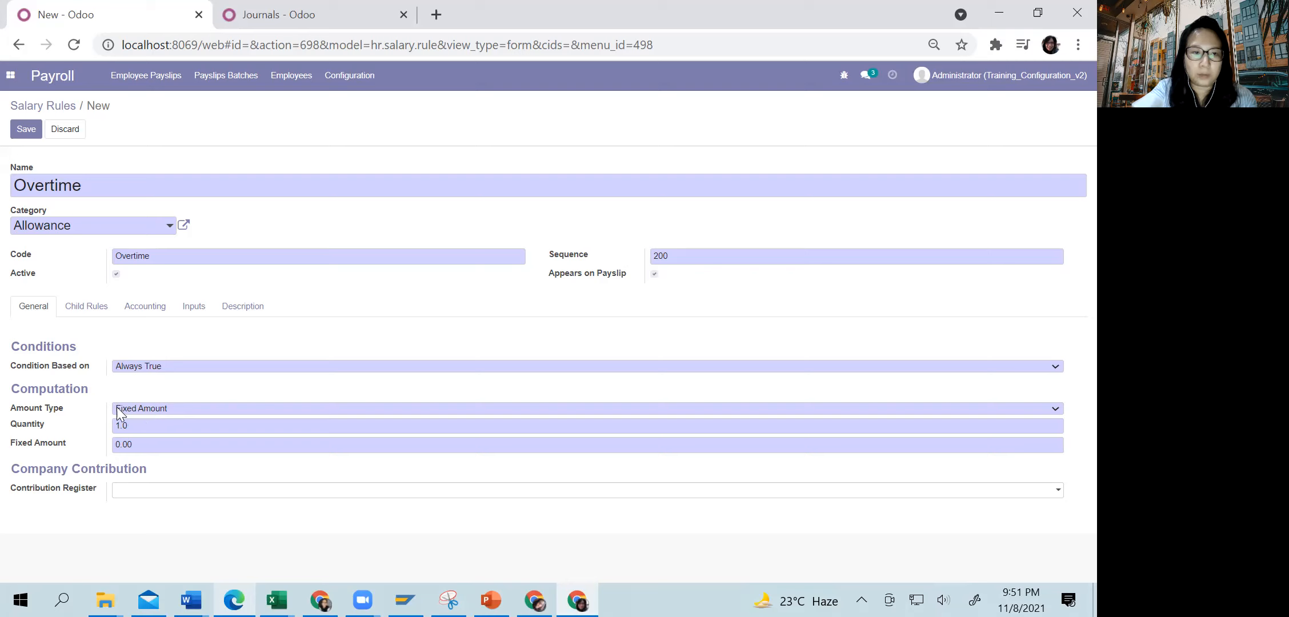
Set the Overtime rule's fixed amount to 5000 and consult the Overtime quantity expression in Odoo PAYROLL.pdf in Edge, returning to Odoo.
drag(150, 444, 112, 446)
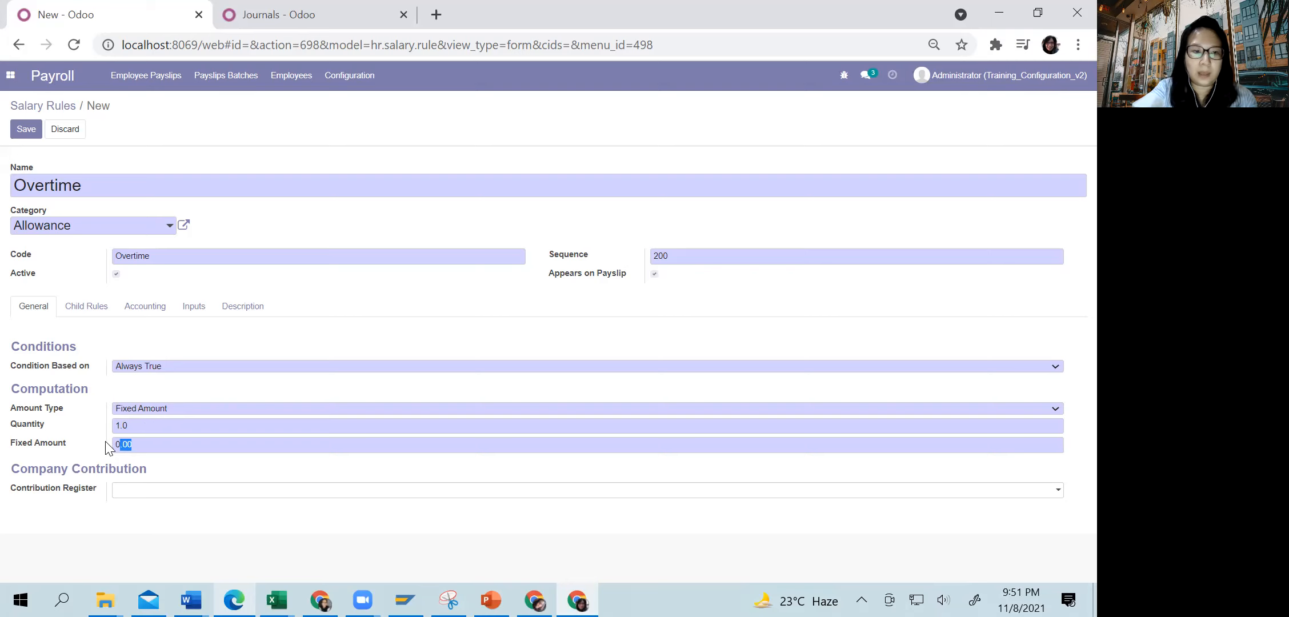
text(5000)
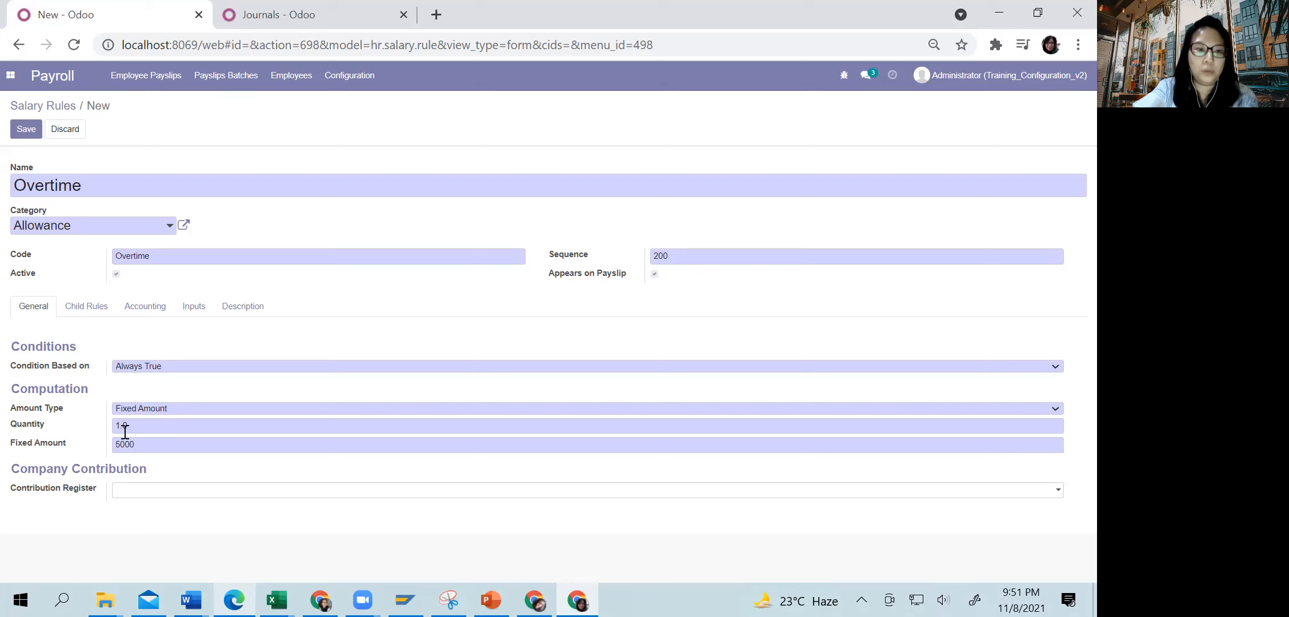
drag(130, 426, 107, 429)
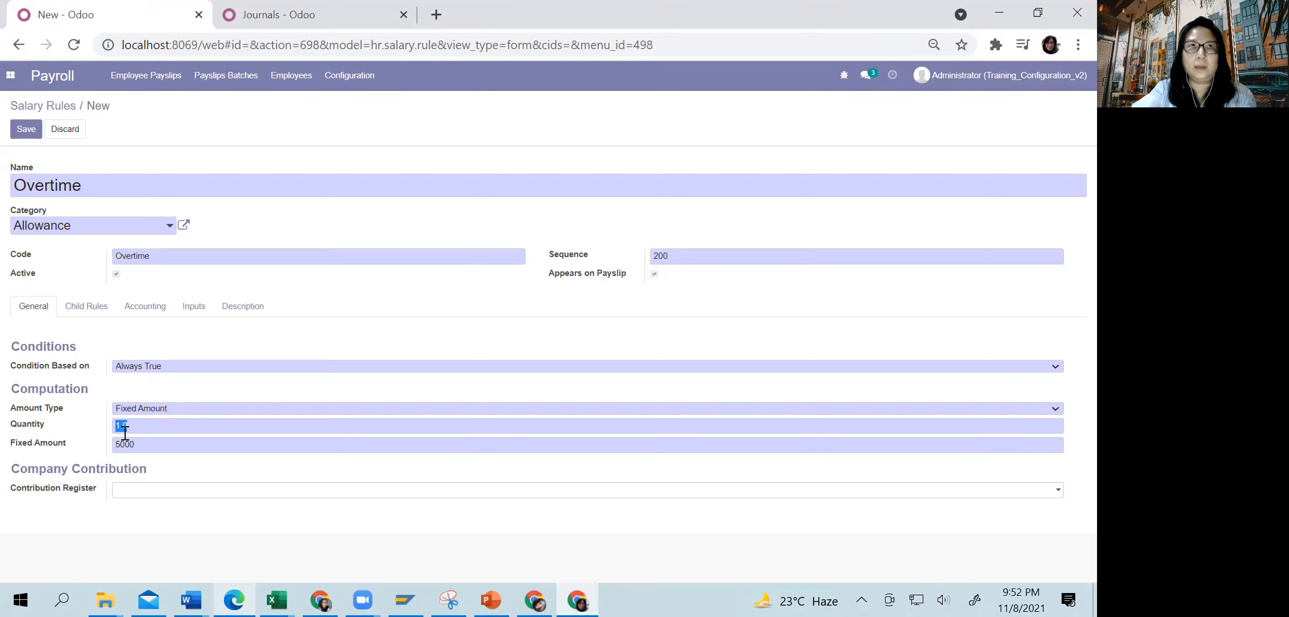
key(alt+Tab)
key(alt+Tab)
key(alt+Tab)
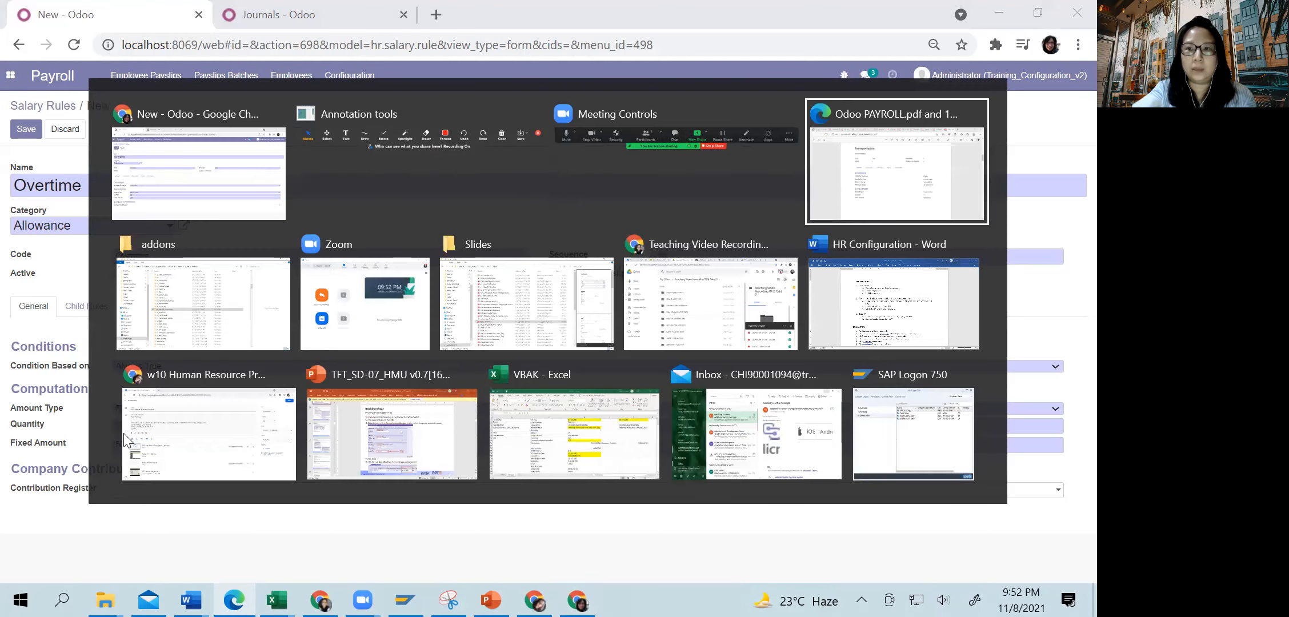
scroll(504, 387, up, 10)
scroll(504, 387, up, 4)
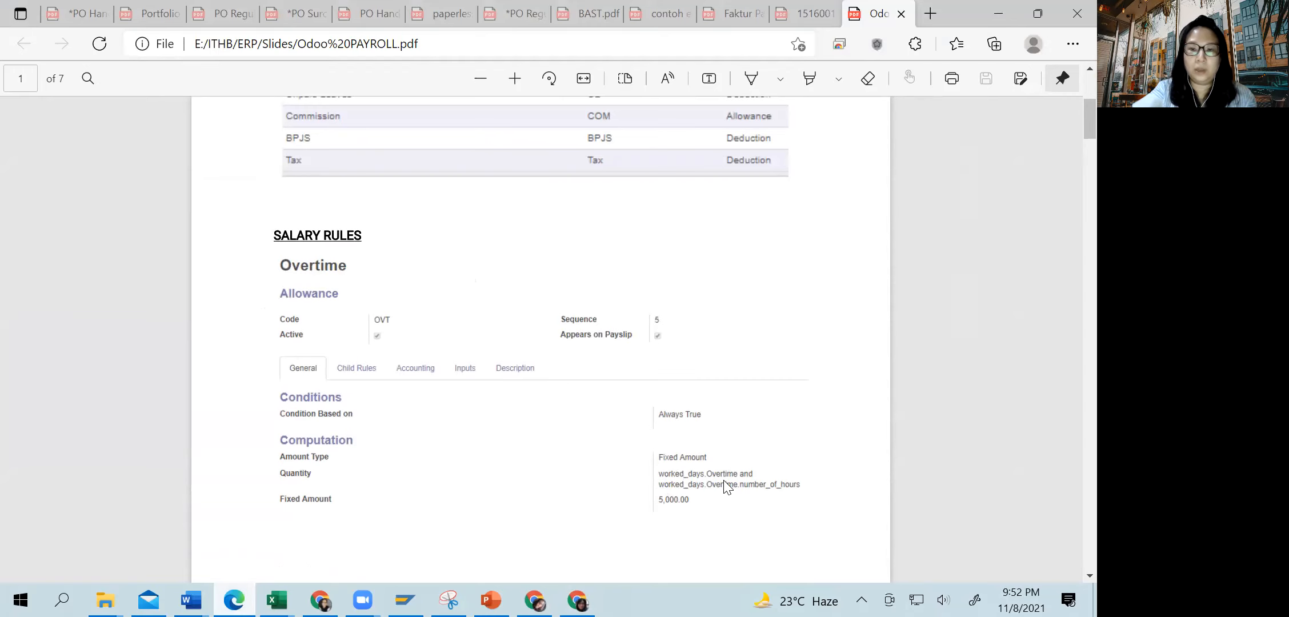
key(alt+Tab)
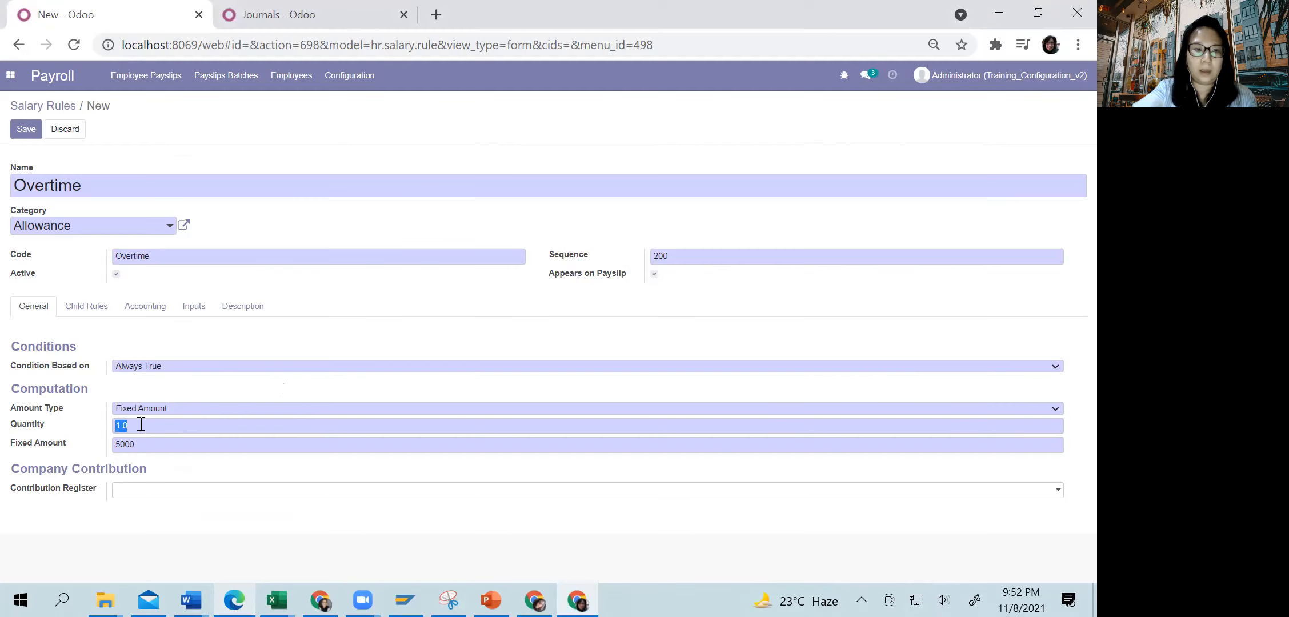
Set the Overtime rule's quantity to "worked_days.Overtime and worked_days.Overtime.number_of_hours" and save the rule.
text(worked)
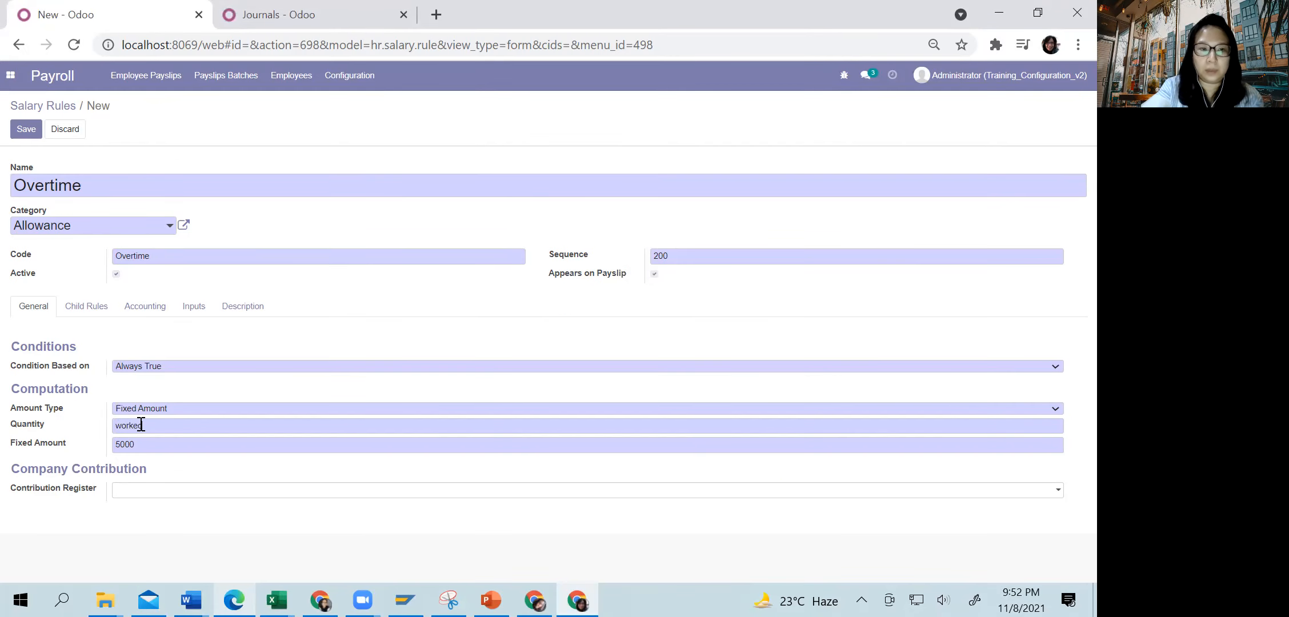
text(_days)
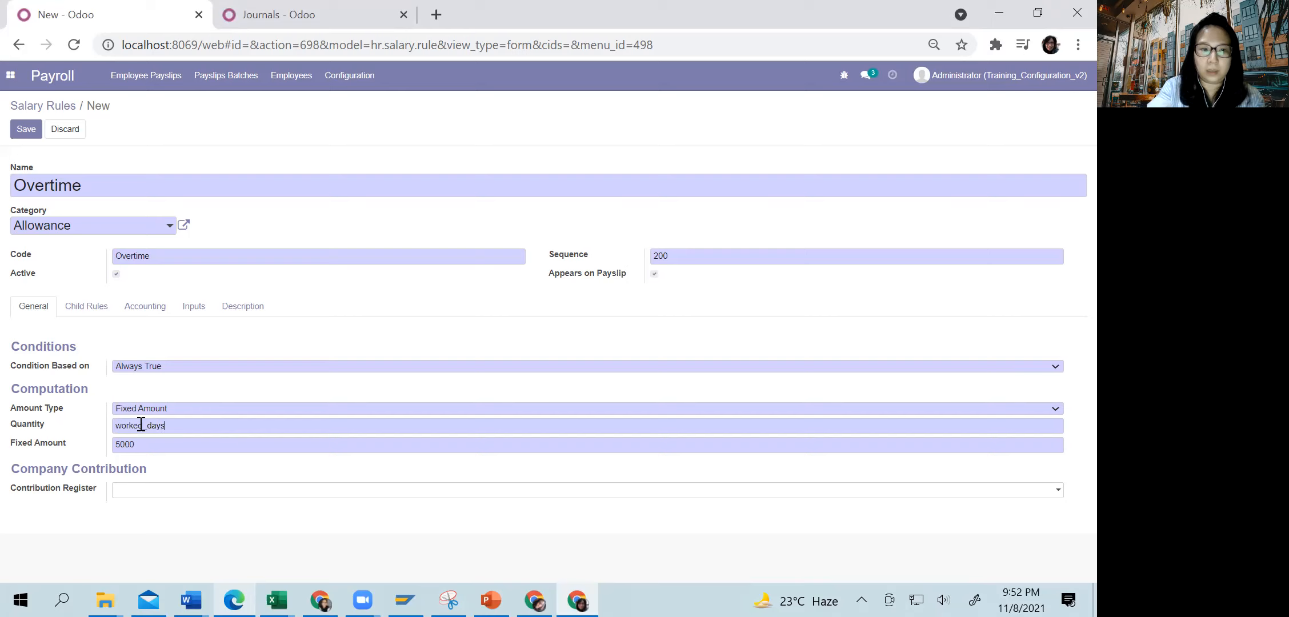
text(.Overt)
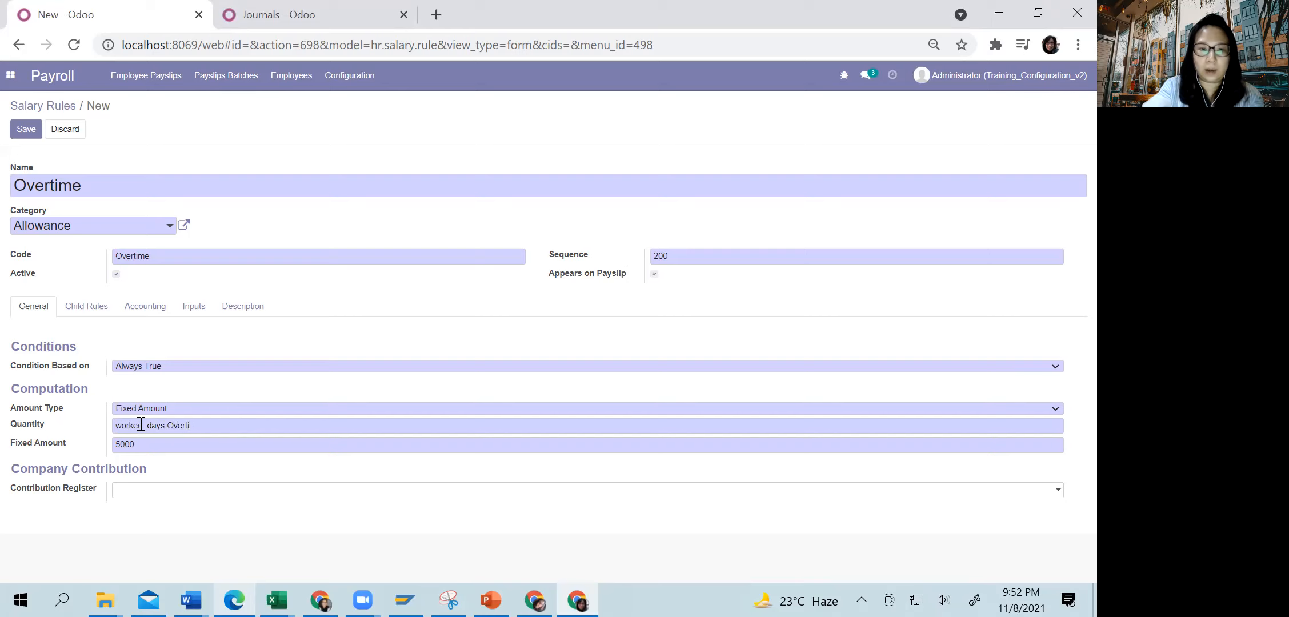
text(ime and wo)
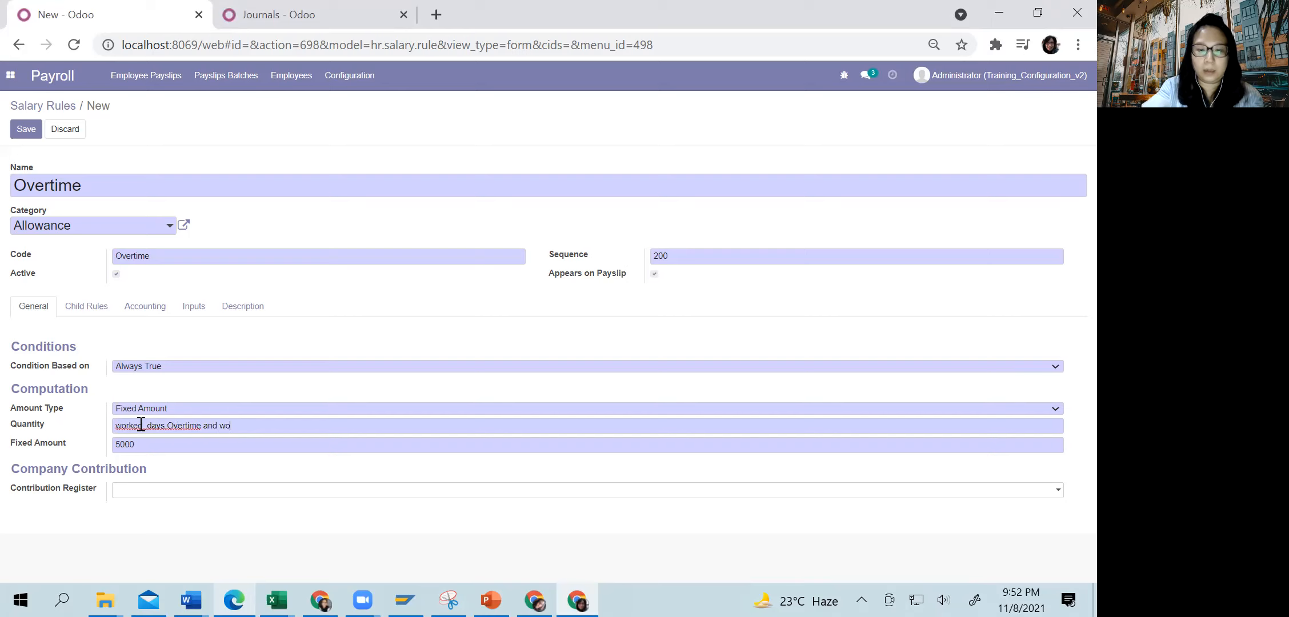
text(rked_day)
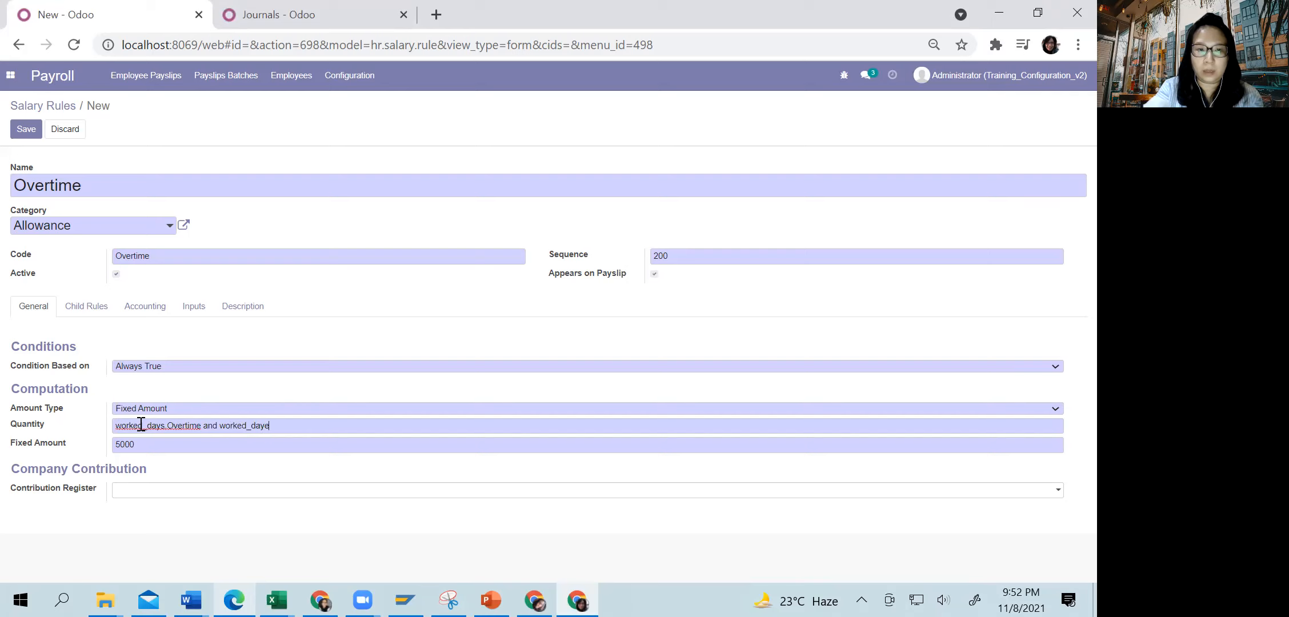
text(s.Overtime)
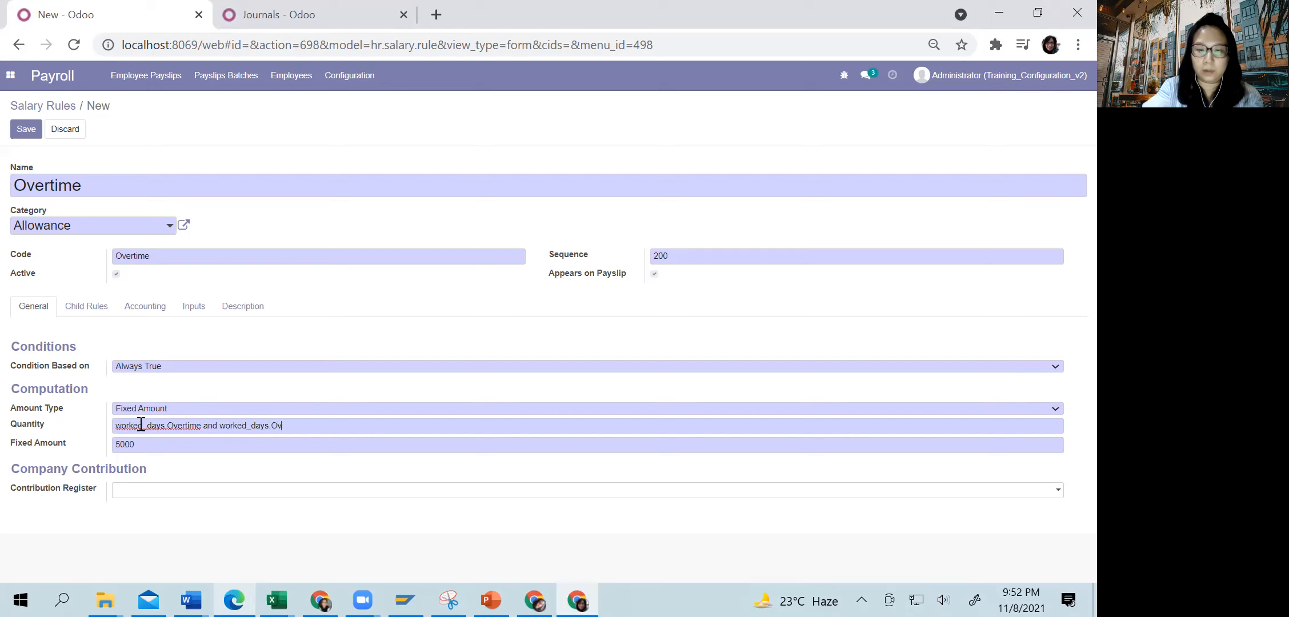
text(.number_of_hours)
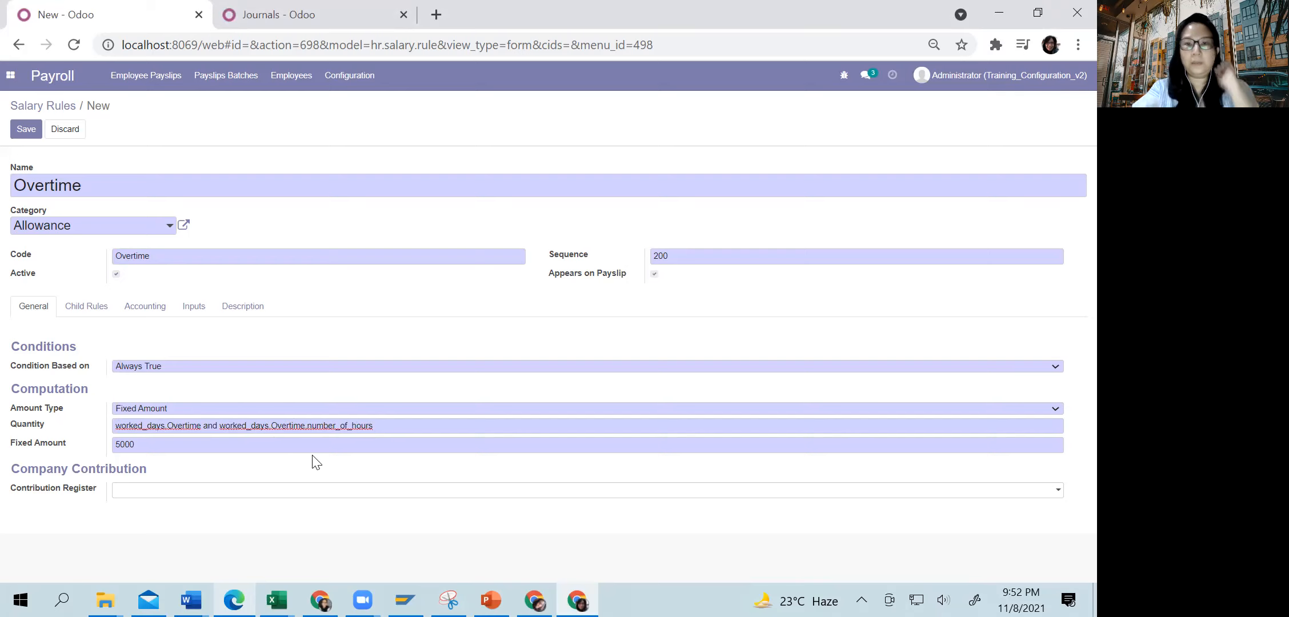
click(23, 132)
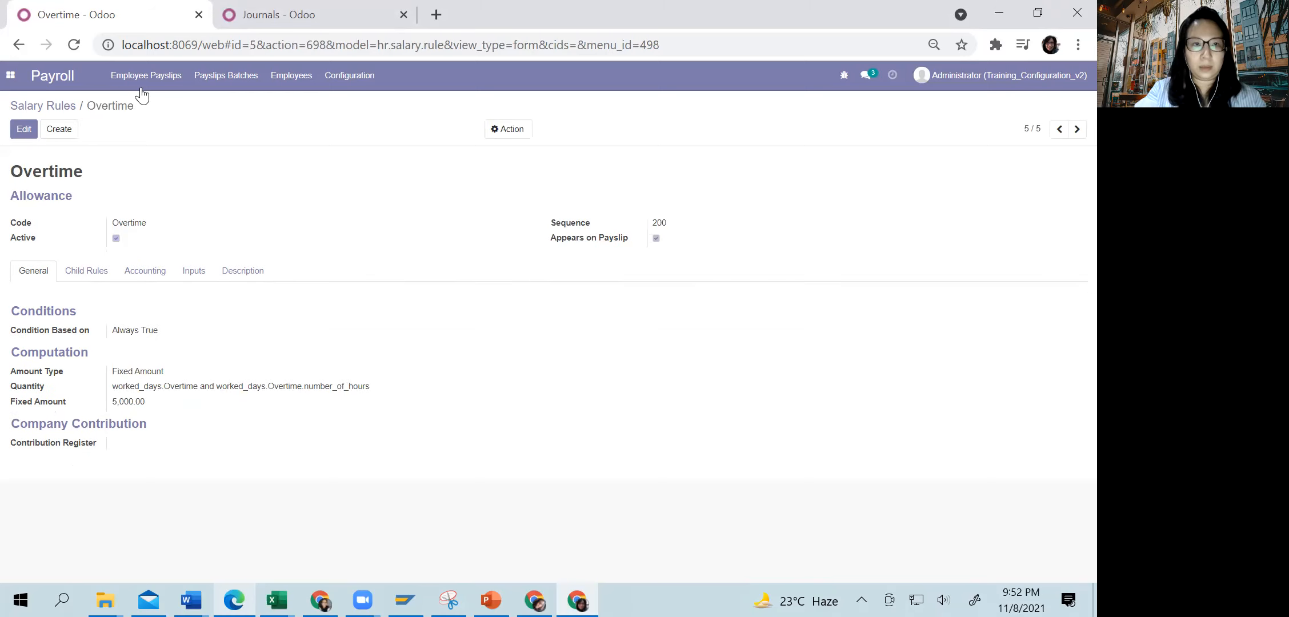
Start another new salary rule and name it "Sales Commision".
click(340, 85)
click(60, 132)
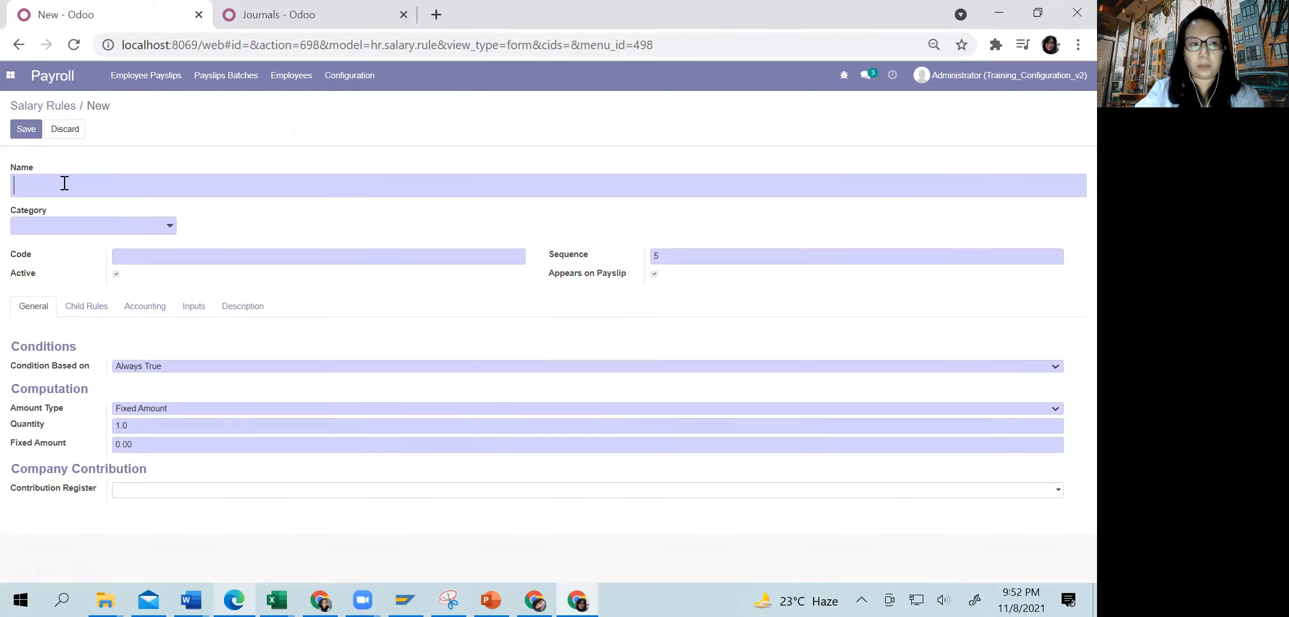
text(Comms)
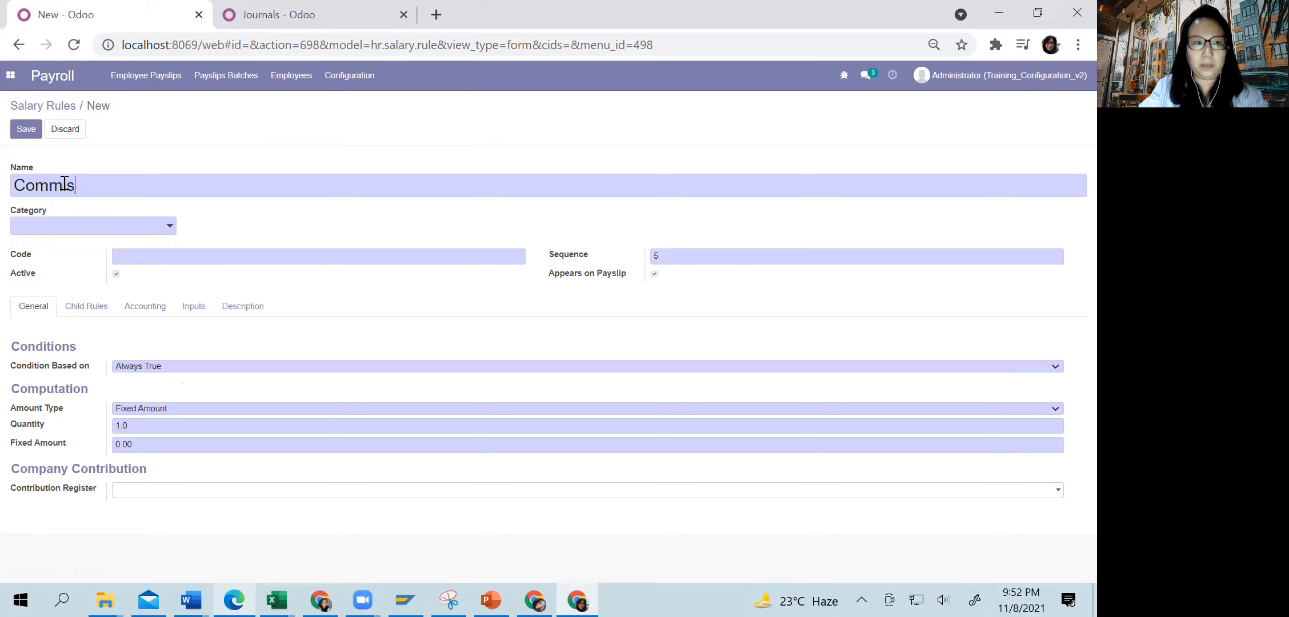
key(BackSpace)
text(ision)
key(Home)
text(Sales)
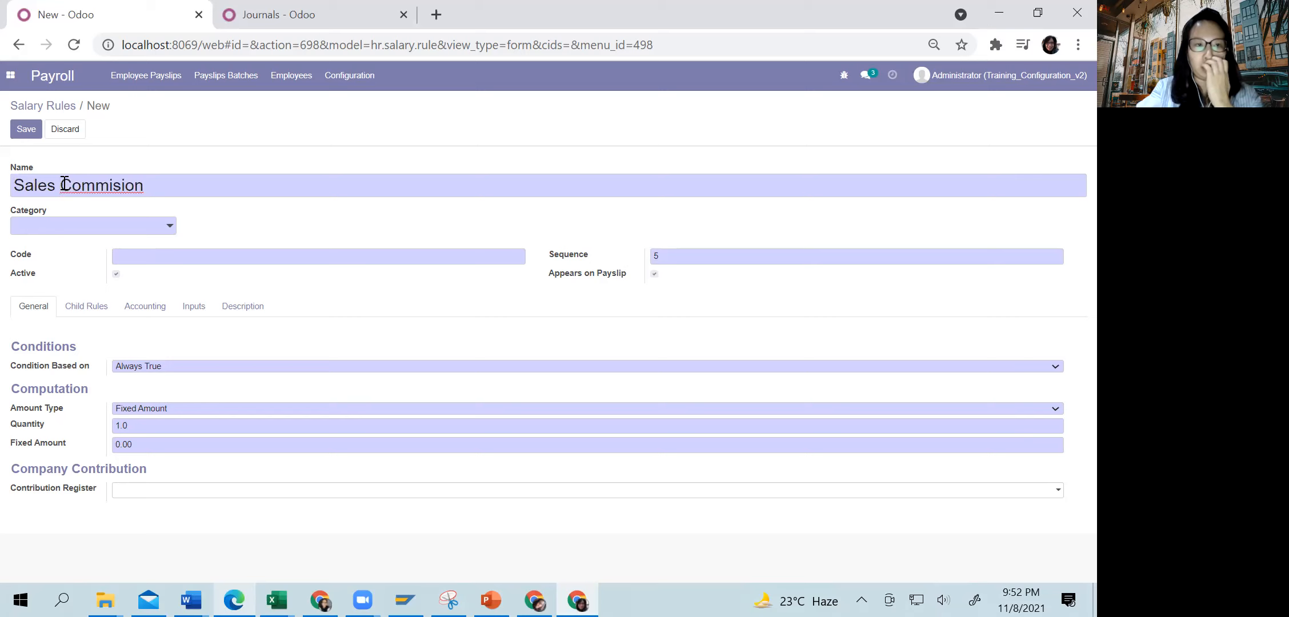
Assign the Sales Commision rule to the Allowance category with code "Sales" and sequence 220.
click(53, 229)
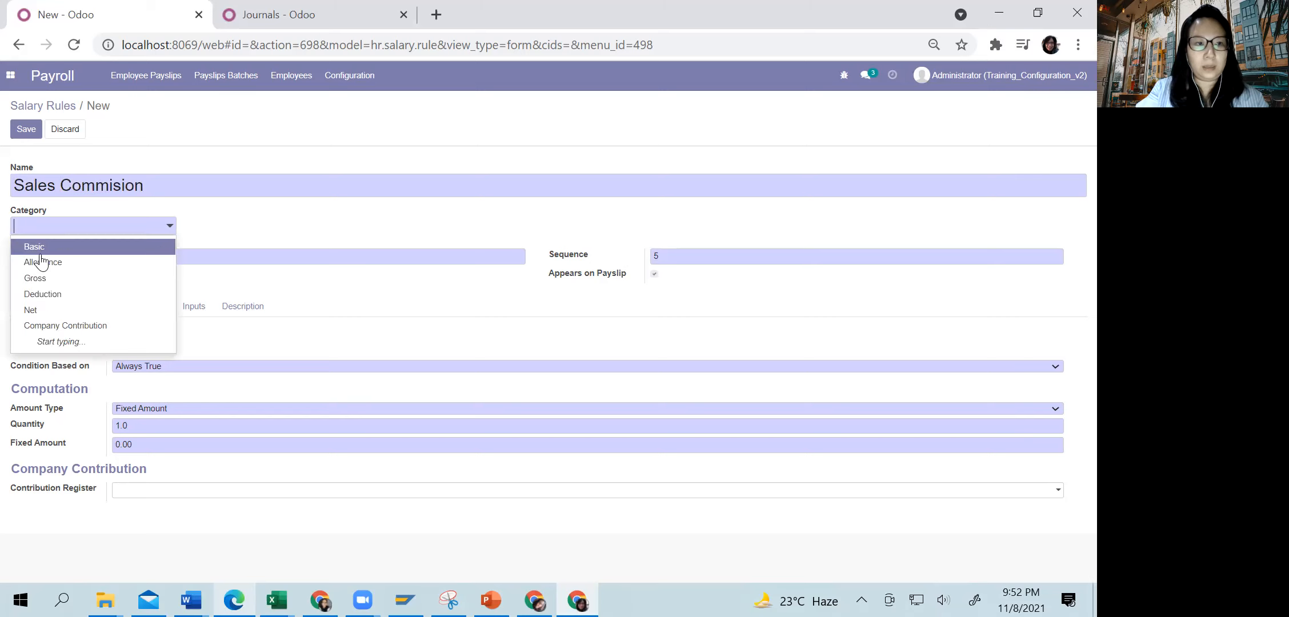
click(40, 262)
click(147, 258)
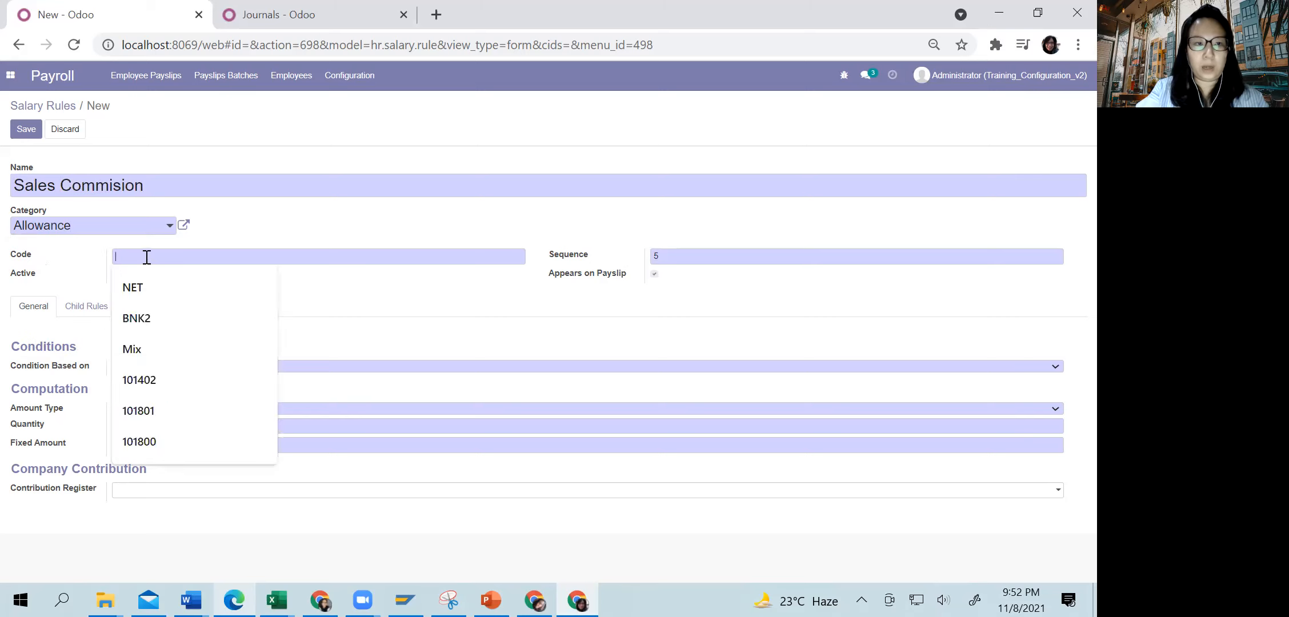
text(Sales)
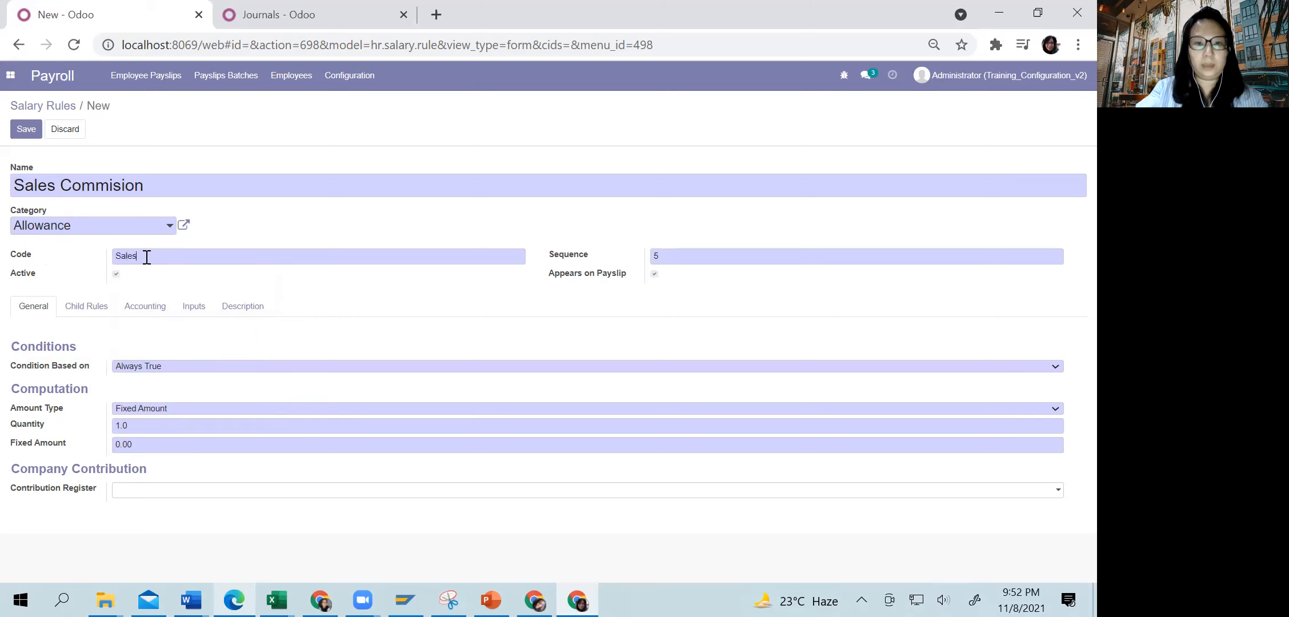
double_click(656, 257)
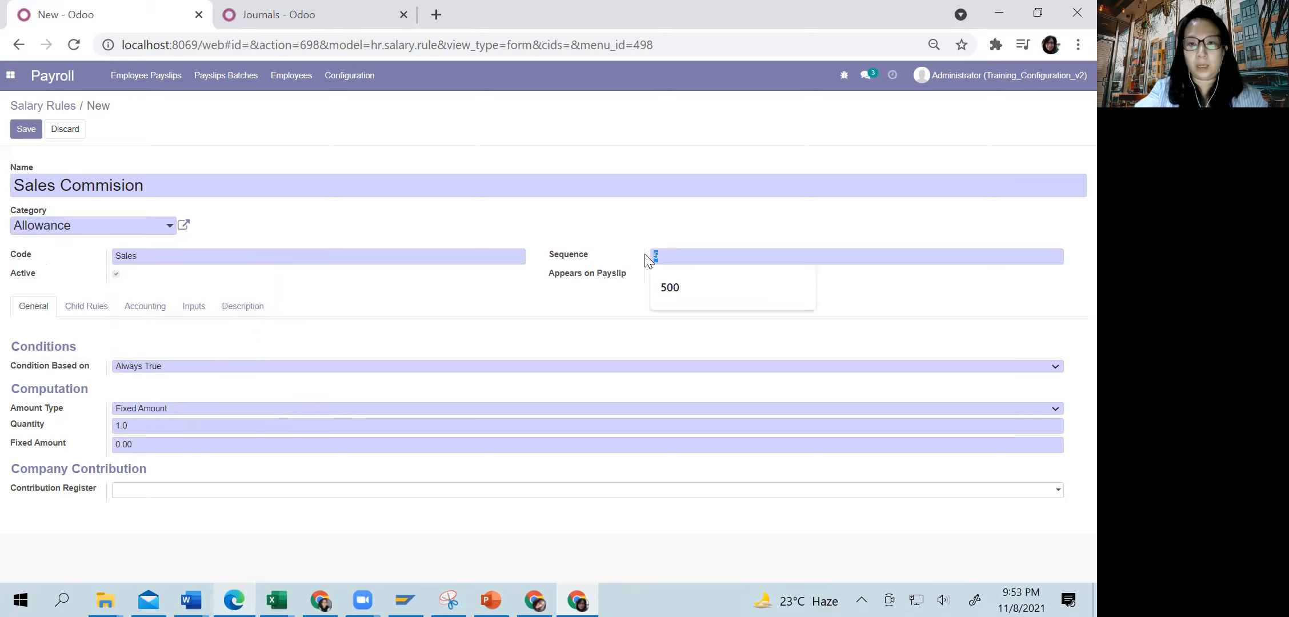
text(220)
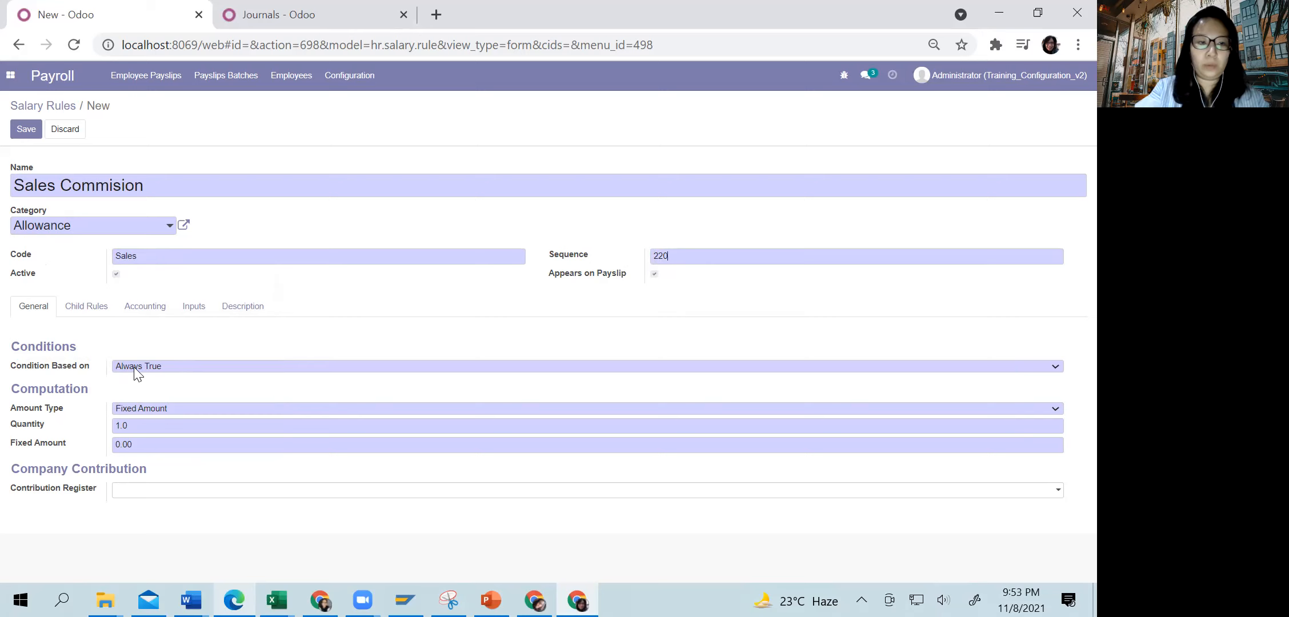
Compute the rule's amount with Python Code and strip the default comments and indentation, keeping only the result line.
click(130, 409)
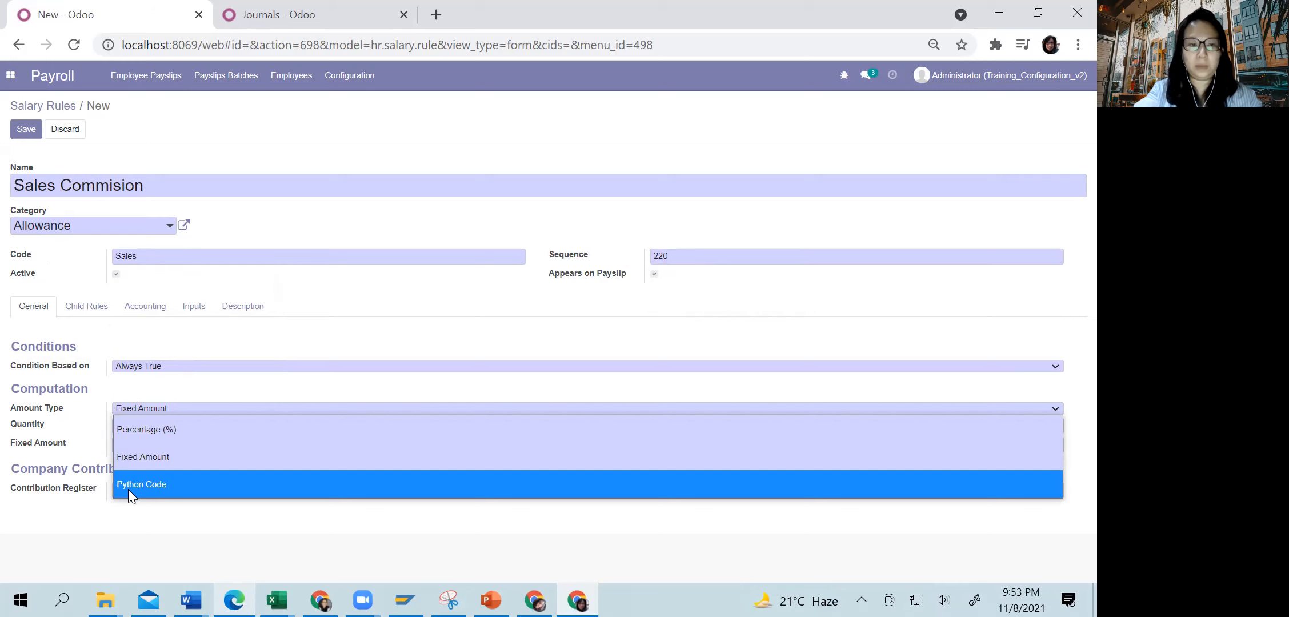
click(128, 489)
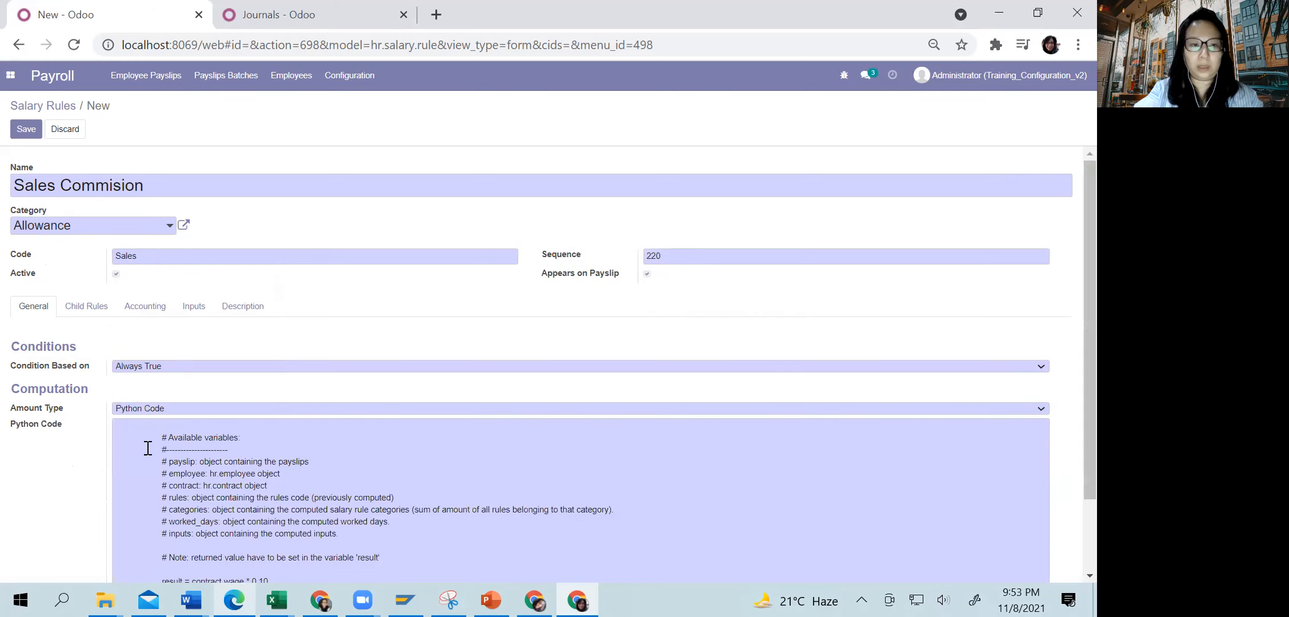
drag(117, 423, 215, 572)
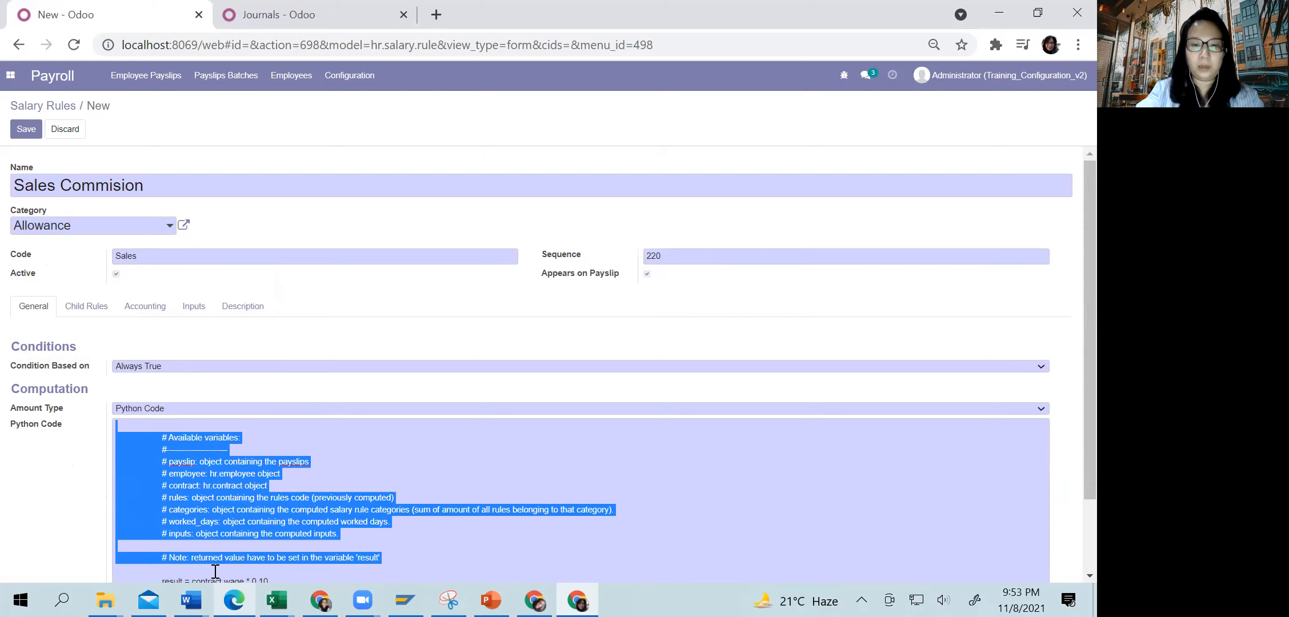
key(BackSpace)
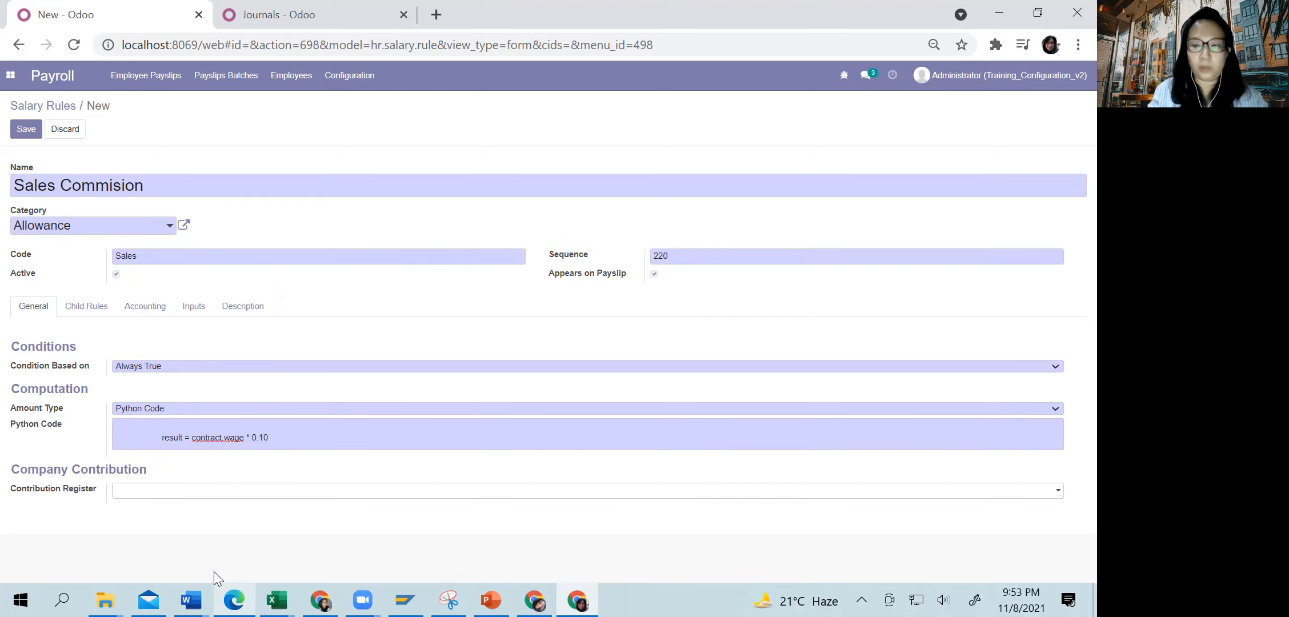
key(ctrl+shift+End)
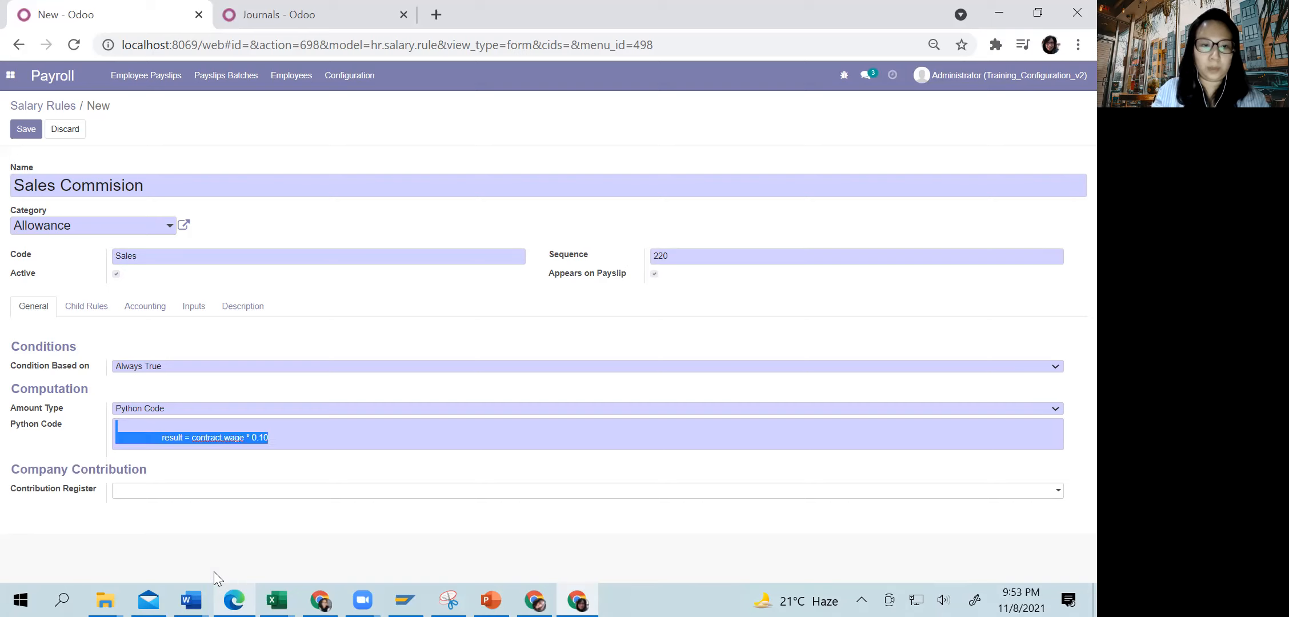
key(ctrl+shift+Left)
key(ctrl+shift+Left)
key(ctrl+shift+Left)
key(ctrl+shift+Left)
key(ctrl+shift+Left)
key(BackSpace)
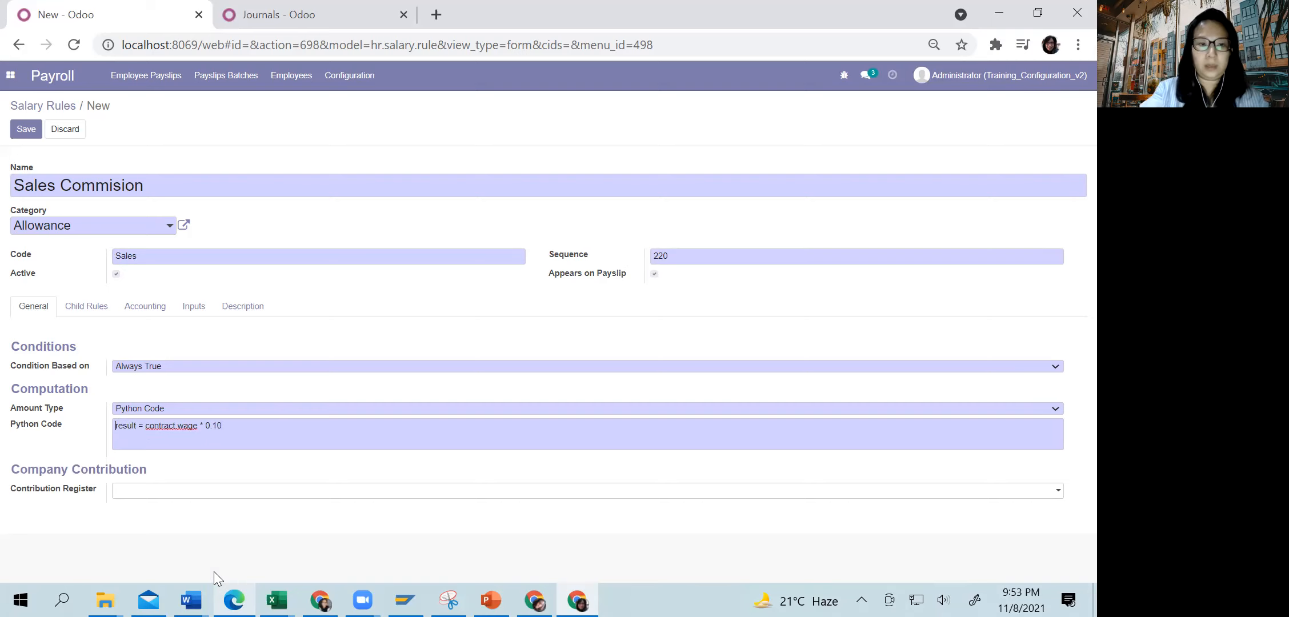
click(132, 437)
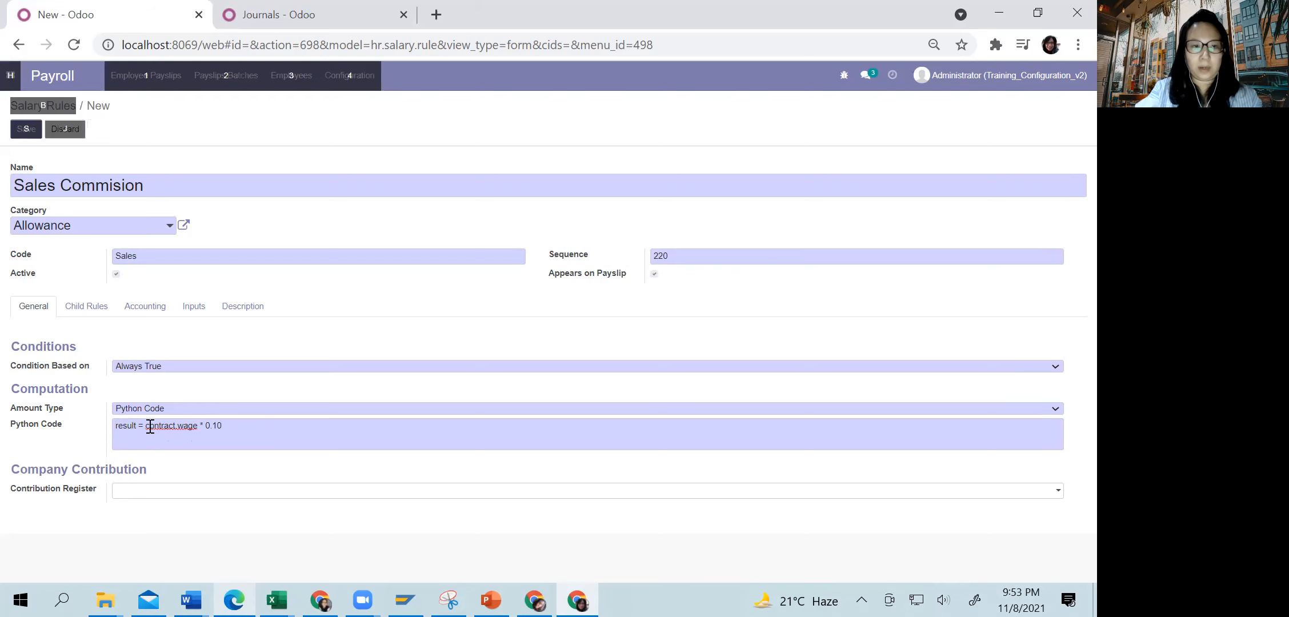
Switch to Edge to find the sales commission rule's Python code in Odoo PAYROLL.pdf, and return to Odoo.
key(alt+Tab)
key(alt+Tab)
scroll(609, 375, down, 6)
scroll(613, 383, down, 5)
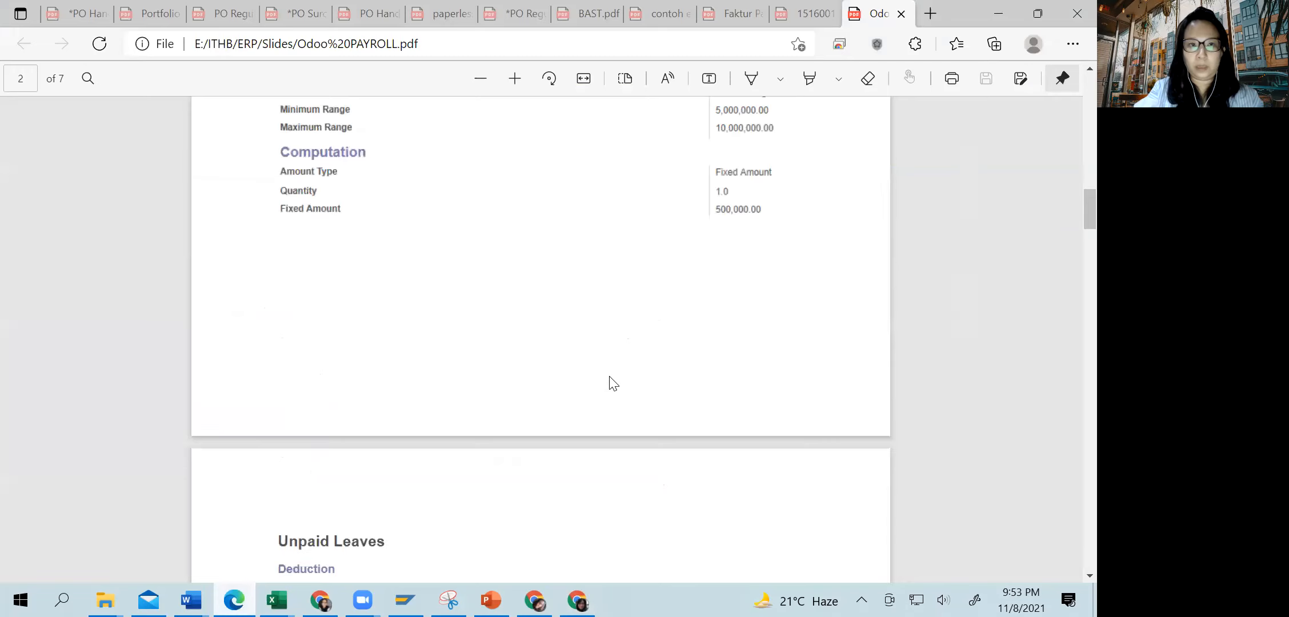
scroll(614, 383, down, 5)
scroll(613, 383, down, 5)
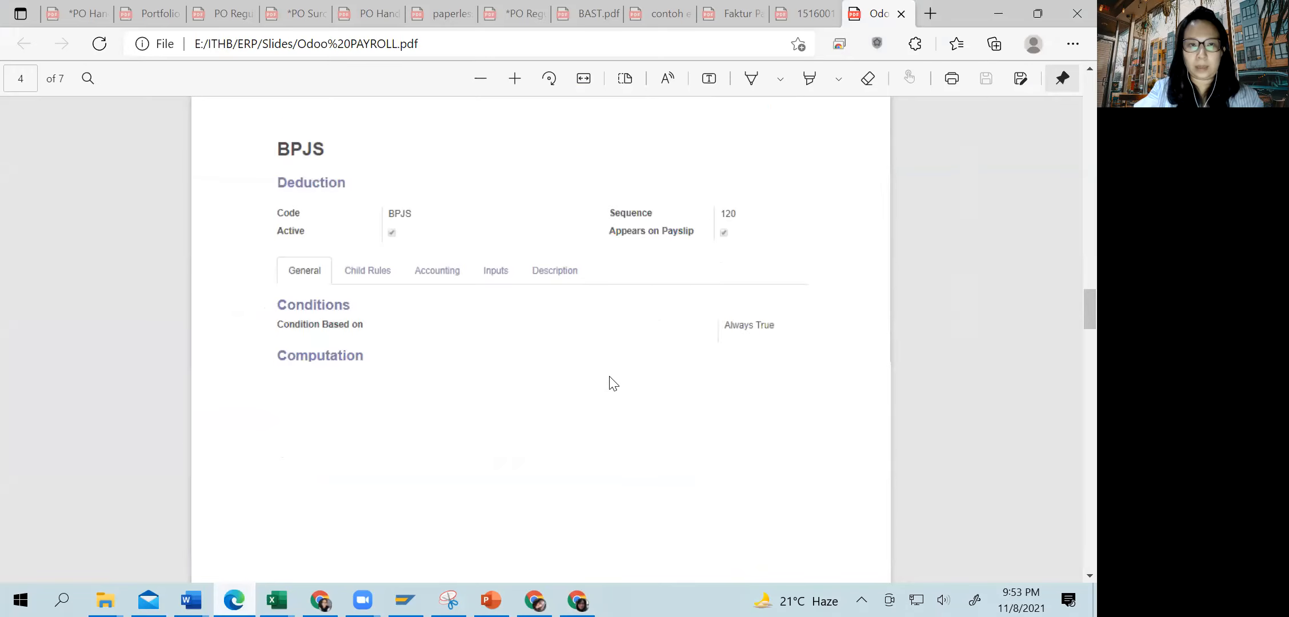
scroll(613, 382, up, 5)
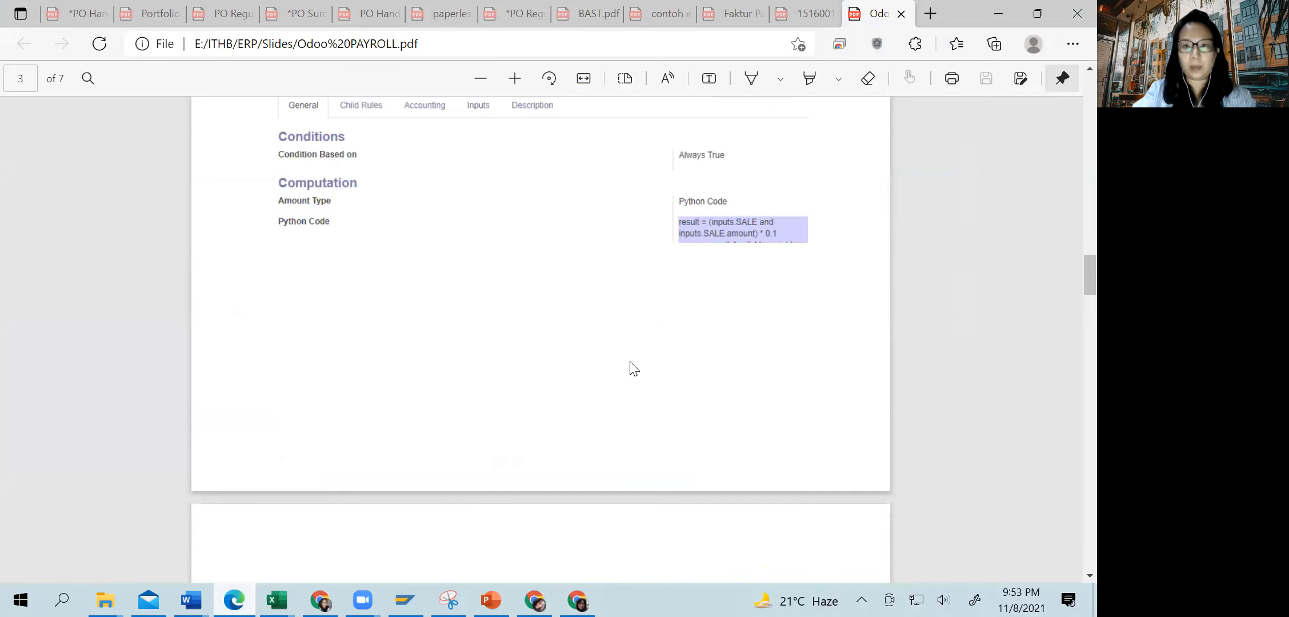
scroll(711, 309, up, 1)
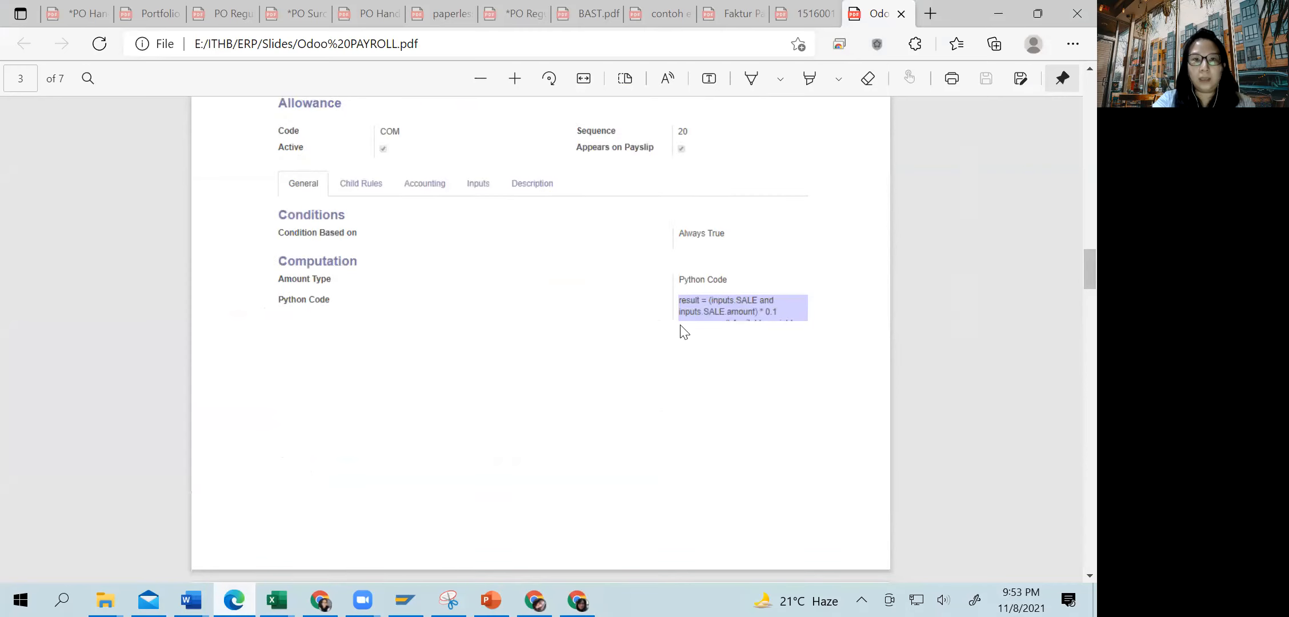
key(alt+Tab)
Replace the wage expression in the Python code with "inputs.Sale and", and check it against Odoo PAYROLL.pdf in Edge.
drag(146, 425, 232, 428)
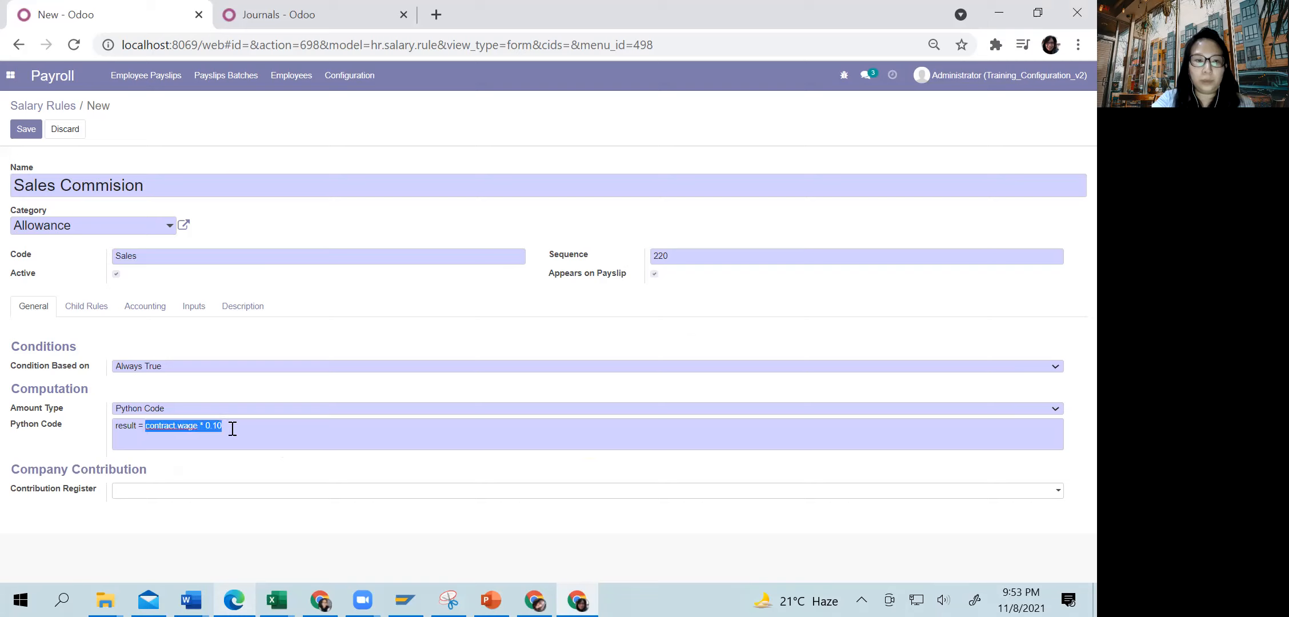
text(inpu)
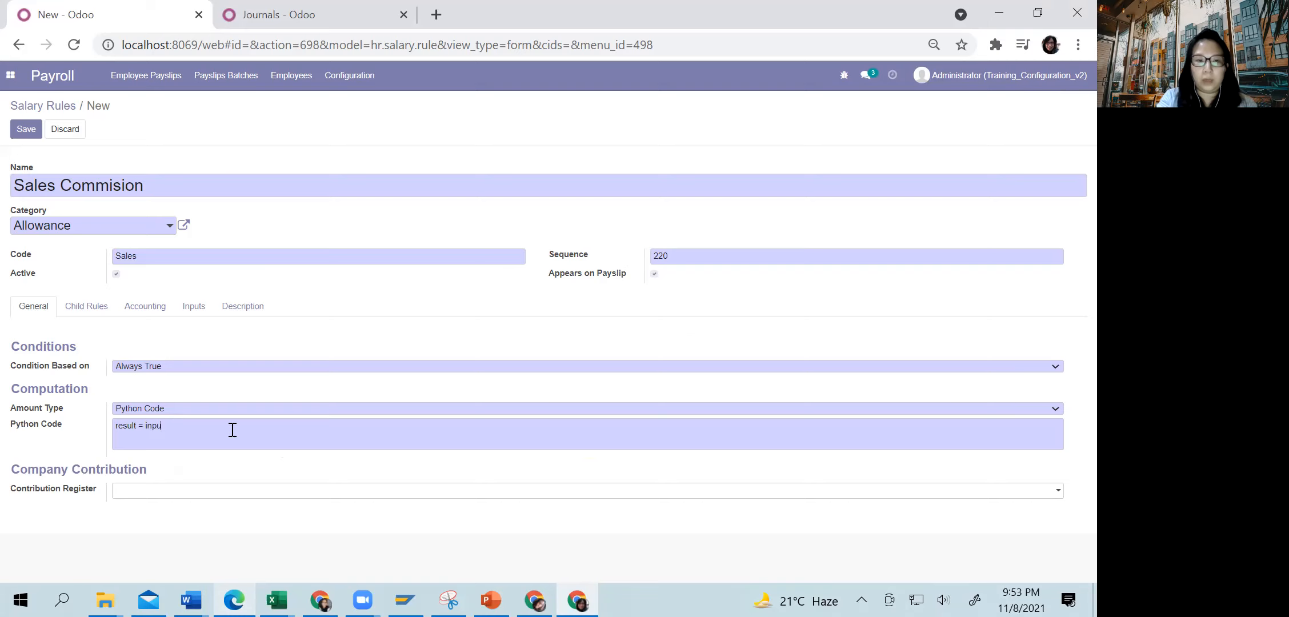
text(ts.S)
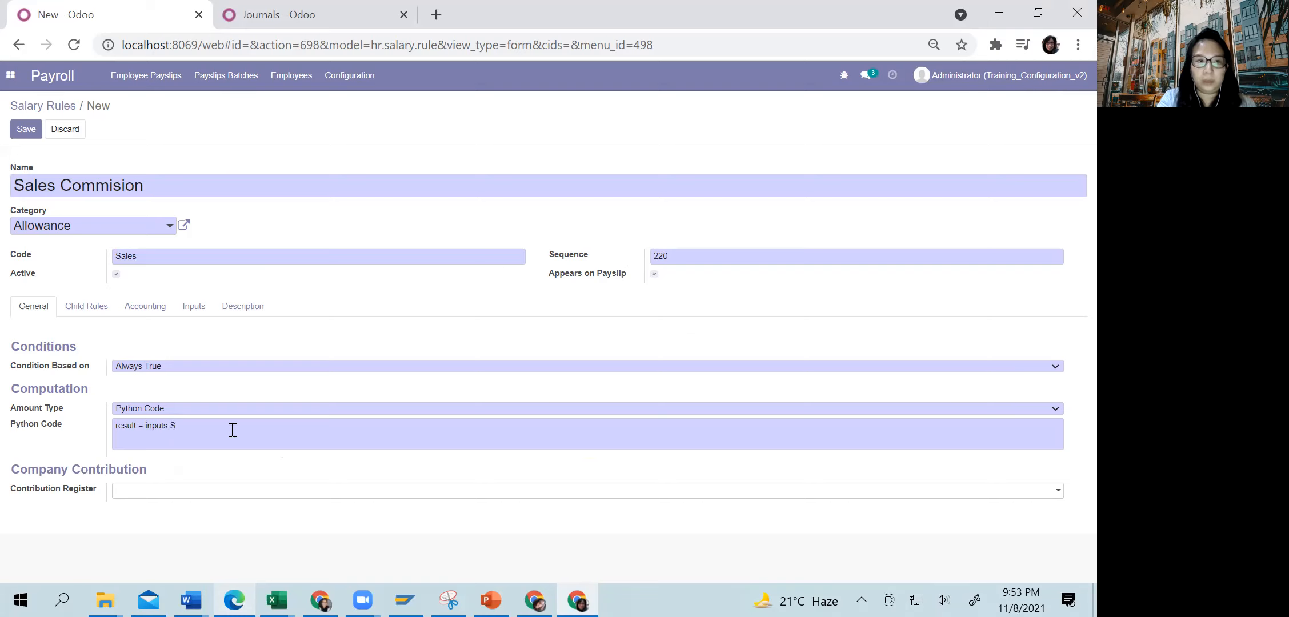
text(ale and)
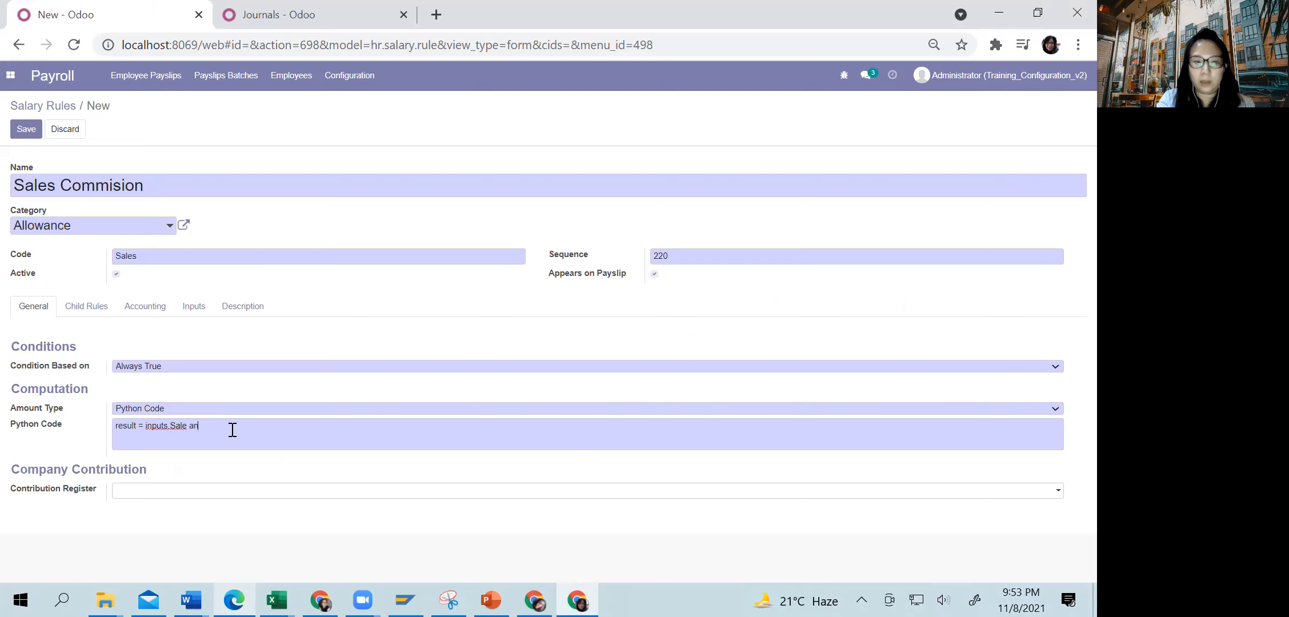
key(alt)
key(alt+Tab)
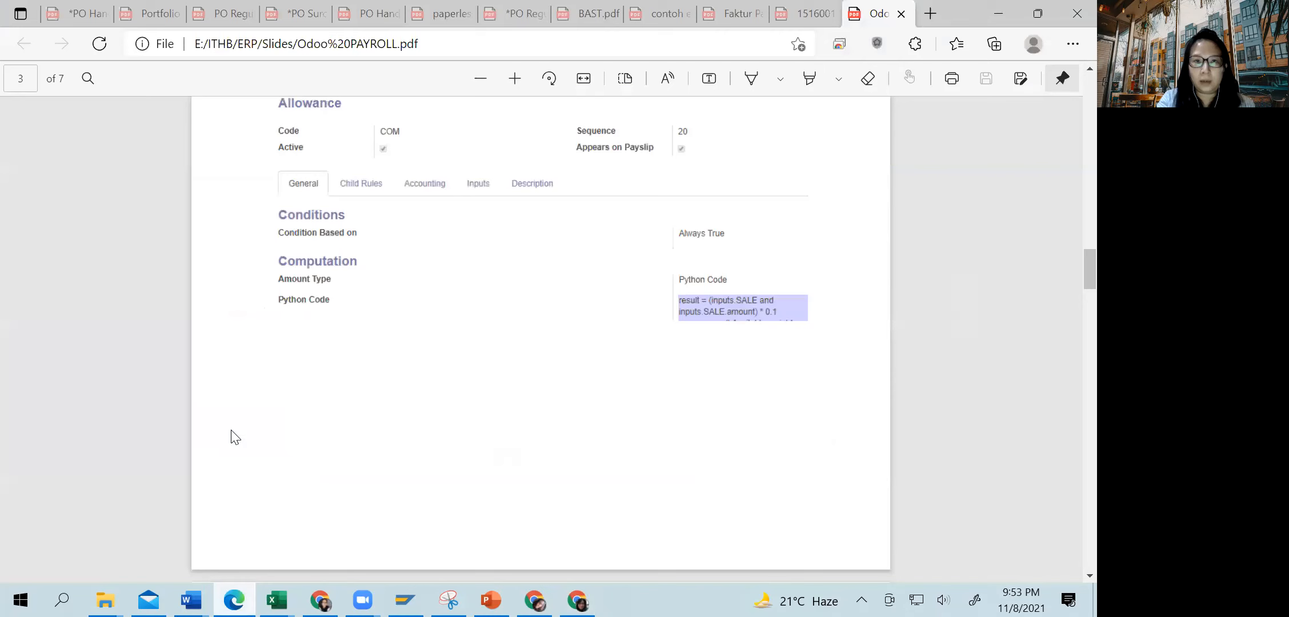
key(alt+Tab)
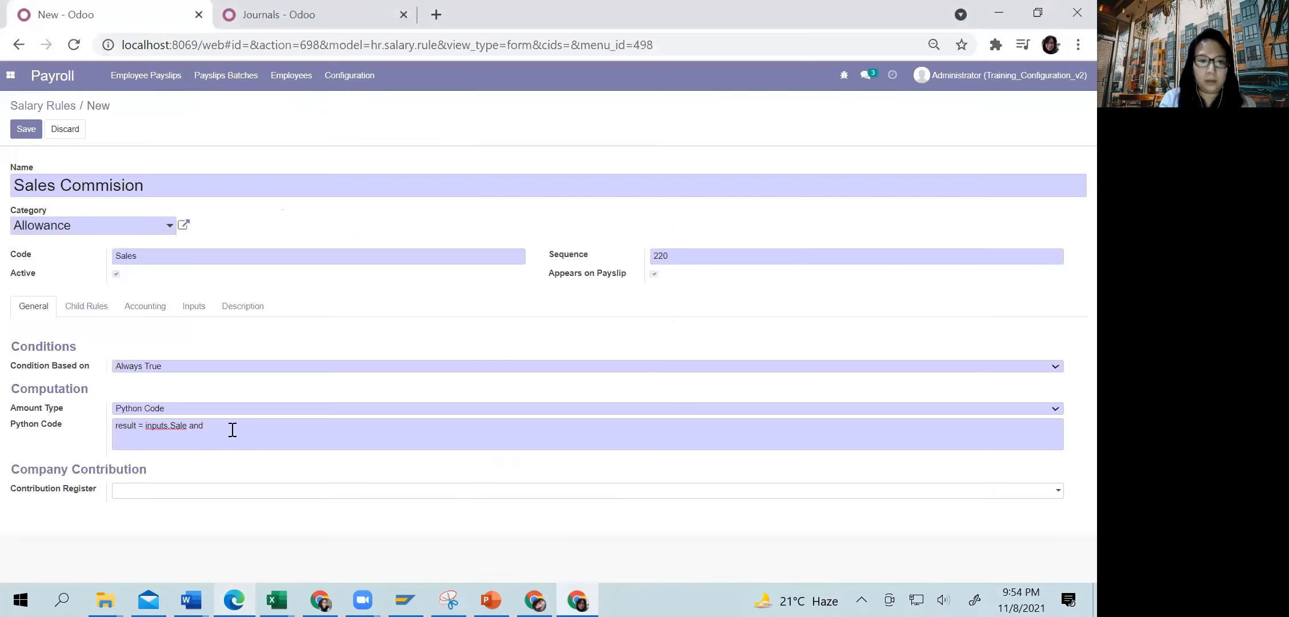
Correct and complete the Python code to "result = (inputs.SALE and inputs.SALE.amount) * 0.1".
key(BackSpace)
key(shift+Left)
key(shift+Left)
key(shift+Left)
text(ALE)
key(End)
text(inputs)
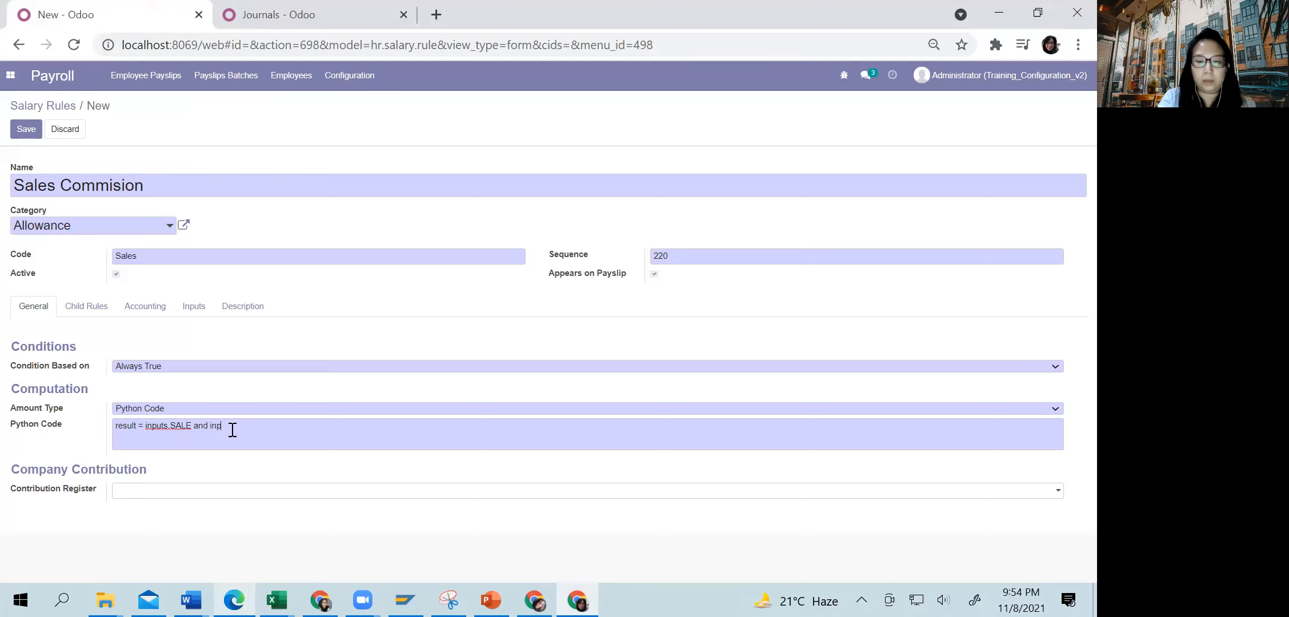
text(.SALE)
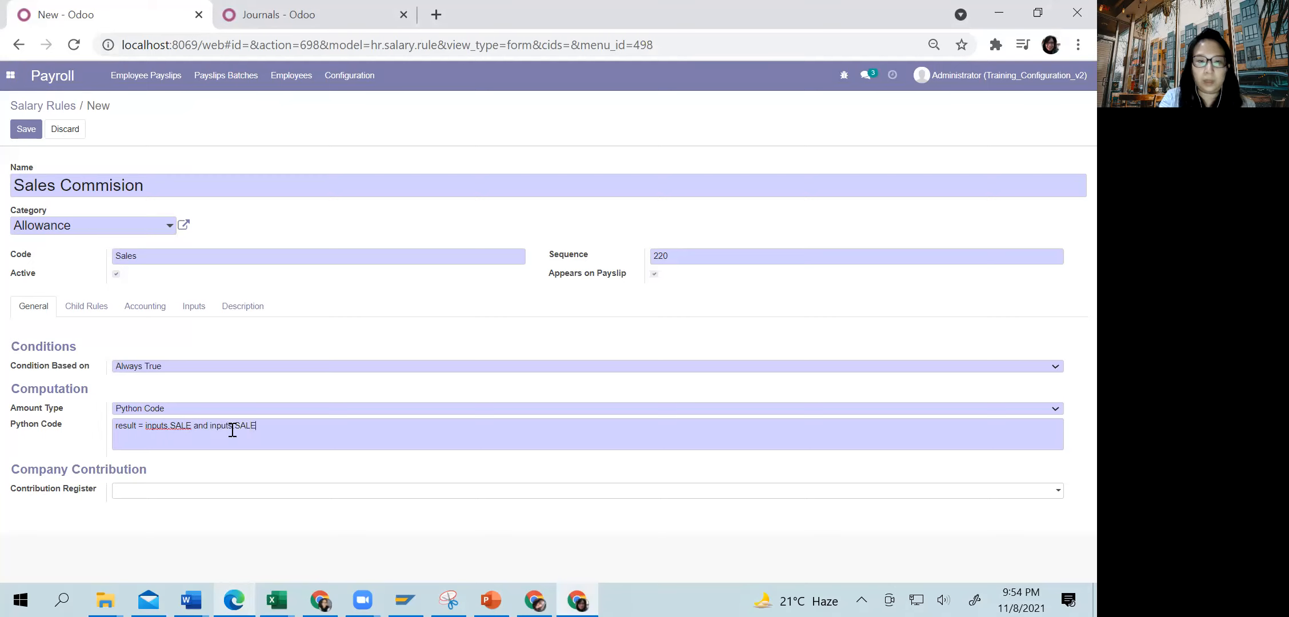
text(.amoun)
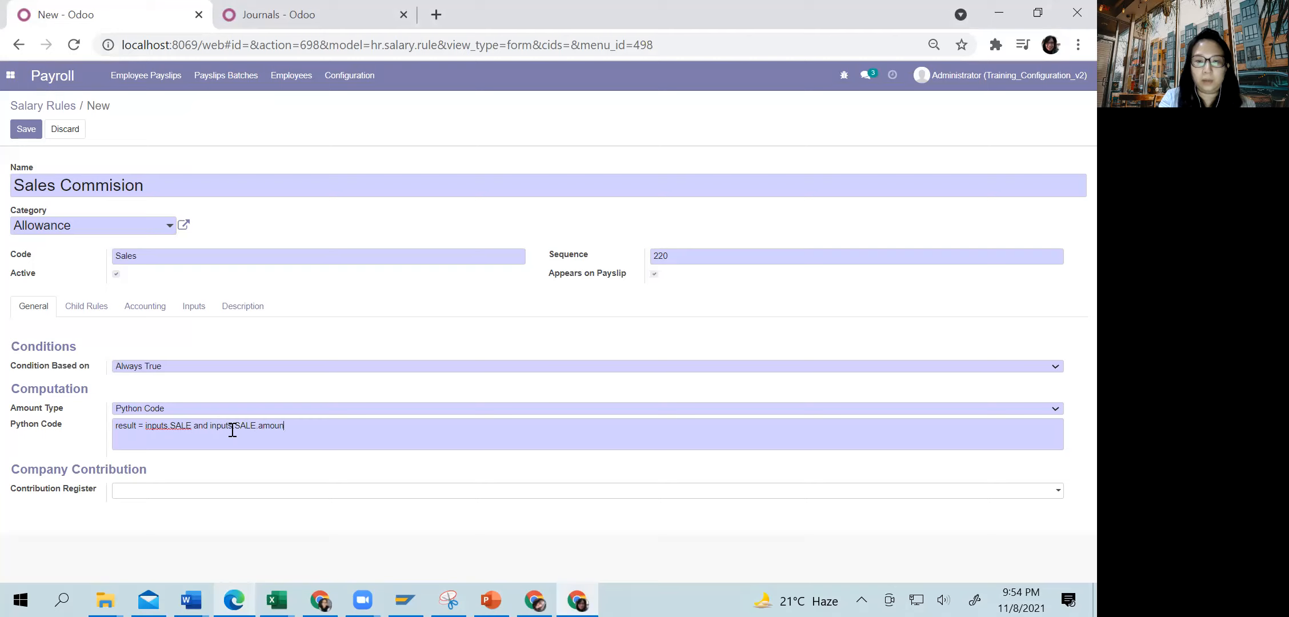
text(t))
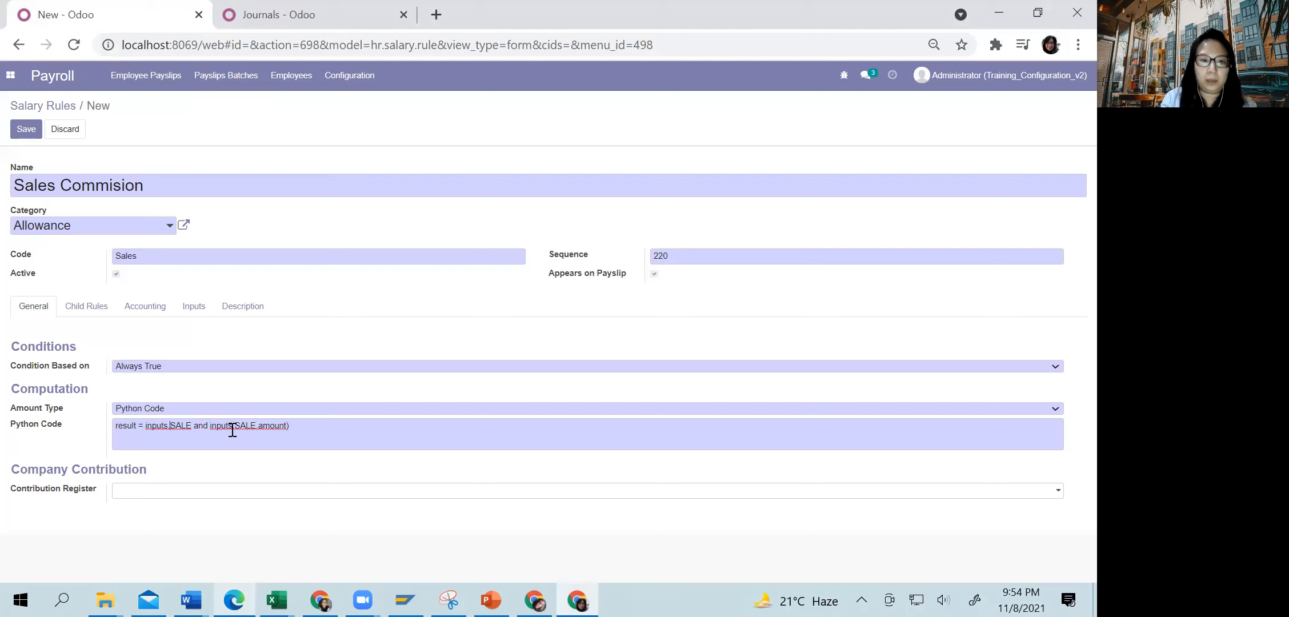
text(()
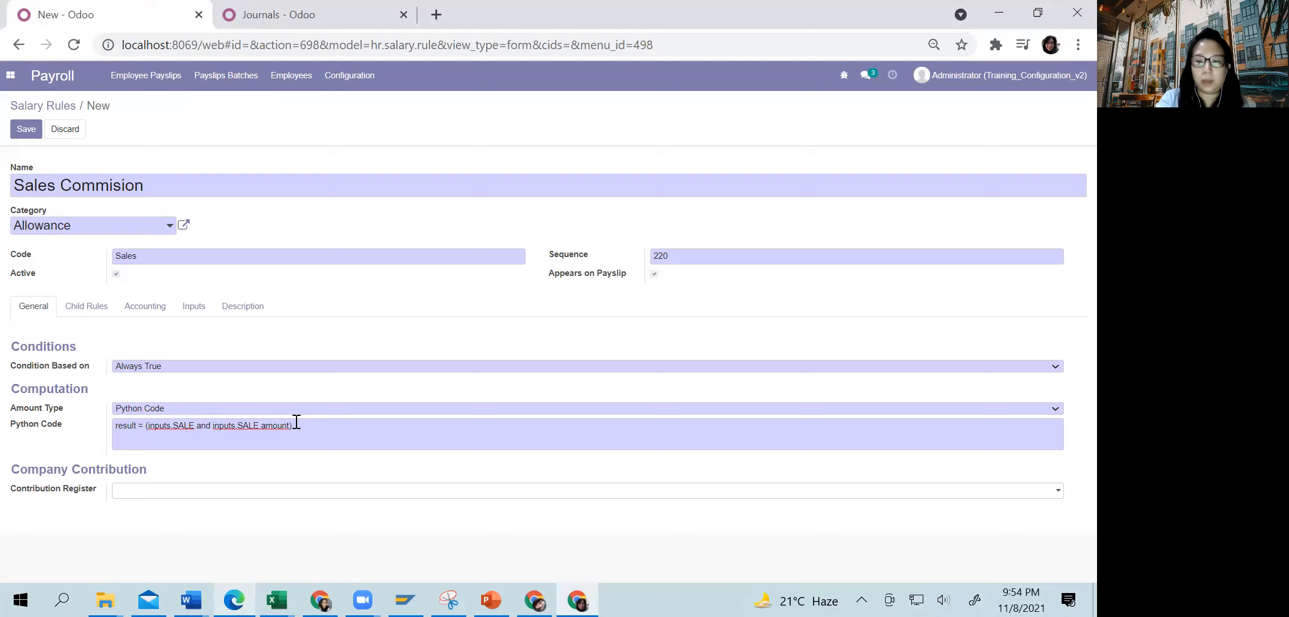
text(*0.1)
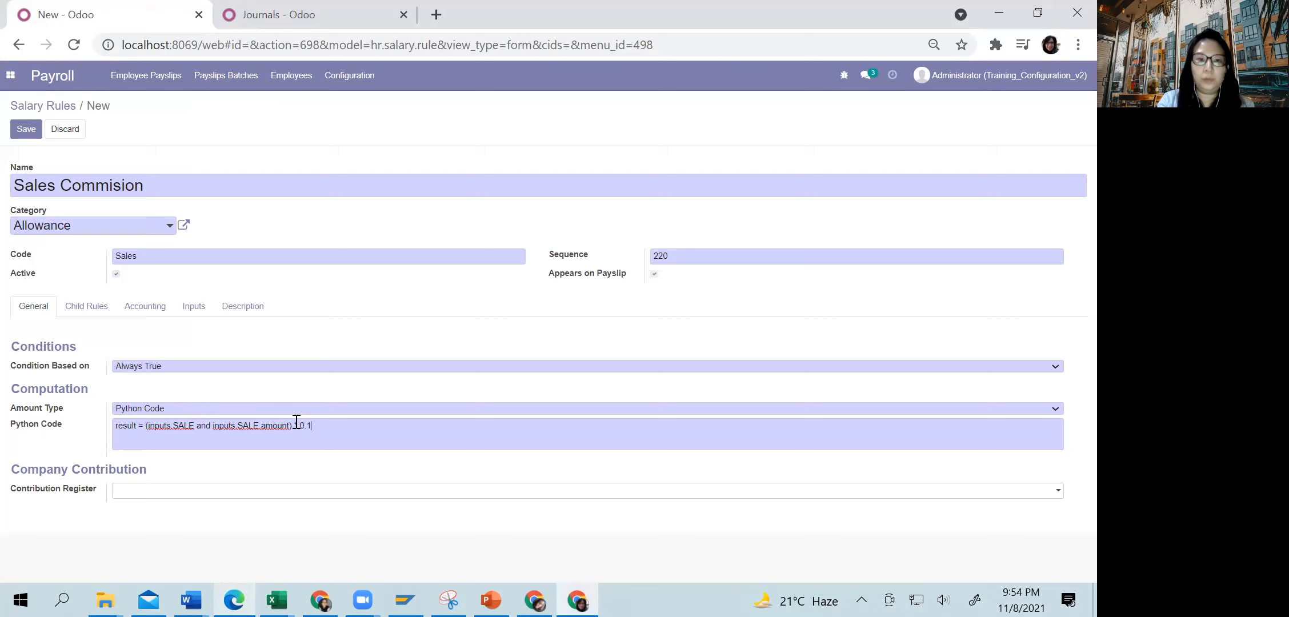
Compare the formula with Odoo PAYROLL.pdf in Edge, return to Odoo and save the Sales Commision rule.
key(alt+Tab)
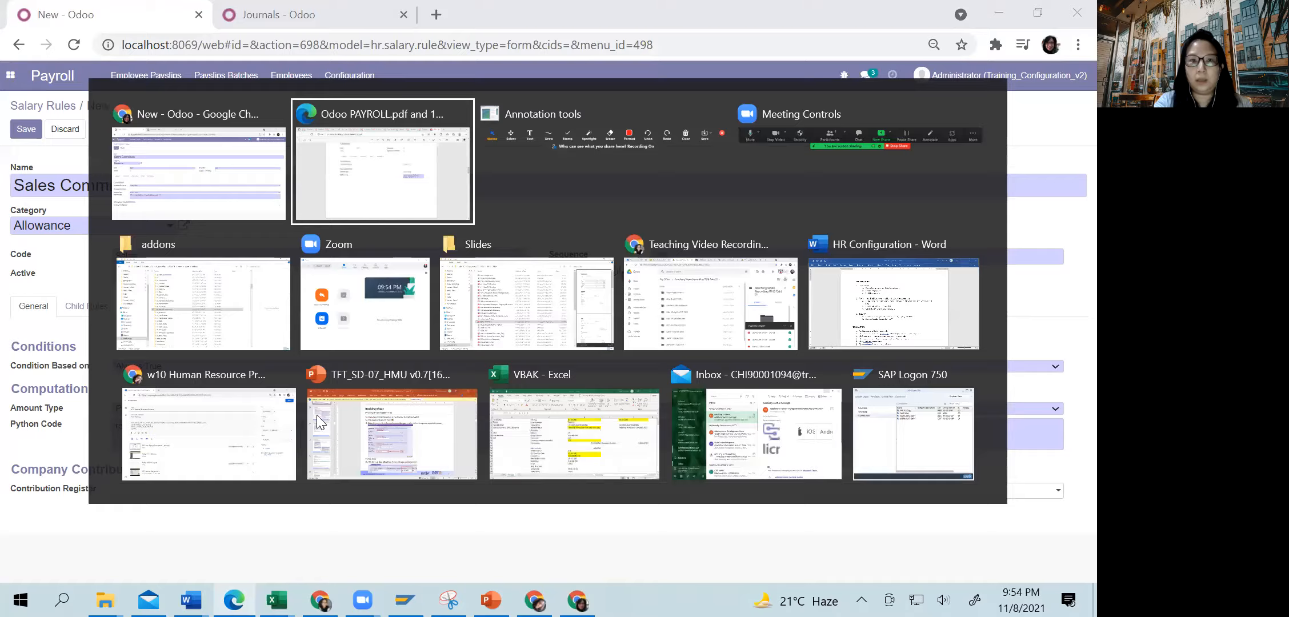
key(alt+Tab)
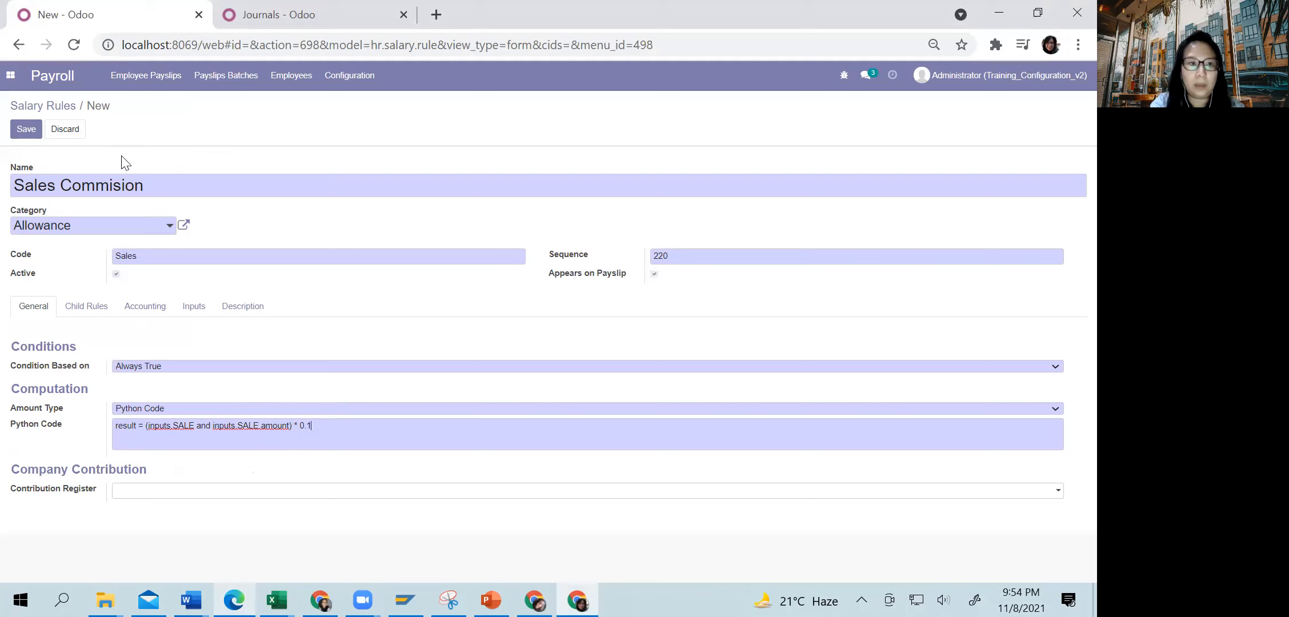
click(27, 130)
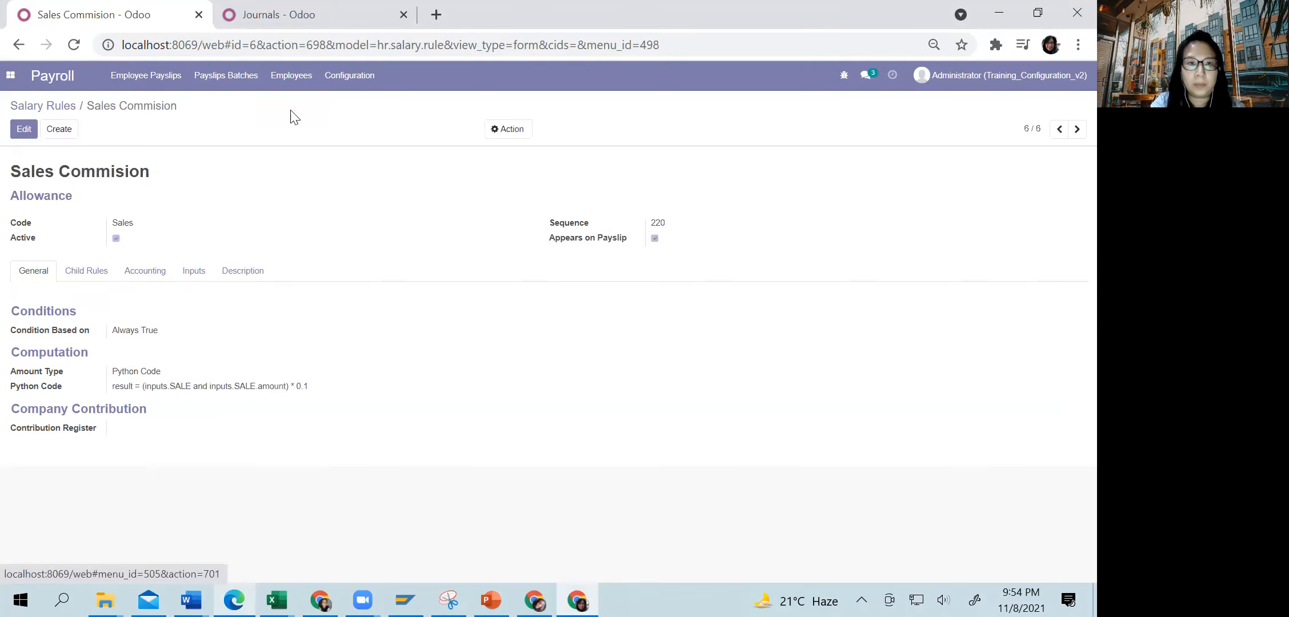
Review the list of salary rules and open the Salary Sales structure.
click(366, 86)
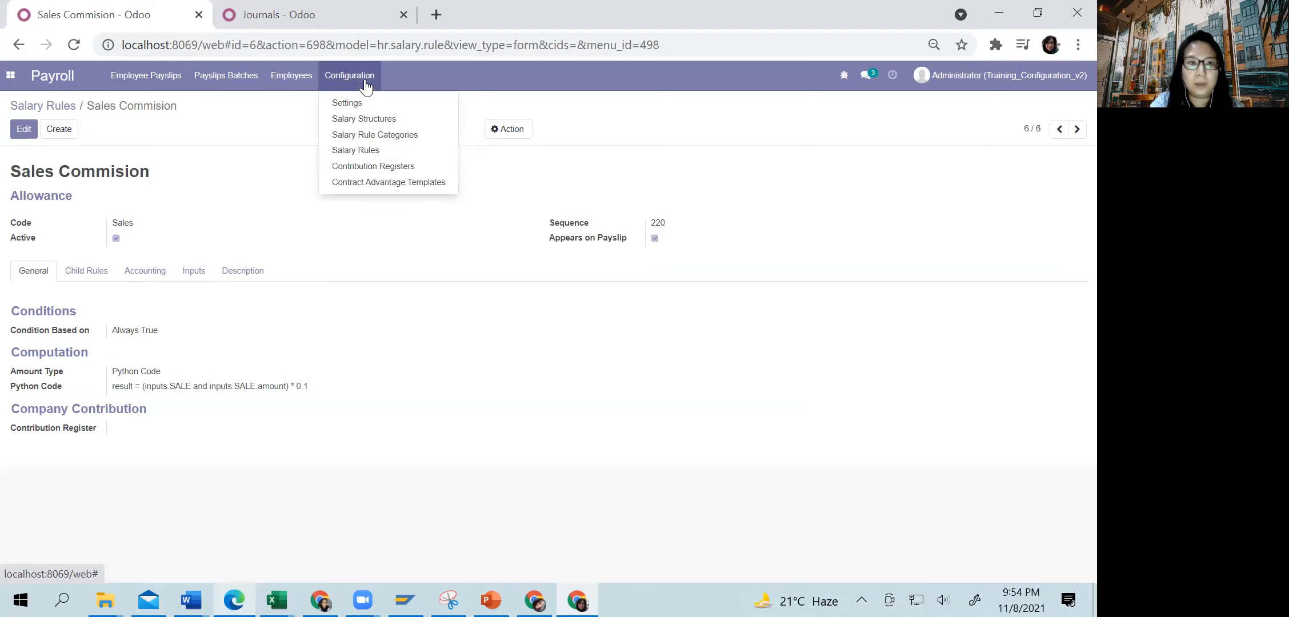
click(357, 152)
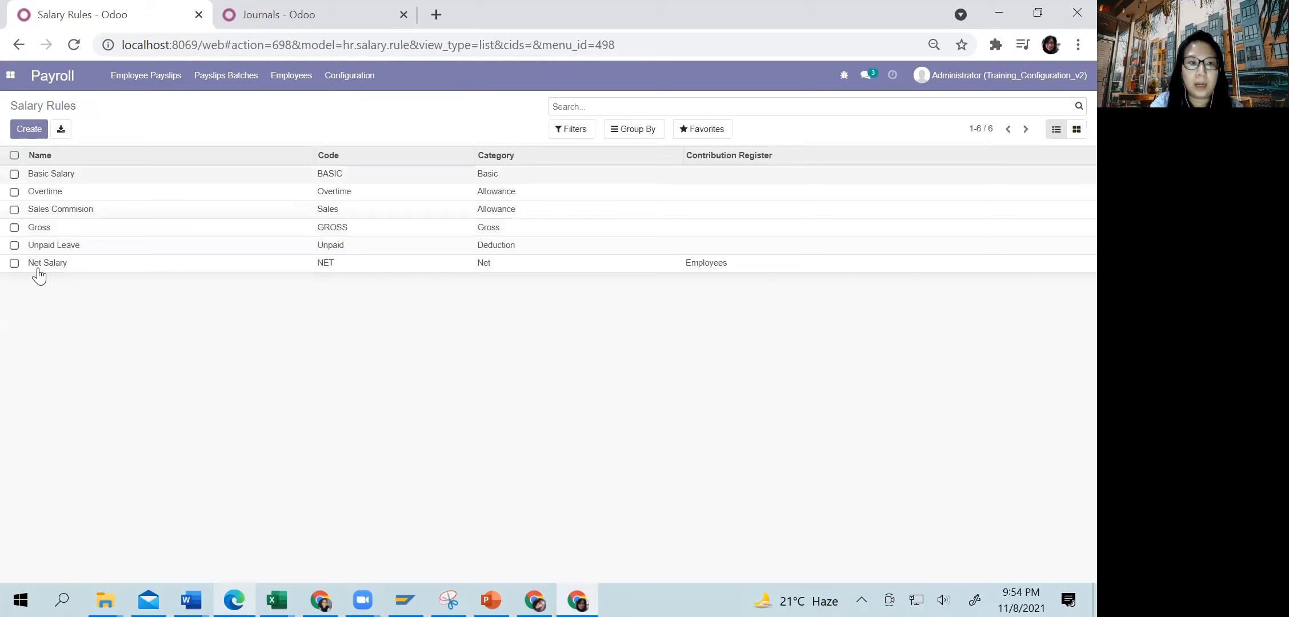
click(350, 76)
click(357, 120)
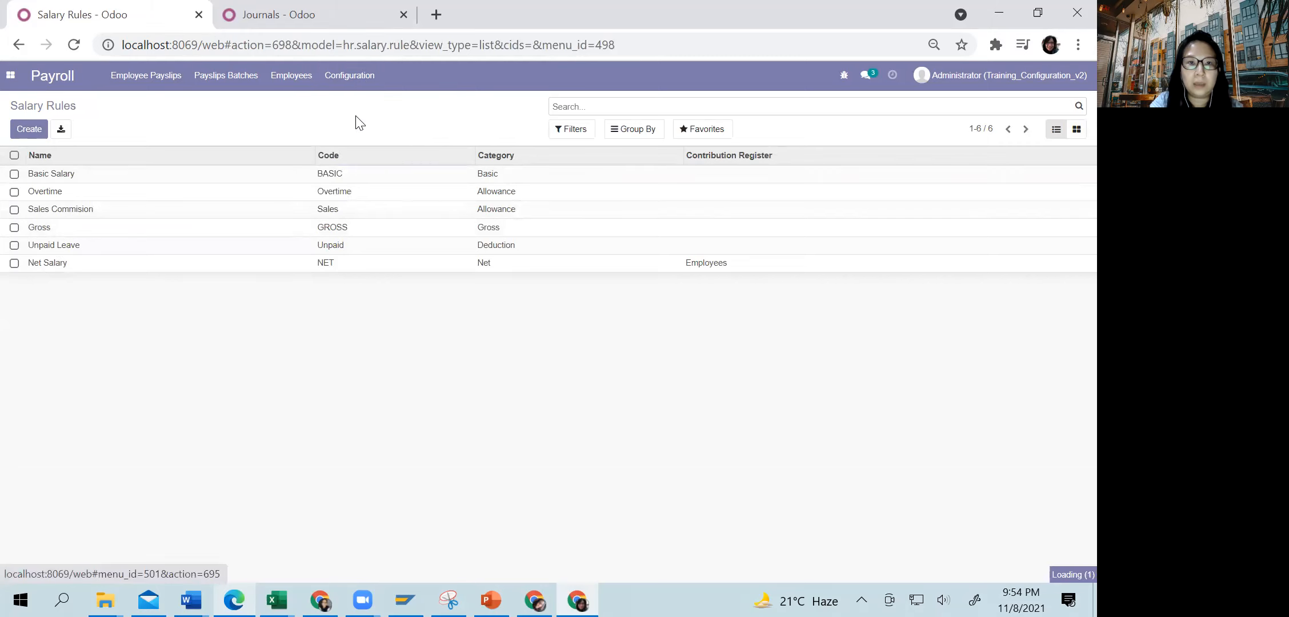
double_click(64, 192)
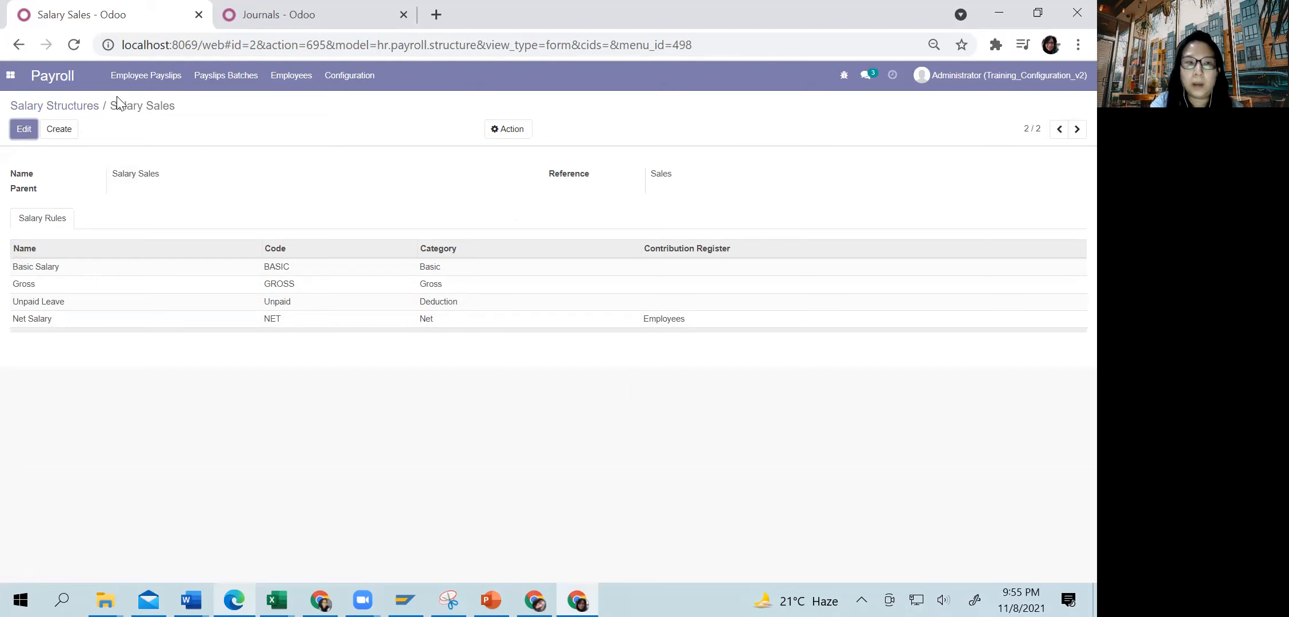
click(10, 75)
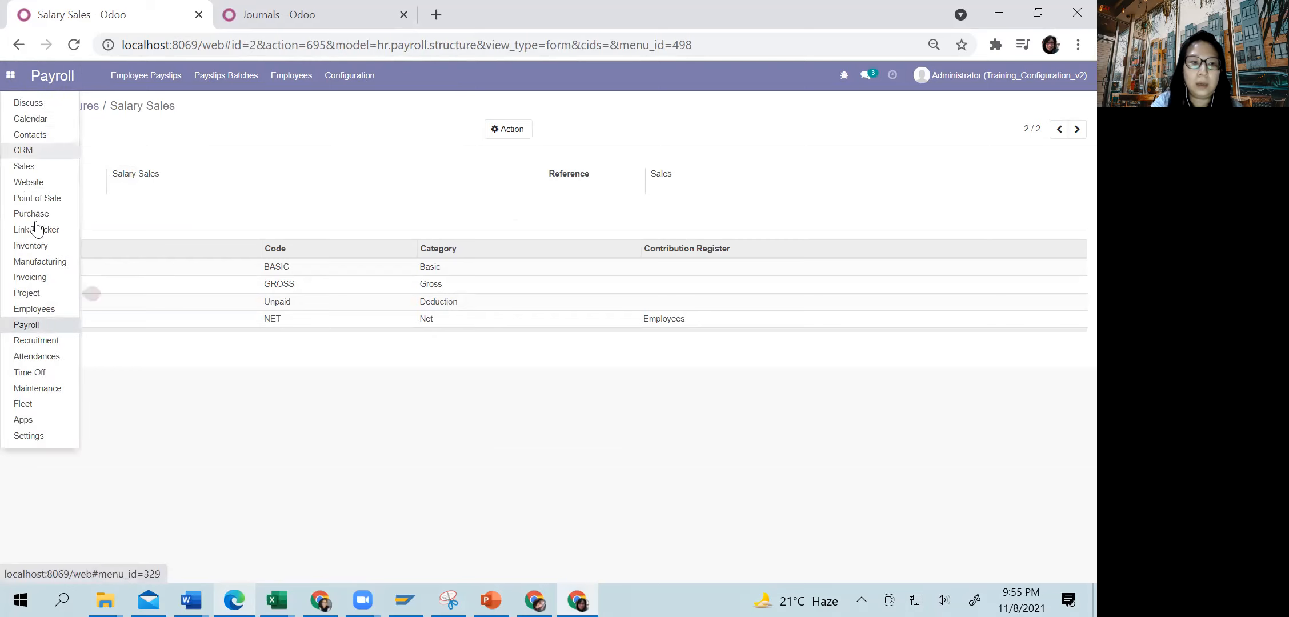
click(258, 165)
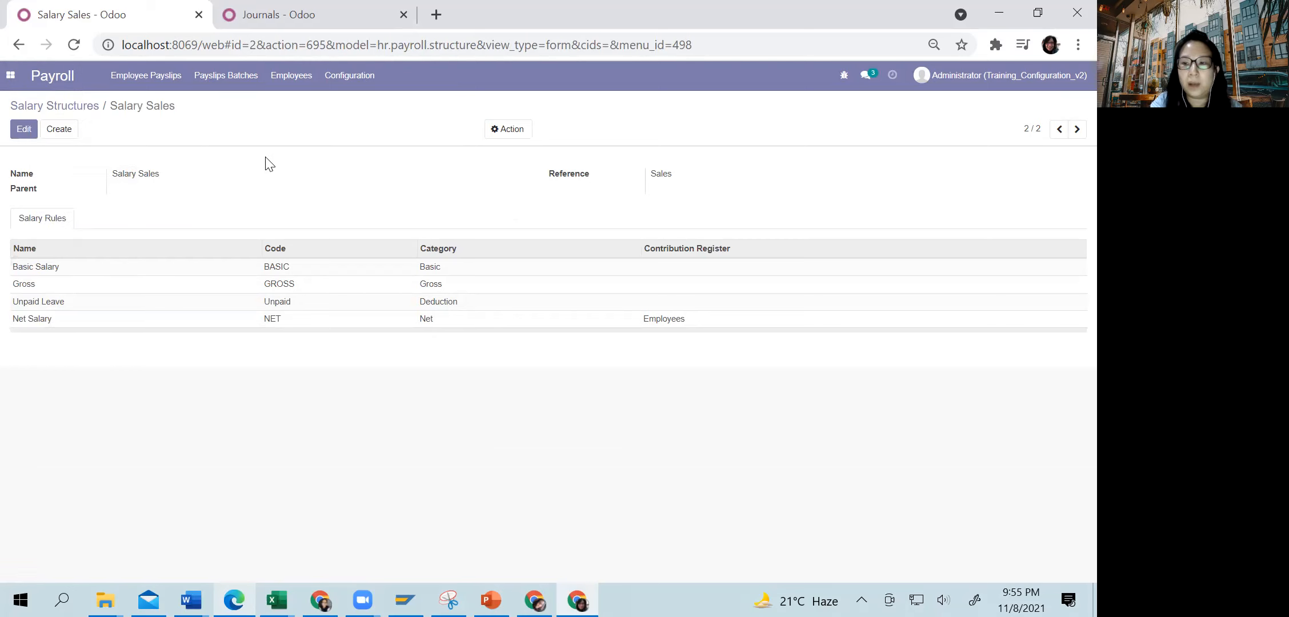